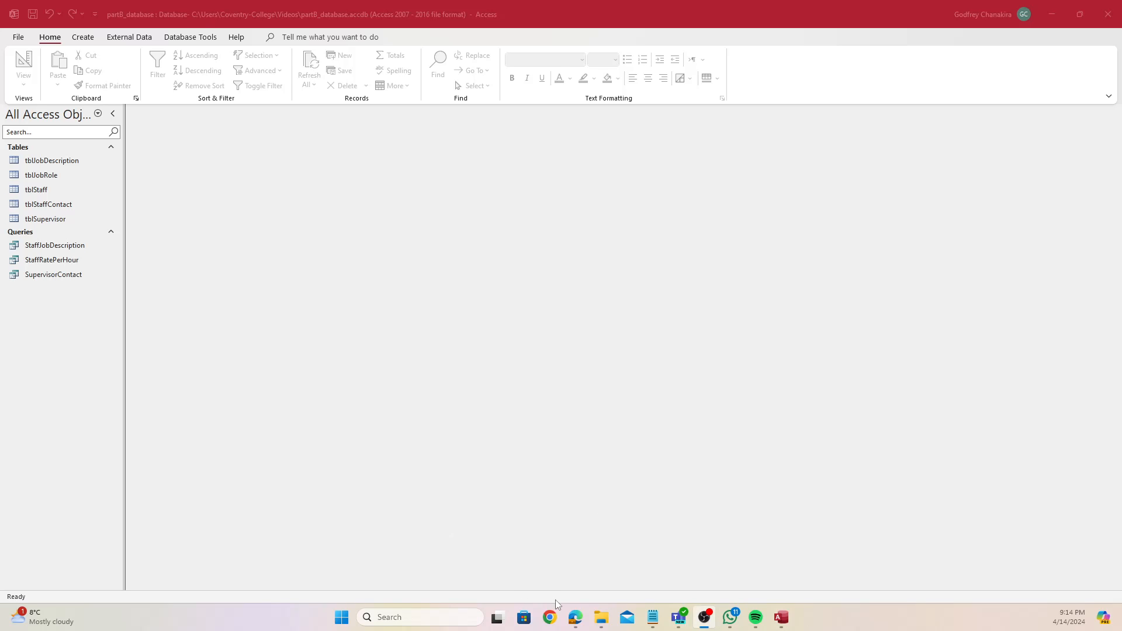
Bring up the Part B June 2020 exam PDF in Edge and arrange it side by side with the Access database
click(578, 621)
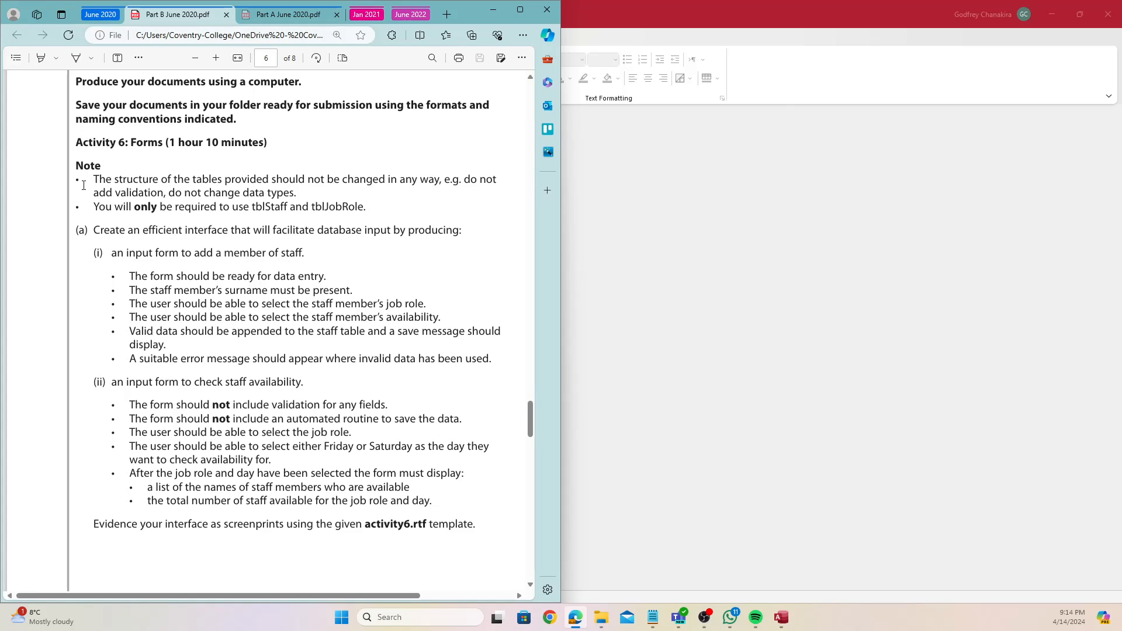
drag(925, 9, 1115, 23)
drag(867, 23, 1121, 172)
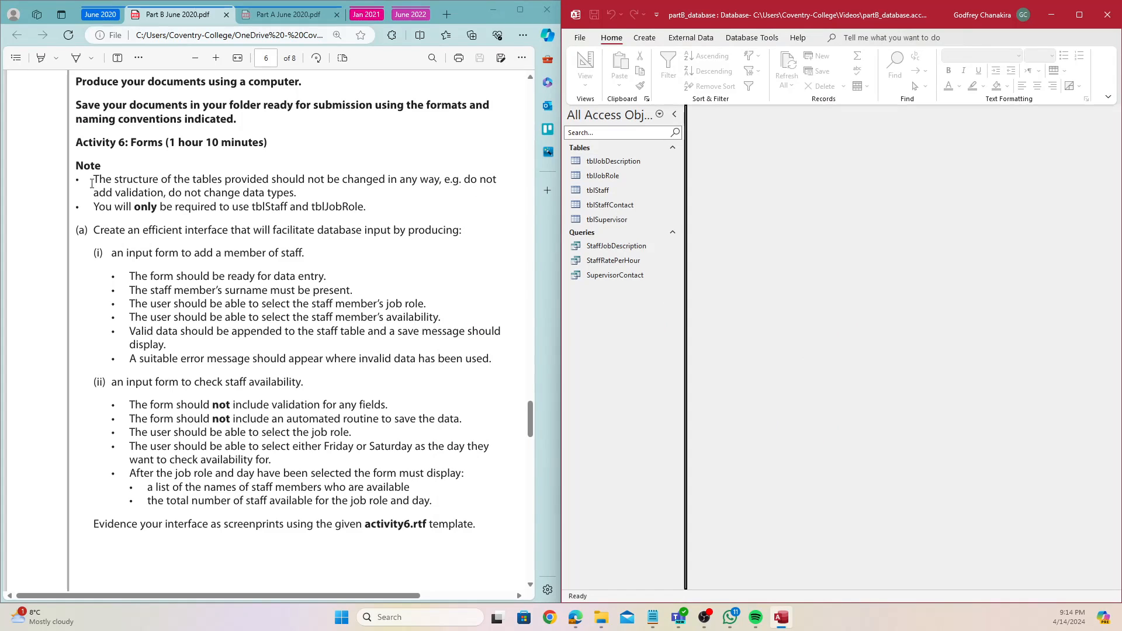
Read the Activity 6 notes on keeping the table structure unchanged and on which tables to use
drag(92, 183, 294, 194)
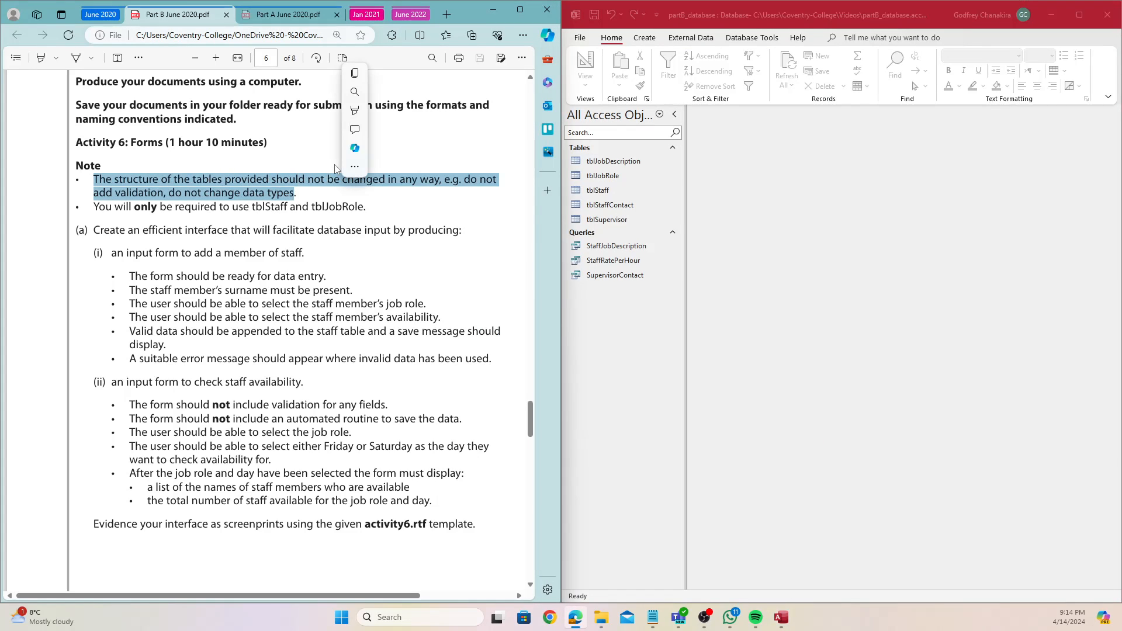
click(334, 209)
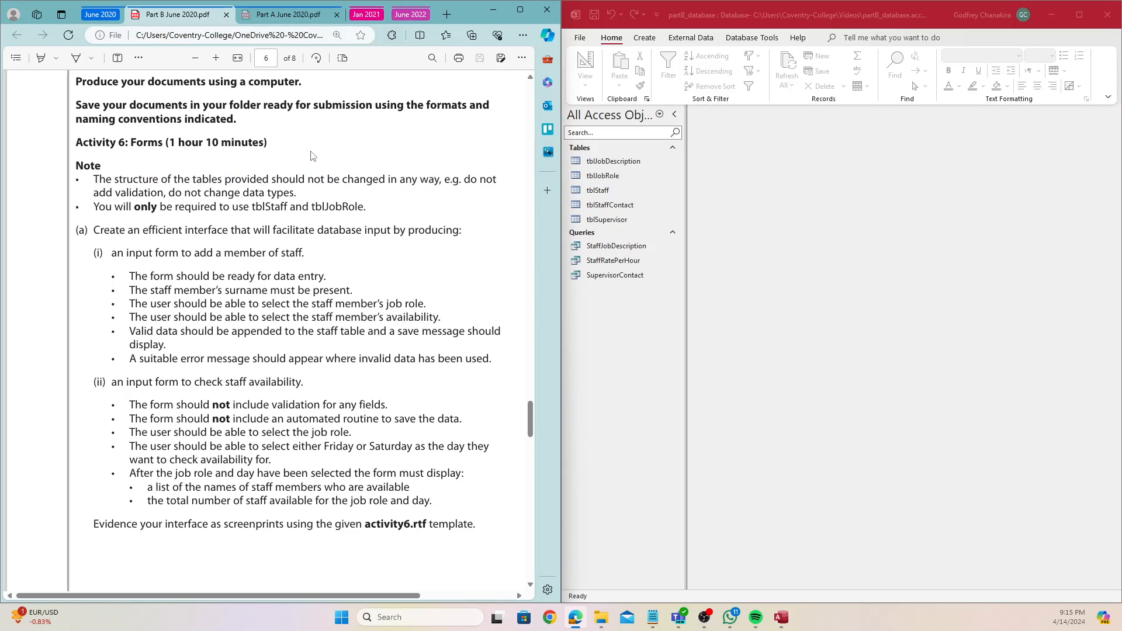
drag(200, 208, 327, 211)
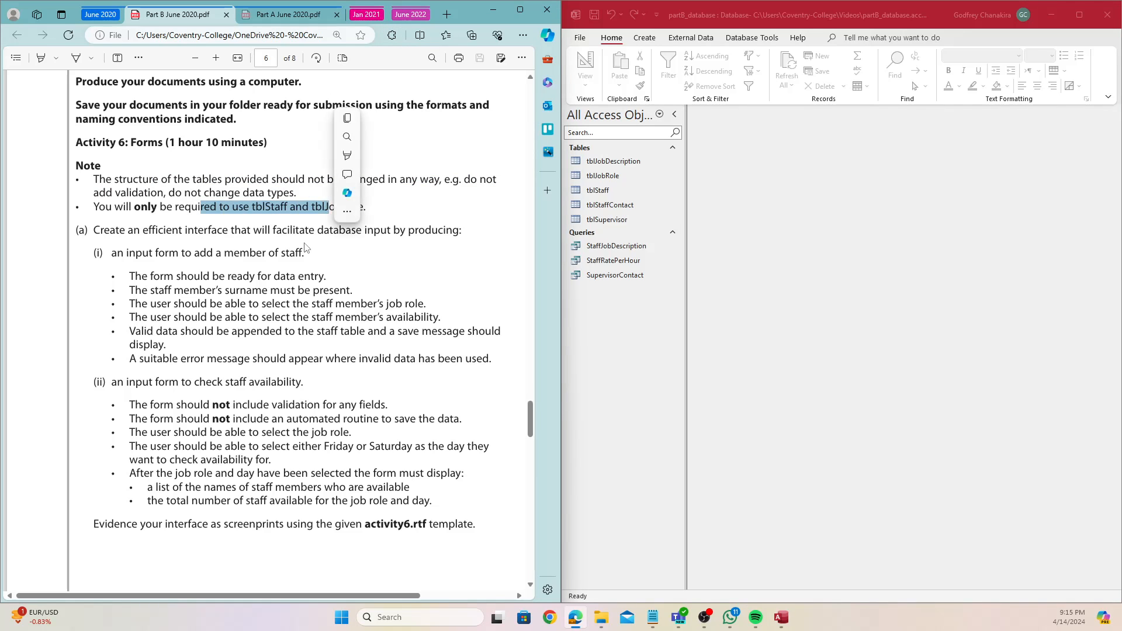
click(327, 208)
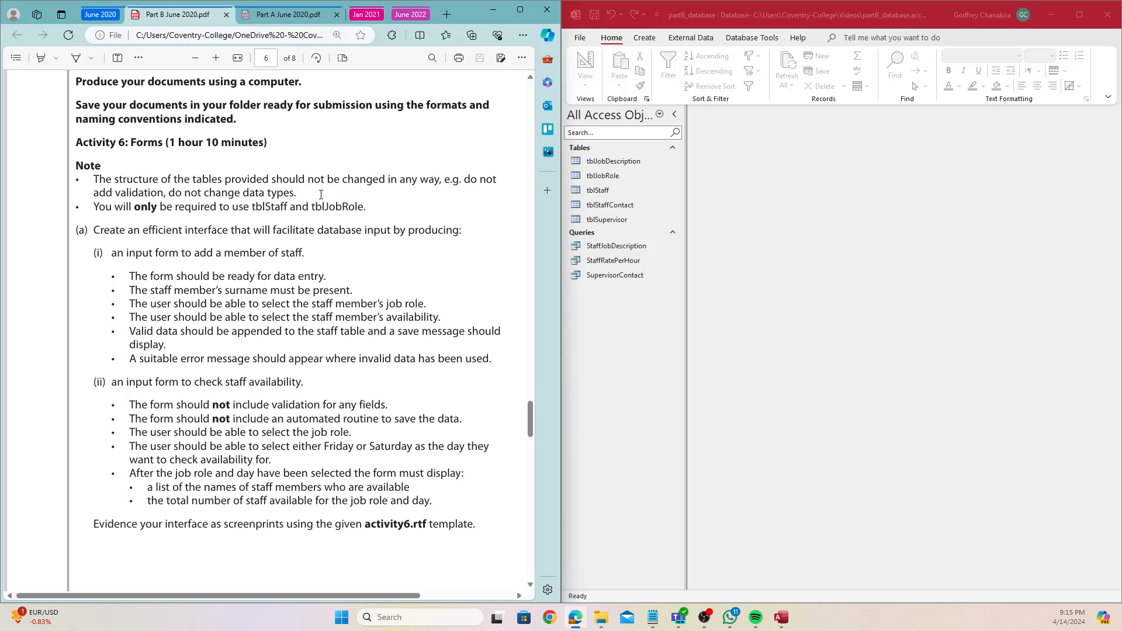
drag(321, 181, 115, 180)
Inspect the field names and data types of tblStaff in Design view, including StaffSurname, and close the table
click(614, 326)
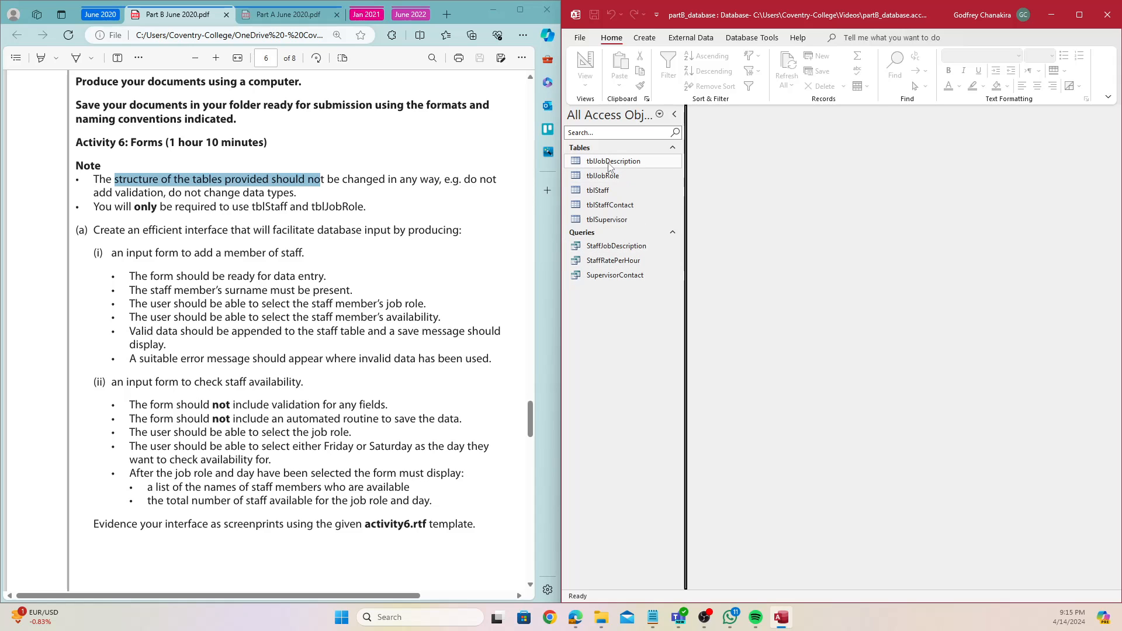
right_click(642, 194)
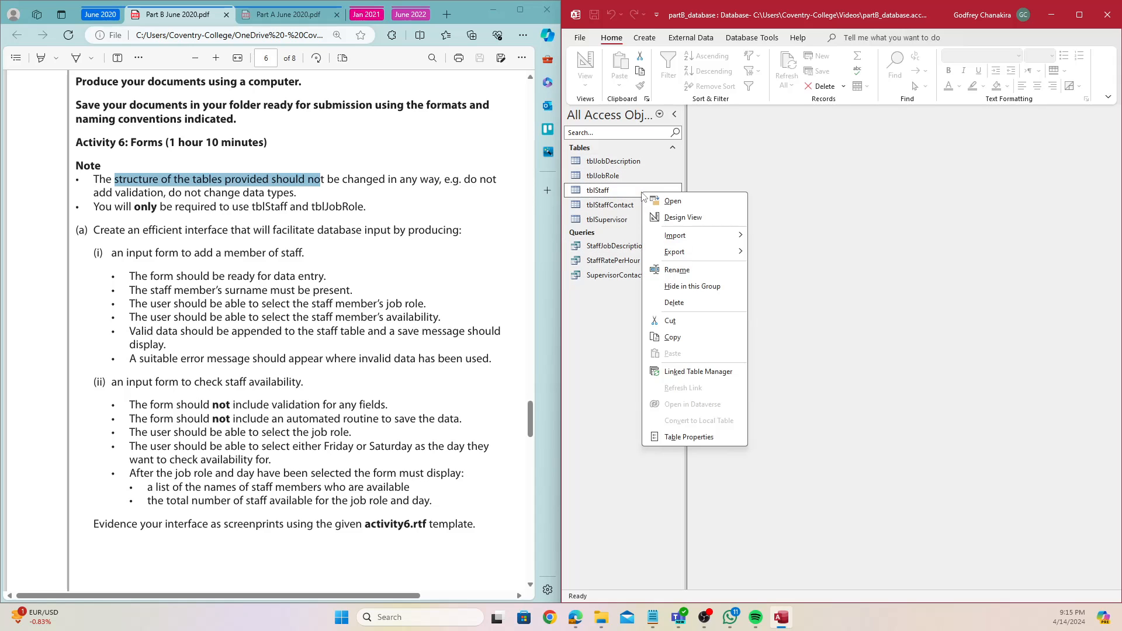
click(665, 216)
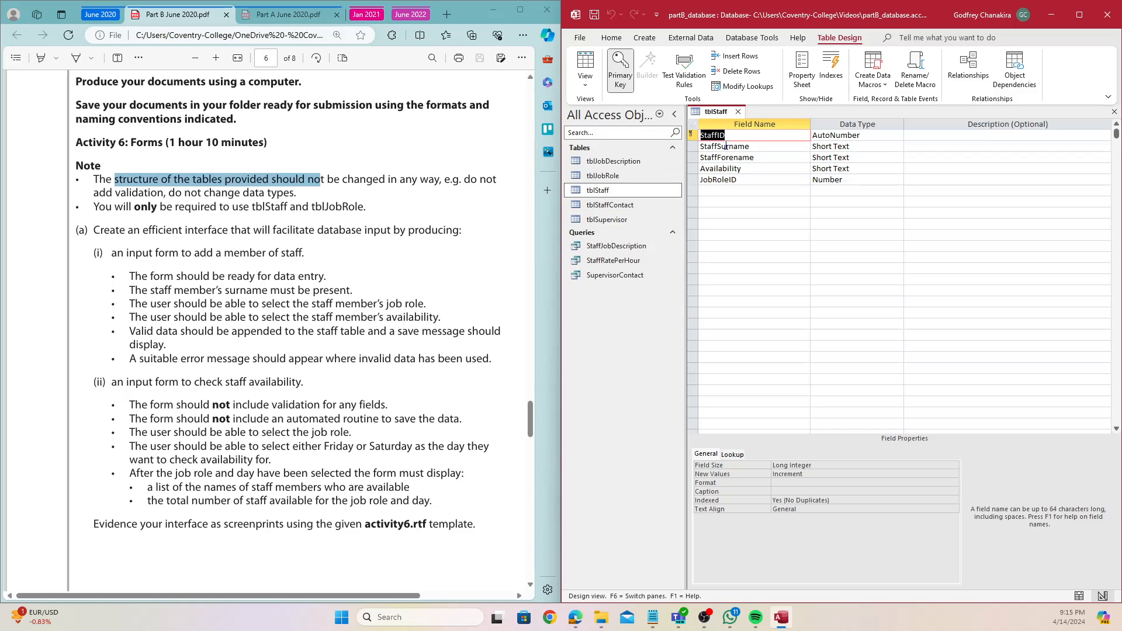
click(842, 146)
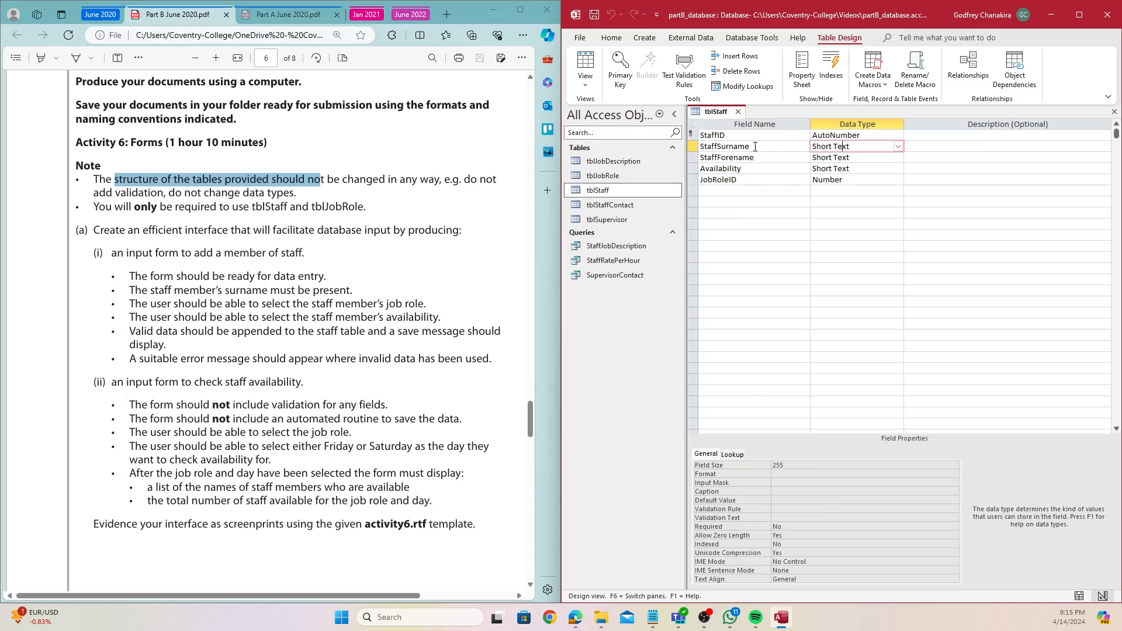
click(738, 112)
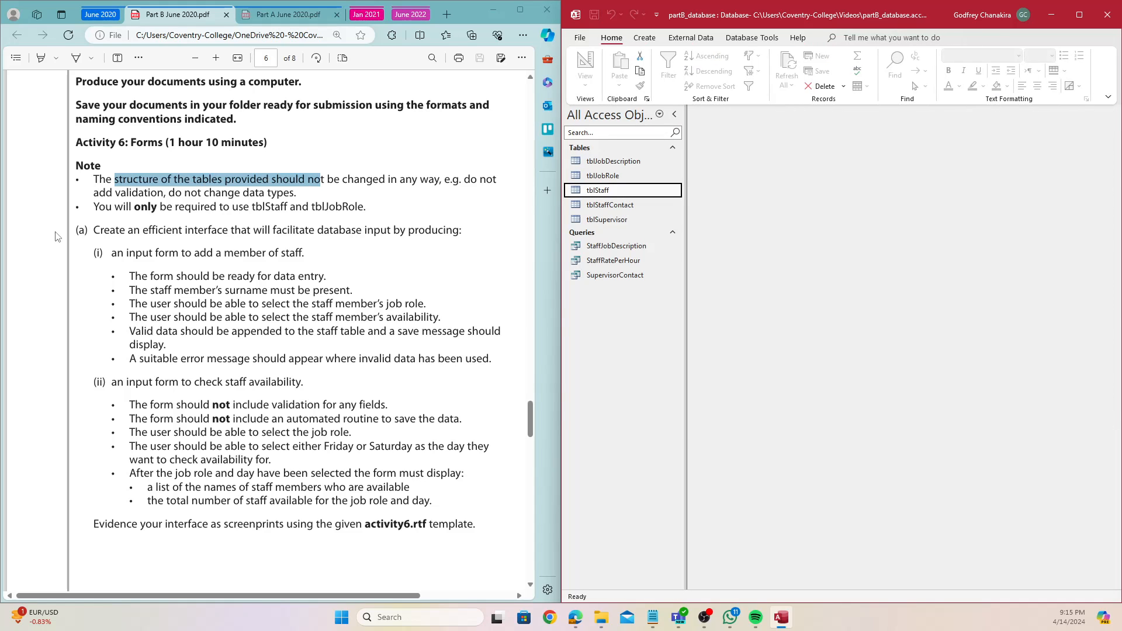
Review the note limiting the task to tblStaff and tblJobRole, along with the interface requirements below it
drag(100, 208, 365, 208)
click(209, 237)
drag(207, 236, 271, 211)
click(380, 314)
drag(299, 332, 308, 332)
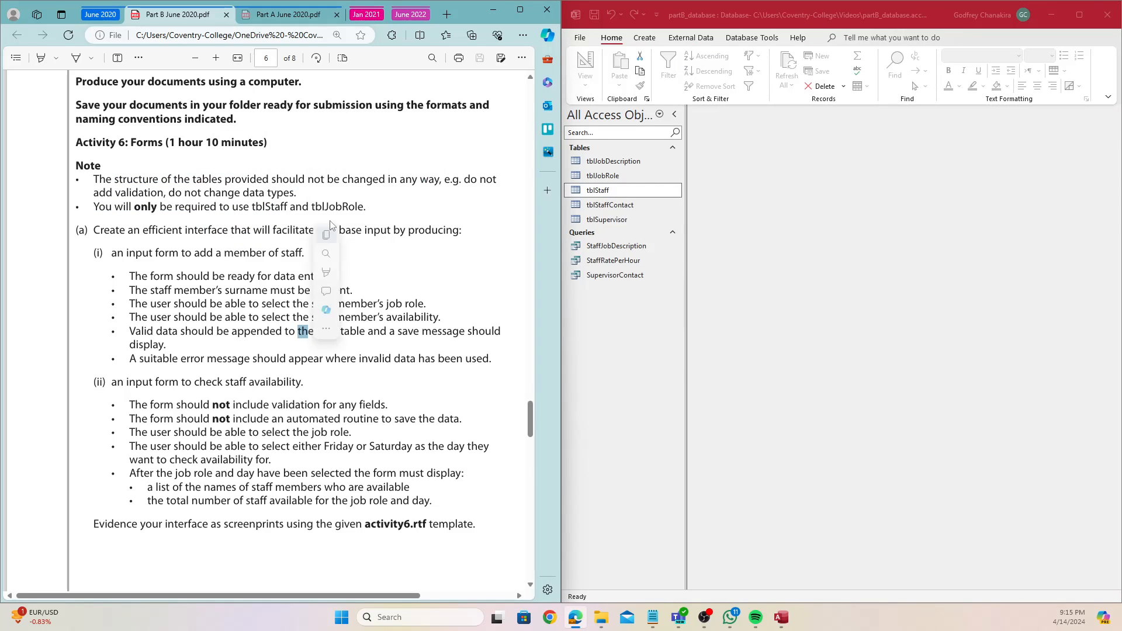
click(344, 205)
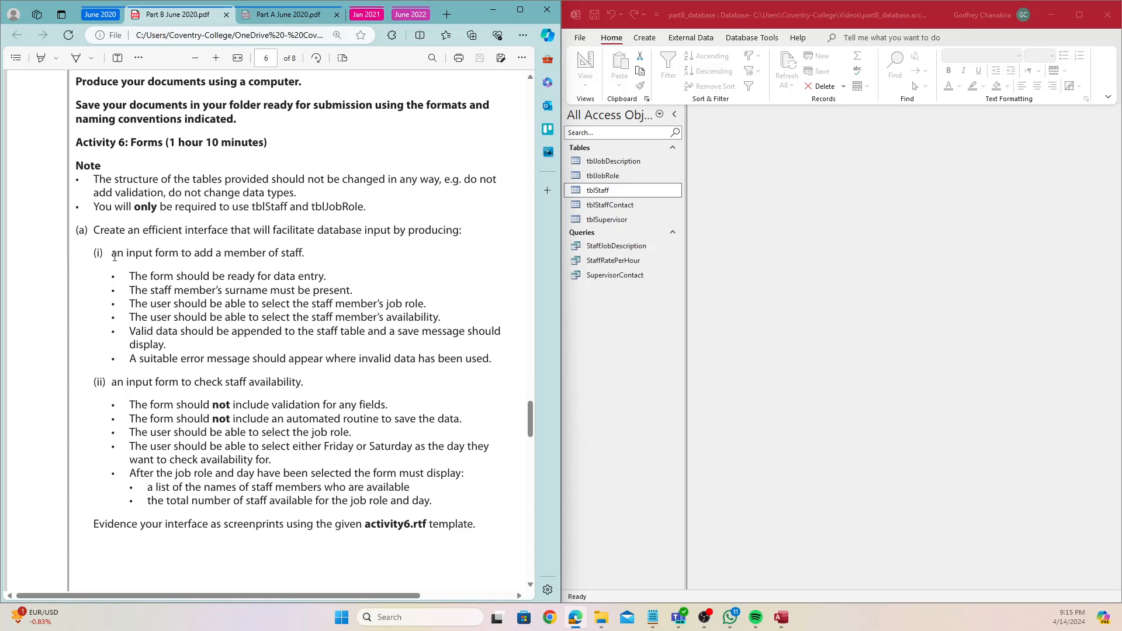
Compare the task's two required input forms, one to add a member of staff and one to check staff availability
drag(112, 253, 332, 248)
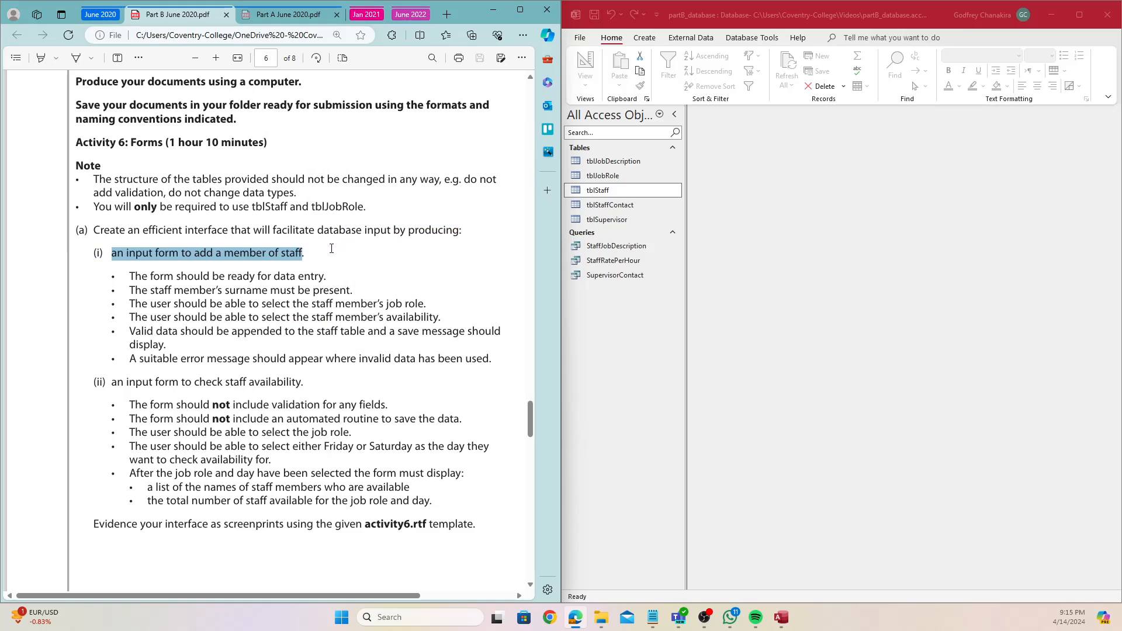
drag(105, 382, 310, 382)
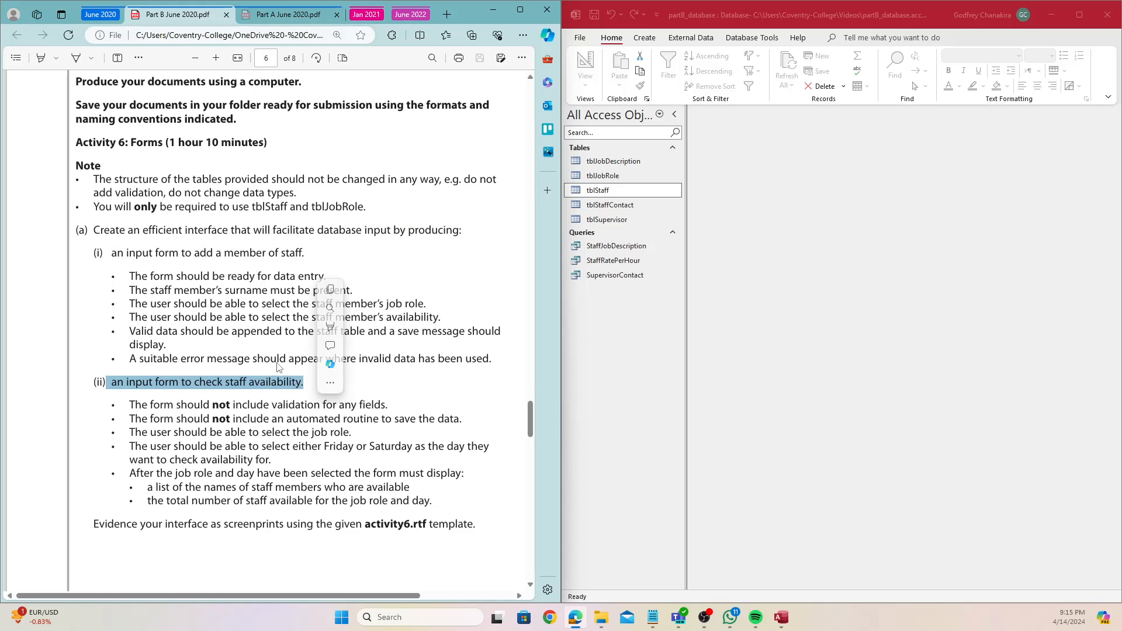
click(168, 254)
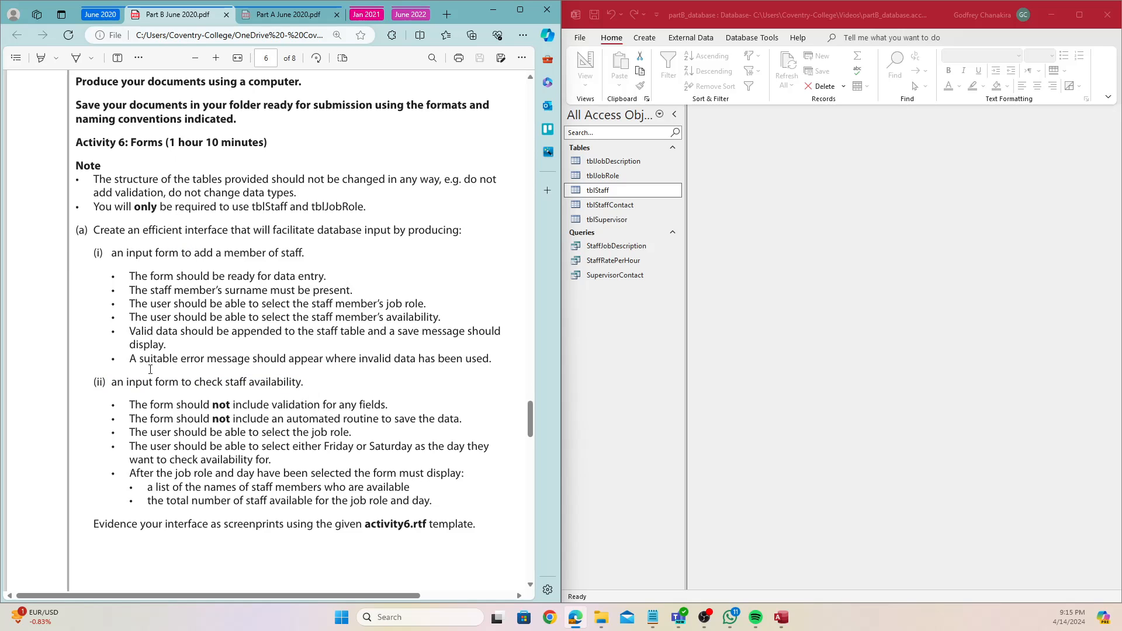
drag(164, 253, 321, 248)
click(177, 379)
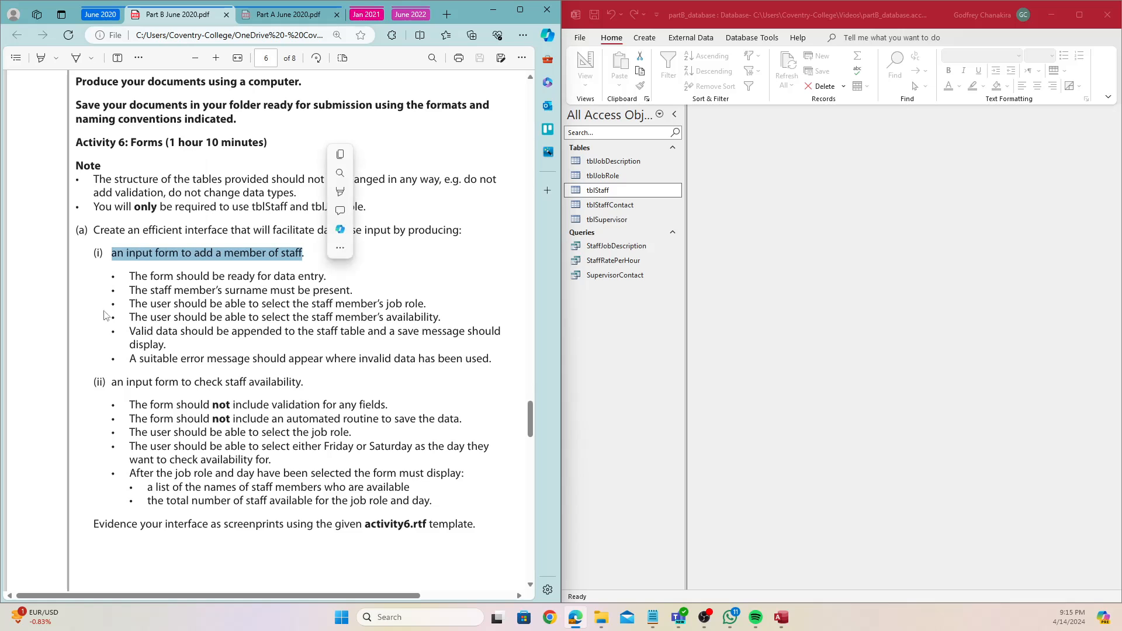
drag(117, 383, 306, 389)
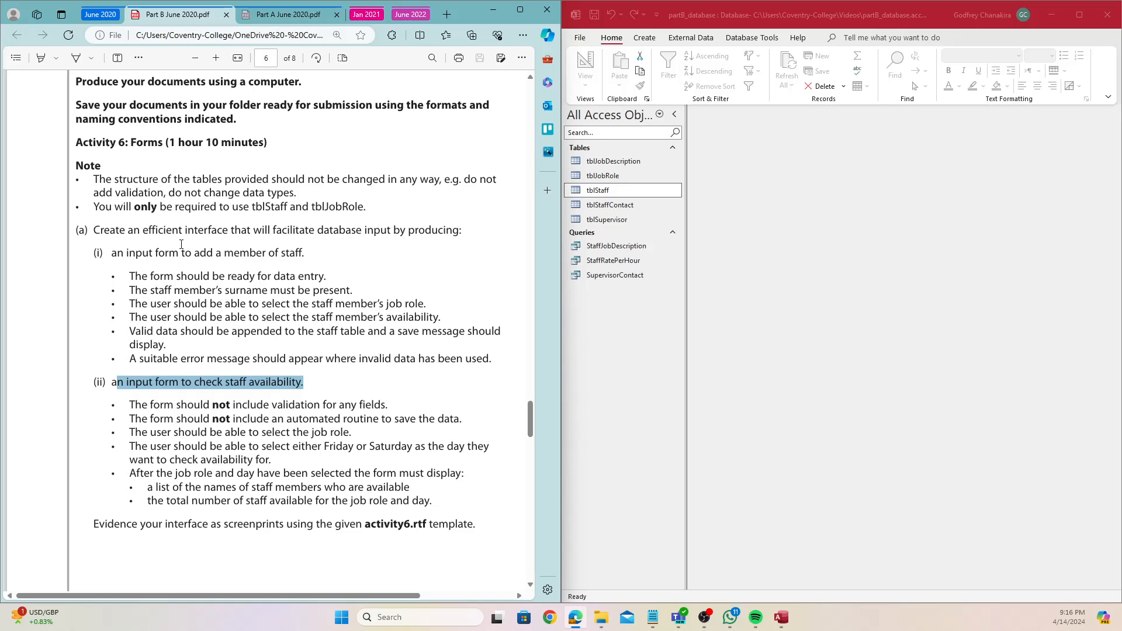
drag(180, 253, 309, 257)
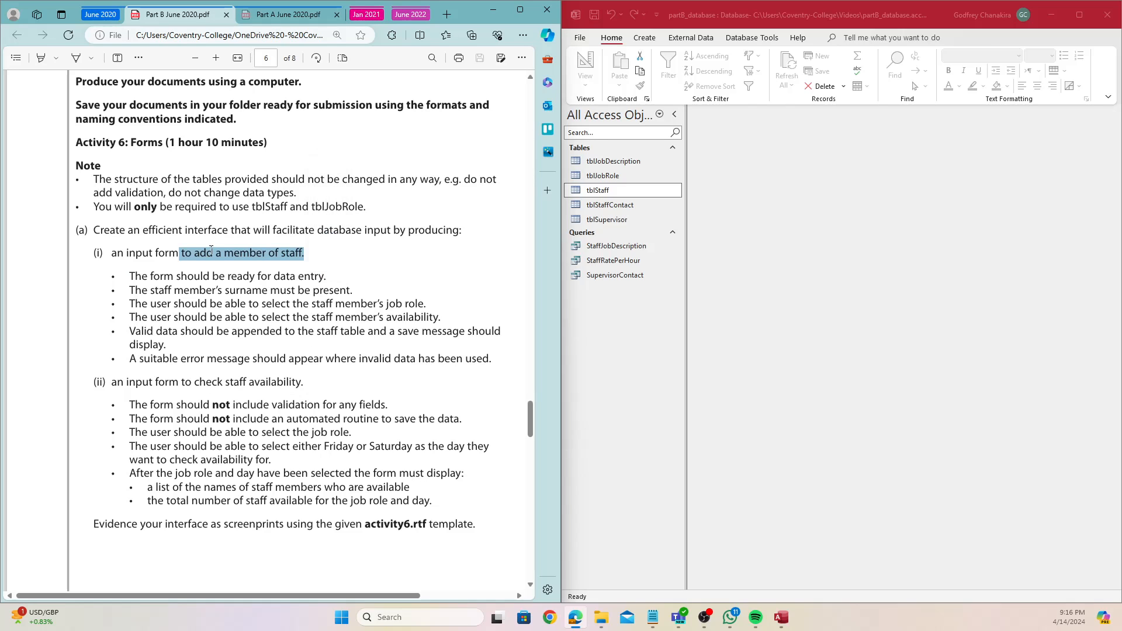
click(298, 253)
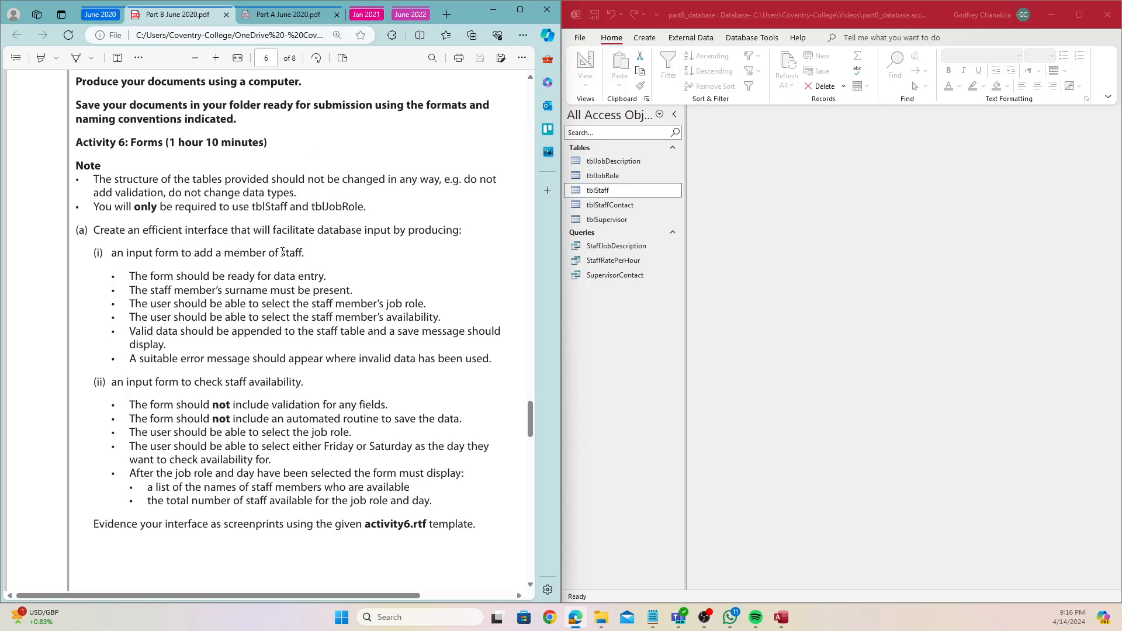
Open the tblStaff table in Datasheet view and close the Field List
drag(283, 251, 310, 256)
double_click(622, 195)
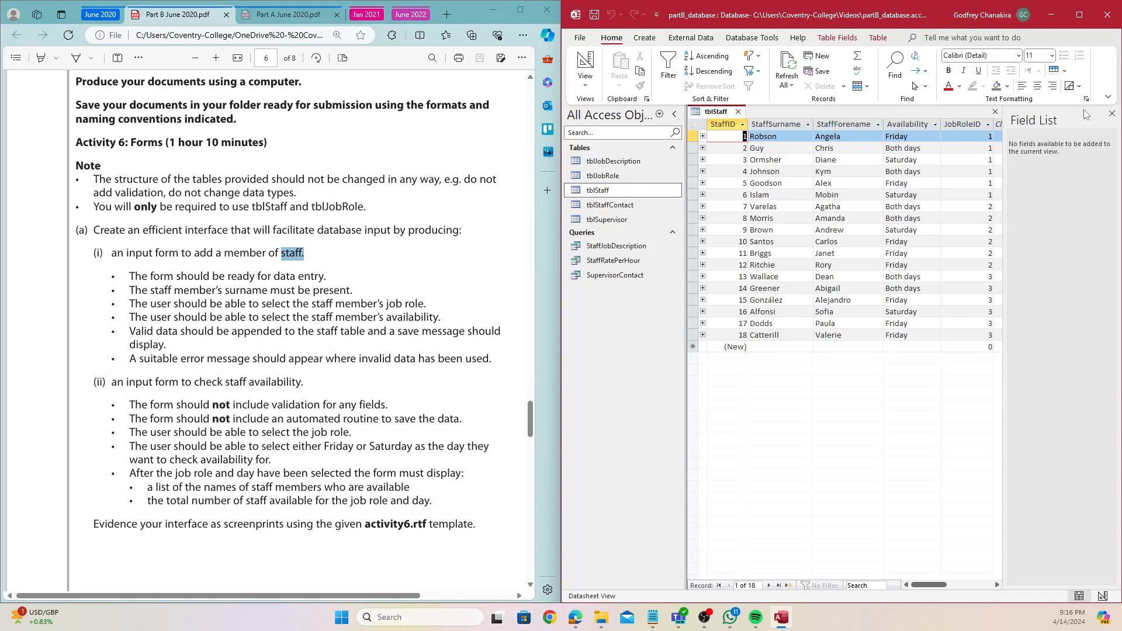
click(1112, 113)
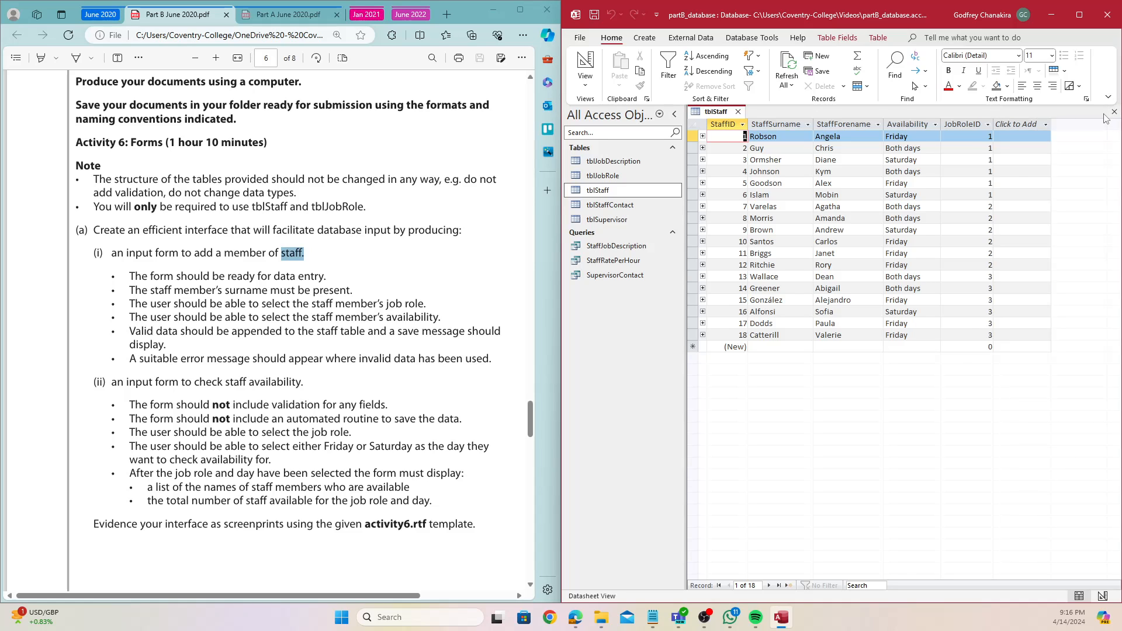
Enter a sample surname and forename in a new tblStaff record, and discard the record
drag(117, 255, 301, 258)
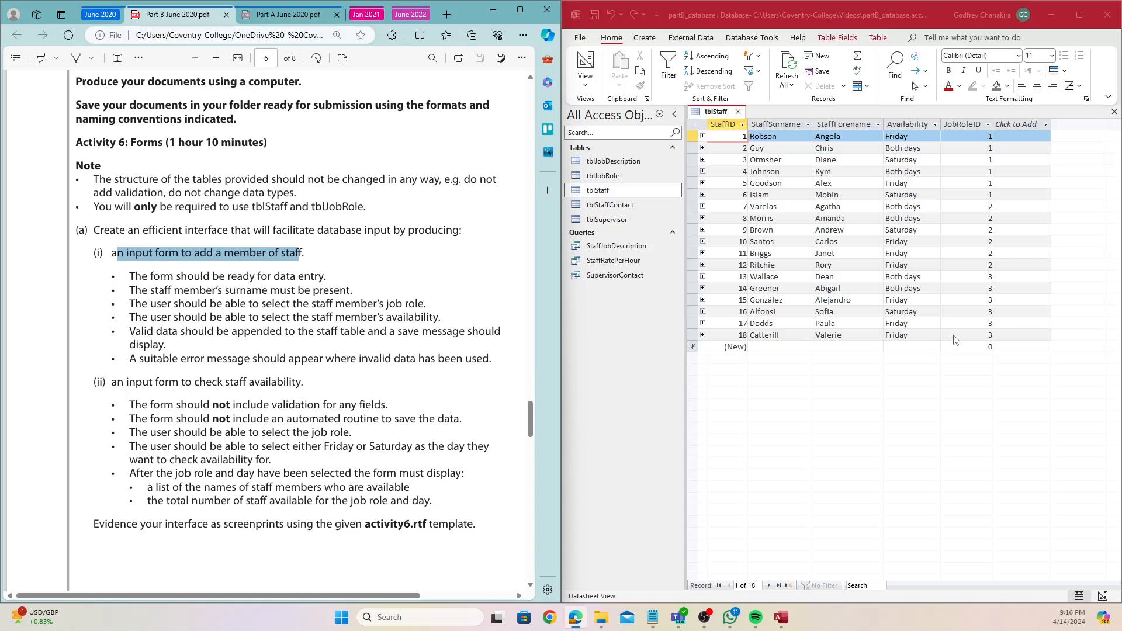
click(982, 336)
key(Tab)
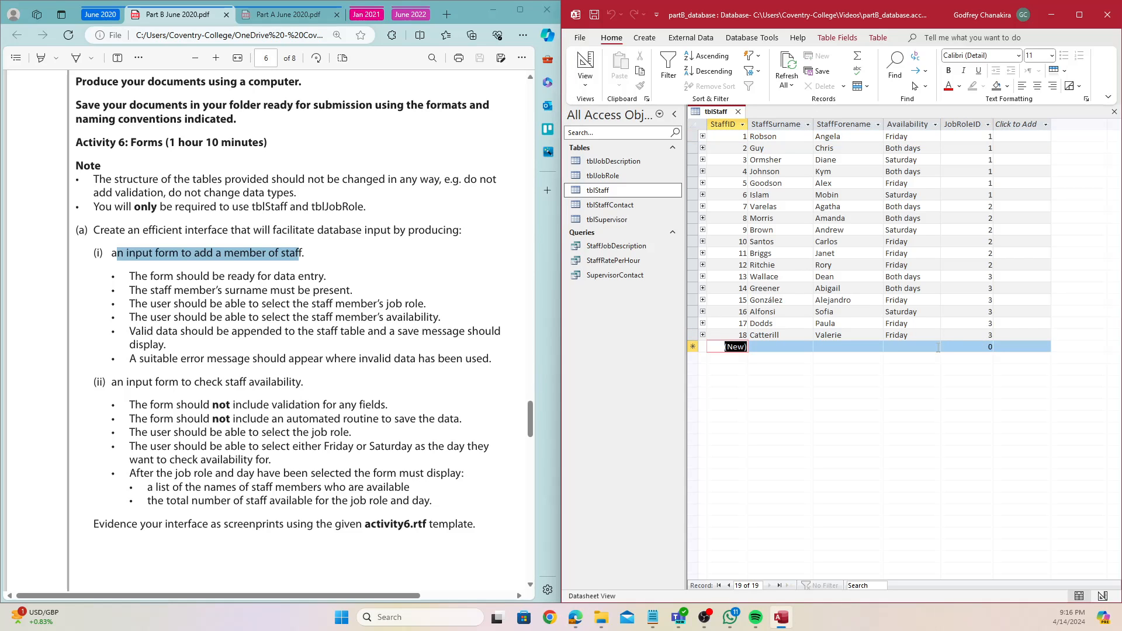
text(jackson)
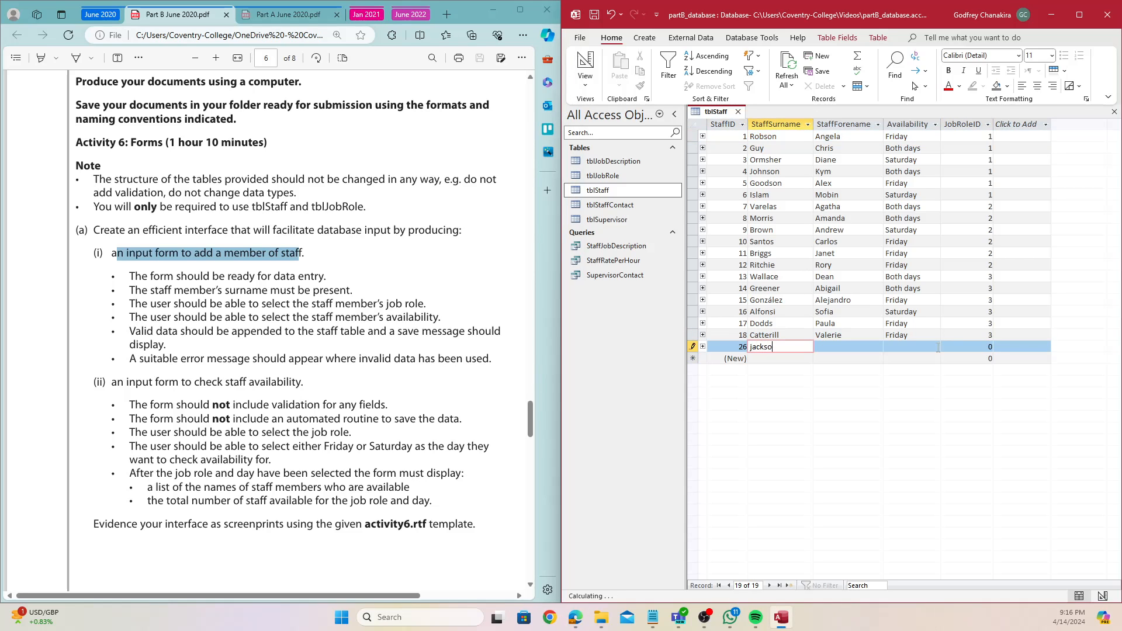
key(Tab)
text(Fred)
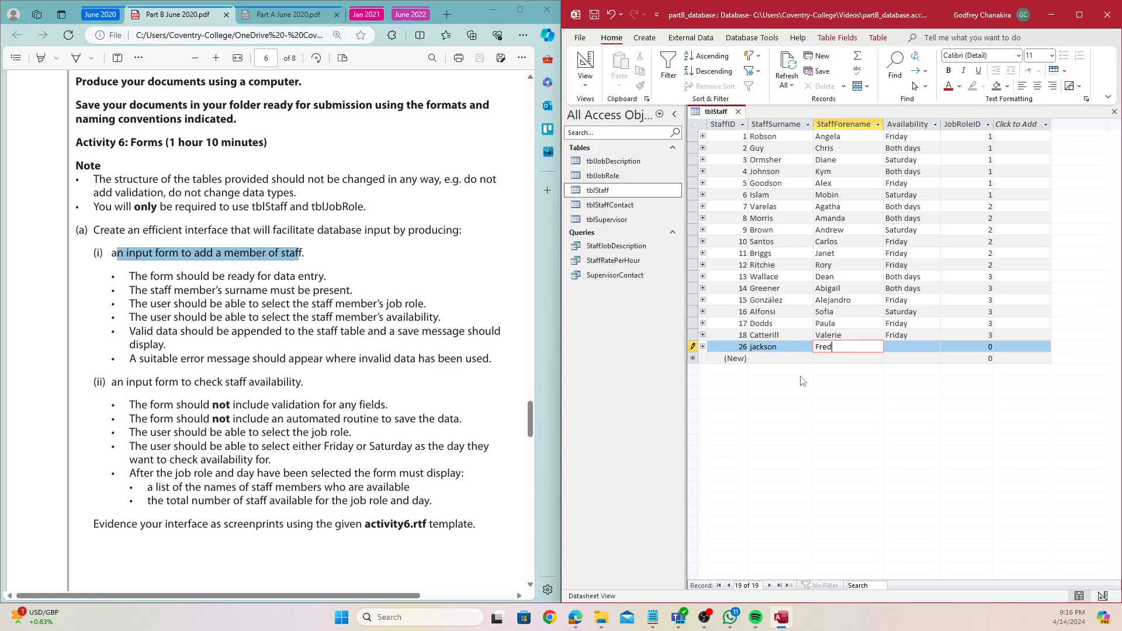
key(Escape)
key(Escape)
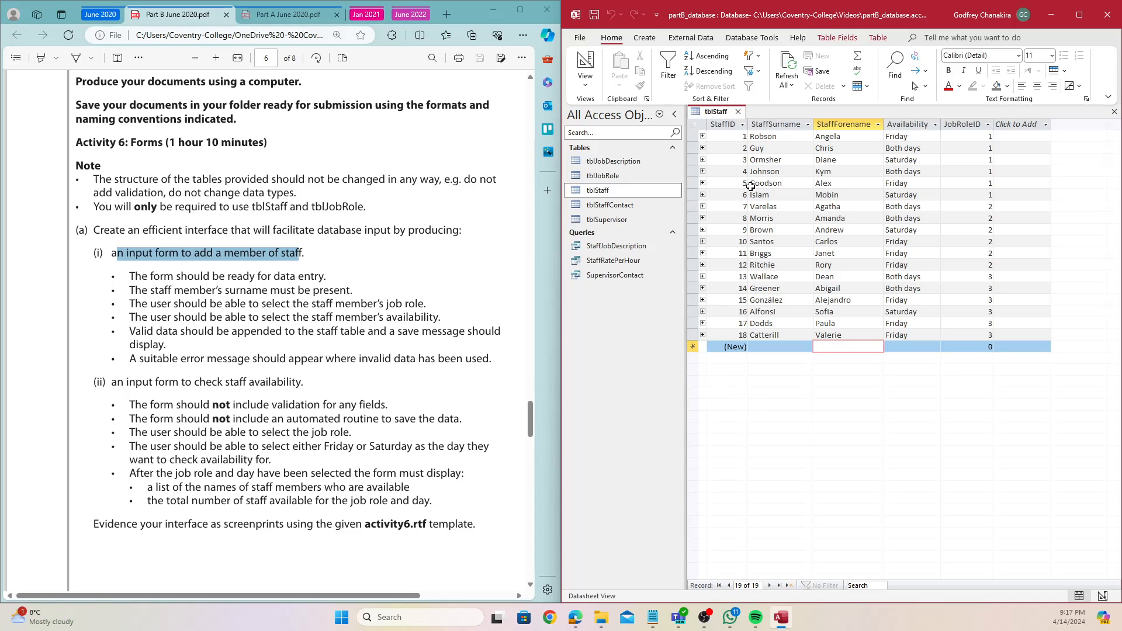
Examine each tblStaff column from StaffID to JobRoleID against the requirement for the form to add a member of staff
click(731, 125)
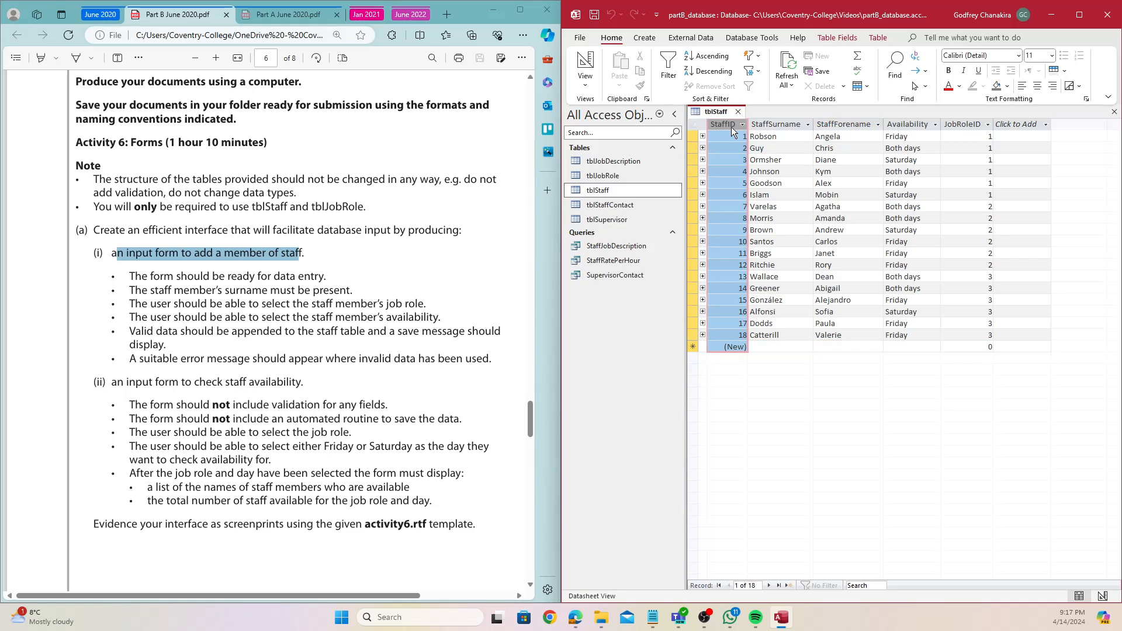
click(770, 127)
click(848, 122)
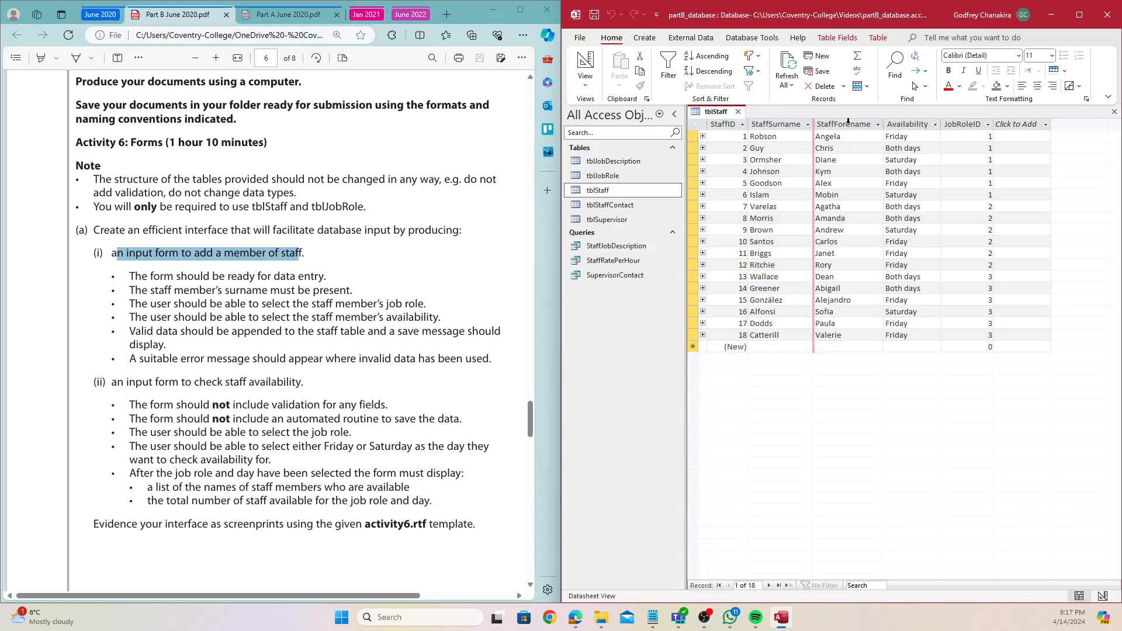
click(909, 123)
click(975, 118)
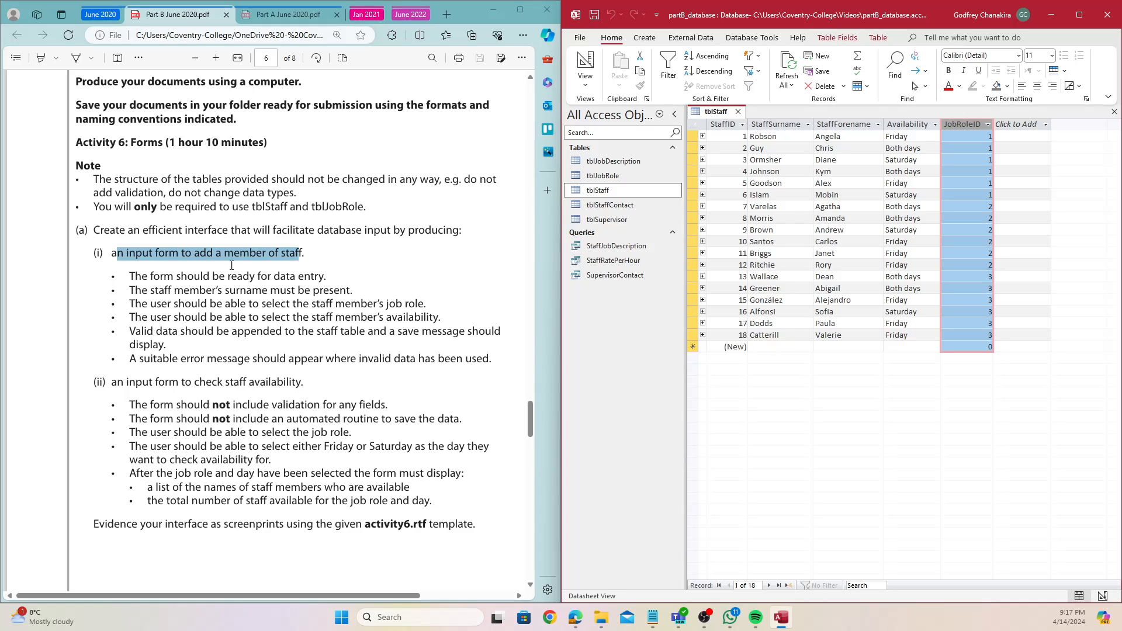
click(132, 273)
drag(113, 252, 303, 259)
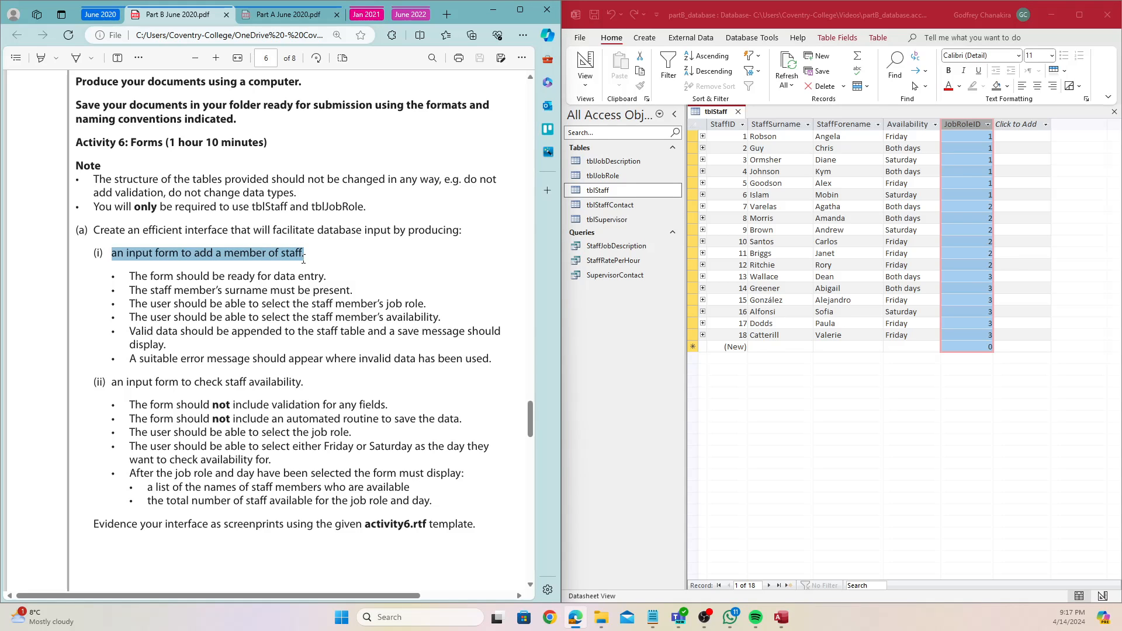
Open tblJobRole and examine its columns against the requirements to select a staff member's job role and availability
double_click(625, 175)
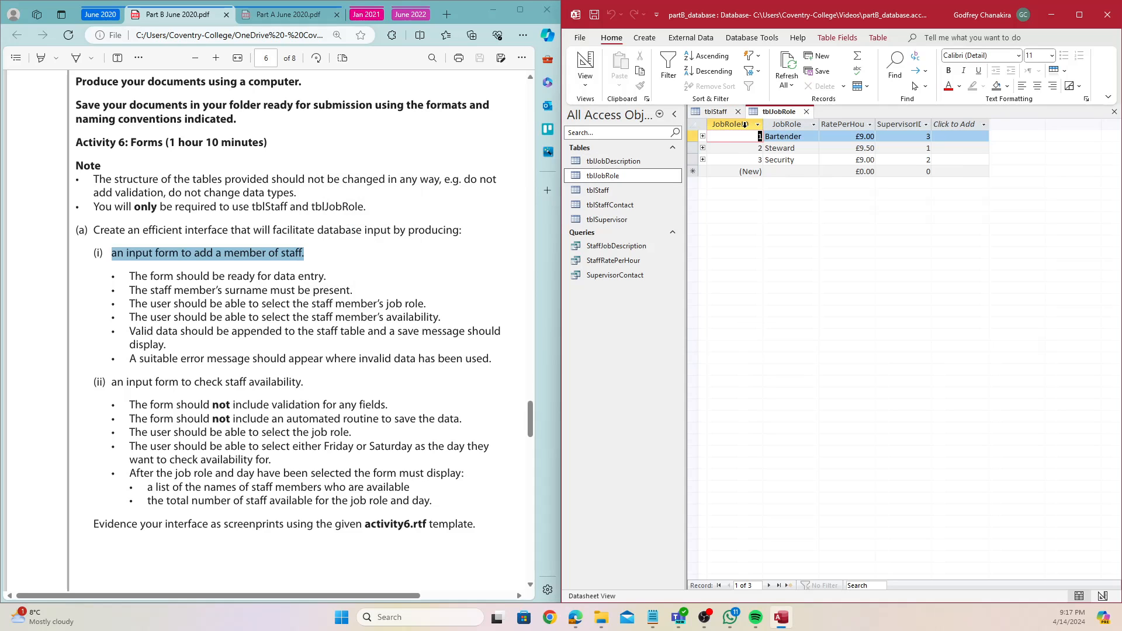
click(745, 124)
click(787, 124)
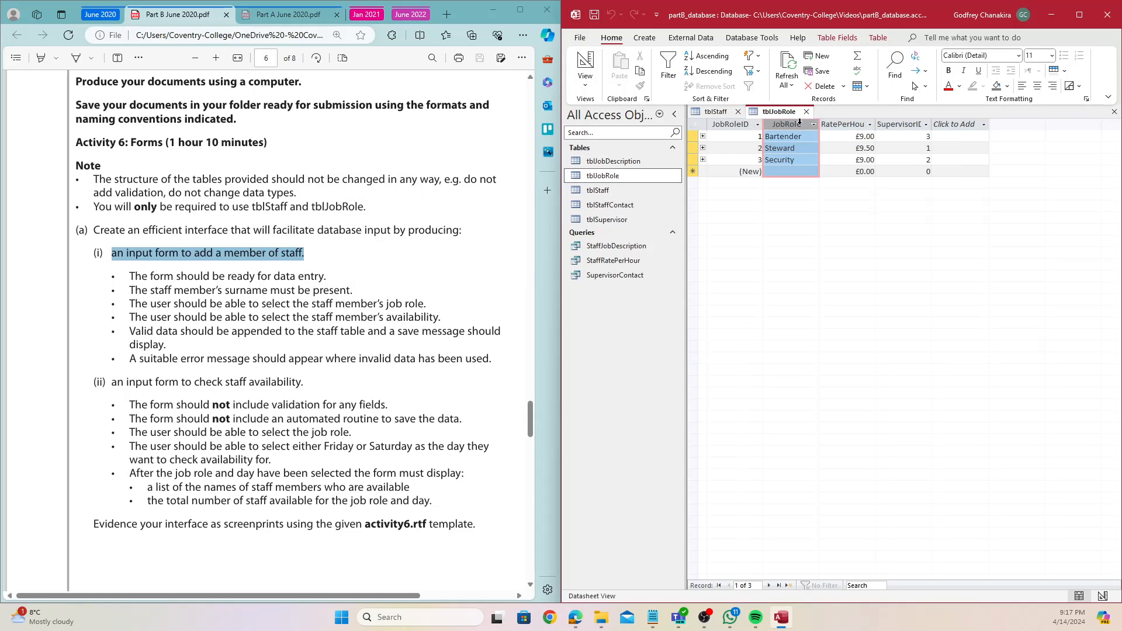
click(853, 124)
click(917, 124)
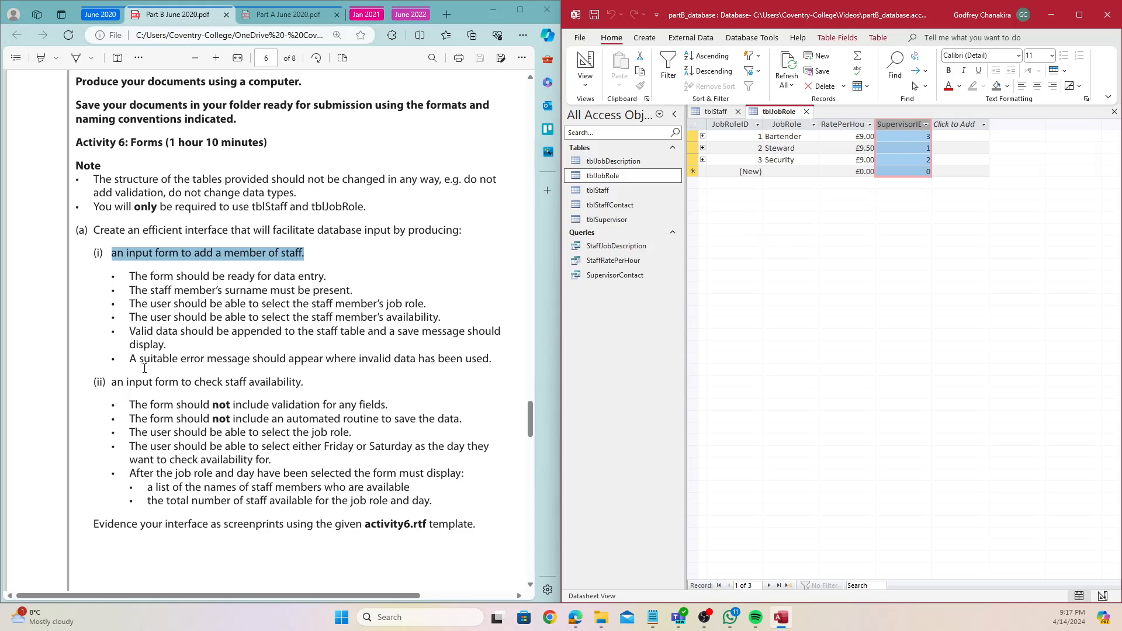
drag(128, 302, 447, 316)
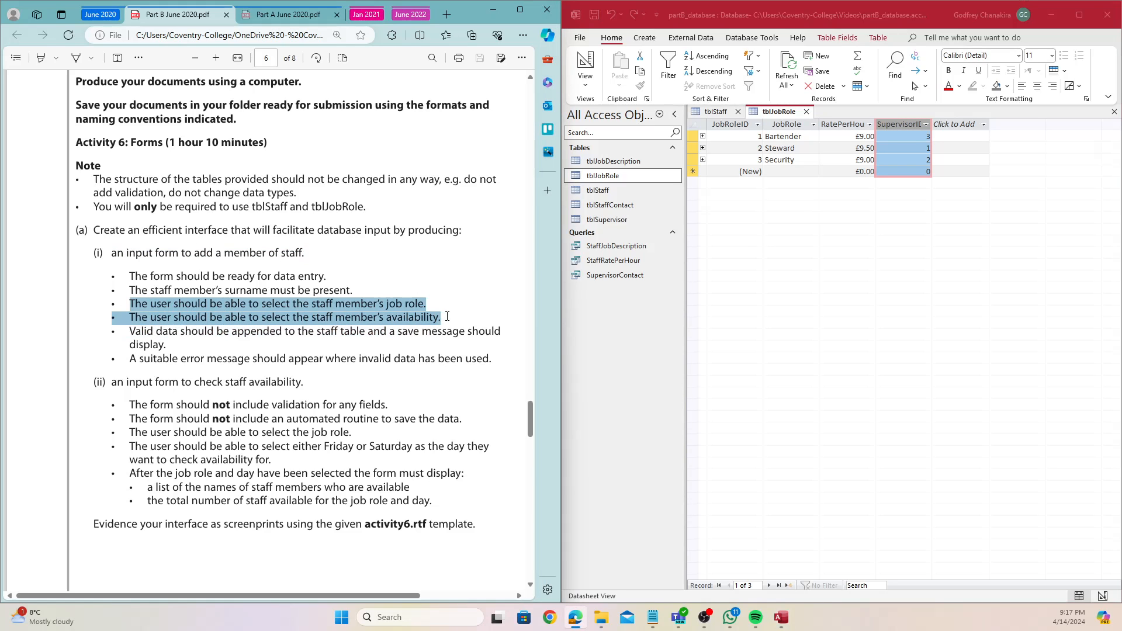
Review the Activity 6 requirements for the staff member's surname, job role and availability
drag(129, 291, 377, 304)
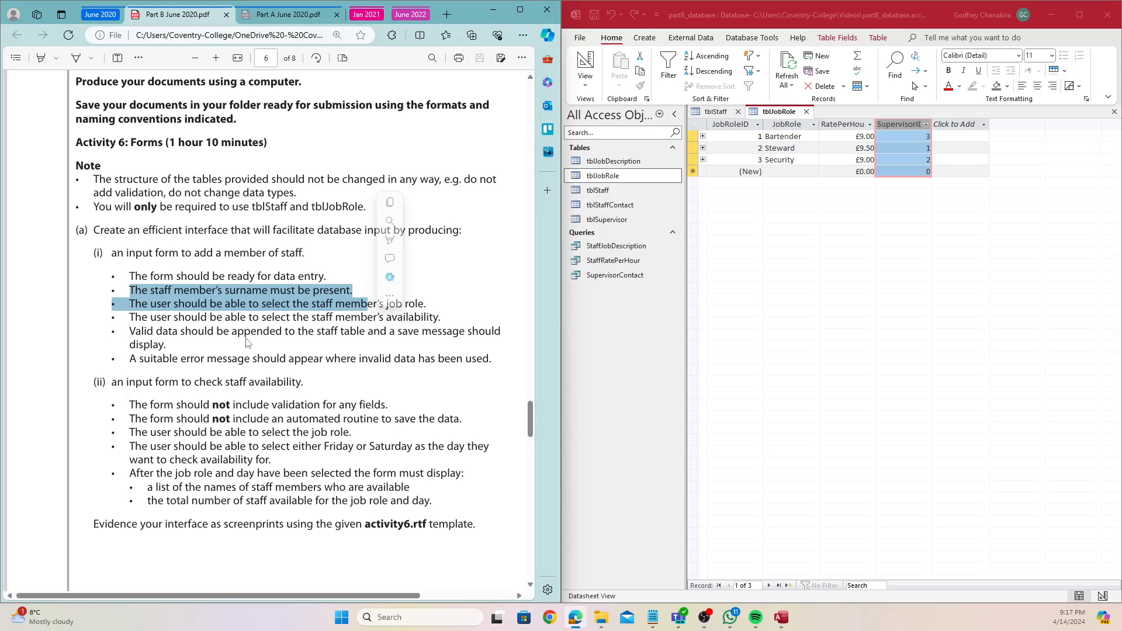
drag(156, 303, 442, 318)
drag(192, 317, 231, 325)
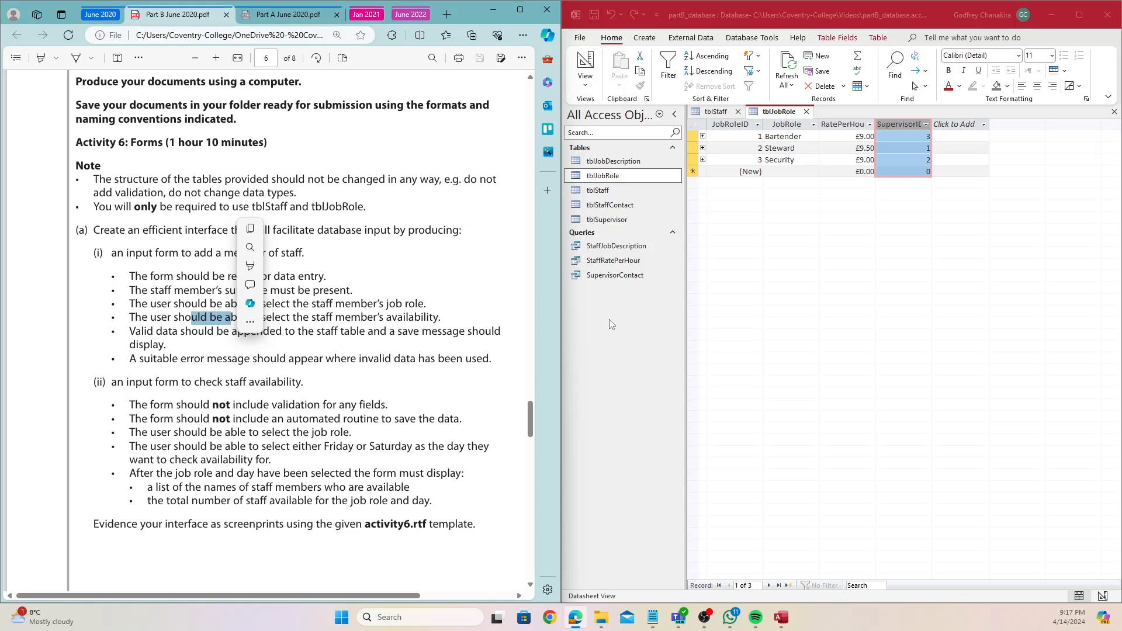
drag(313, 322, 311, 328)
click(194, 289)
drag(193, 289, 464, 314)
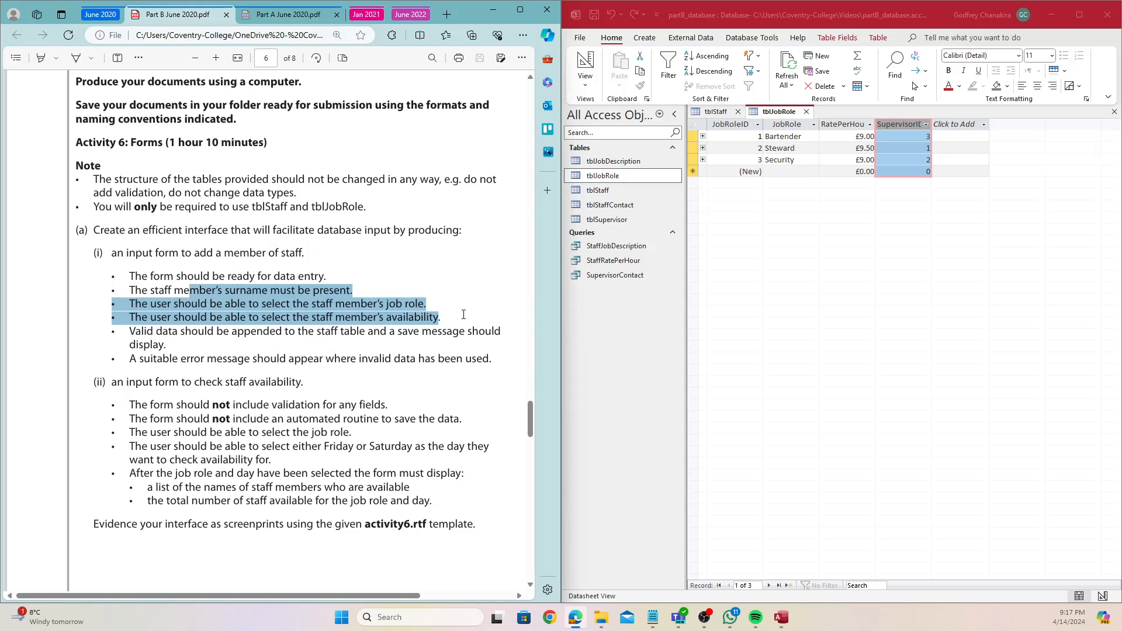
right_click(483, 297)
Compare the tblStaff columns from StaffID to JobRoleID with the requirement for an input form to add a member of staff
click(716, 111)
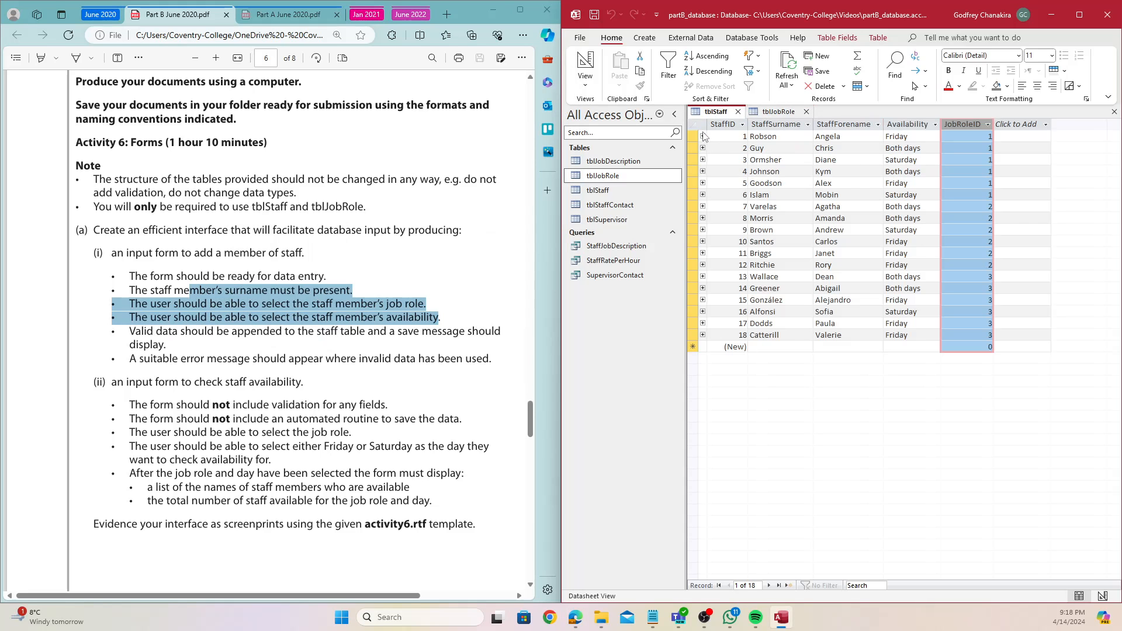
click(787, 124)
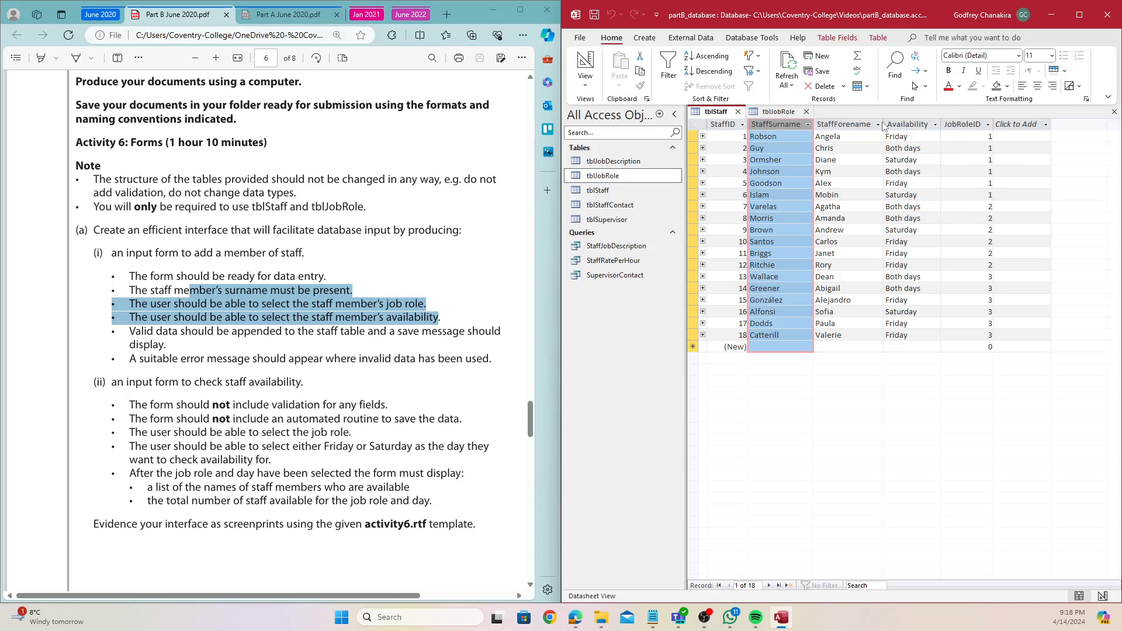
click(924, 121)
click(966, 123)
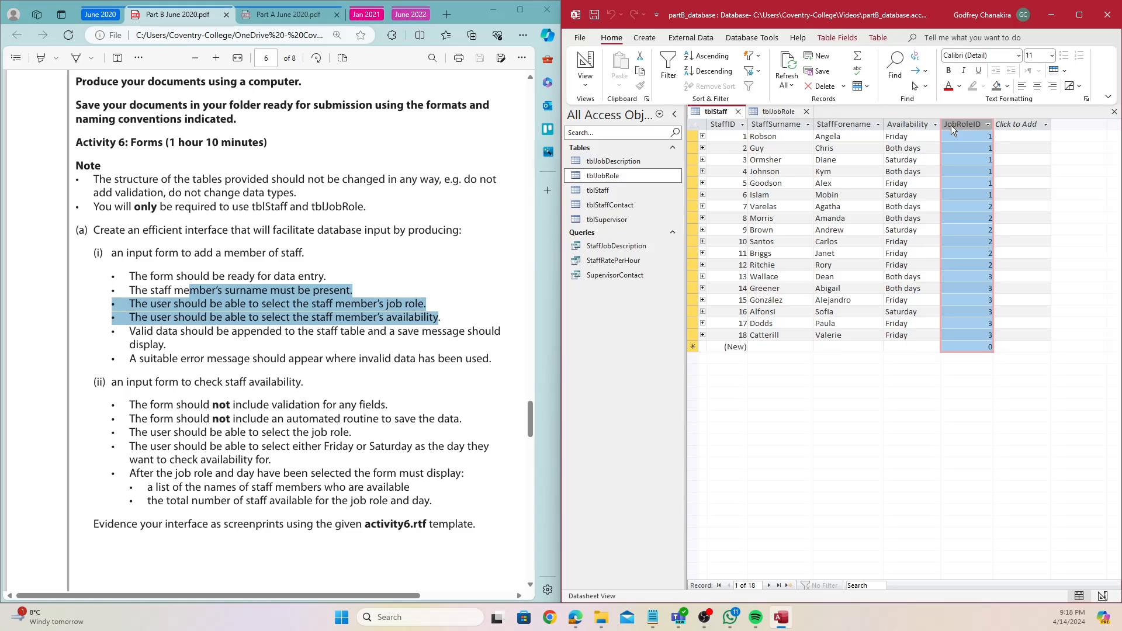
click(150, 276)
drag(119, 254, 322, 250)
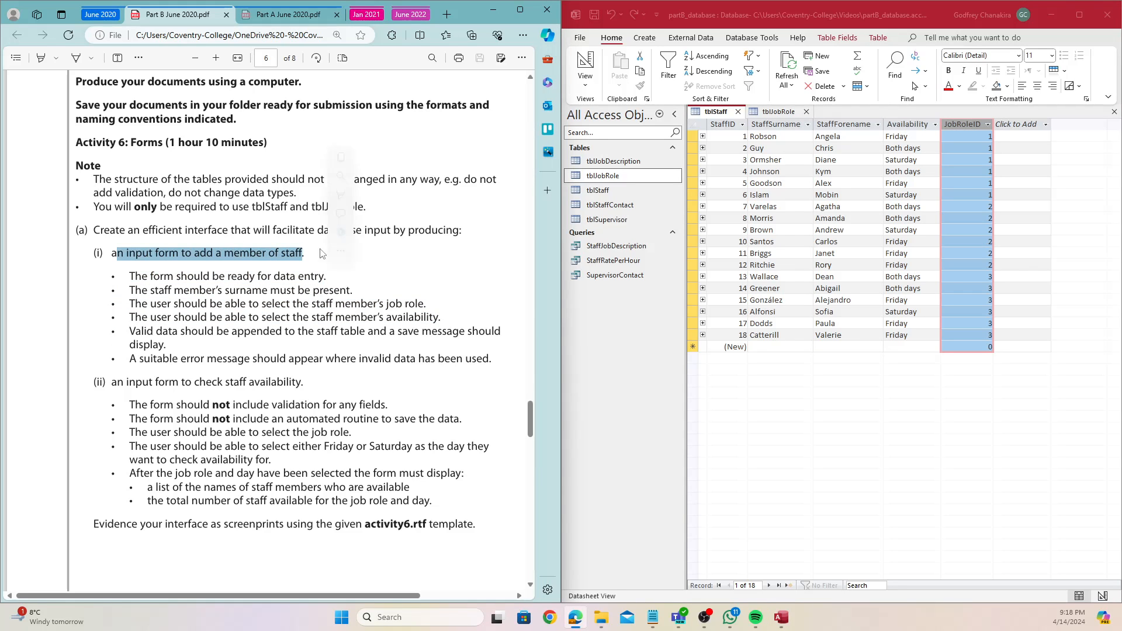
click(735, 124)
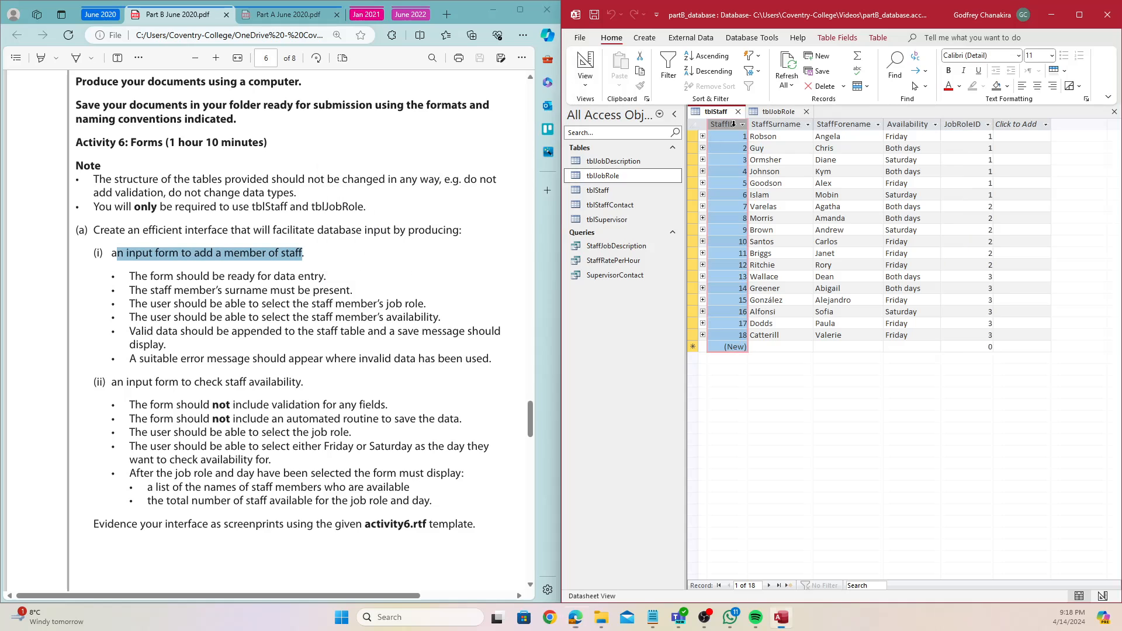
click(780, 125)
click(844, 125)
click(912, 124)
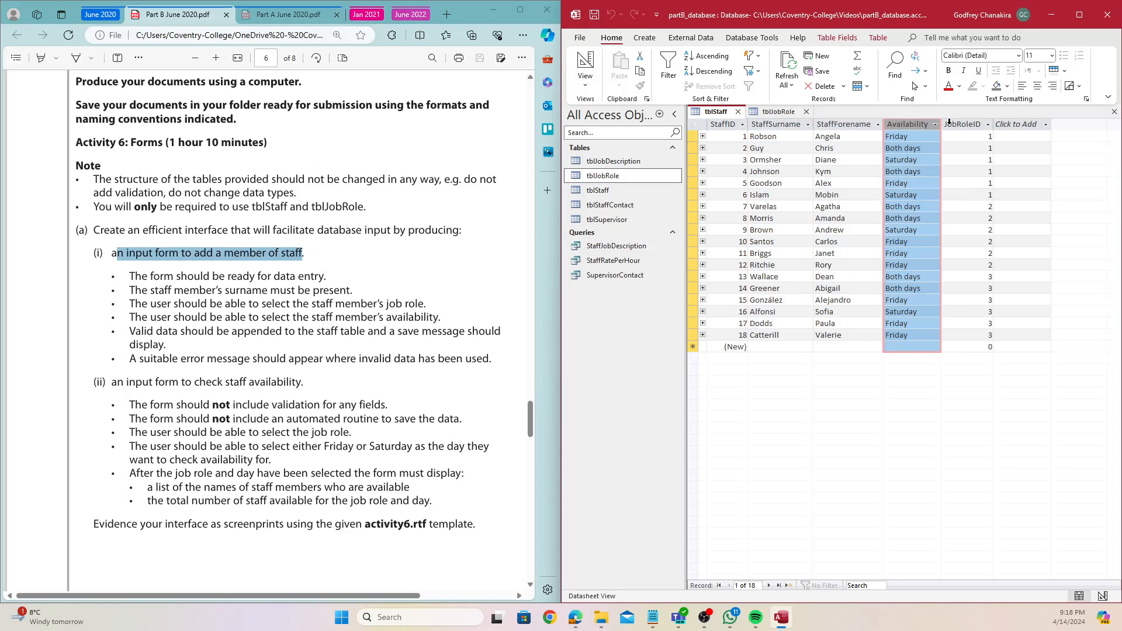
click(982, 125)
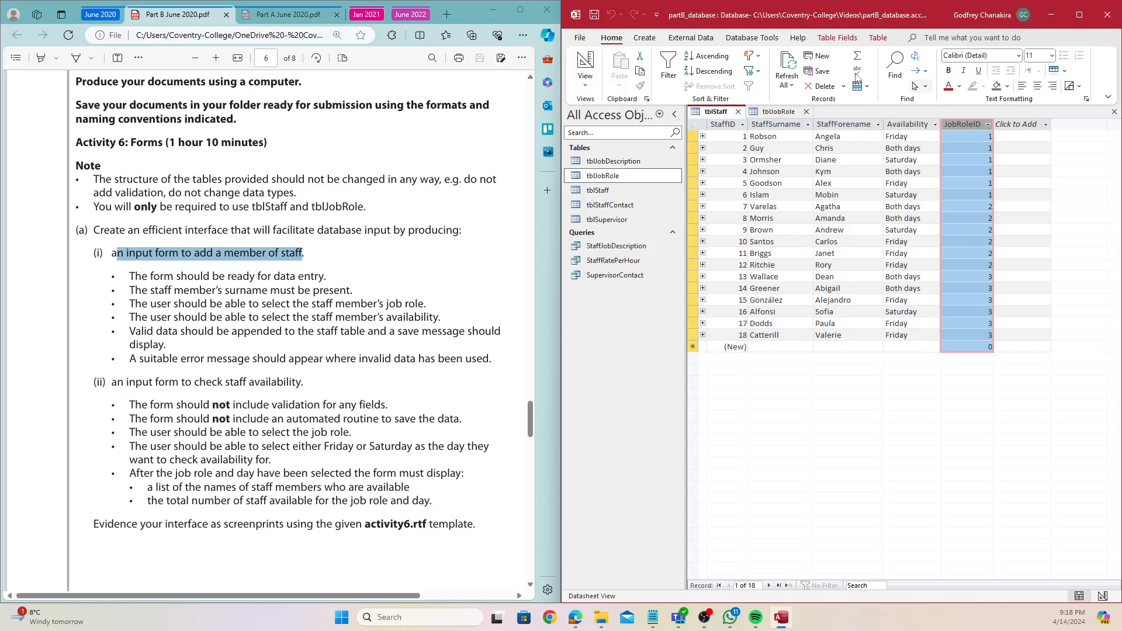
Close the tblJobRole and tblStaff tables and create a blank form
click(807, 112)
click(739, 111)
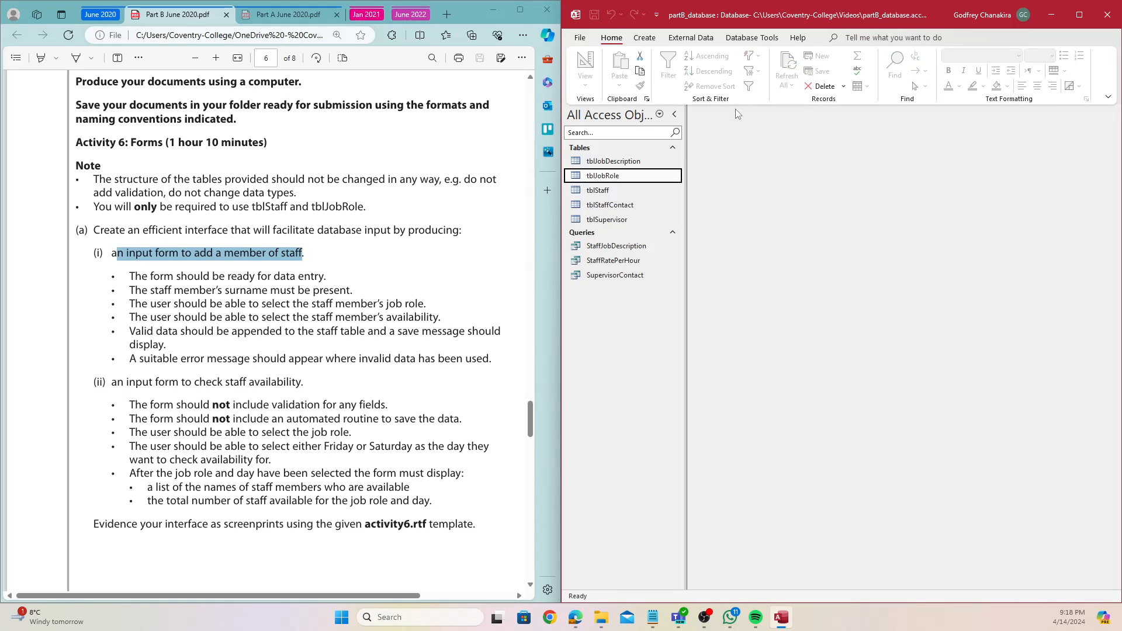
click(643, 39)
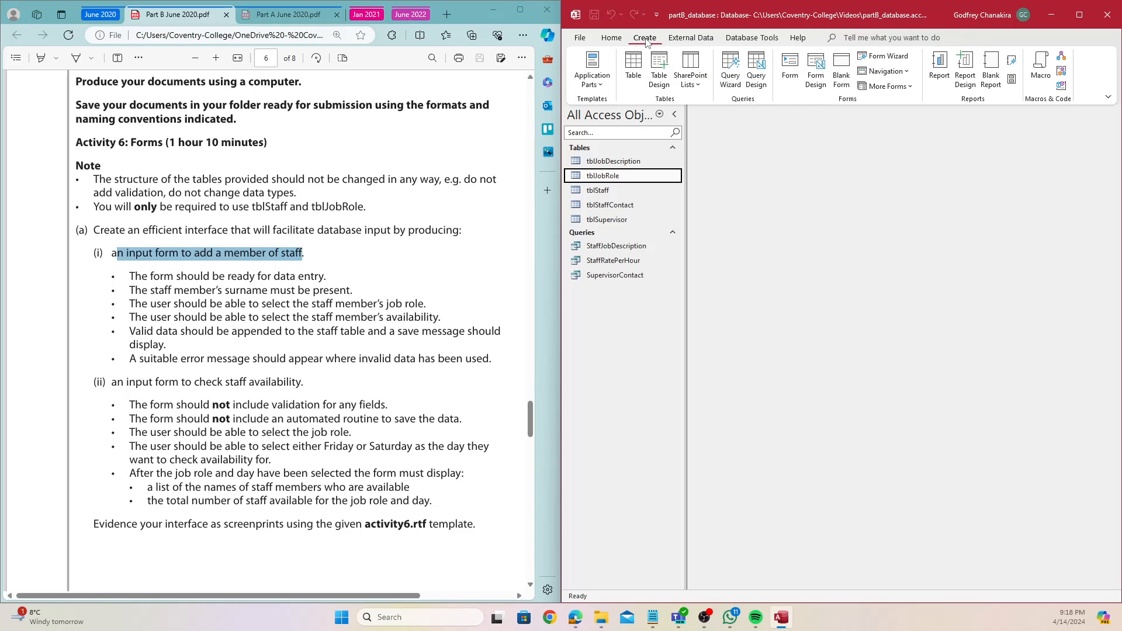
click(841, 68)
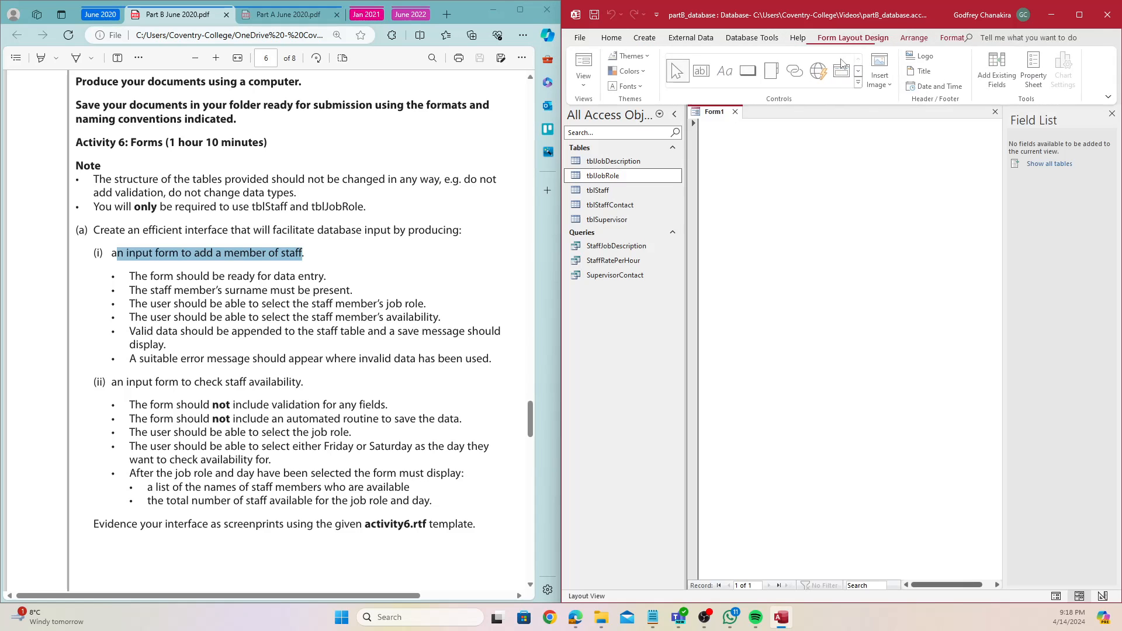
Save the blank form as FORM-Activity-6A
right_click(707, 113)
click(727, 122)
text(FORM-Activity-6A)
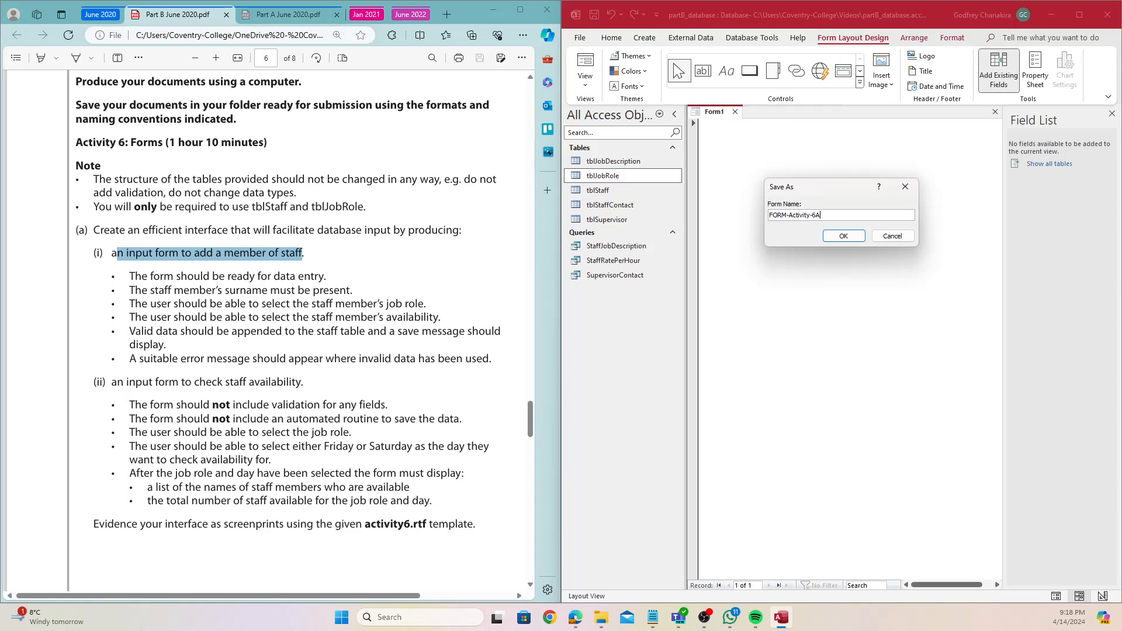
key(Return)
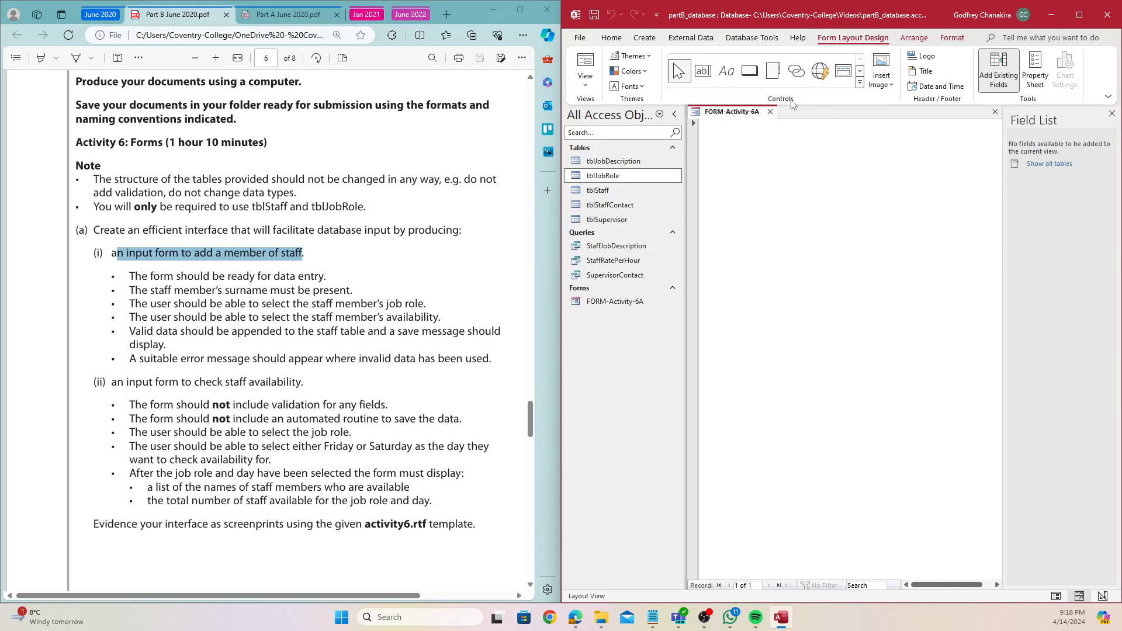
Add a title label reading "Add Staff Members" to the form, based on requirement (i) in the activity brief
click(147, 272)
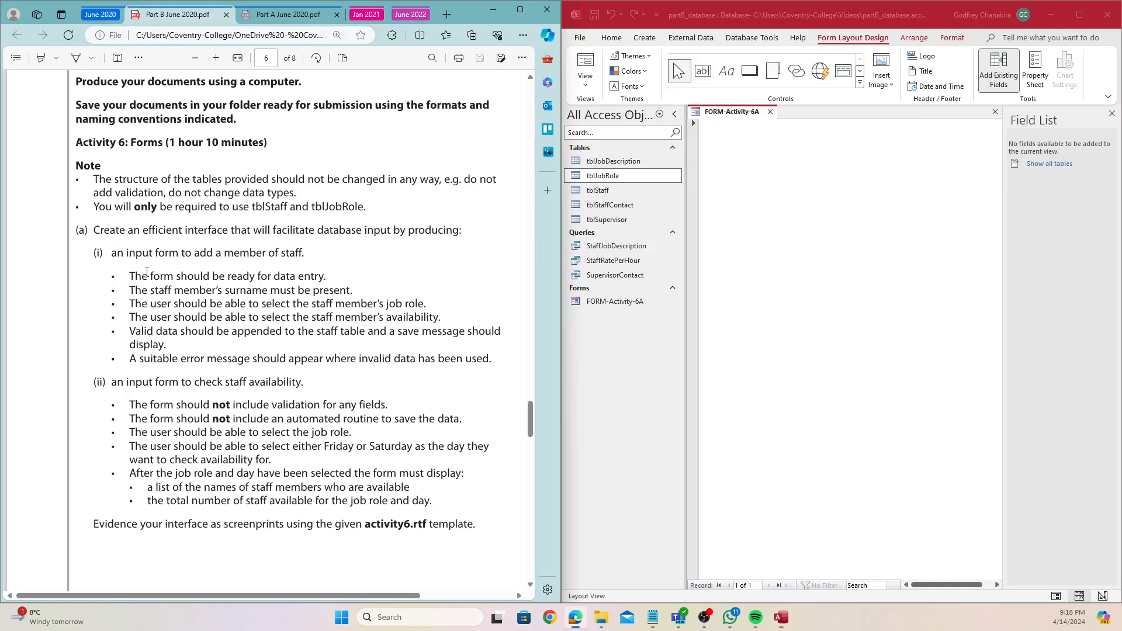
drag(110, 251, 310, 253)
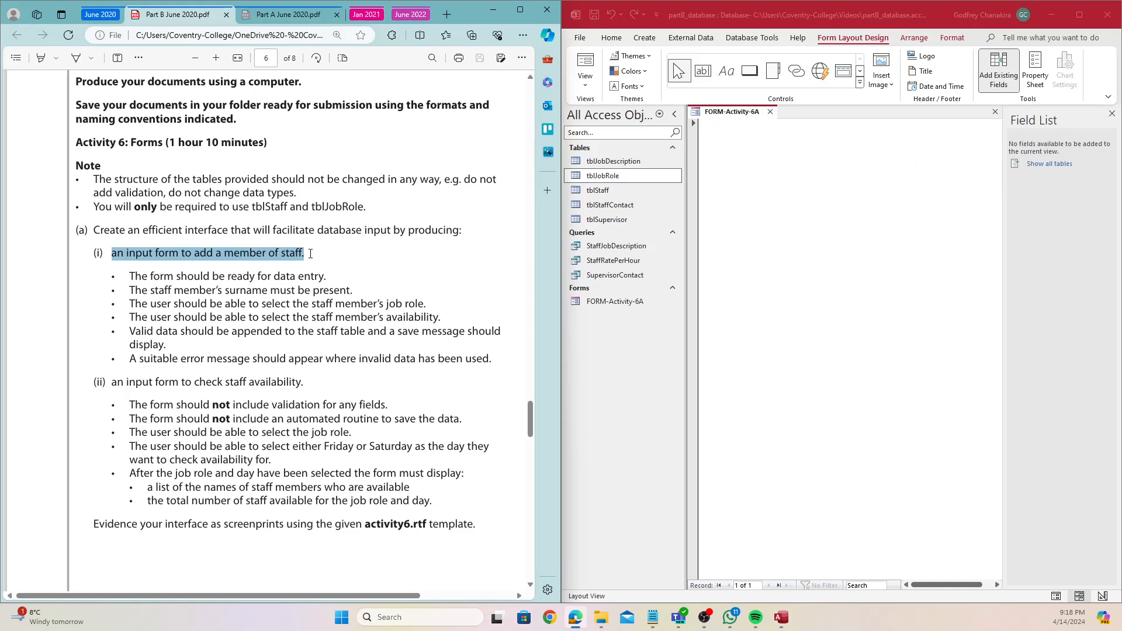
click(733, 74)
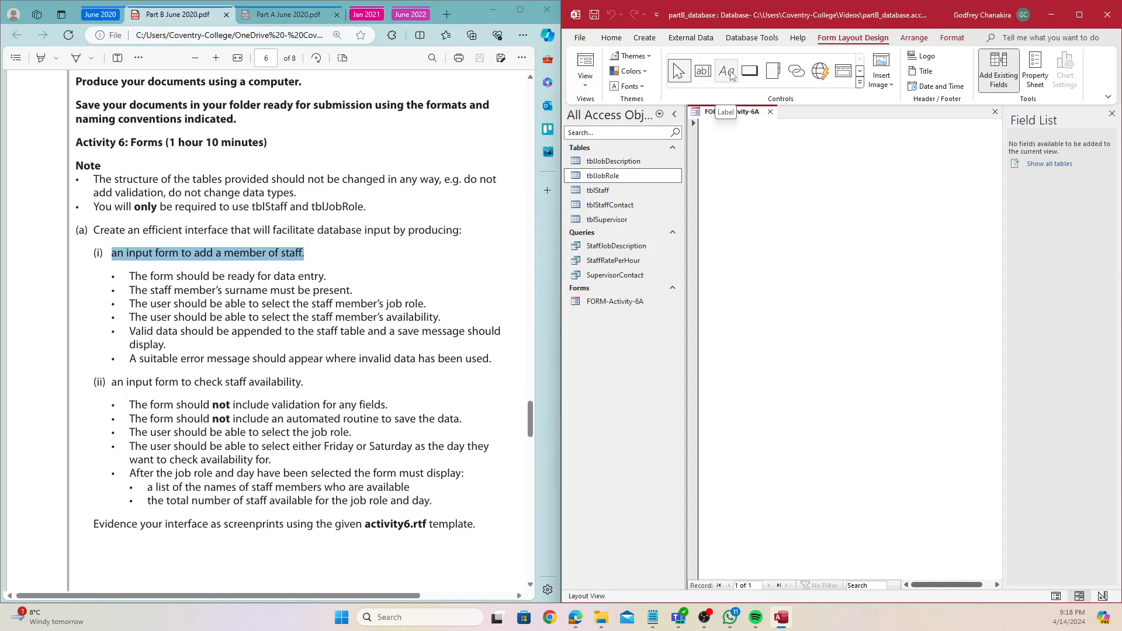
click(731, 75)
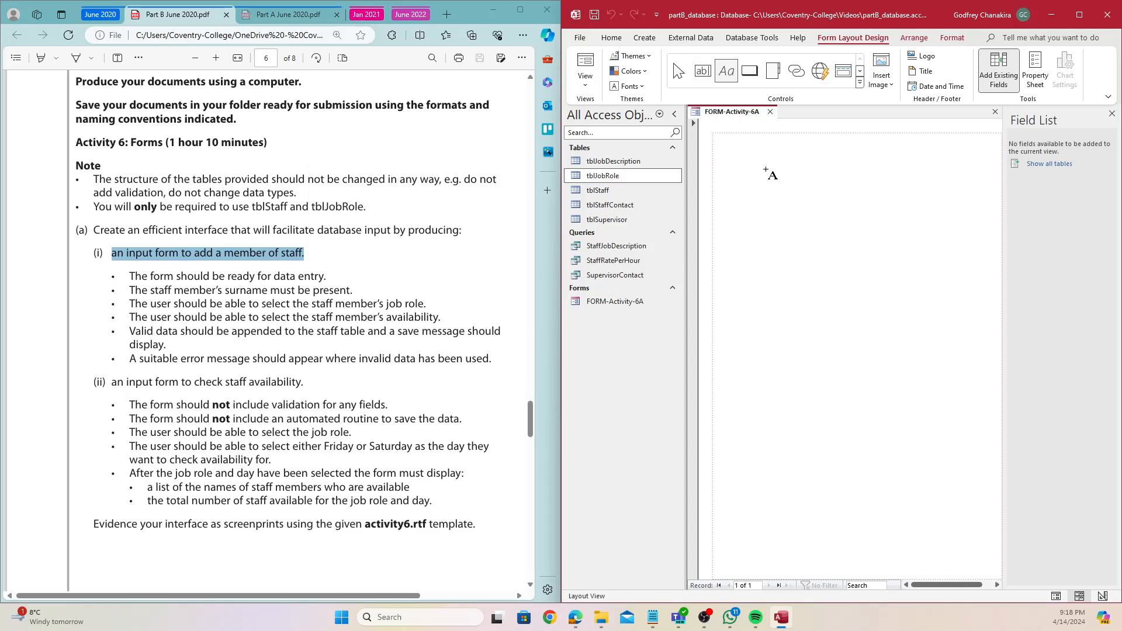
click(767, 170)
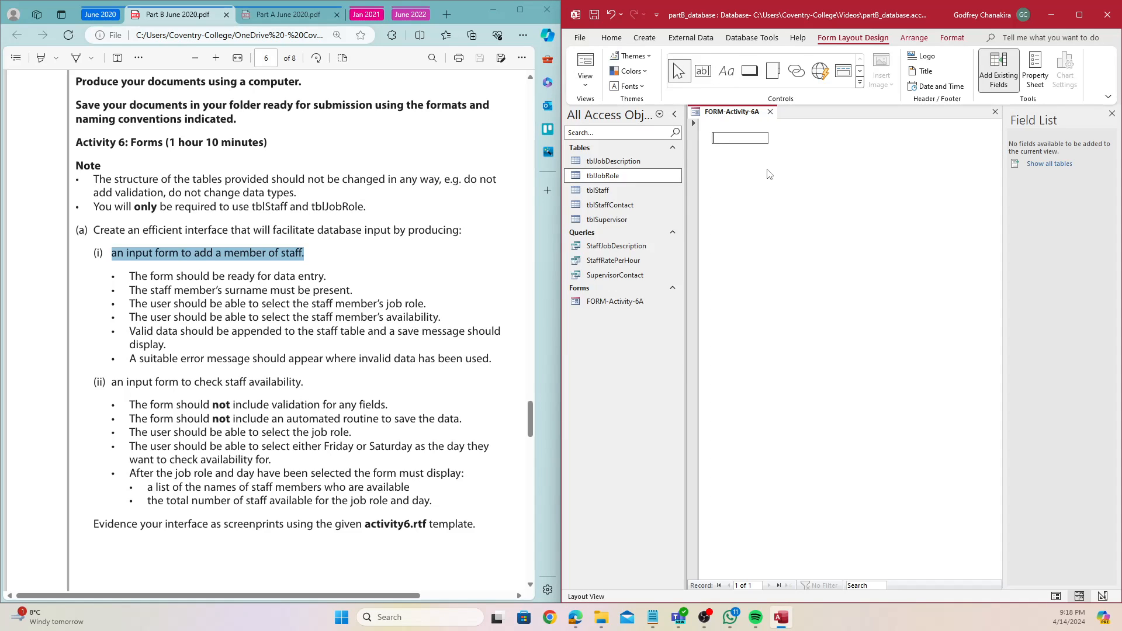
text(Add Staff Members)
key(Return)
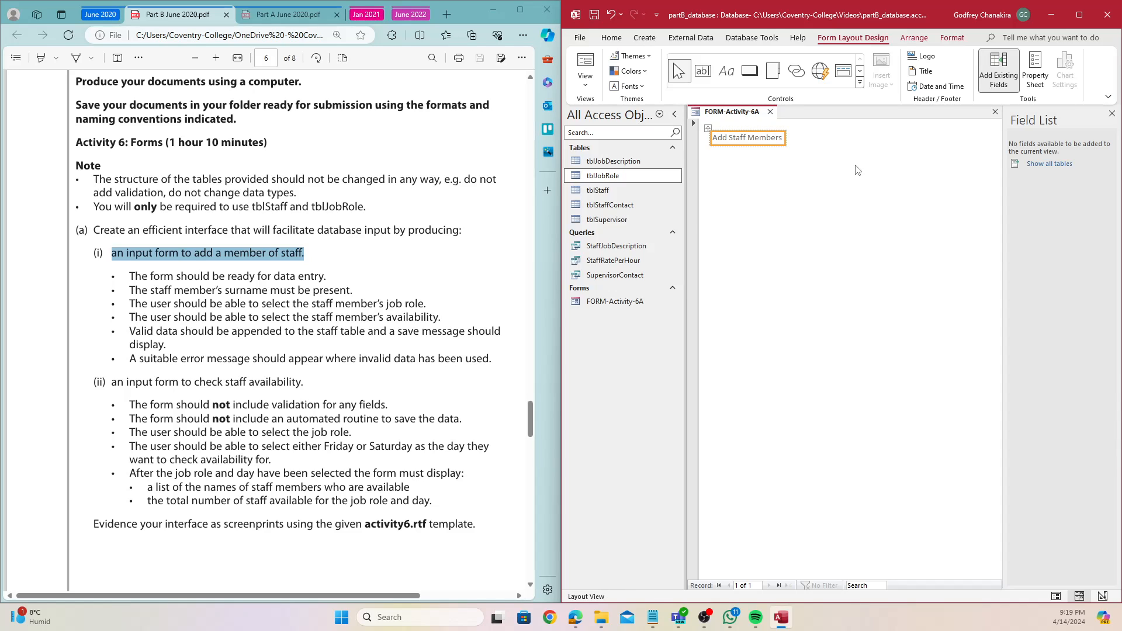
Format the "Add Staff Members" label with font size 22 and semi-bold font weight
click(1035, 70)
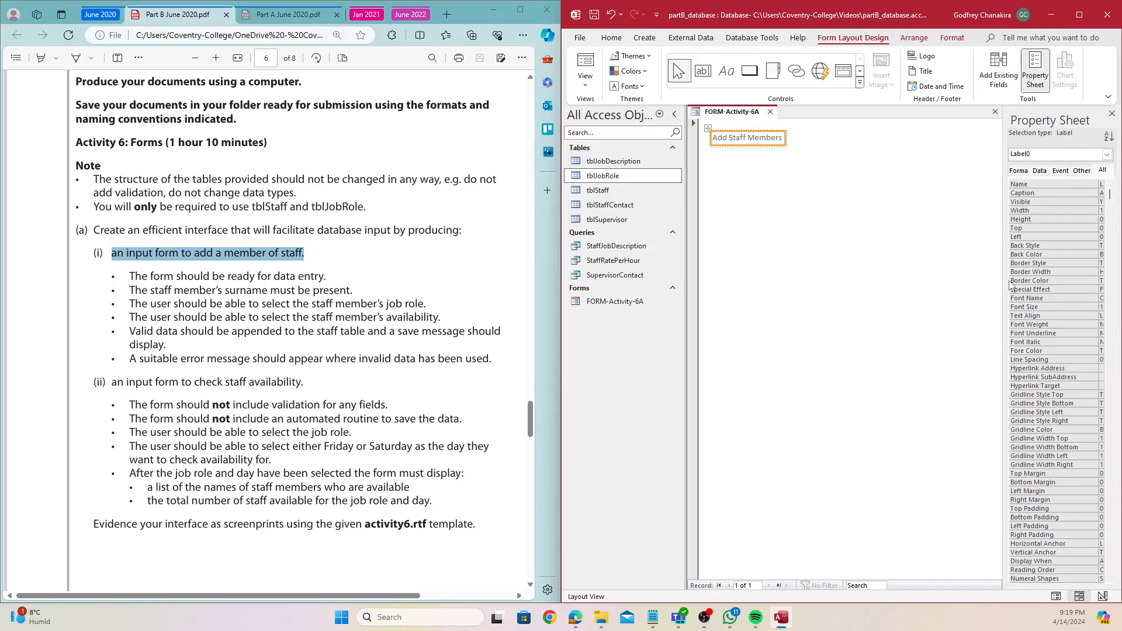
drag(1009, 283, 941, 284)
click(1040, 307)
click(1098, 307)
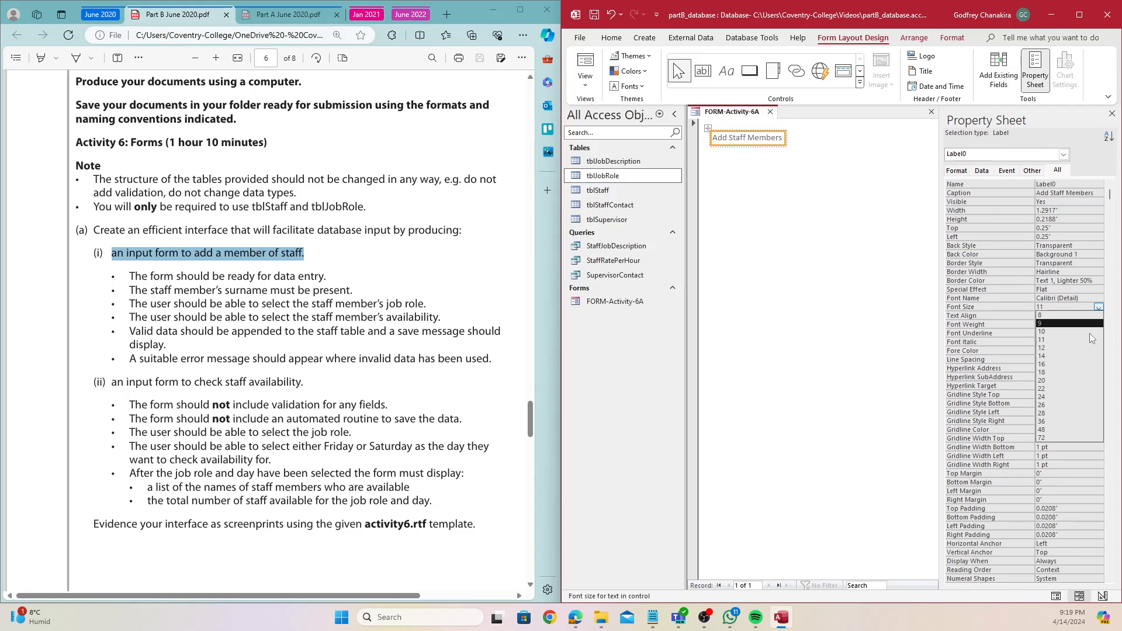
click(1074, 388)
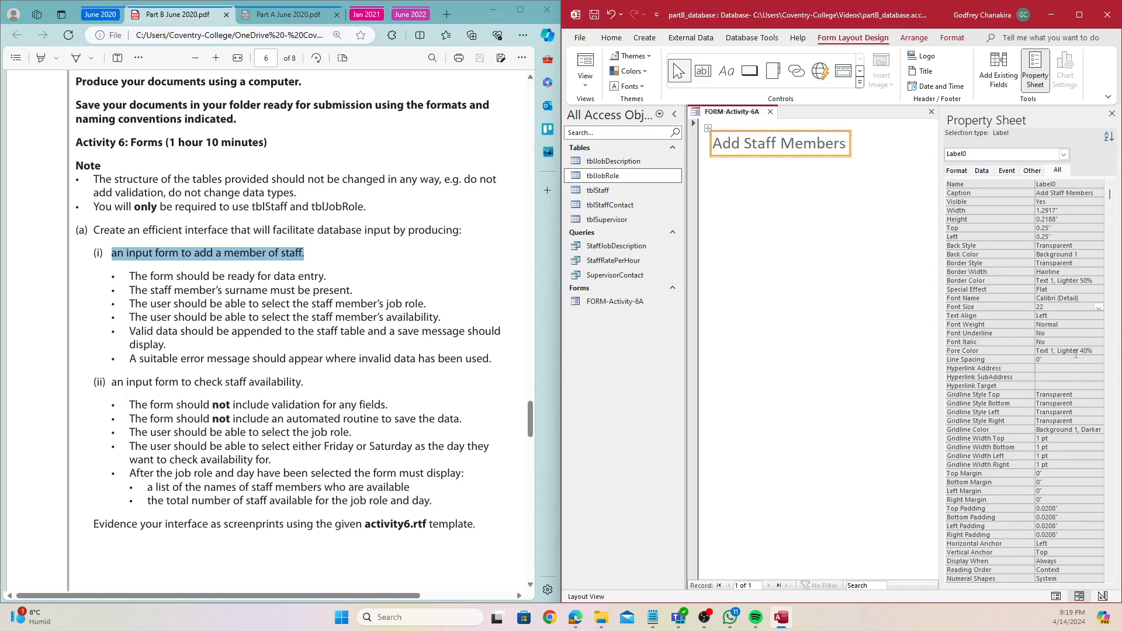
click(1079, 324)
click(1099, 324)
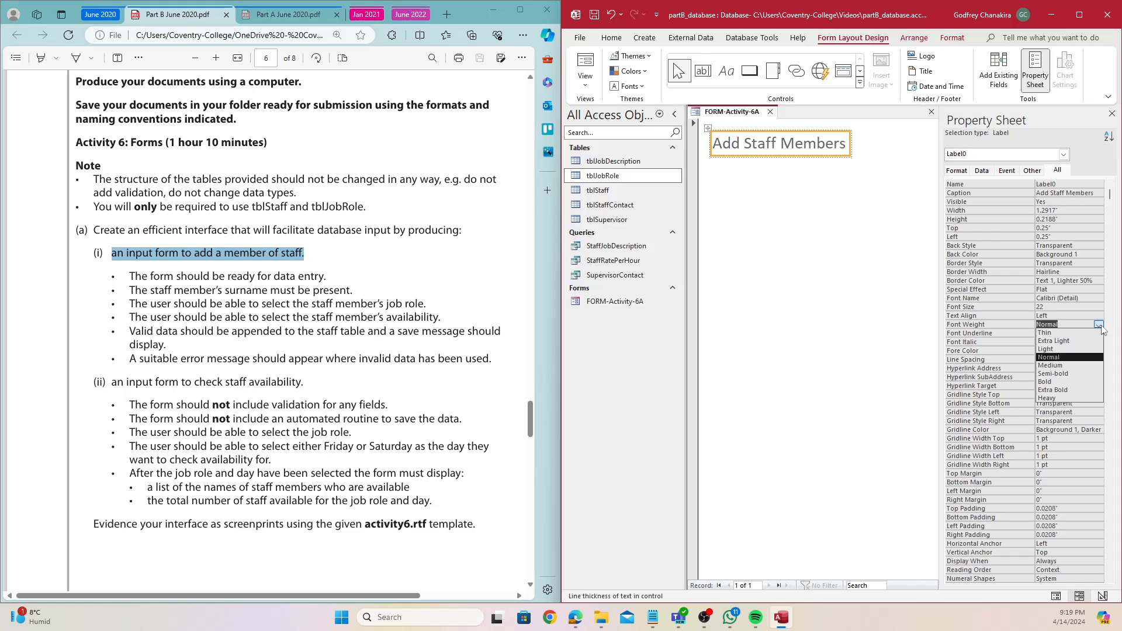
click(1079, 374)
click(791, 219)
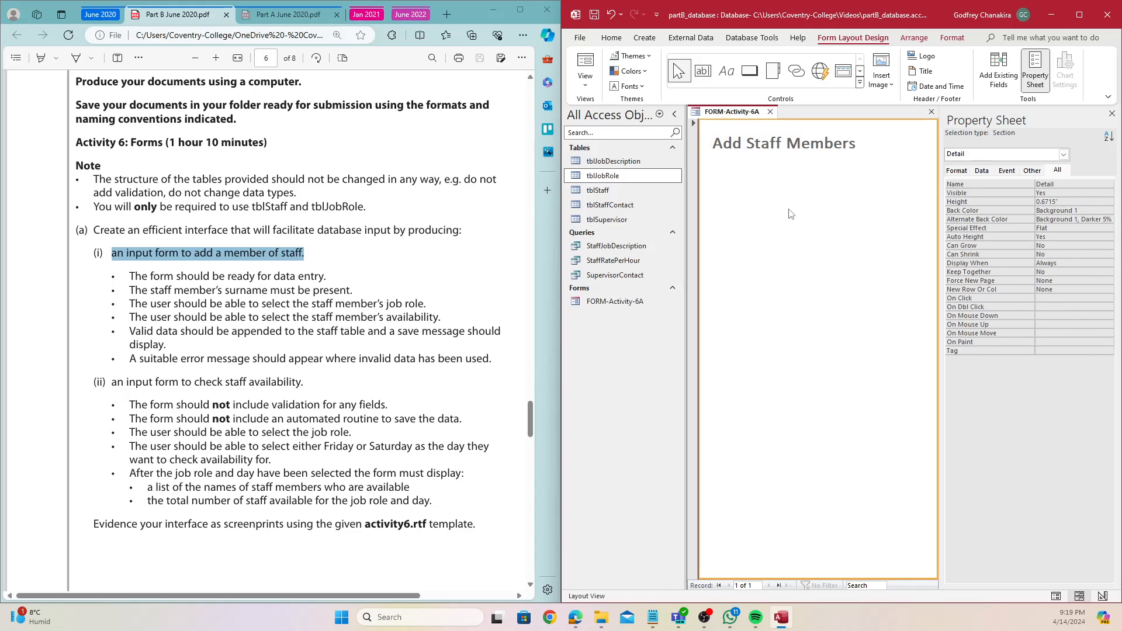
drag(940, 184, 994, 210)
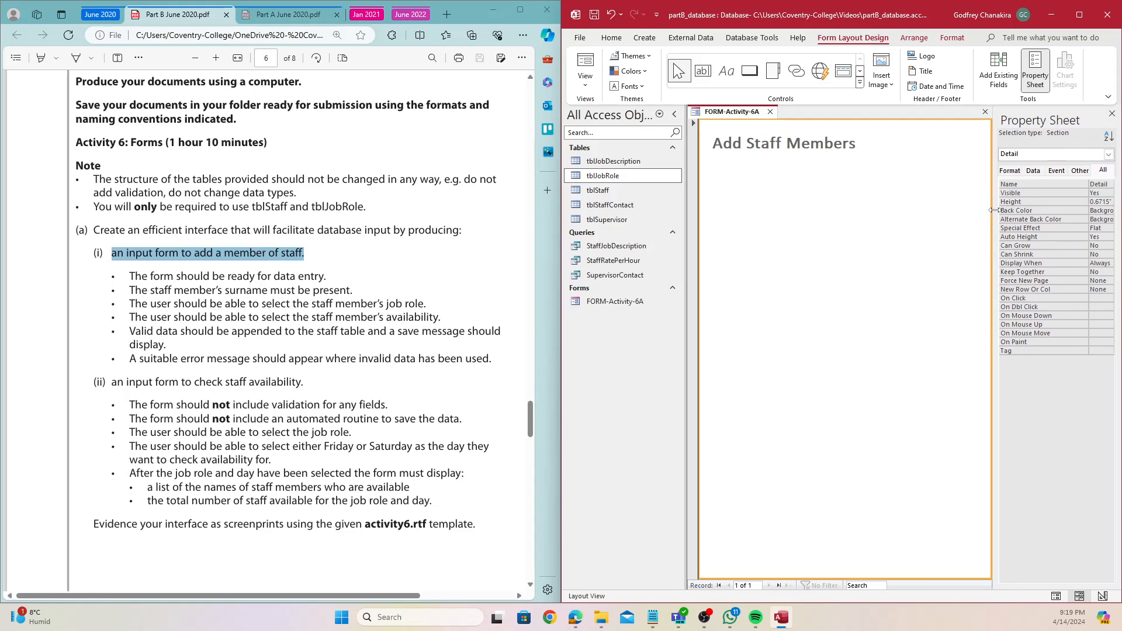
click(706, 72)
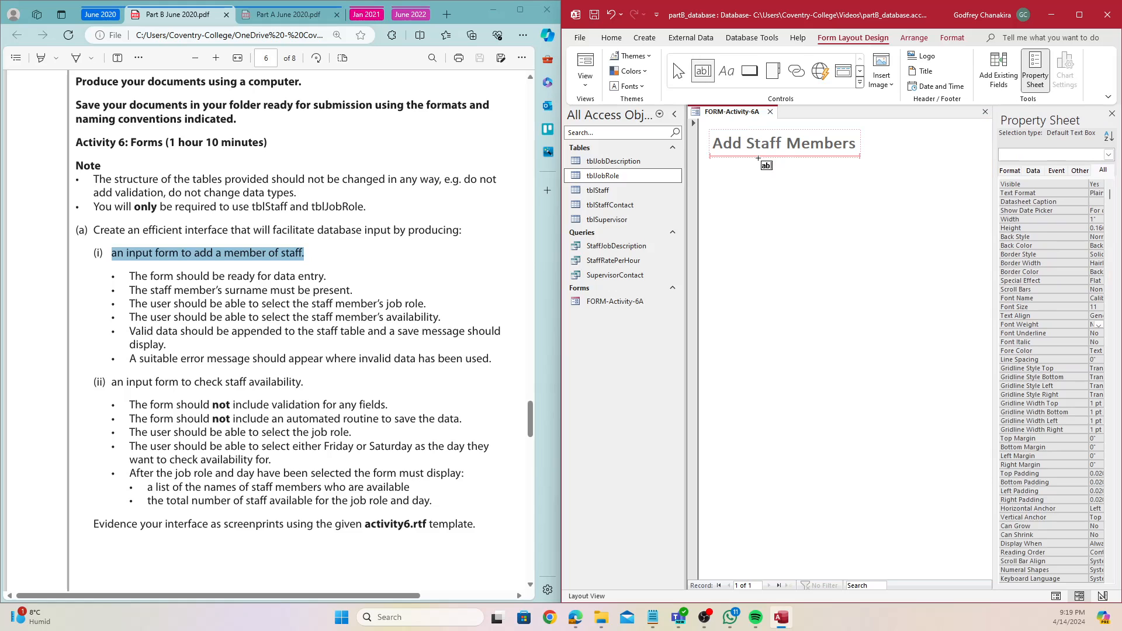
click(758, 159)
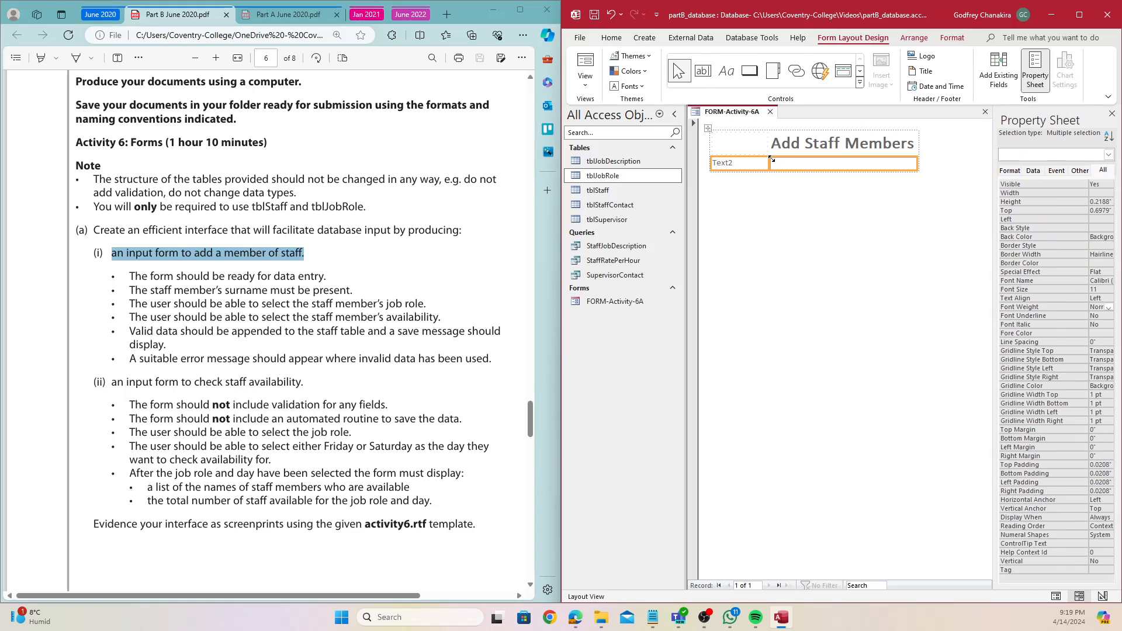
click(739, 166)
double_click(739, 166)
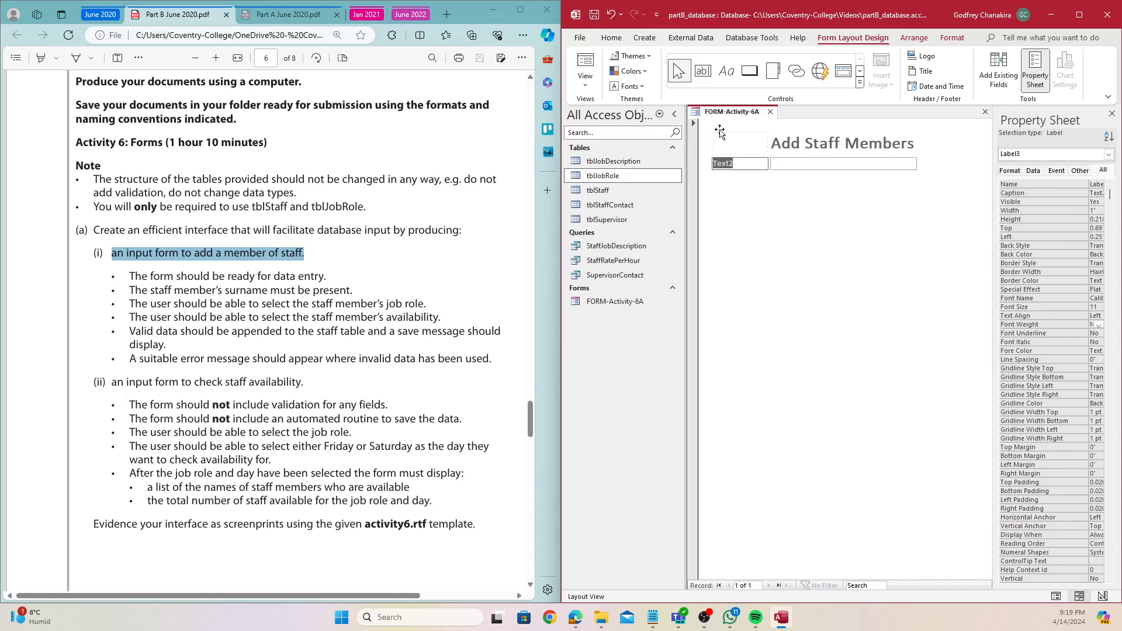
click(776, 216)
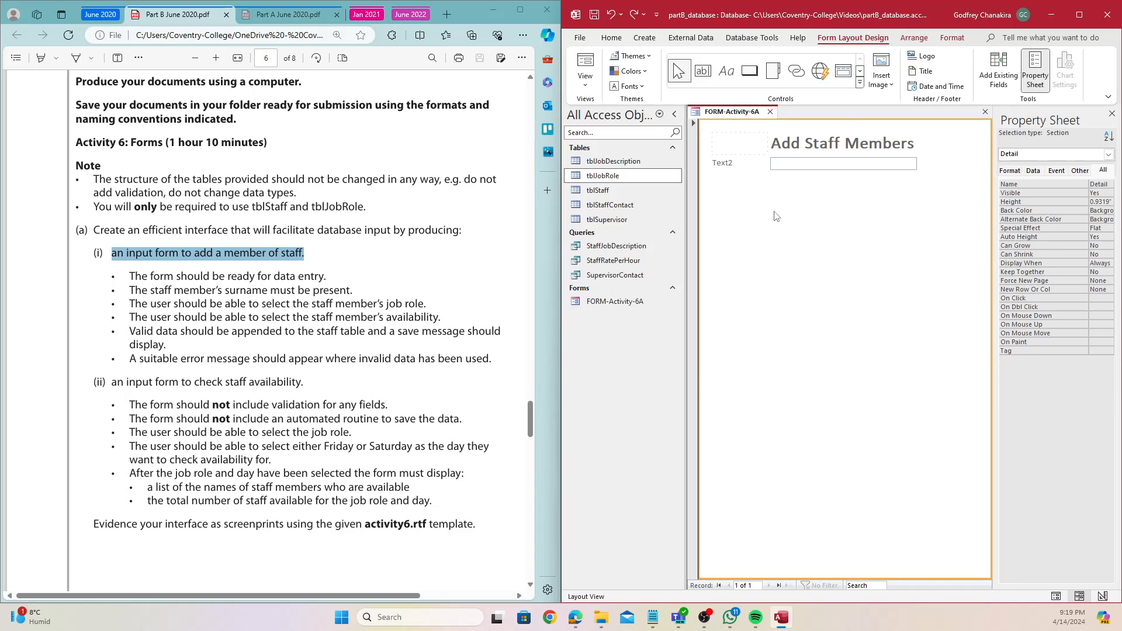
key(ctrl+z)
Add a label beneath the form title reading "Instructions: To add a new member of staff please the fields with an asterisk(*)."
click(727, 71)
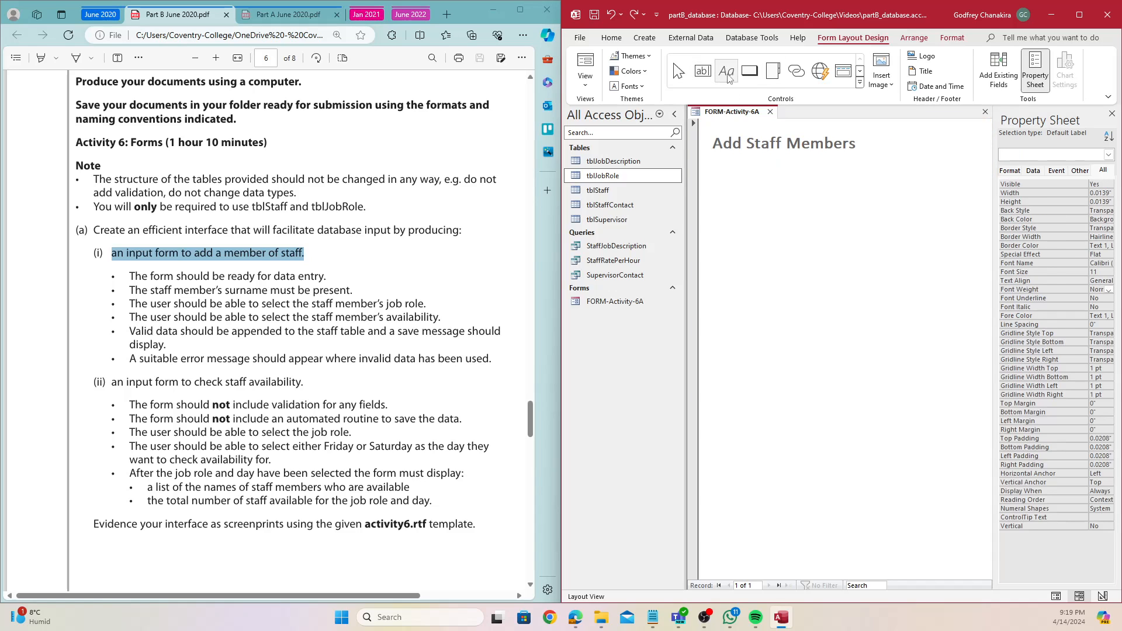
drag(712, 157, 859, 179)
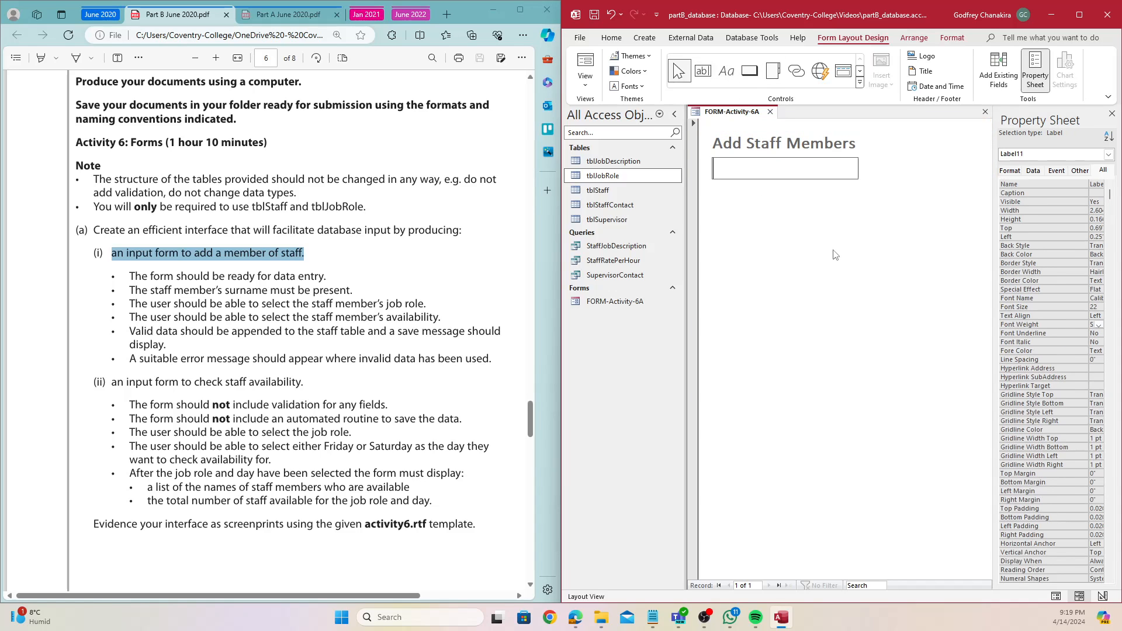
text(Instructions: Tp)
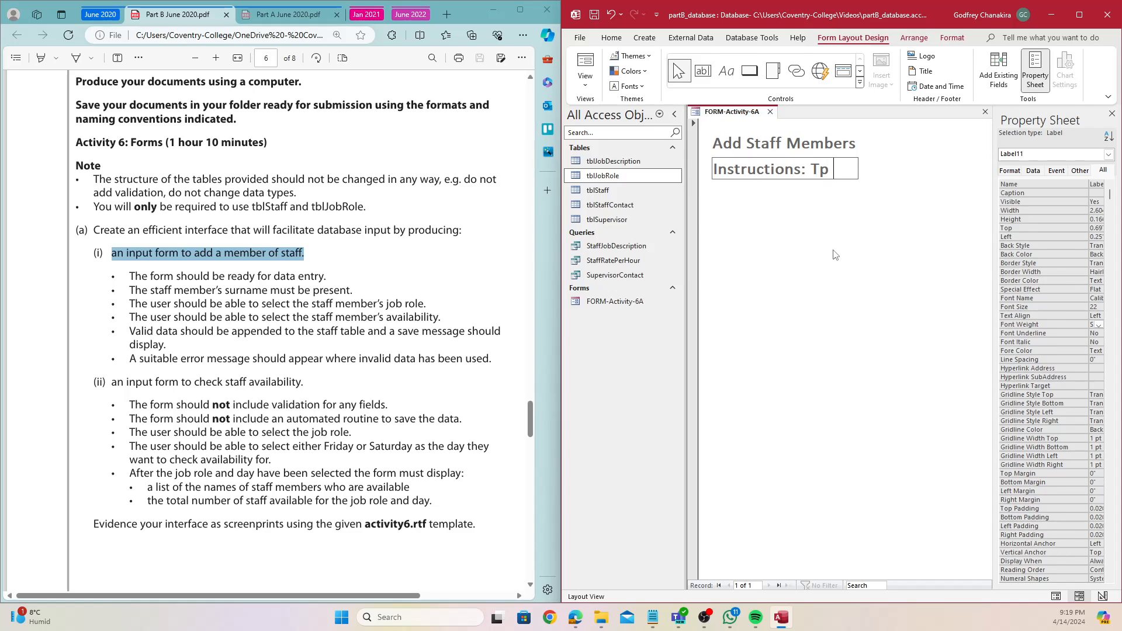
key(BackSpace)
text(o add a)
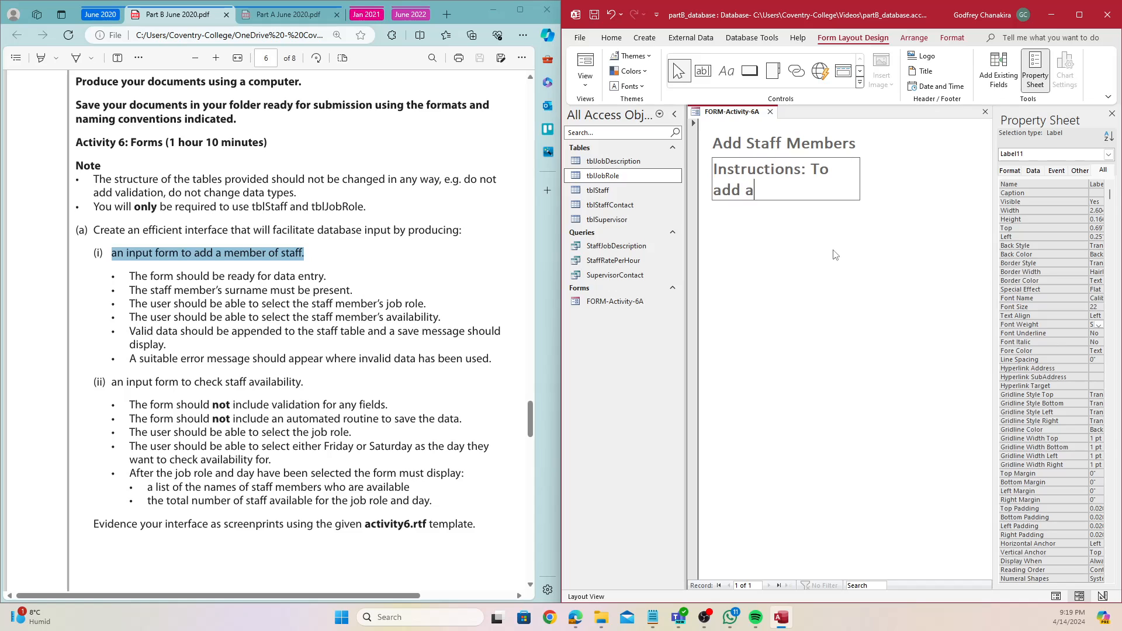
text( new member of st)
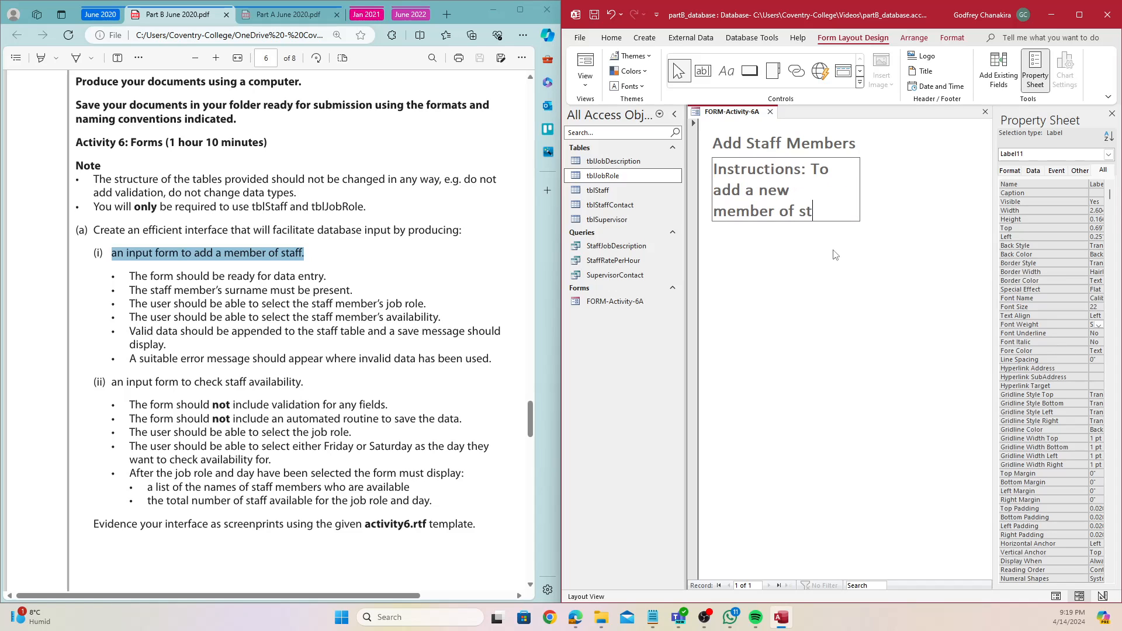
text(aff pleace)
key(BackSpace)
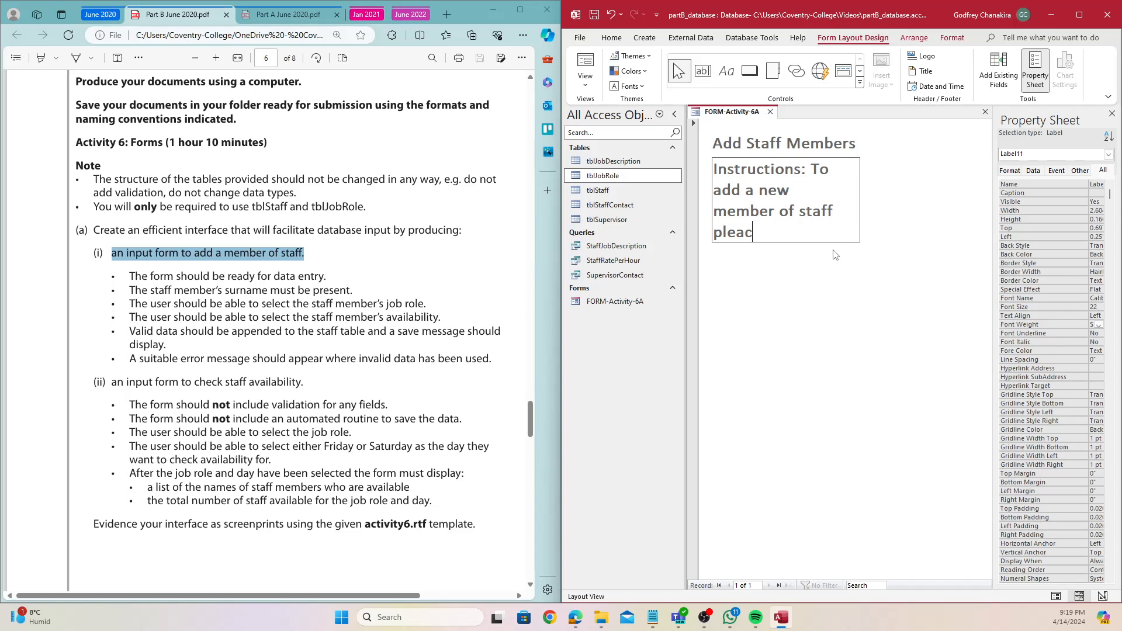
key(BackSpace)
text(se the fields with an ast)
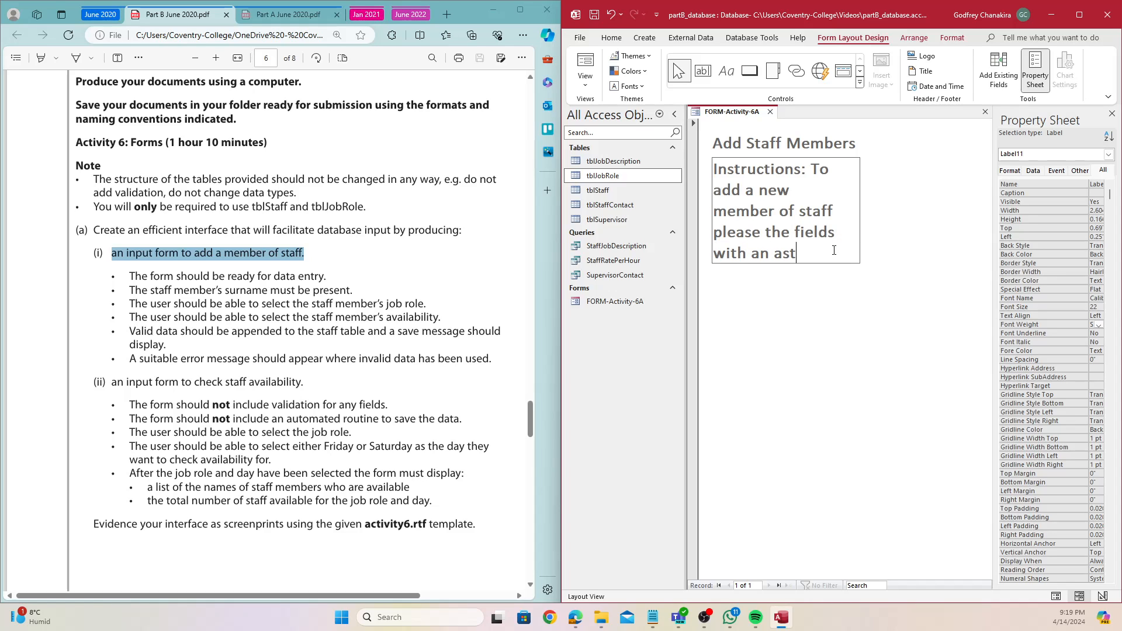
text(erisk(*).)
key(Return)
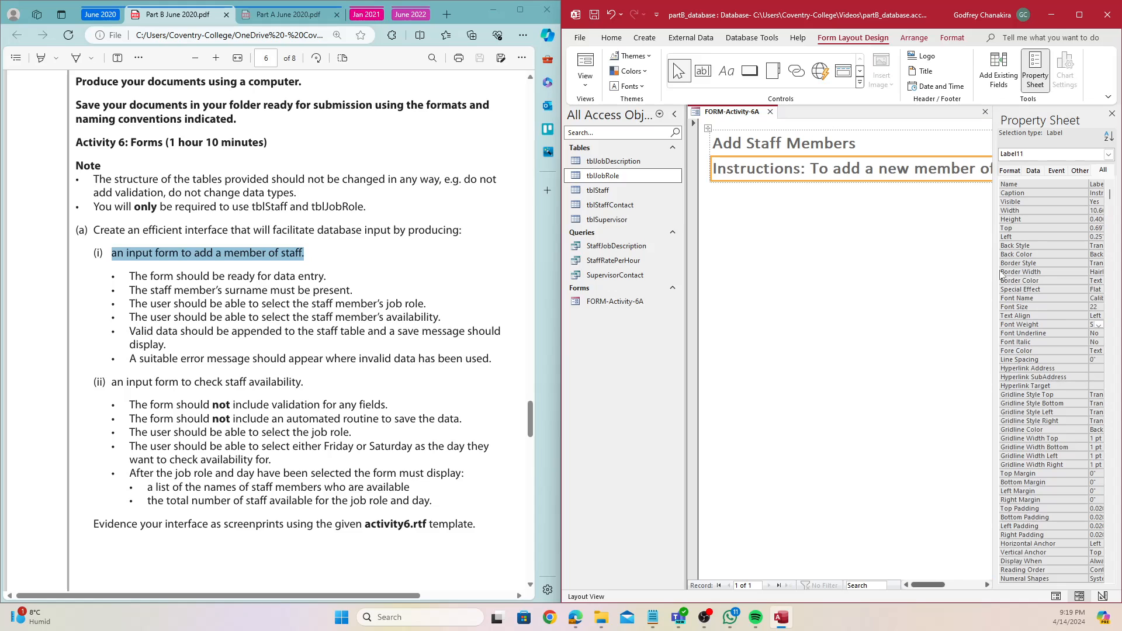
Format the instructions label with font size 11 and normal font weight, and close its property settings
drag(1000, 276, 899, 277)
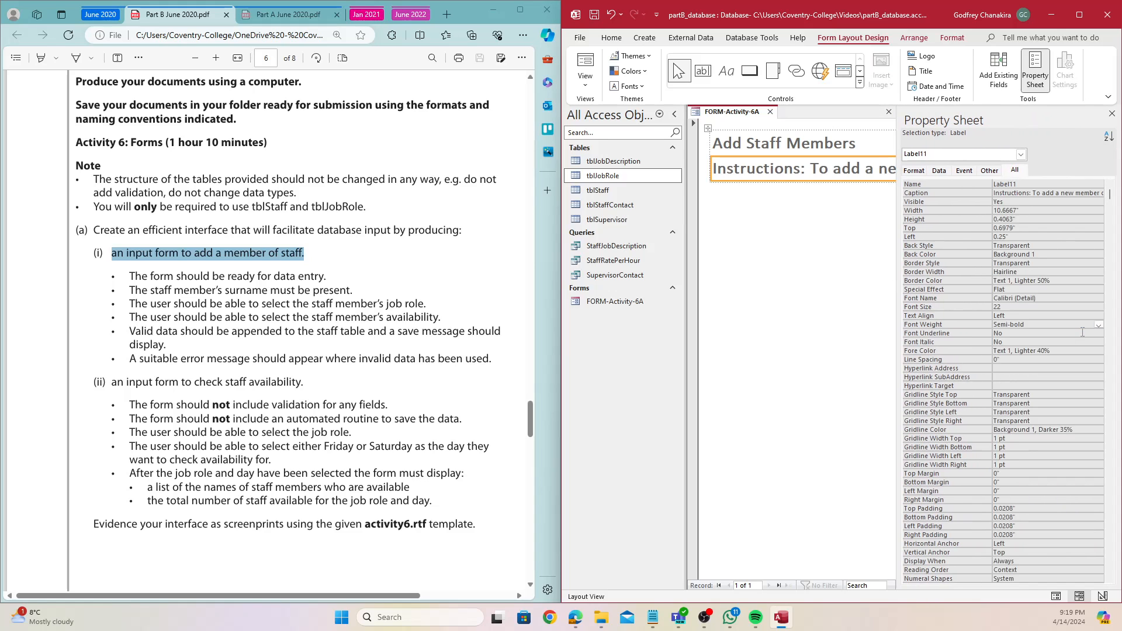
click(1077, 308)
click(1100, 307)
click(1029, 342)
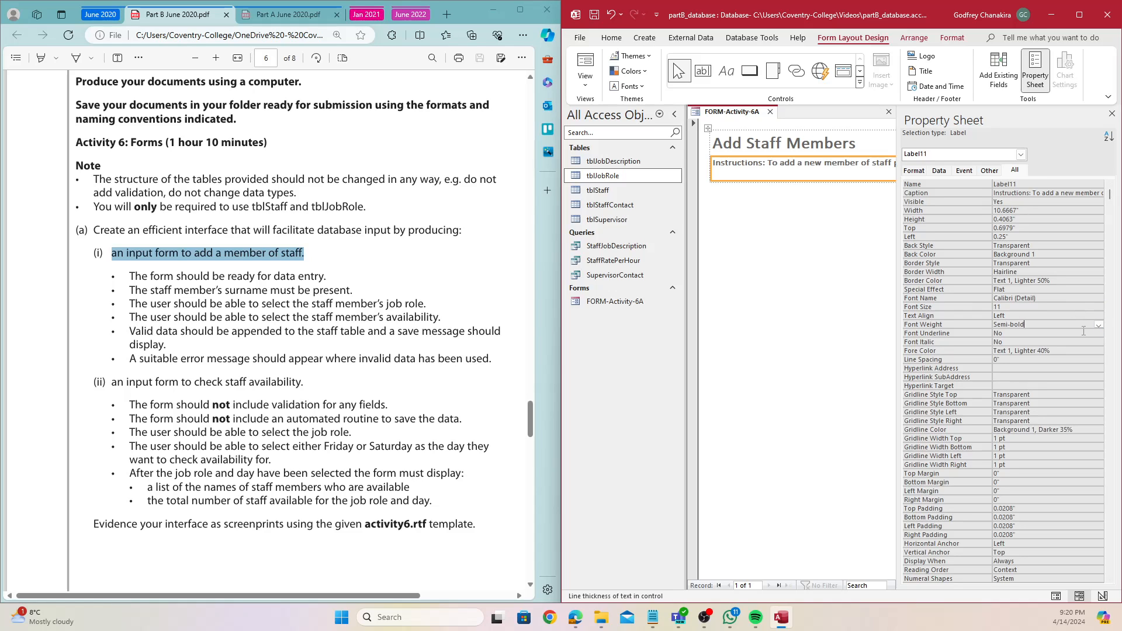
click(1092, 325)
click(1099, 324)
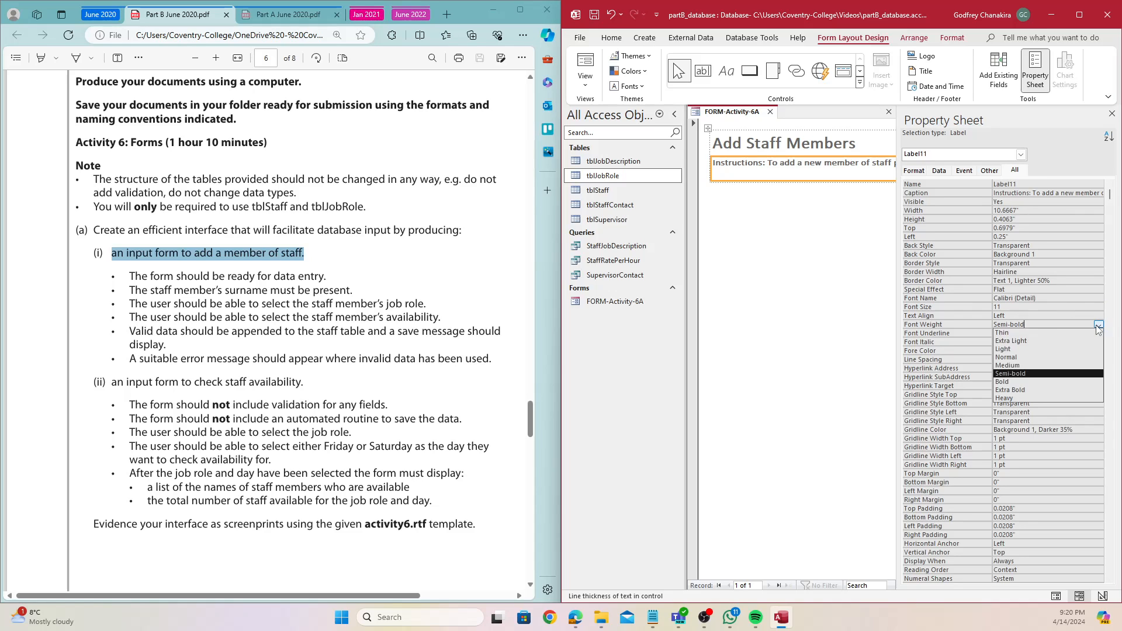
click(1007, 357)
drag(899, 156, 960, 157)
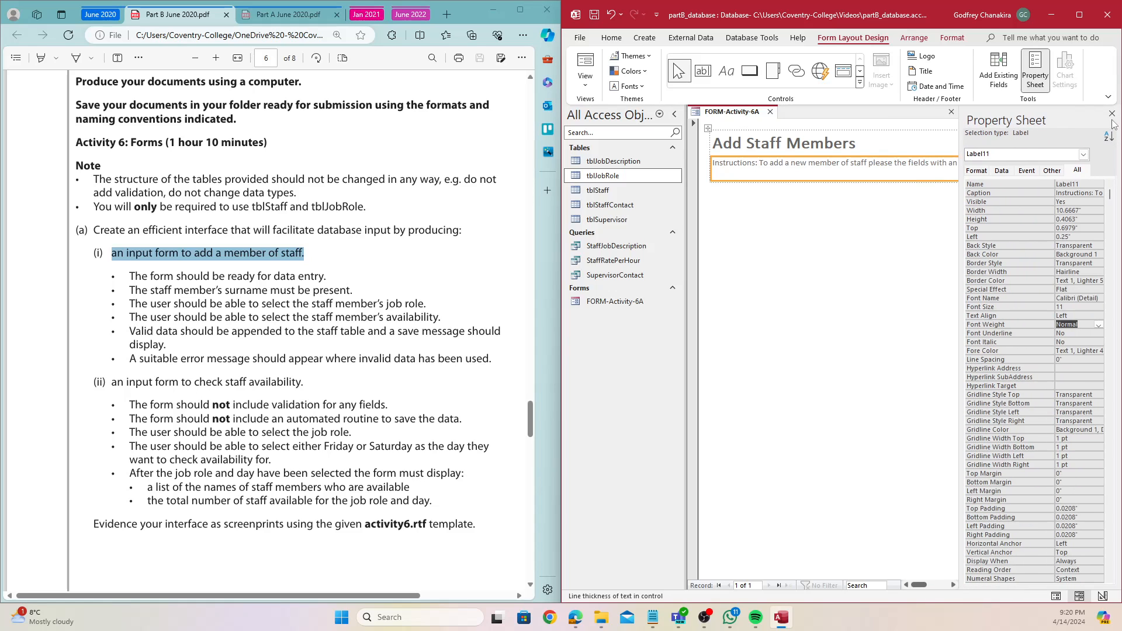
click(1112, 113)
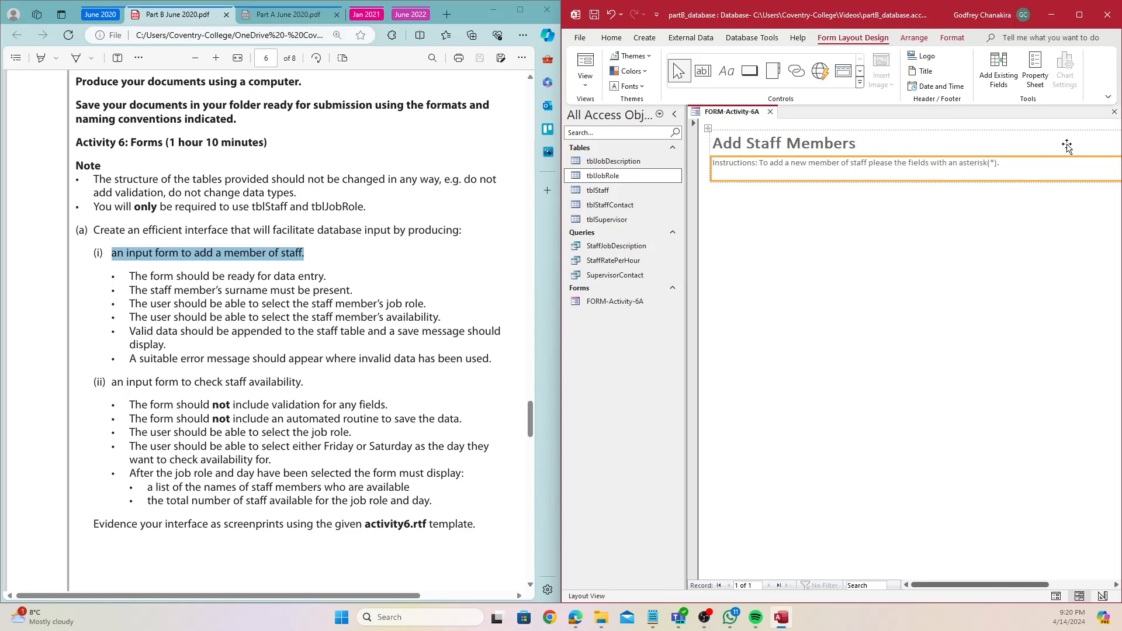
click(883, 174)
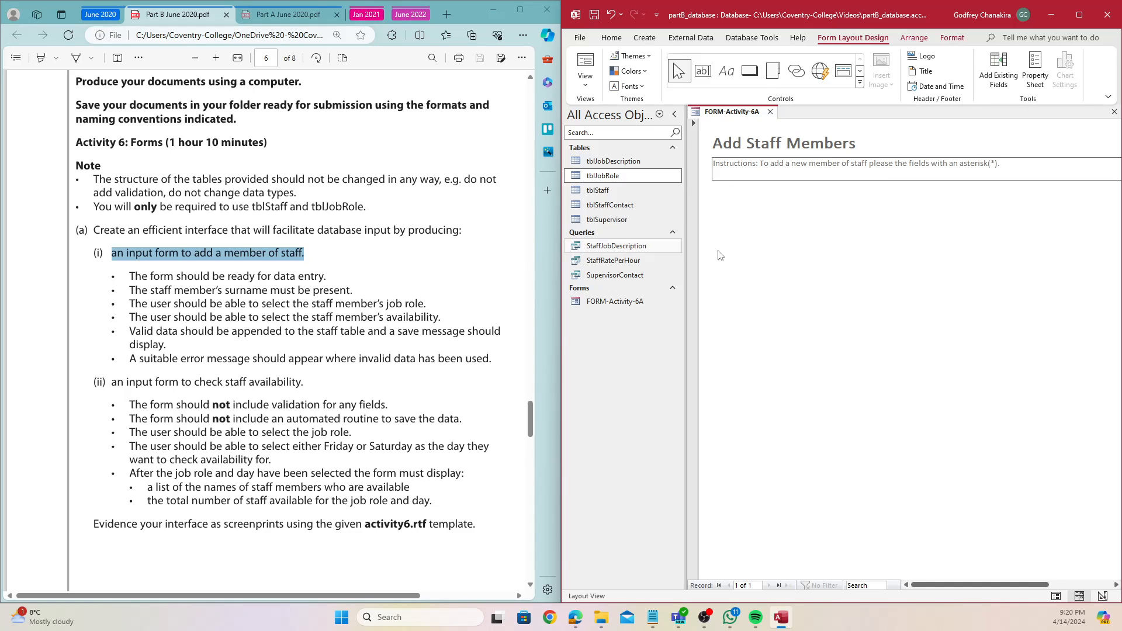
click(807, 272)
click(741, 143)
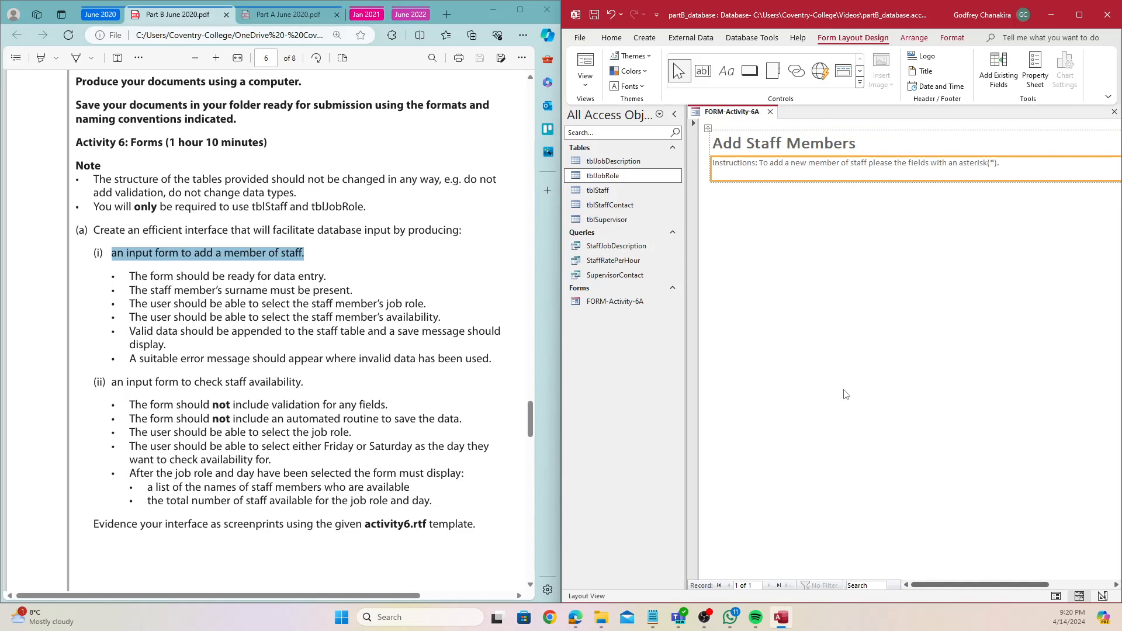
click(832, 335)
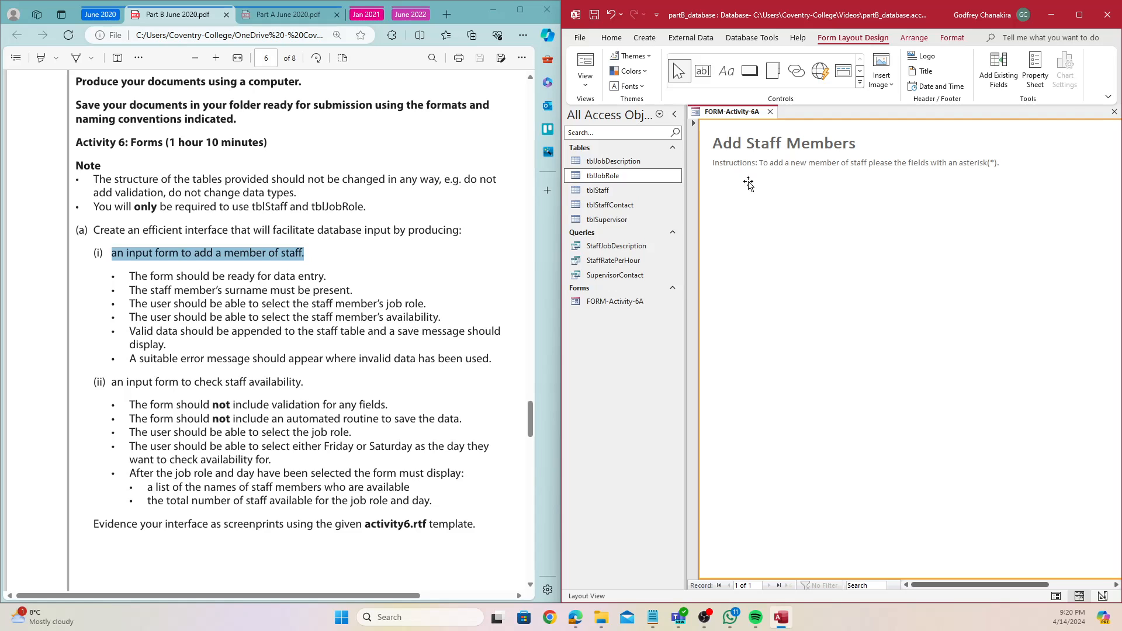
Set the form's Data Entry property to Yes, following the brief's requirement that the form be ready for data entry
drag(117, 278, 318, 277)
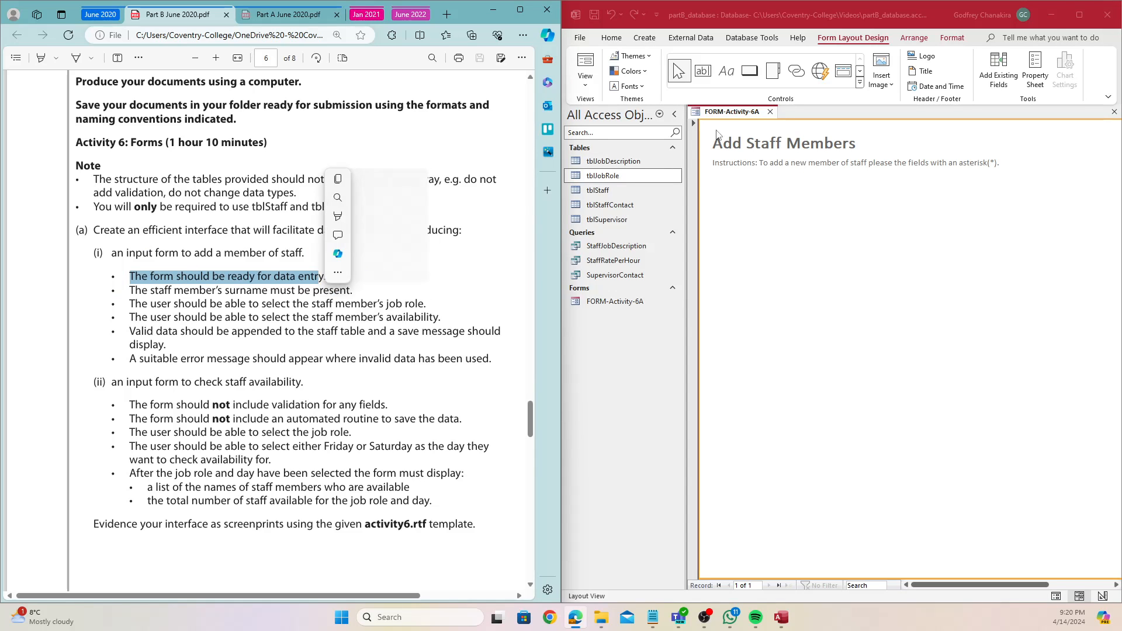
click(771, 228)
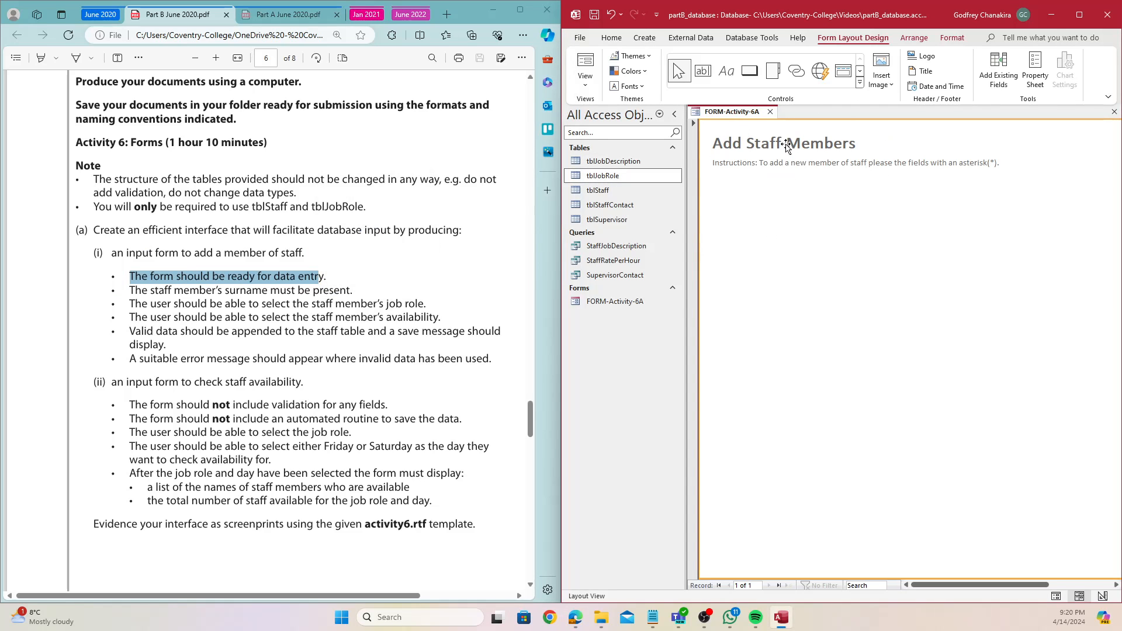
click(786, 147)
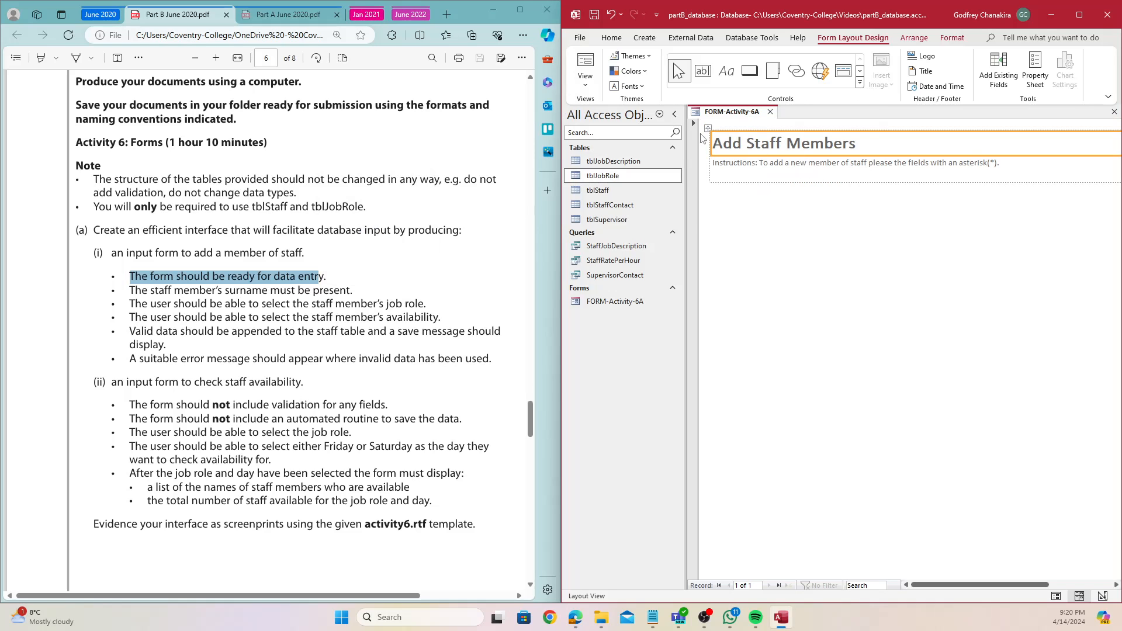
click(824, 166)
click(741, 246)
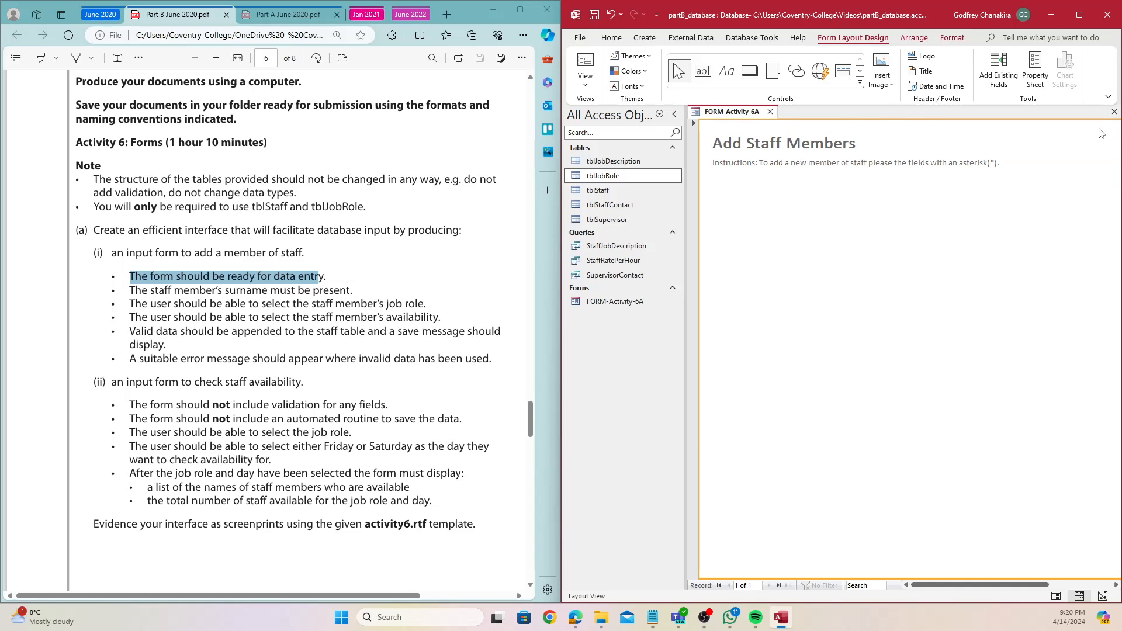
right_click(755, 270)
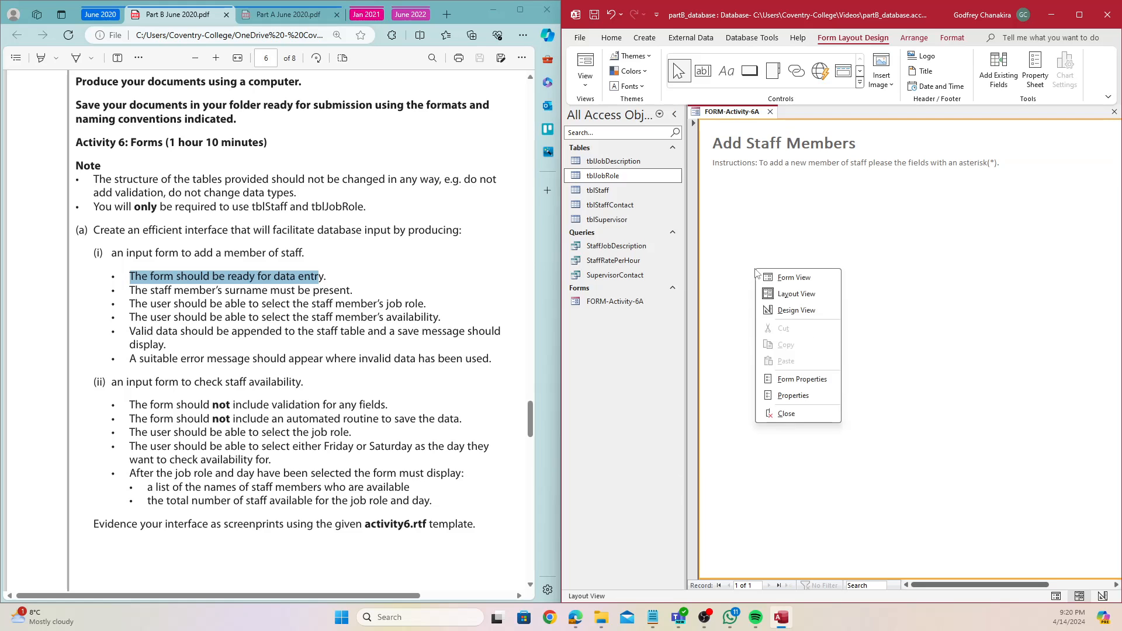
click(827, 382)
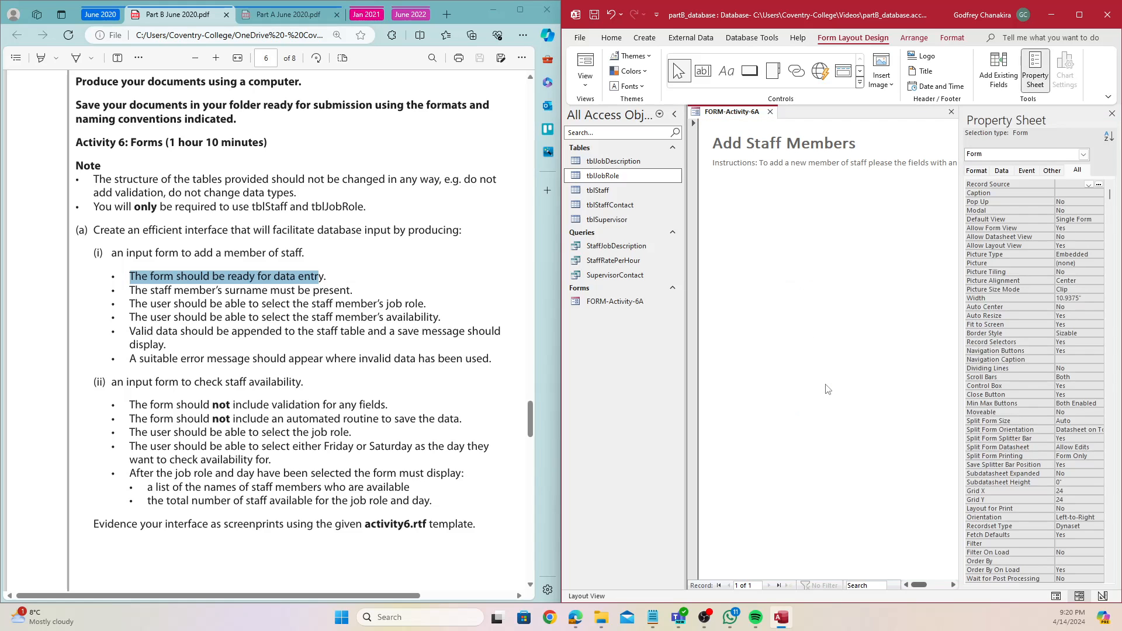
click(1001, 171)
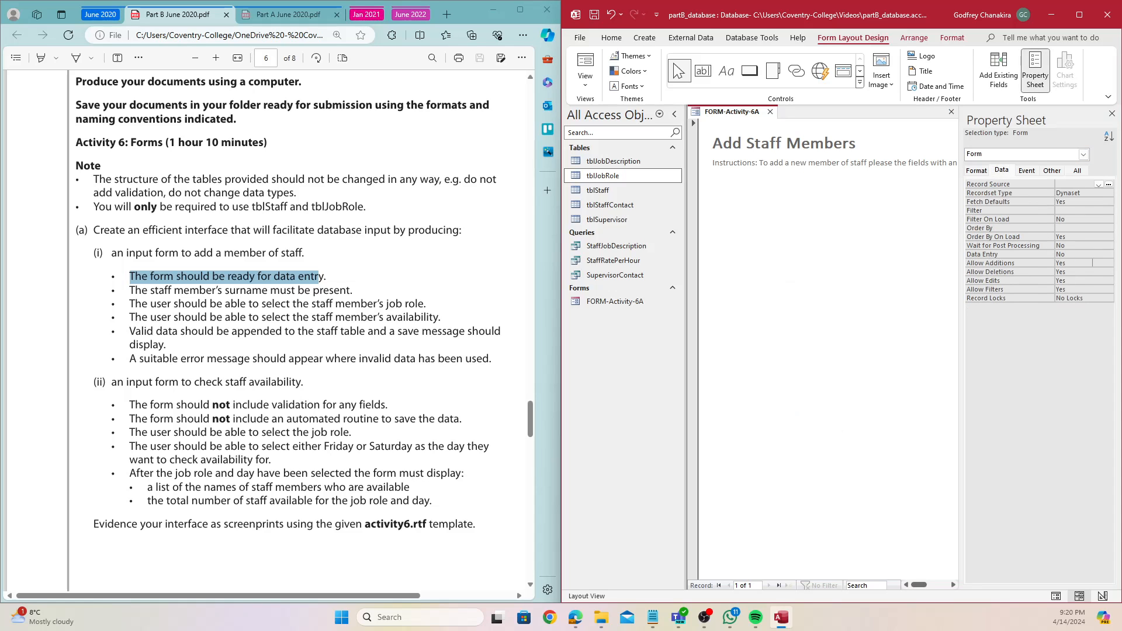
click(1087, 254)
click(1110, 257)
click(1072, 262)
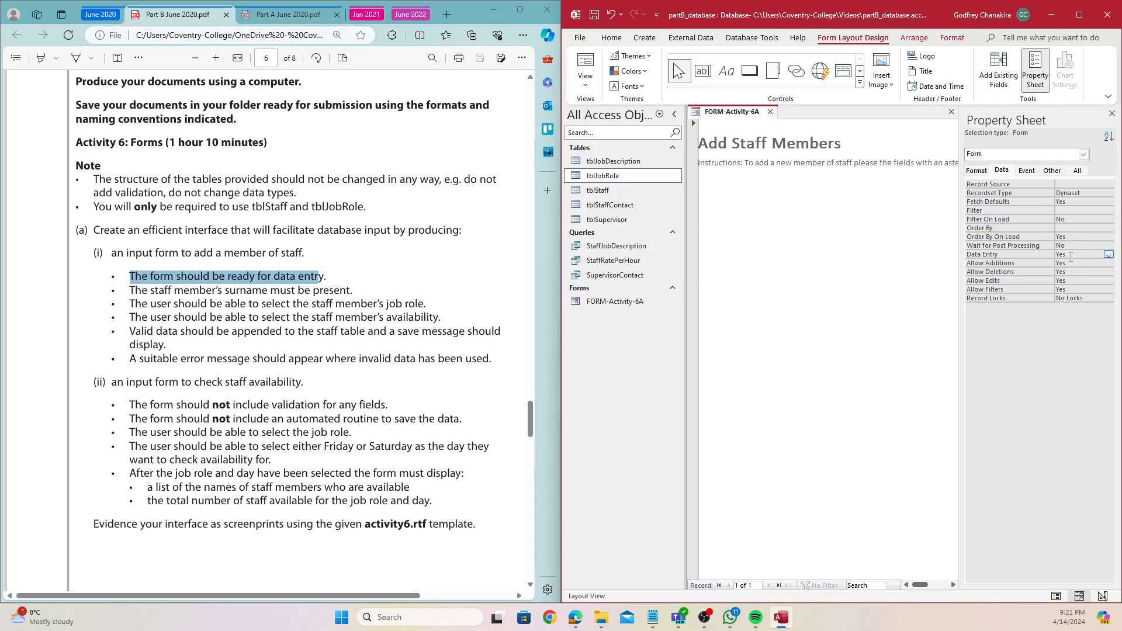
click(948, 256)
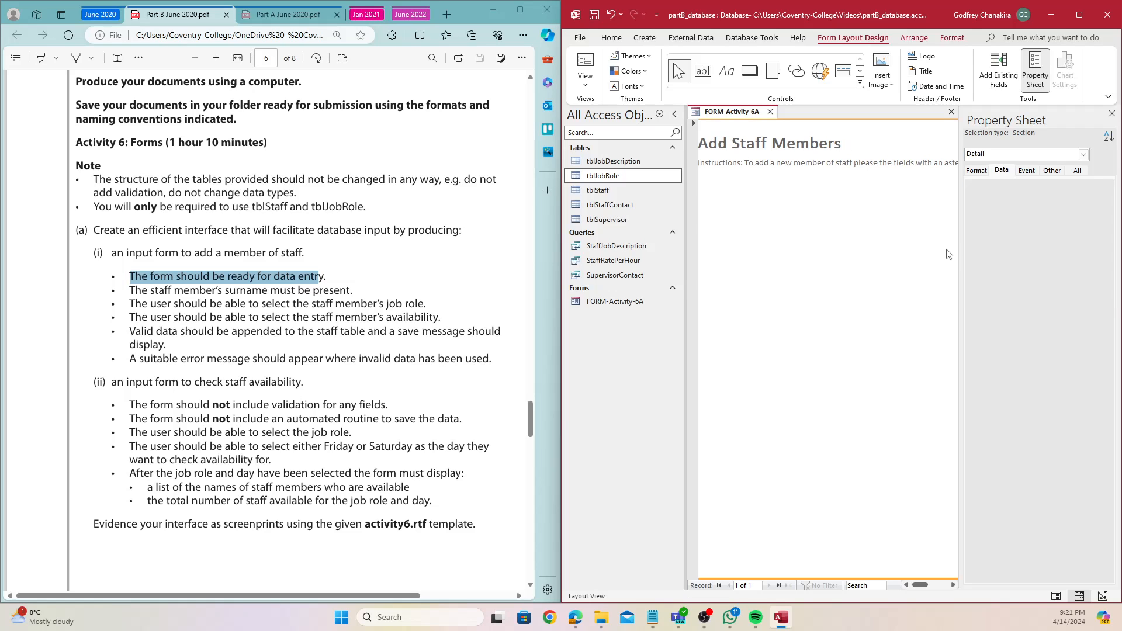
right_click(719, 117)
key(Escape)
click(1029, 86)
click(1029, 85)
Highlight the remaining requirements for form (i) in the brief and list the existing tblStaff fields available for the form
click(294, 291)
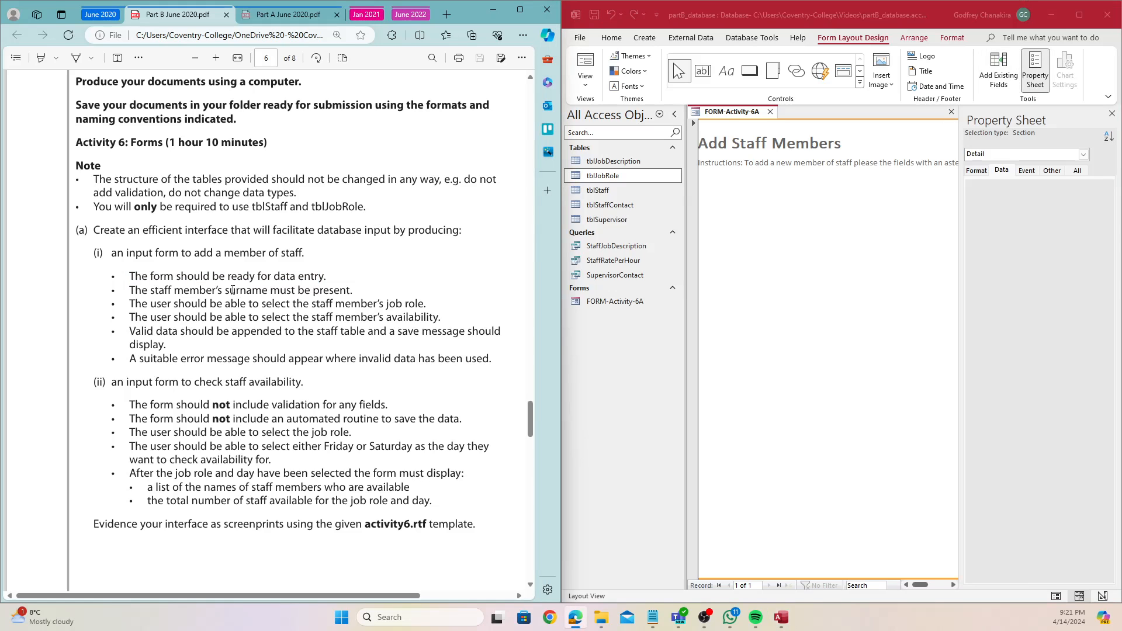
drag(131, 292, 495, 355)
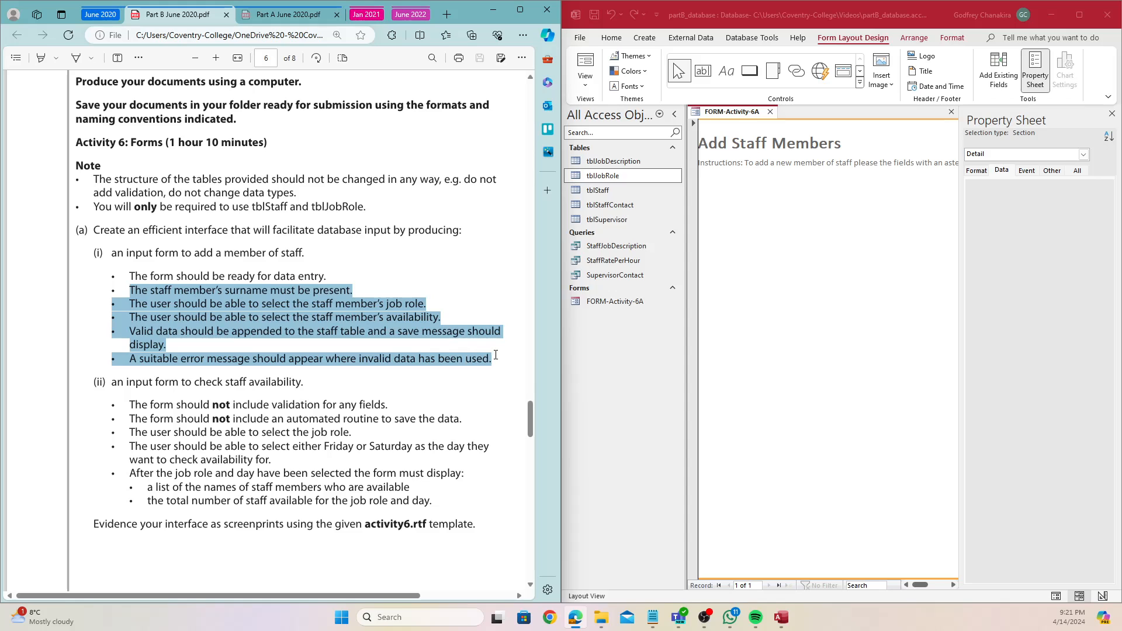
right_click(495, 355)
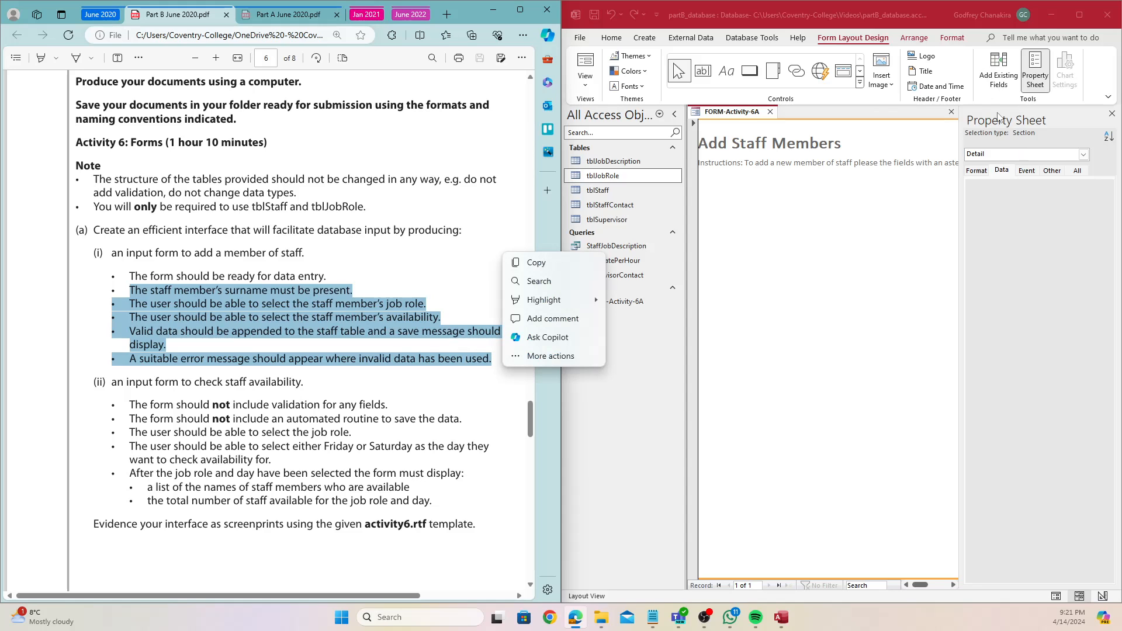
click(998, 78)
click(998, 77)
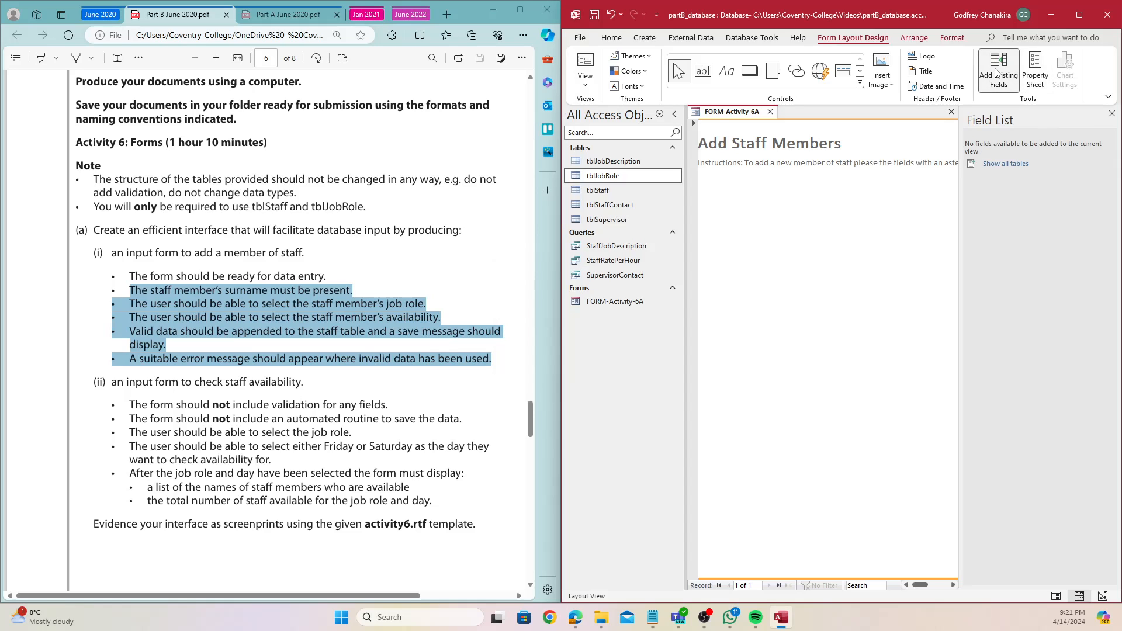
click(1001, 164)
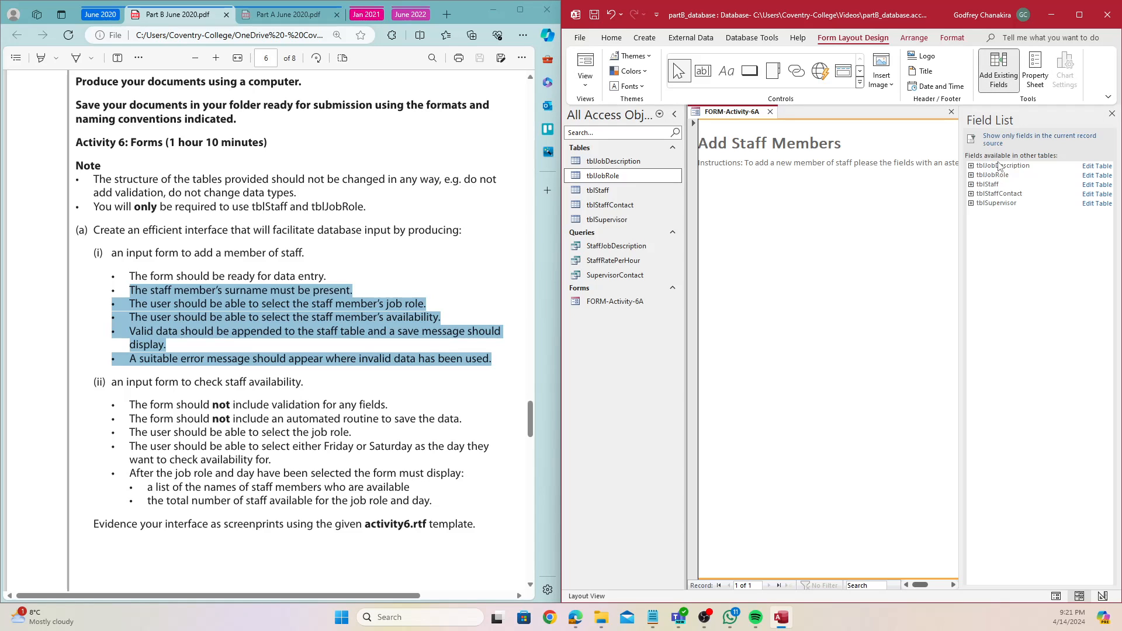
click(971, 185)
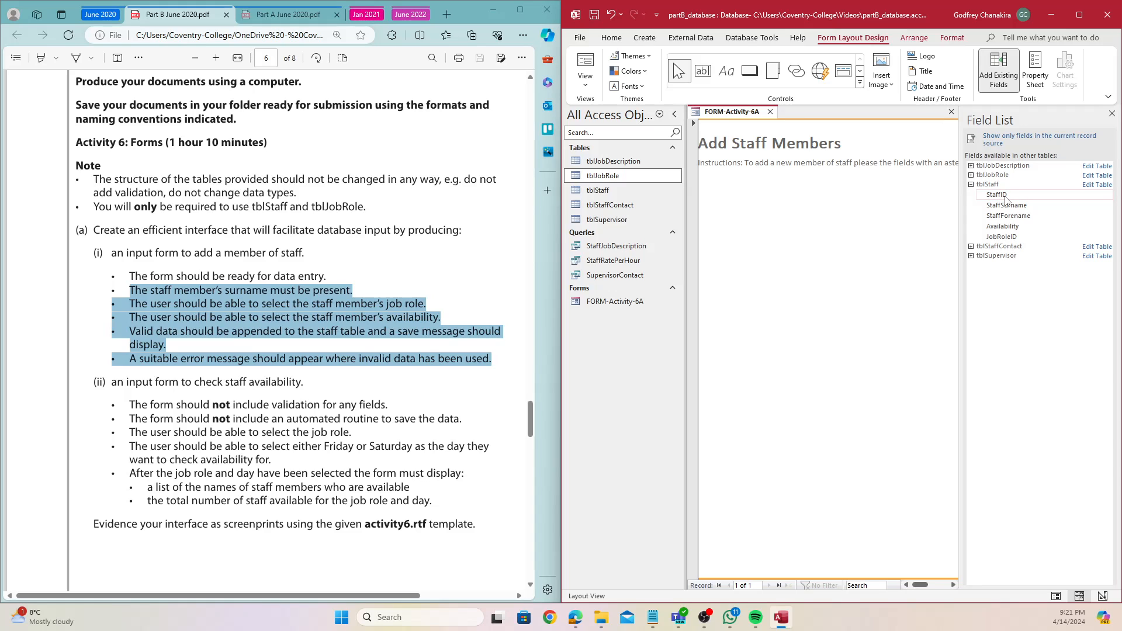
Add the StaffID, StaffSurname, StaffForename, Availability and JobRoleID fields from tblStaff to the form and close the field list
double_click(1005, 196)
click(1021, 188)
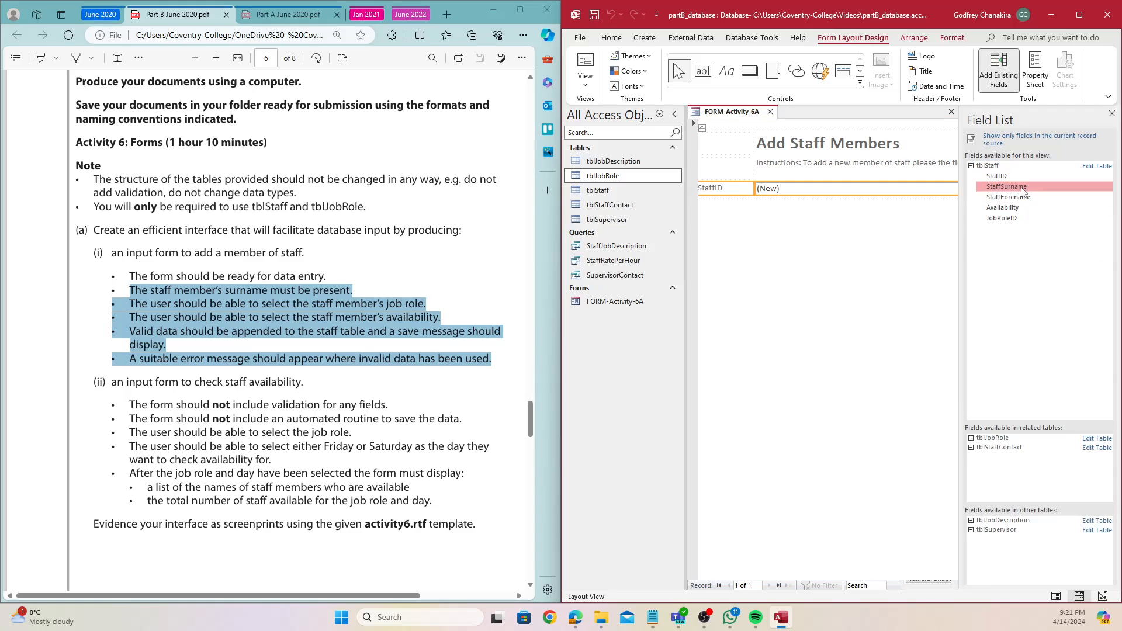
double_click(1022, 188)
double_click(1020, 197)
double_click(1018, 209)
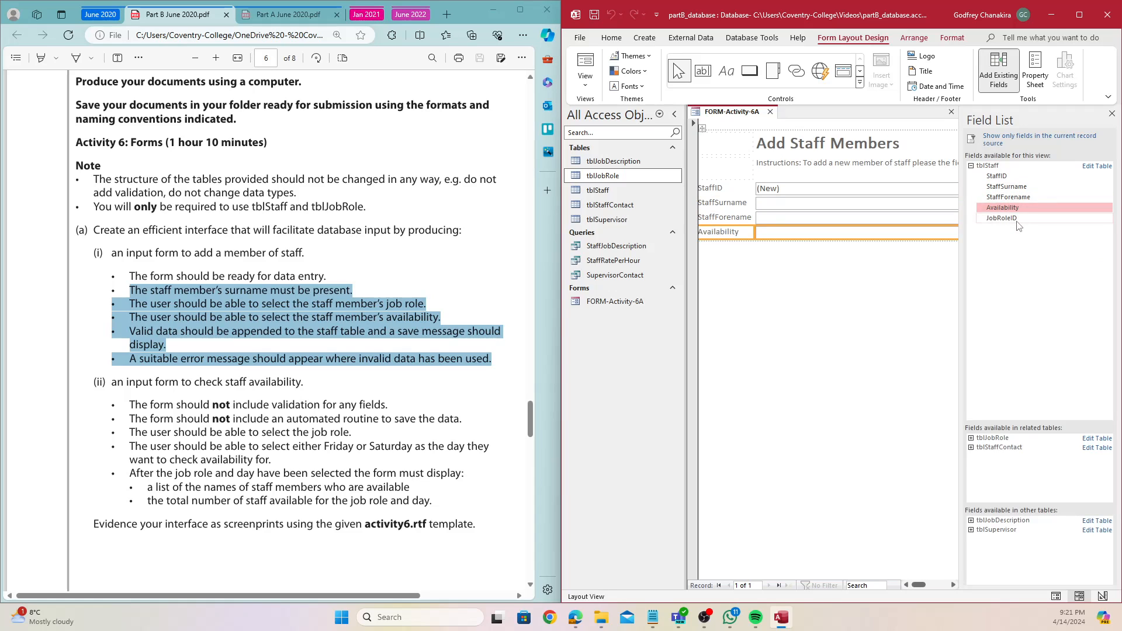
double_click(1002, 218)
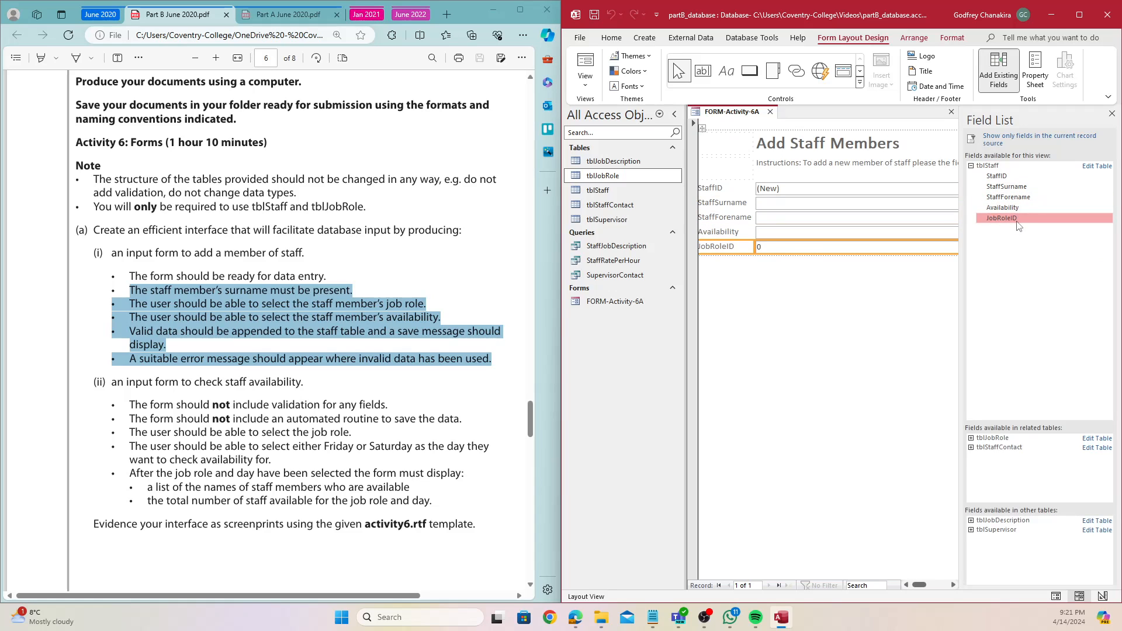
click(1112, 113)
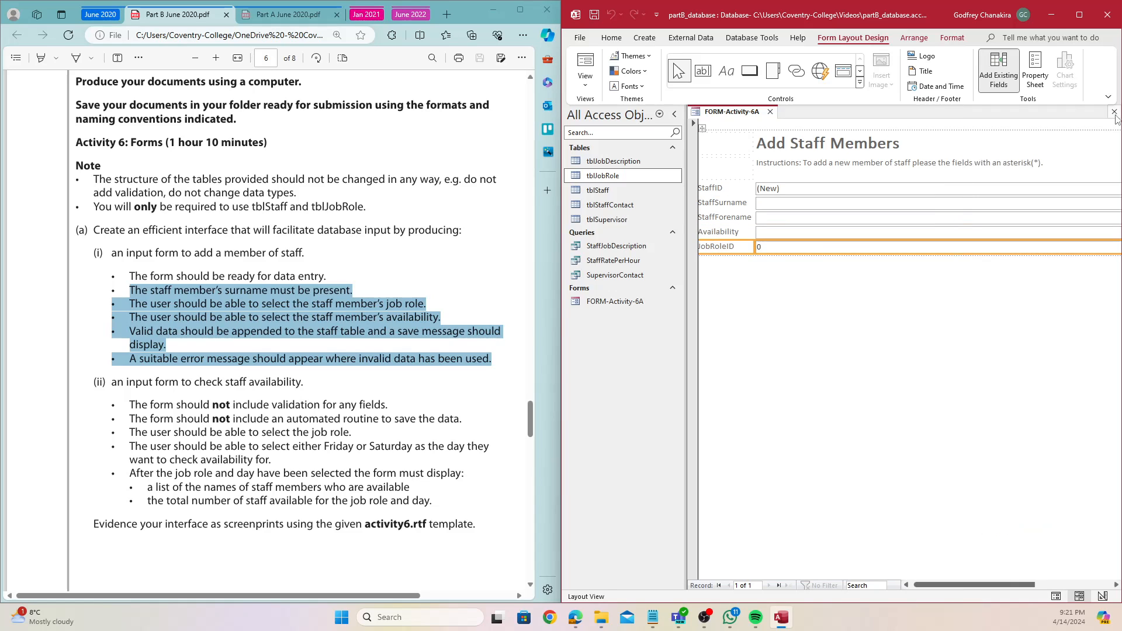
Set the form's Data Entry property to No to bring the existing staff records into the form
right_click(766, 303)
click(810, 429)
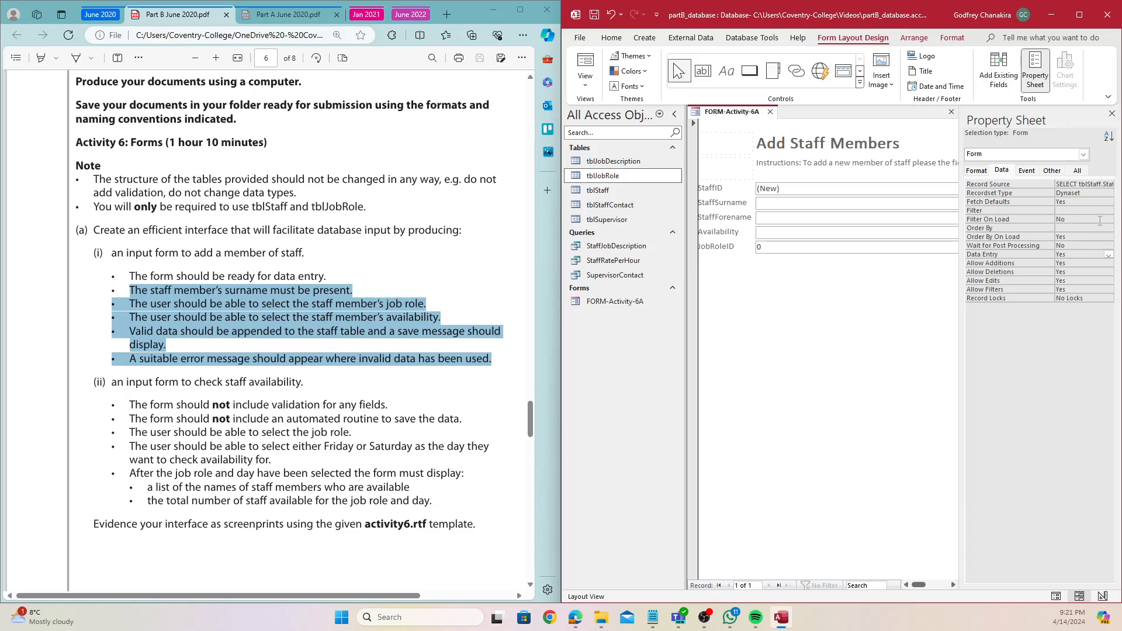
click(1108, 255)
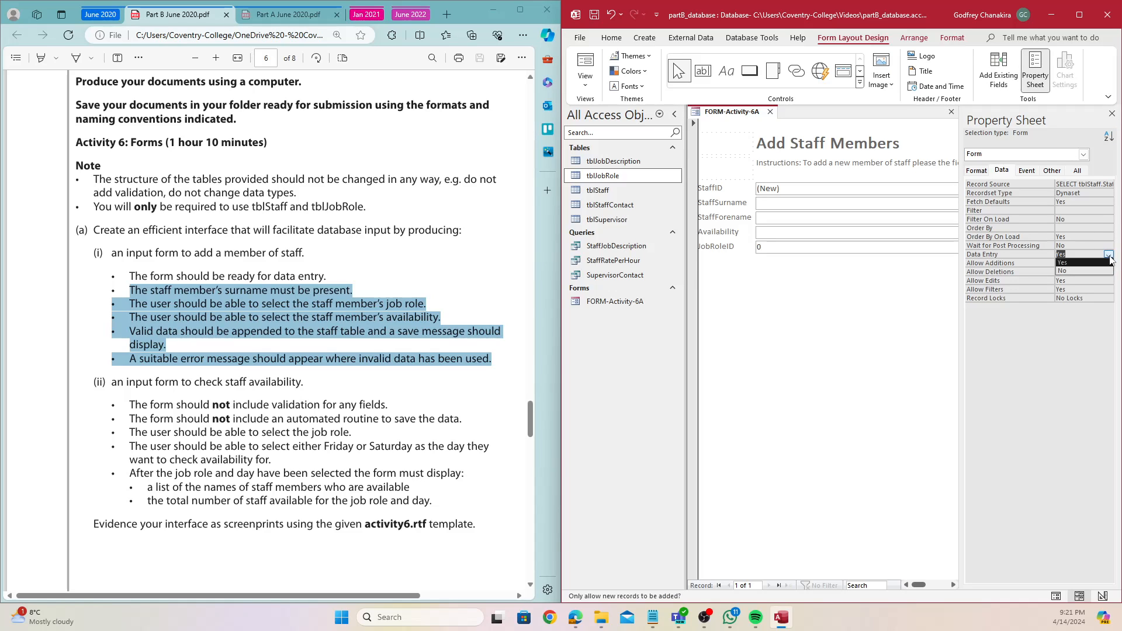
click(1079, 272)
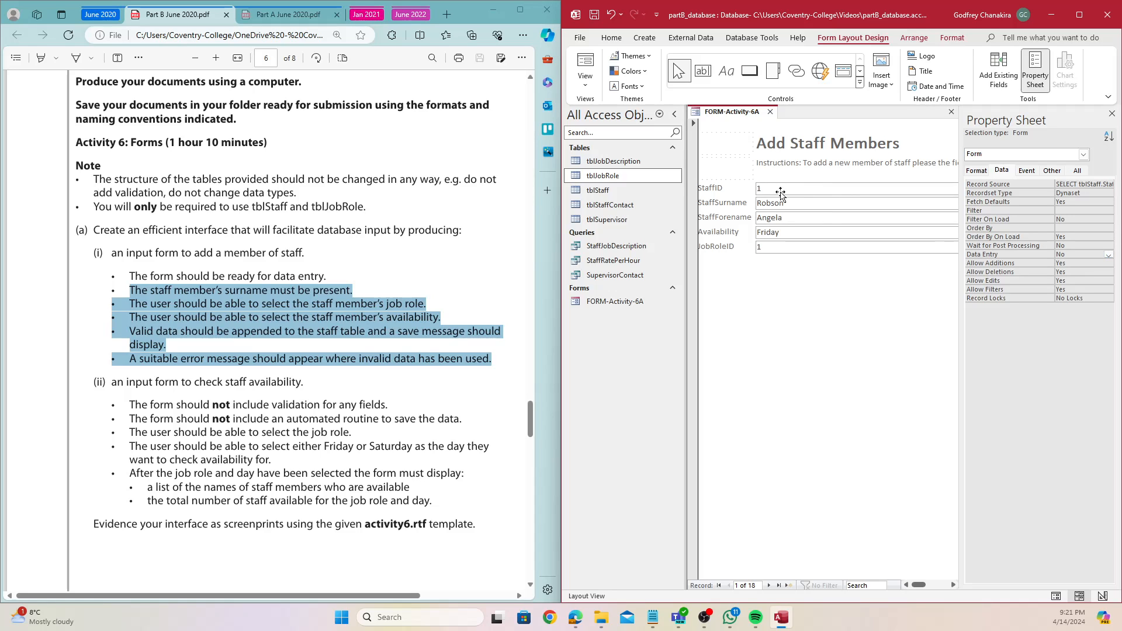
Open the tblStaff design as read-only, check its field names and data types, and close the table
click(676, 190)
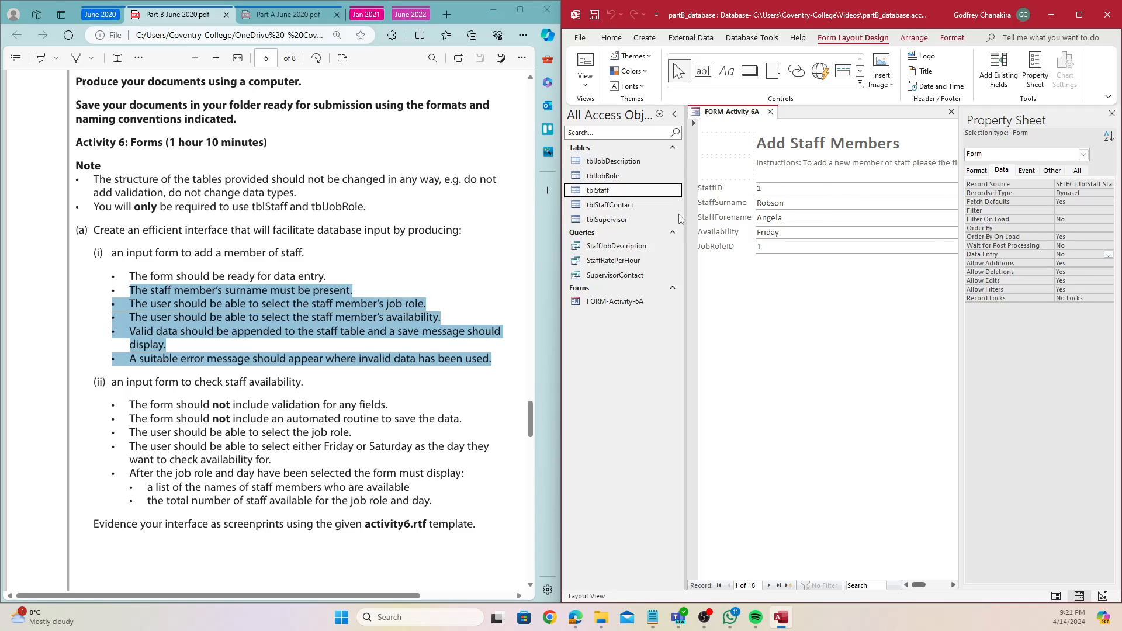
right_click(647, 191)
click(678, 217)
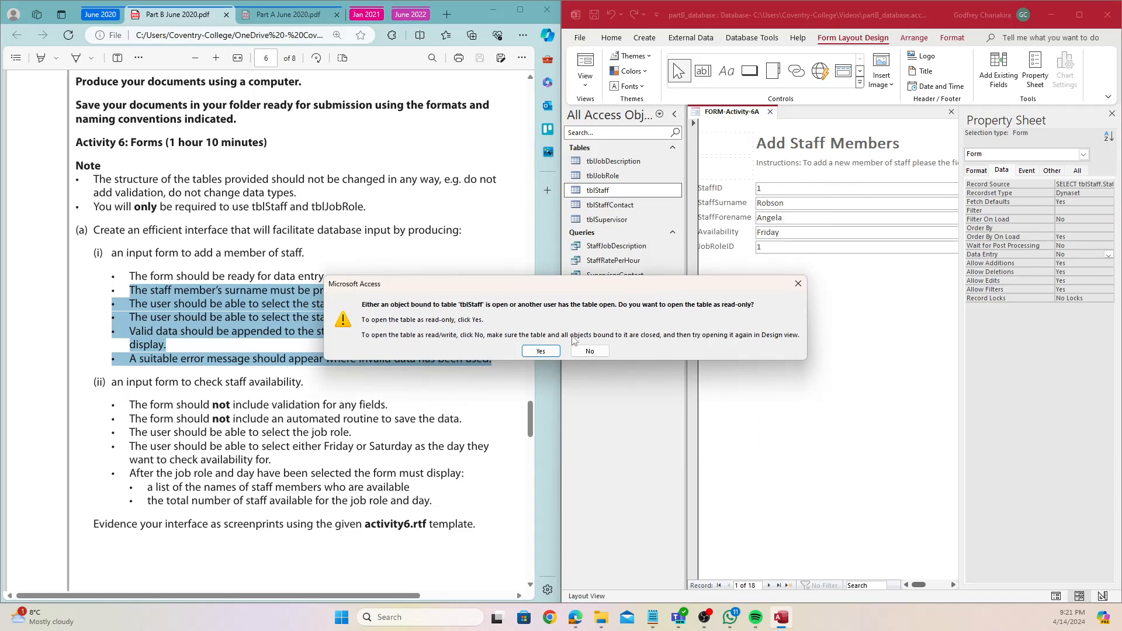
click(540, 351)
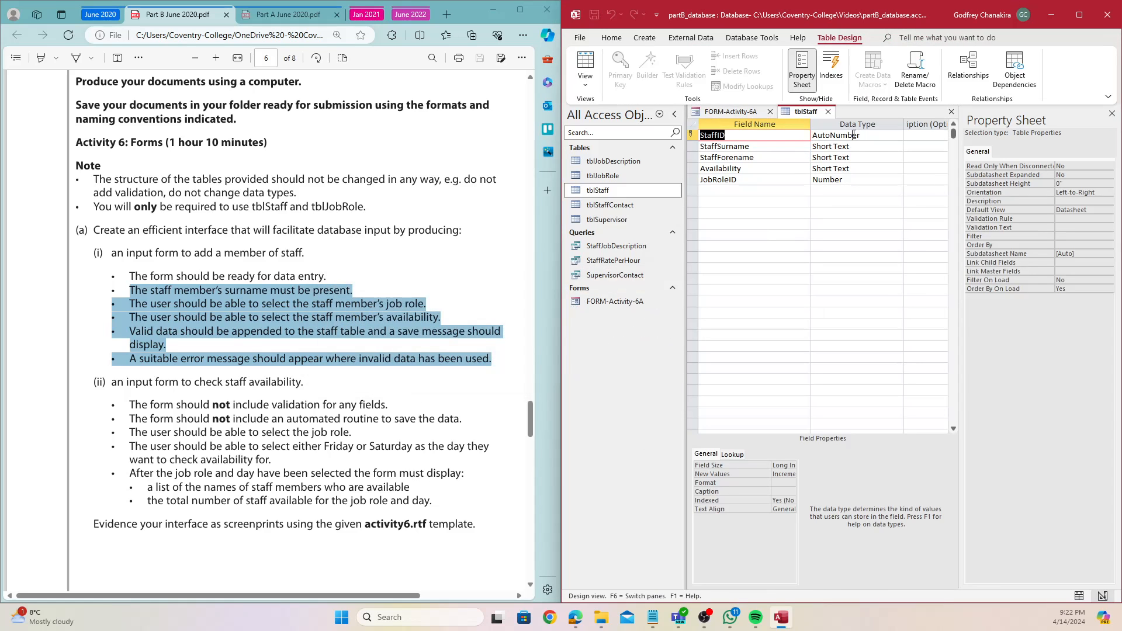
click(829, 111)
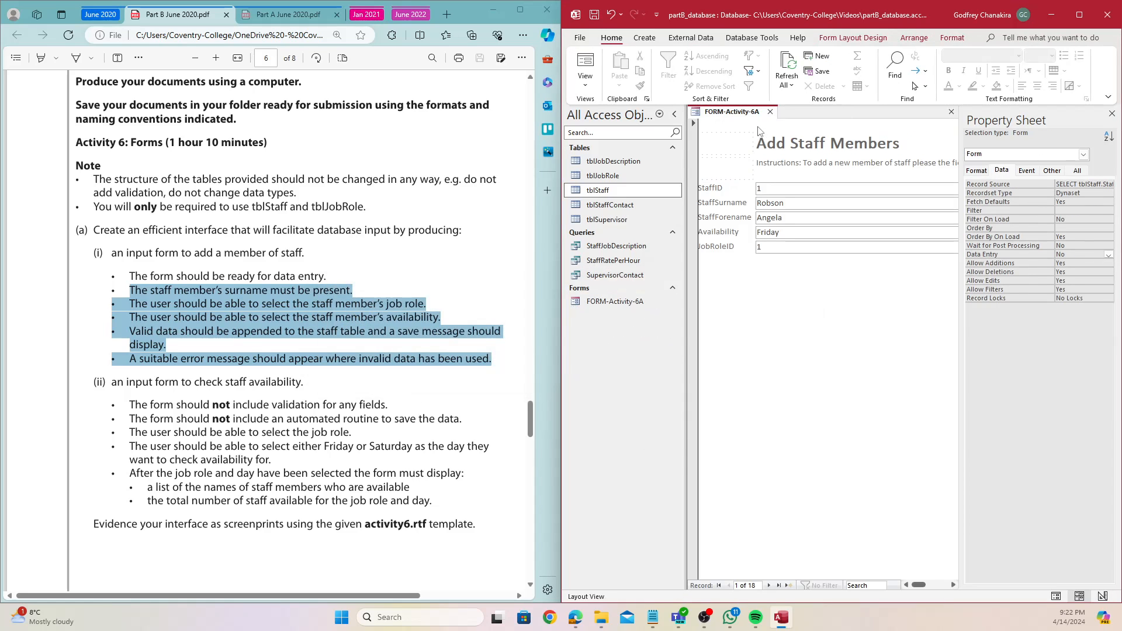
Set the form's Data Entry property back to Yes so that it only accepts new records
click(769, 189)
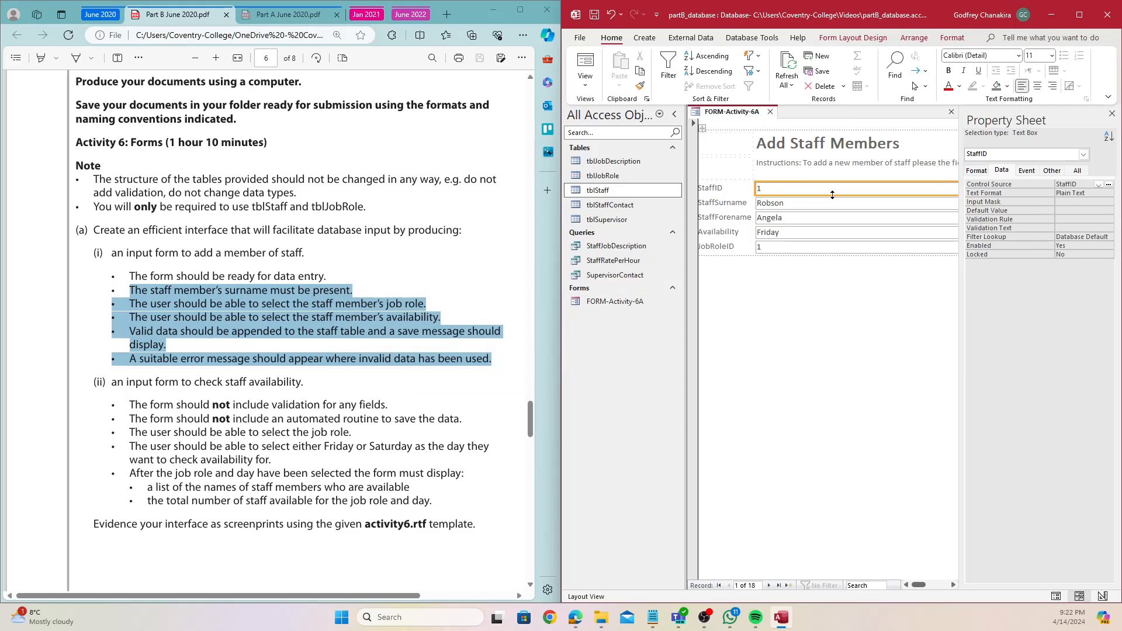
right_click(834, 314)
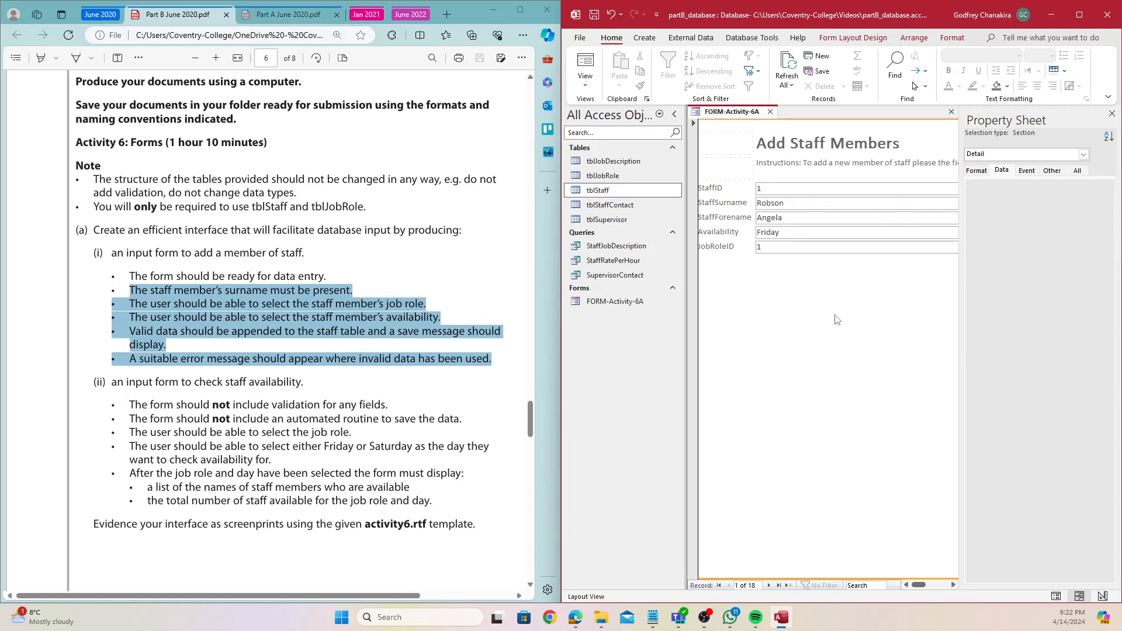
click(876, 443)
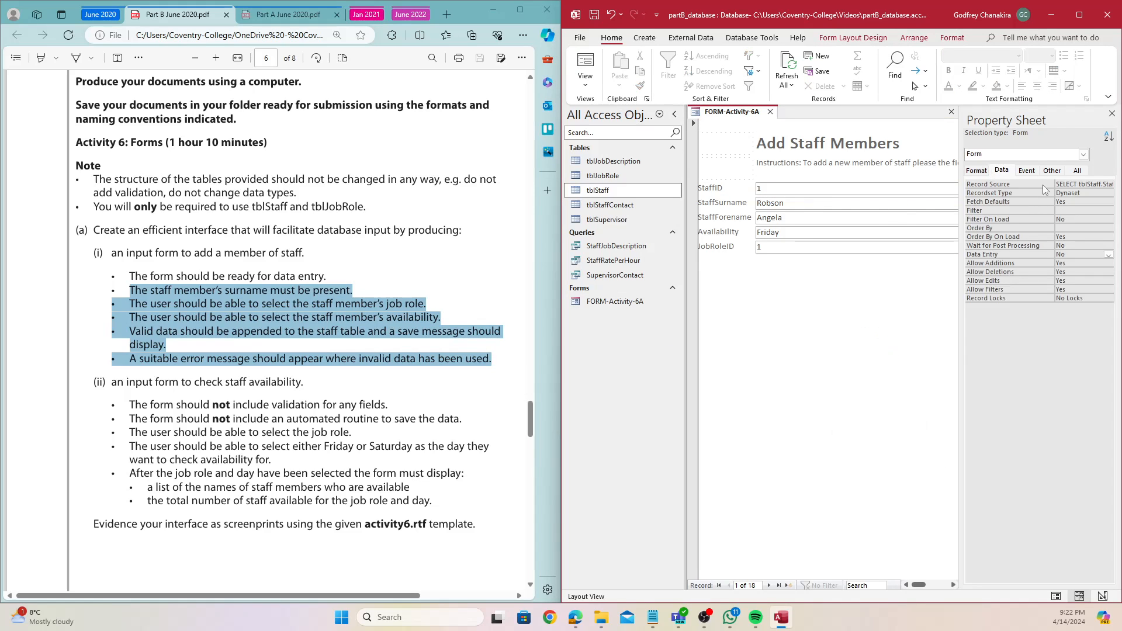
click(1108, 255)
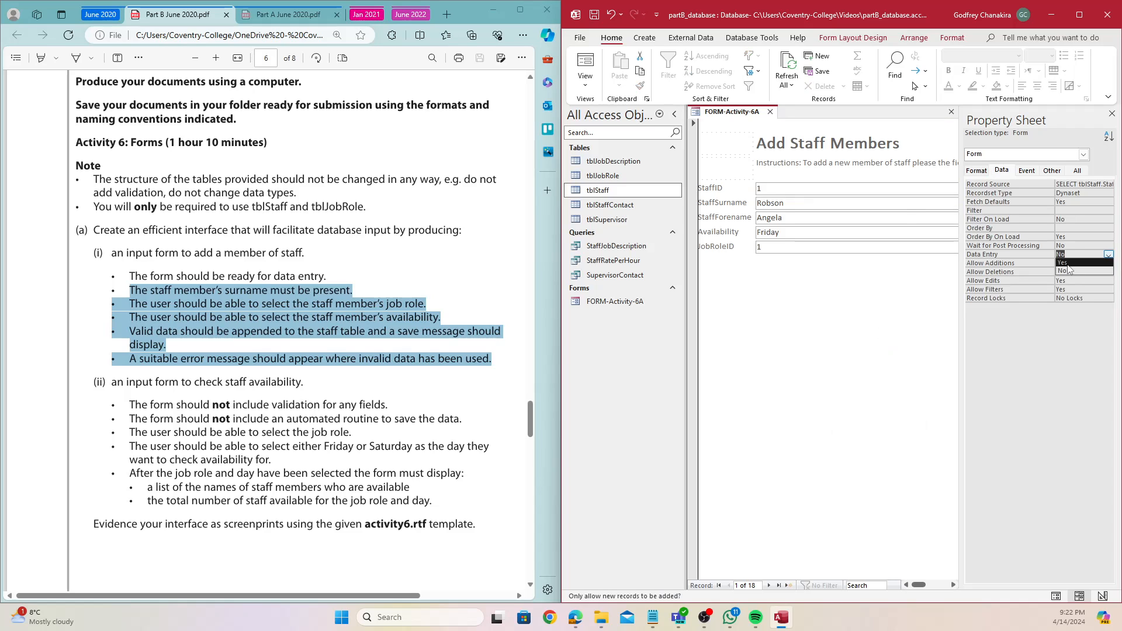
click(1070, 264)
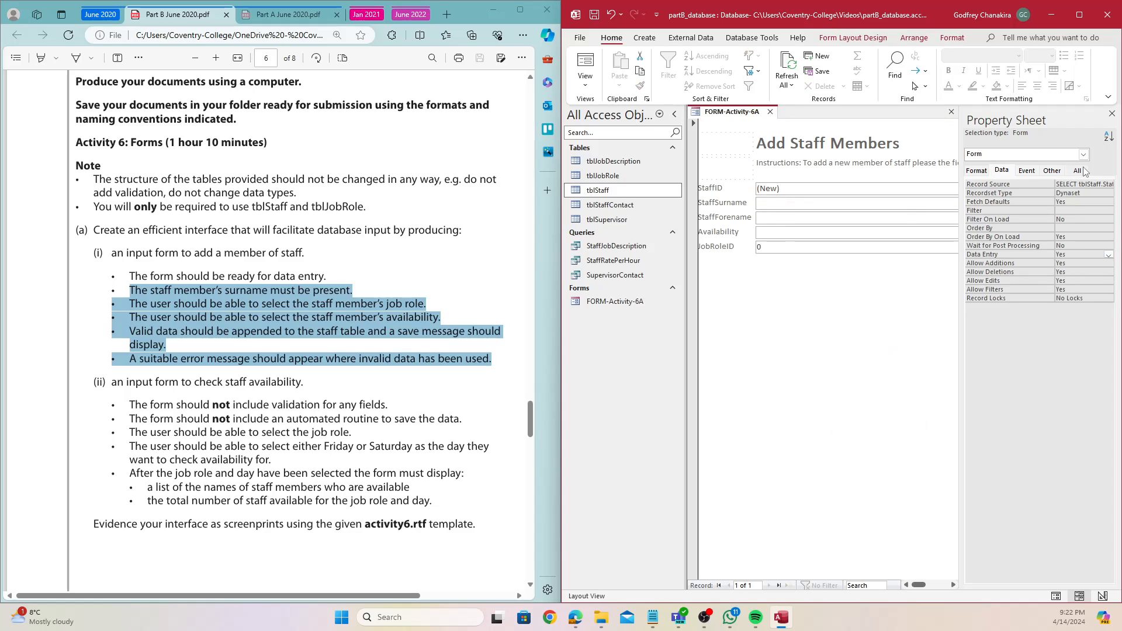
Highlight the brief's requirement that the form be ready for data entry and clear the highlight
right_click(820, 308)
click(762, 358)
click(233, 279)
drag(154, 276, 326, 277)
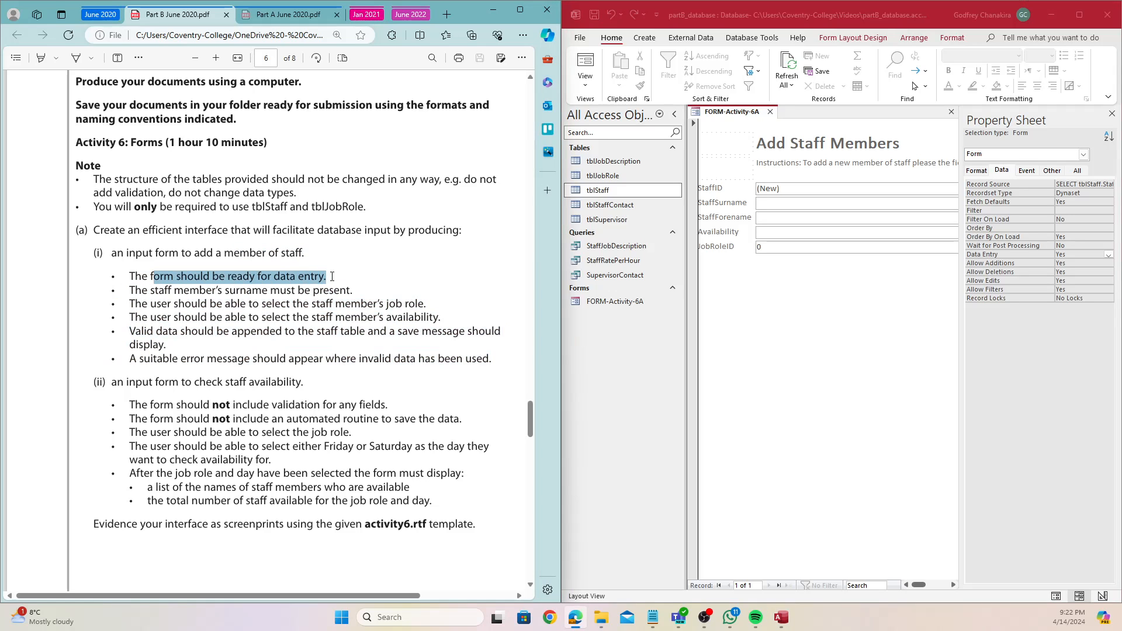
click(170, 310)
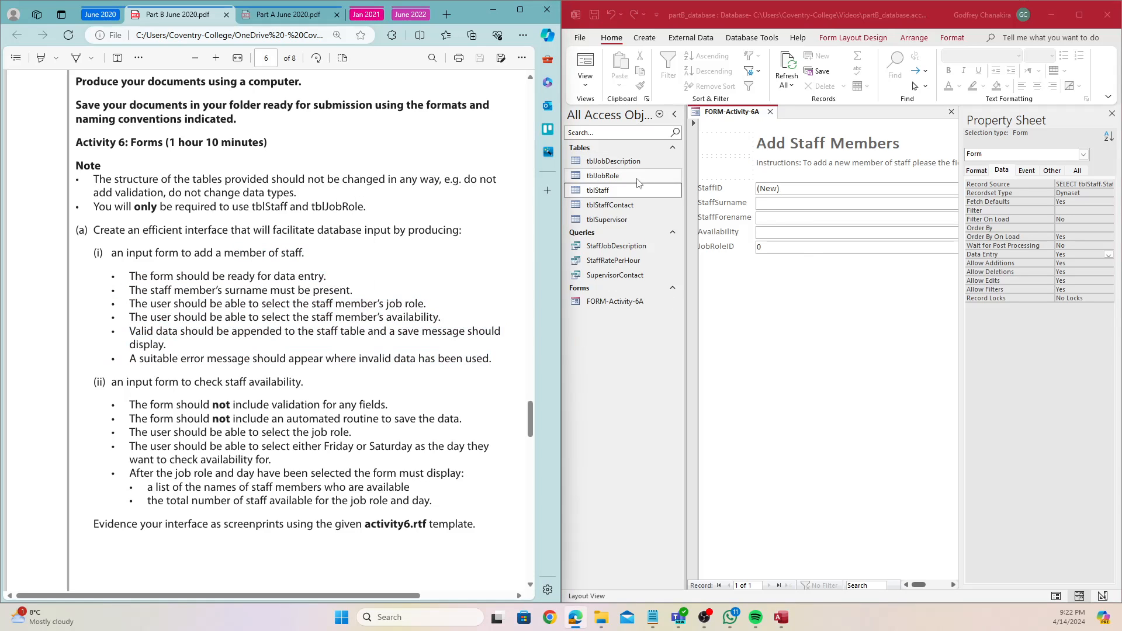
Review the existing records in tblStaff, return to FORM-Activity-6A and close the table
double_click(627, 191)
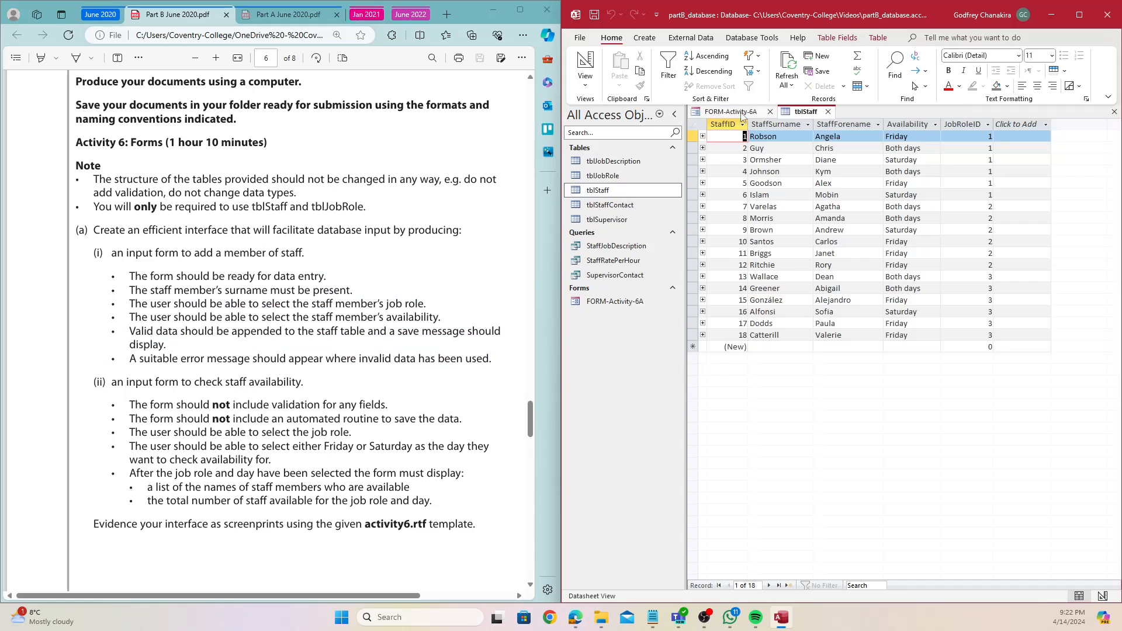
click(734, 111)
click(828, 112)
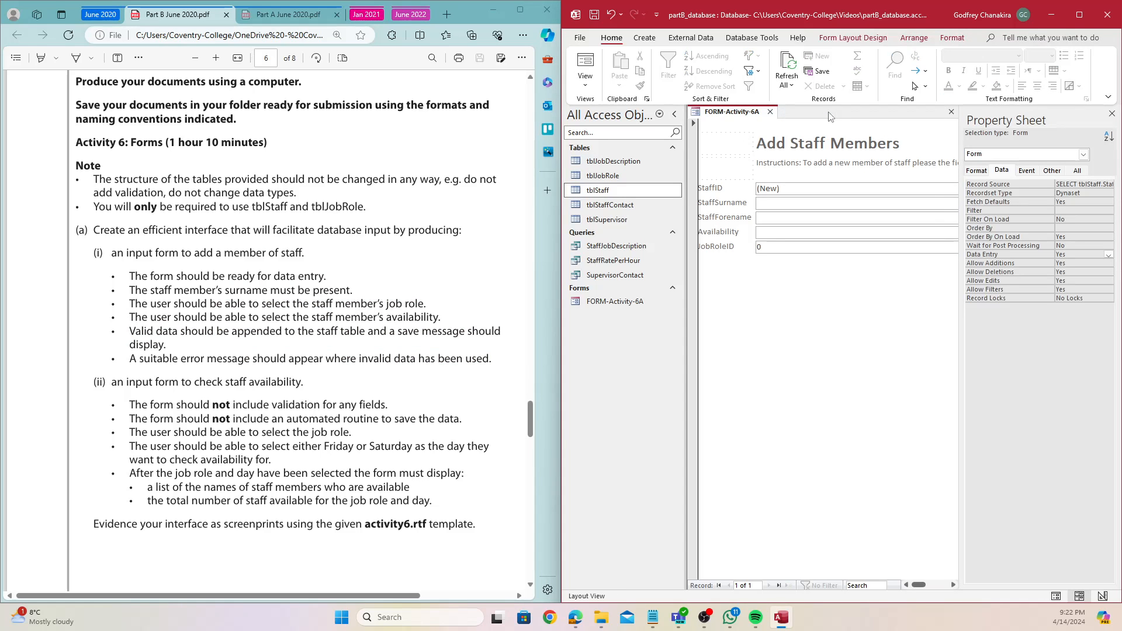
Add a command button below the JobRoleID field with the Save Record action from Record Operations
click(854, 41)
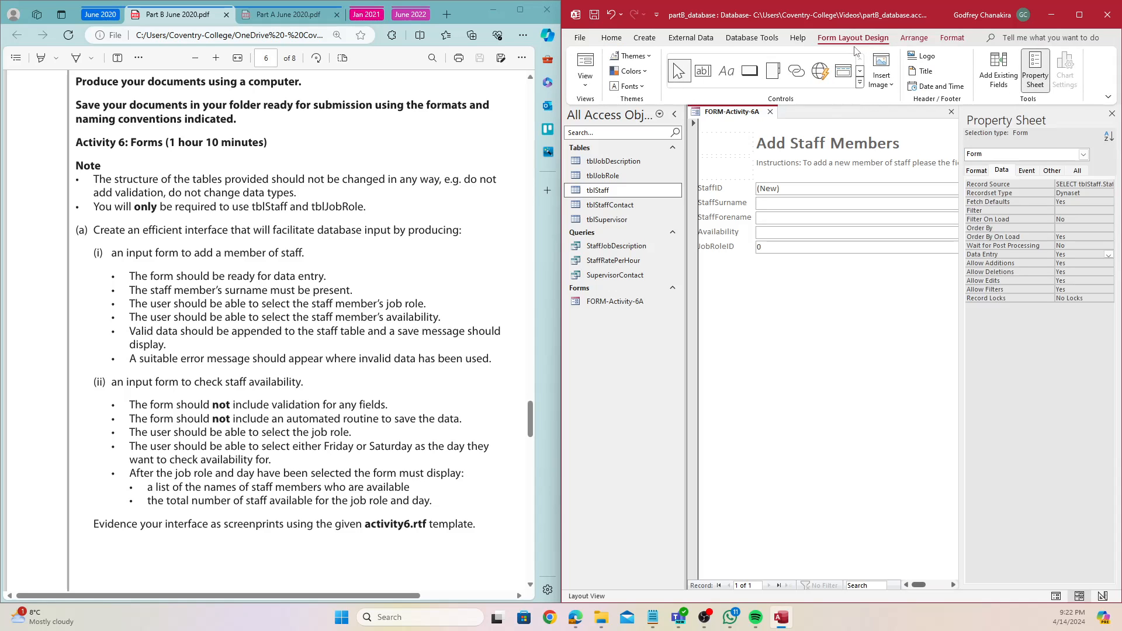
click(750, 70)
click(749, 275)
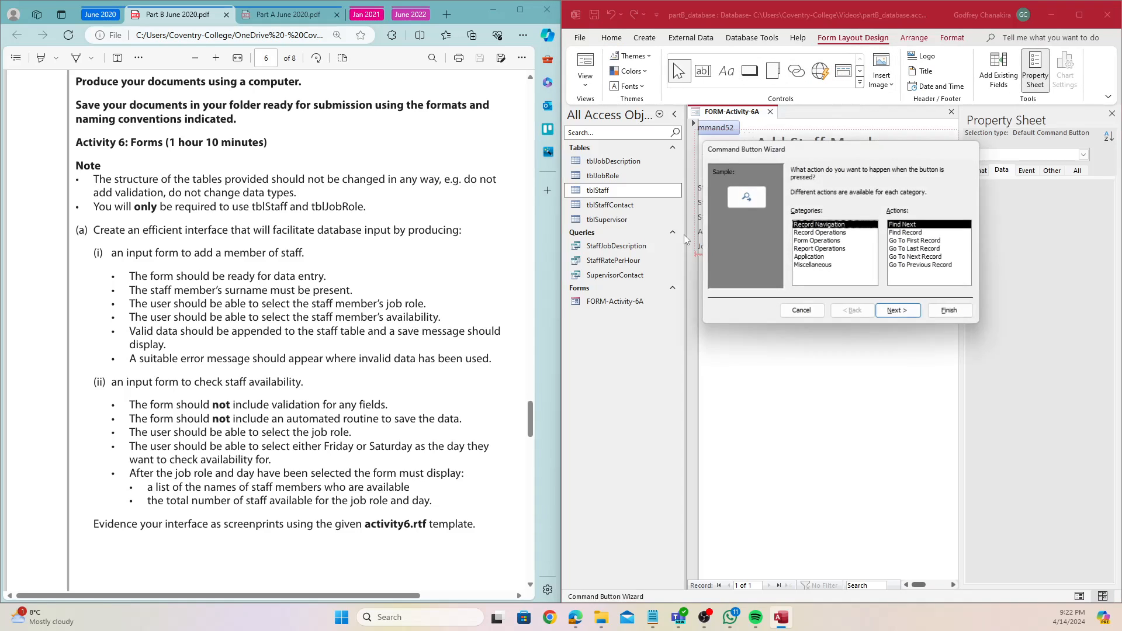
click(846, 234)
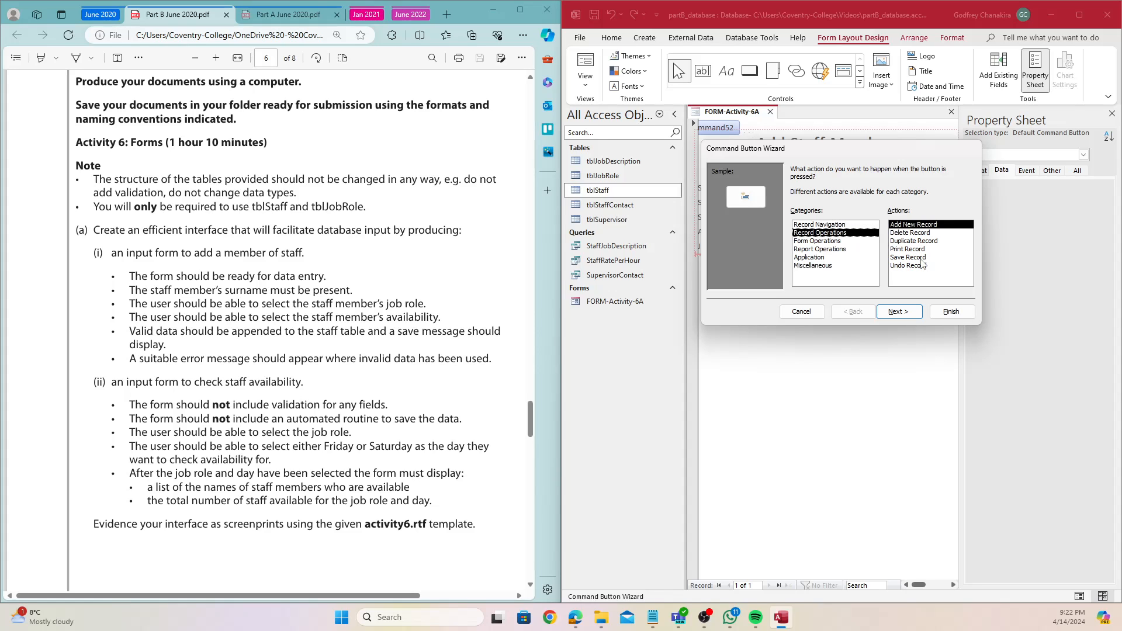
click(923, 258)
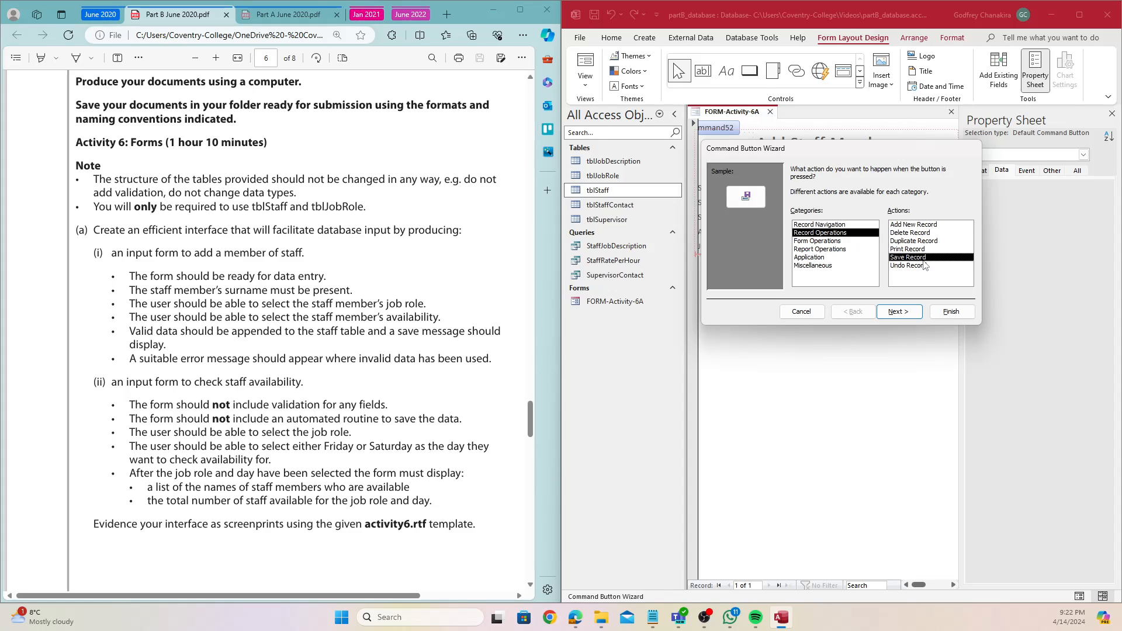
click(897, 313)
Make the button display the text Add Staff Member instead of a picture
click(804, 217)
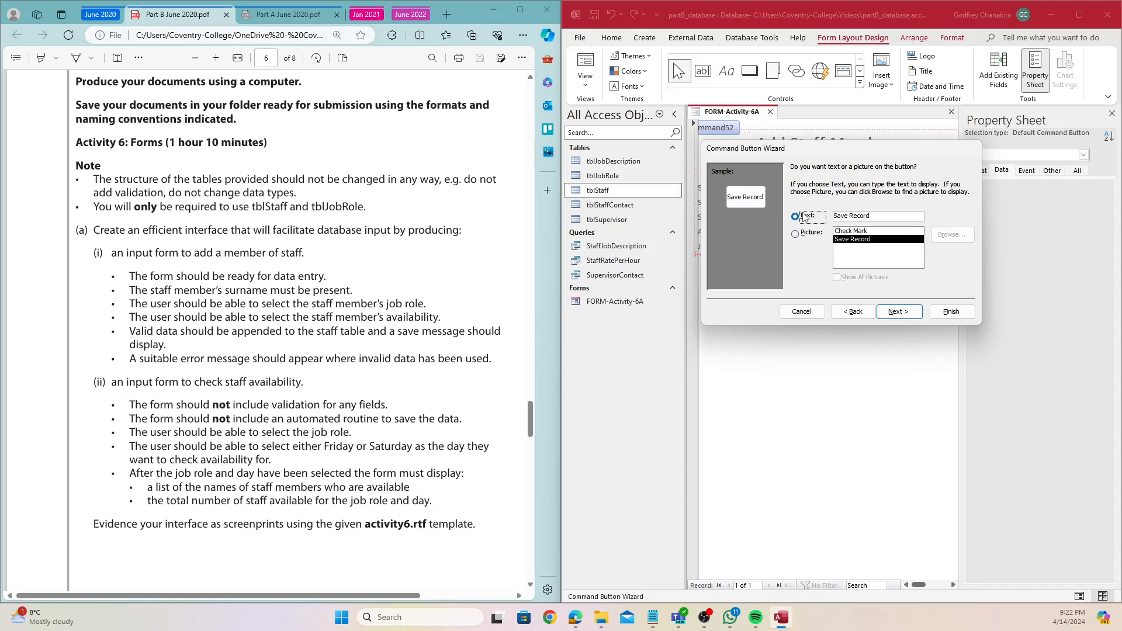
drag(899, 217, 795, 208)
text(Add Staff Member)
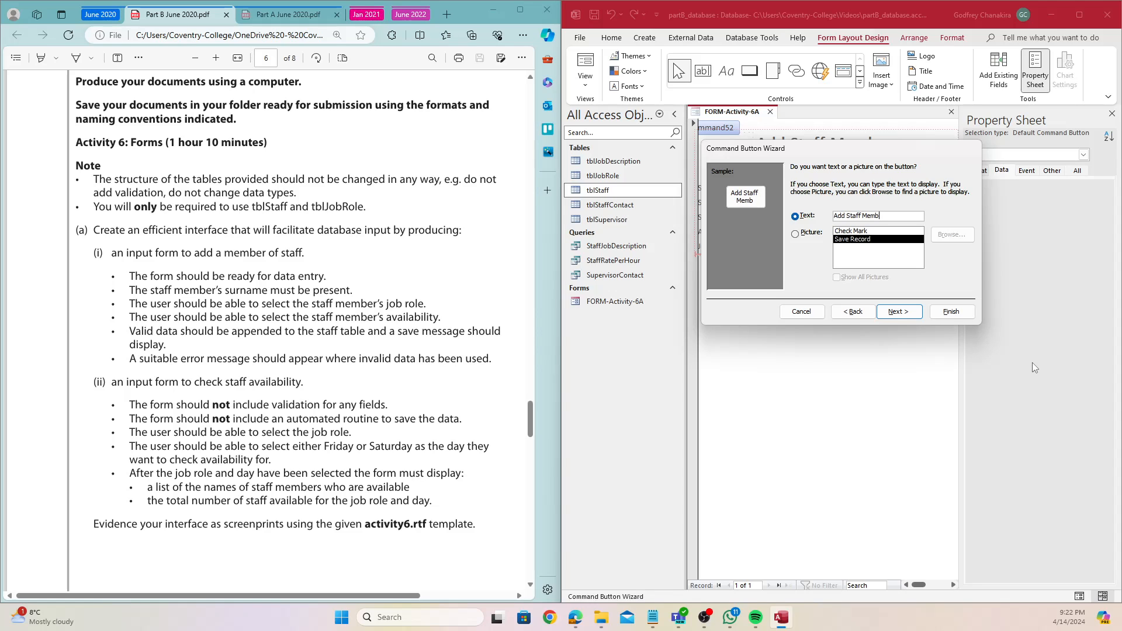
click(893, 312)
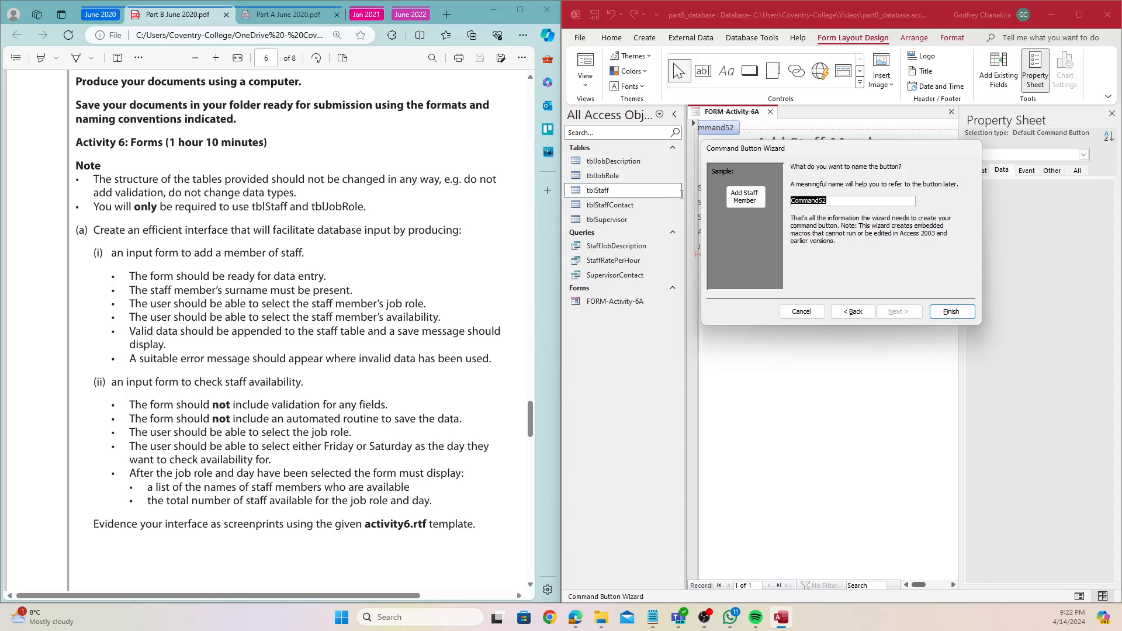
Name the button BTN-AddStaffMember, finish the wizard and widen the button until its caption fits on one line
text(BTN-AddStaffMember)
click(951, 315)
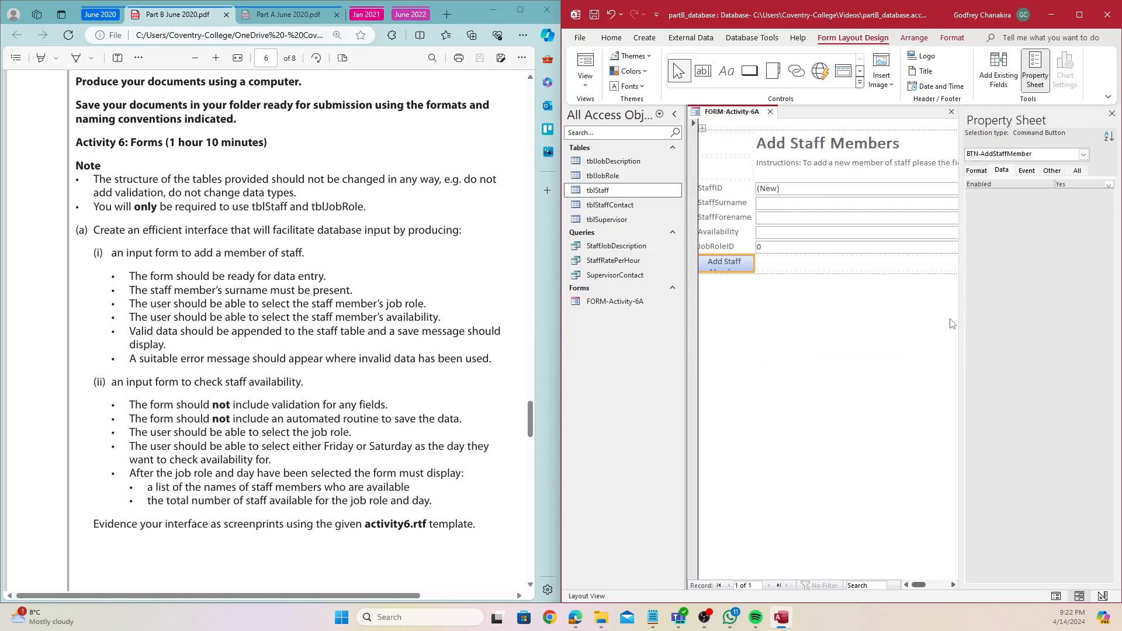
drag(754, 266, 790, 265)
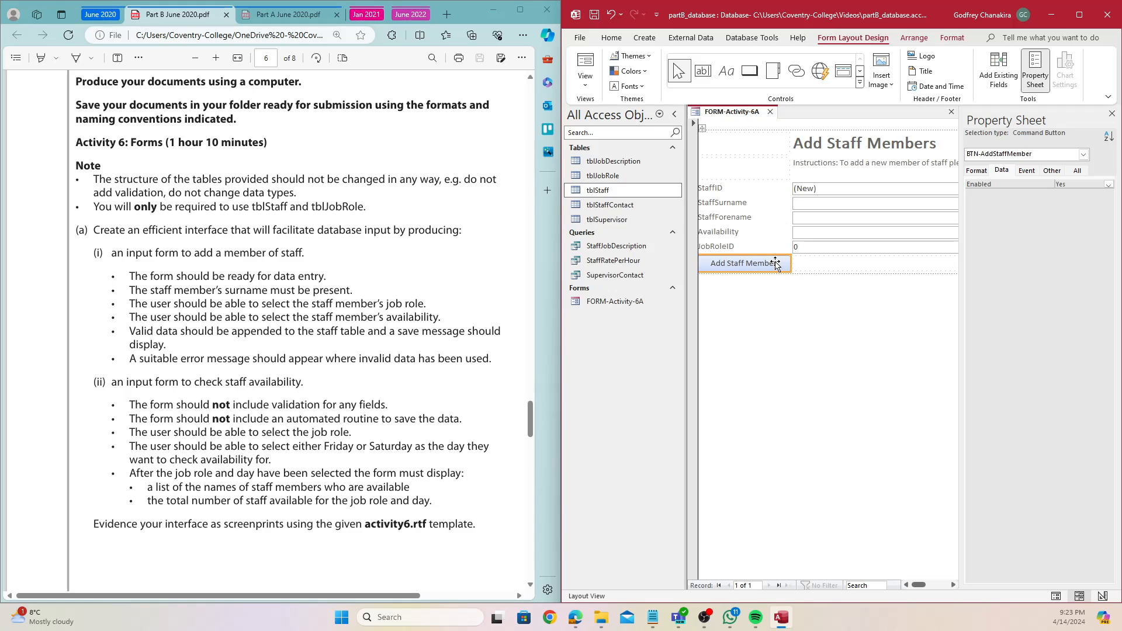
Test the form in Form View by entering surname fdsfsfd and forename fsdfs and trying to save the record without a job role
right_click(729, 112)
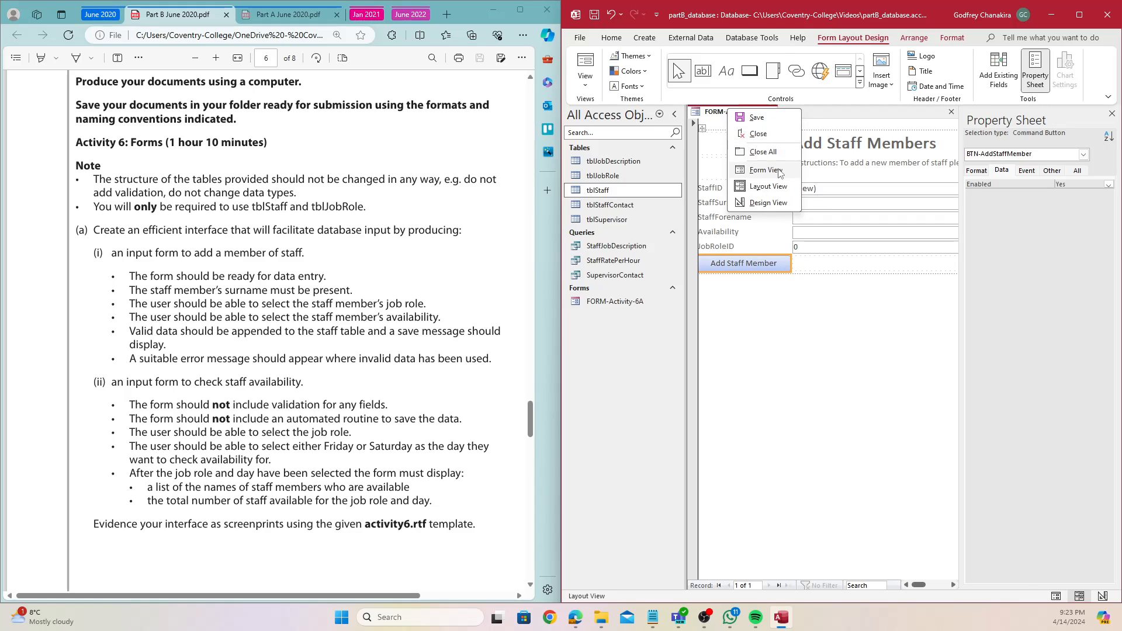
click(778, 173)
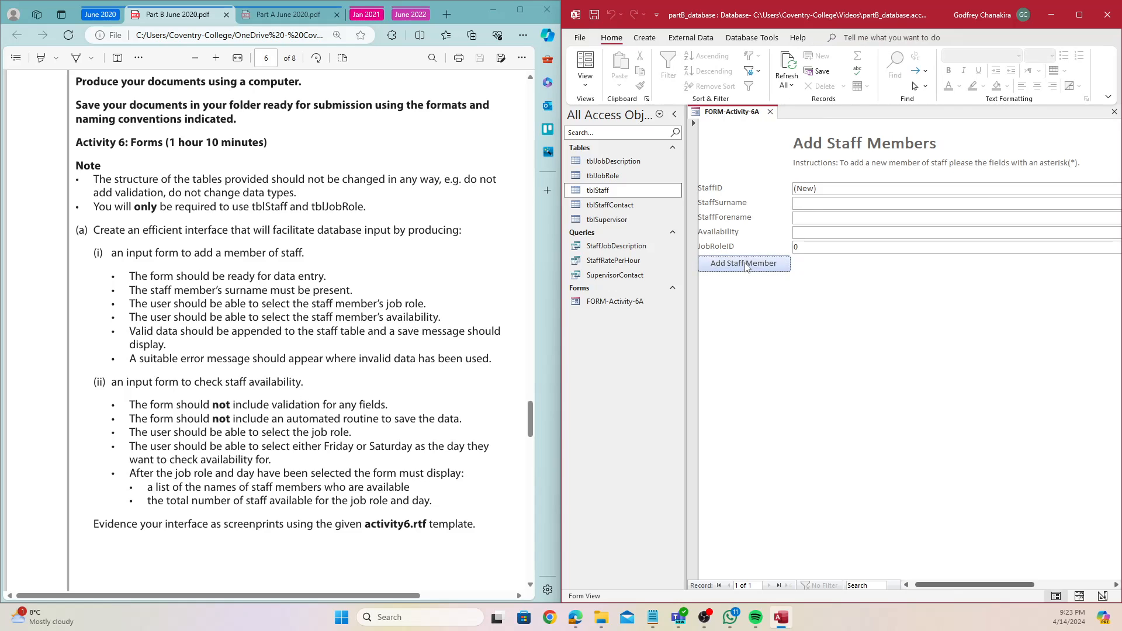
click(916, 207)
text(fdsfsfd)
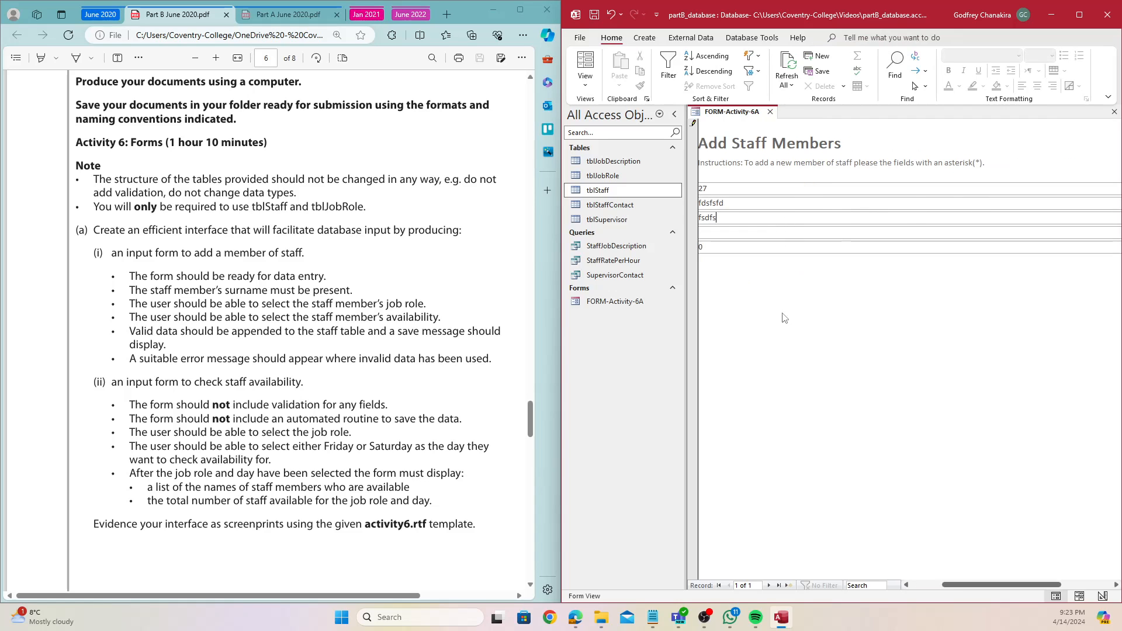
drag(950, 585, 837, 579)
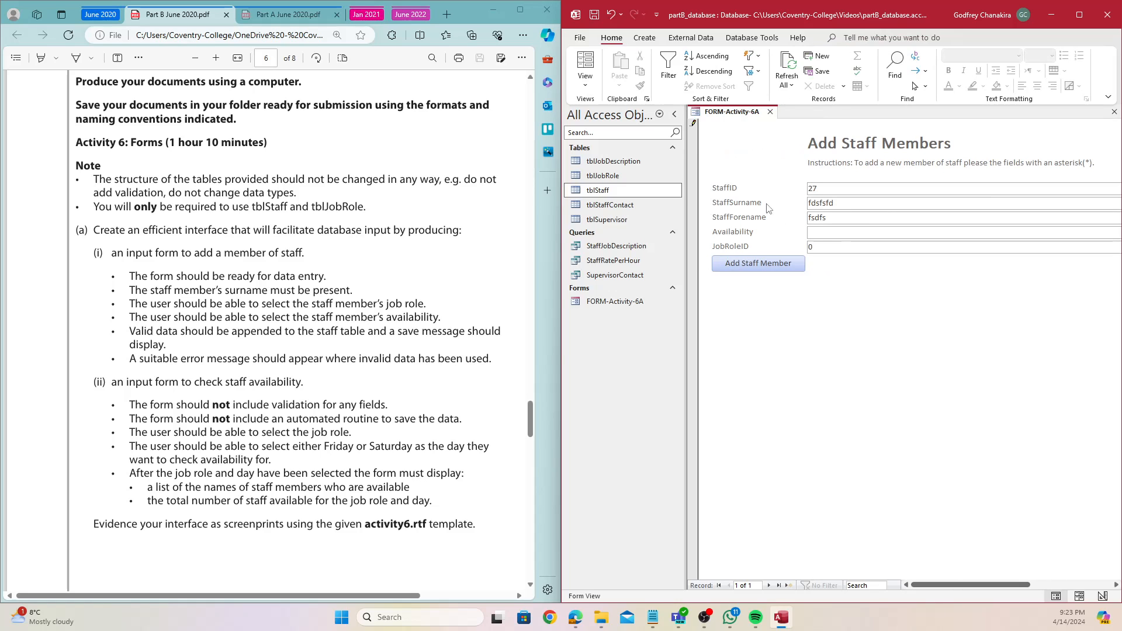
click(754, 264)
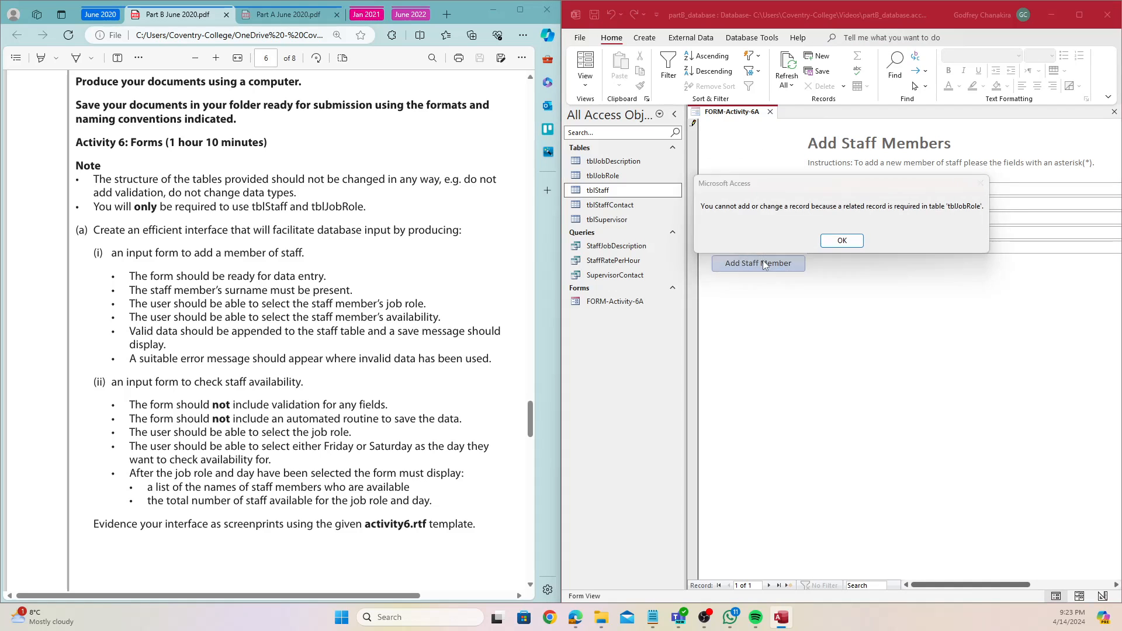
click(844, 241)
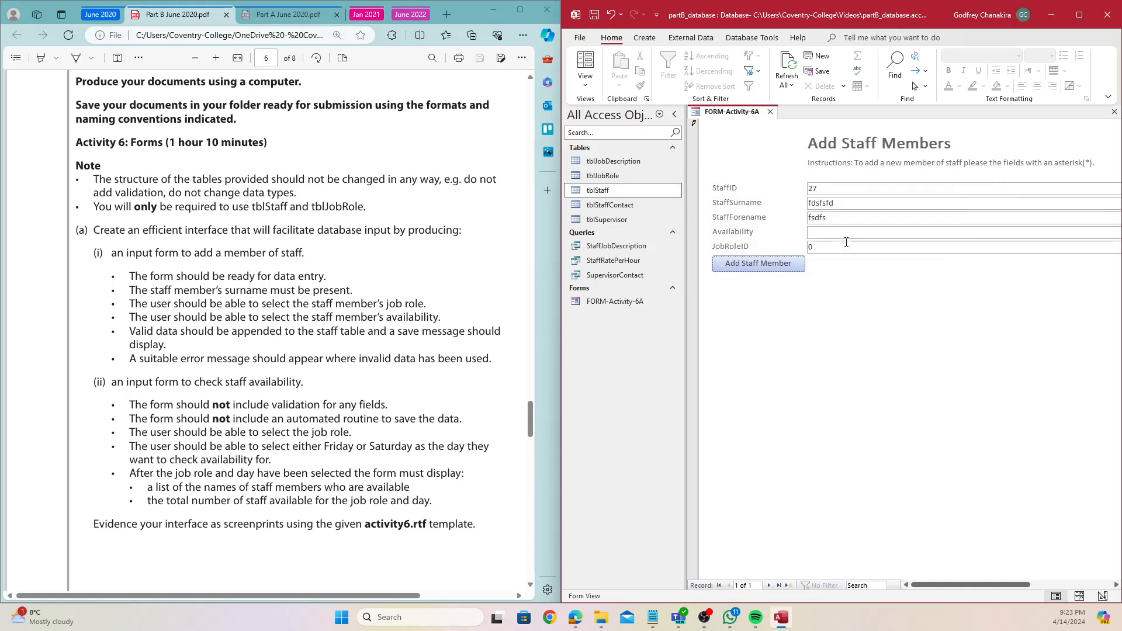
Discard the test record and return FORM-Activity-6A to Layout View
right_click(752, 118)
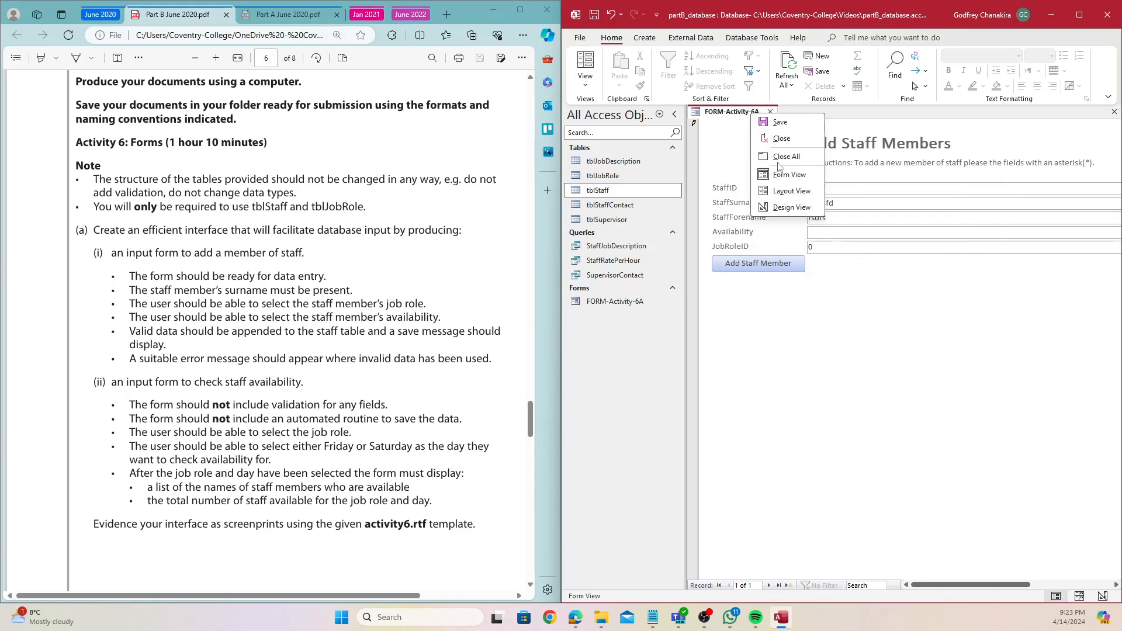
click(785, 208)
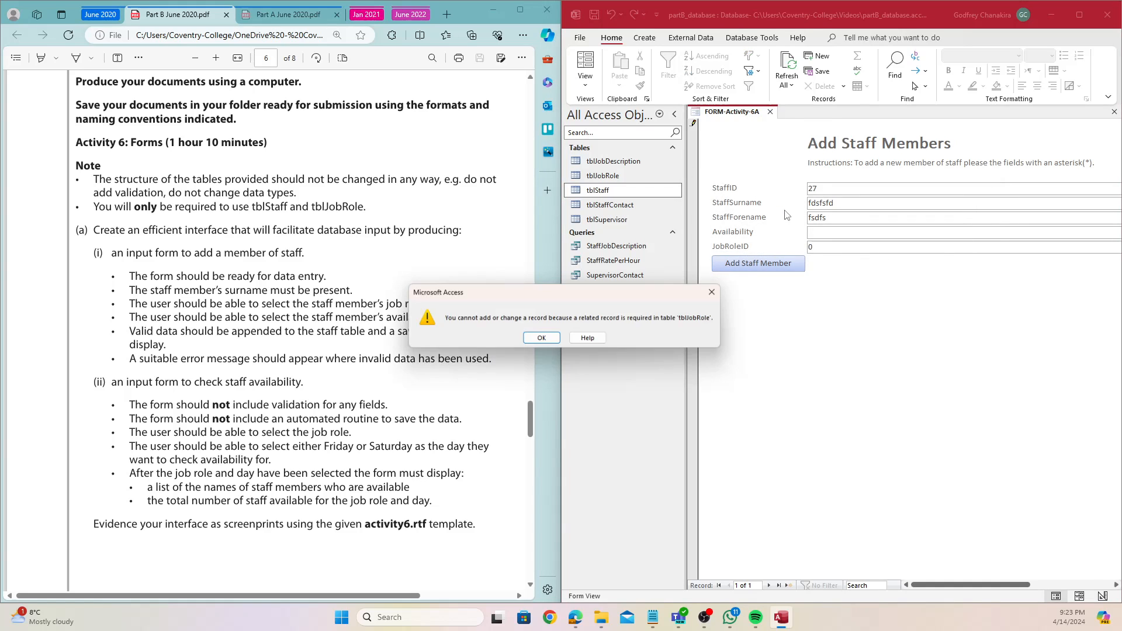
click(540, 340)
right_click(725, 119)
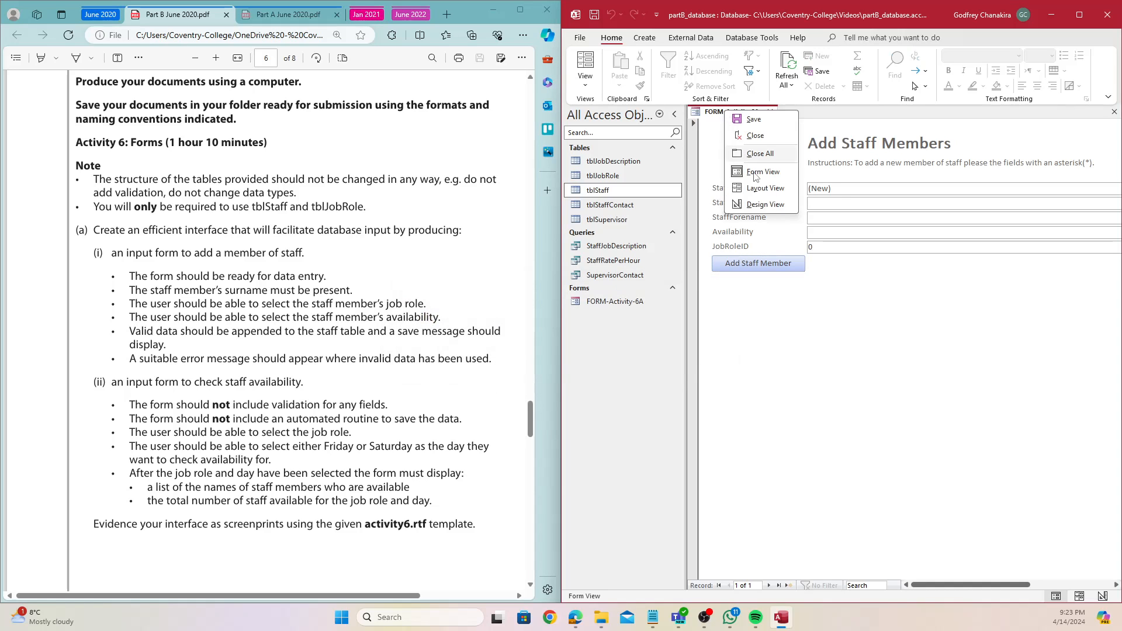
click(758, 190)
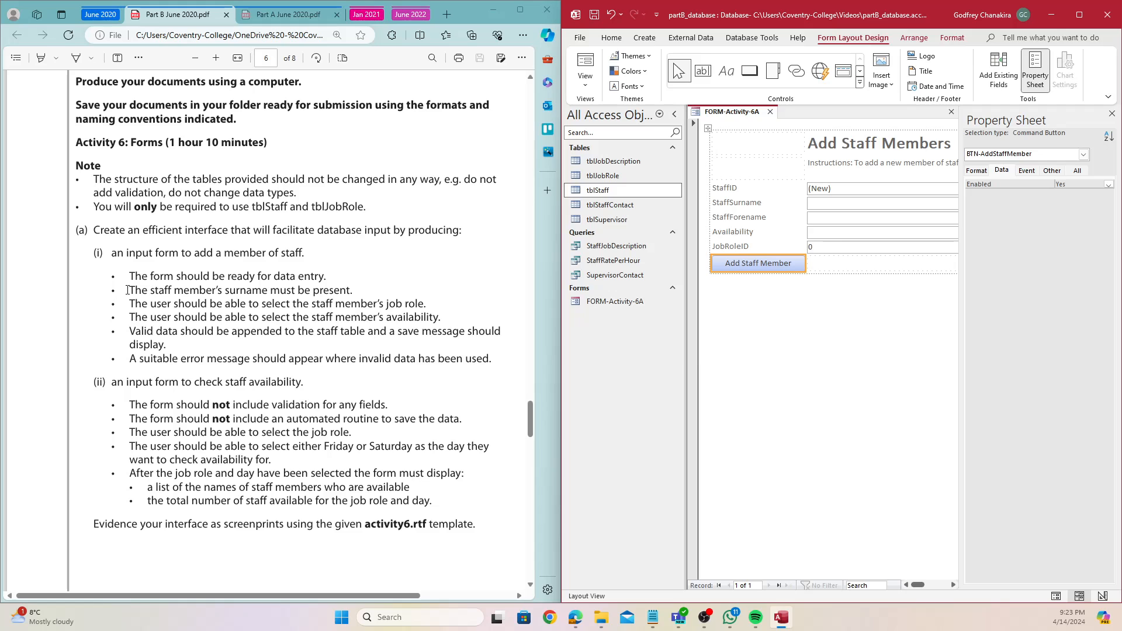
Review the brief's job role and availability selection requirements and examine the values in tblStaff's Availability column
drag(133, 304, 386, 309)
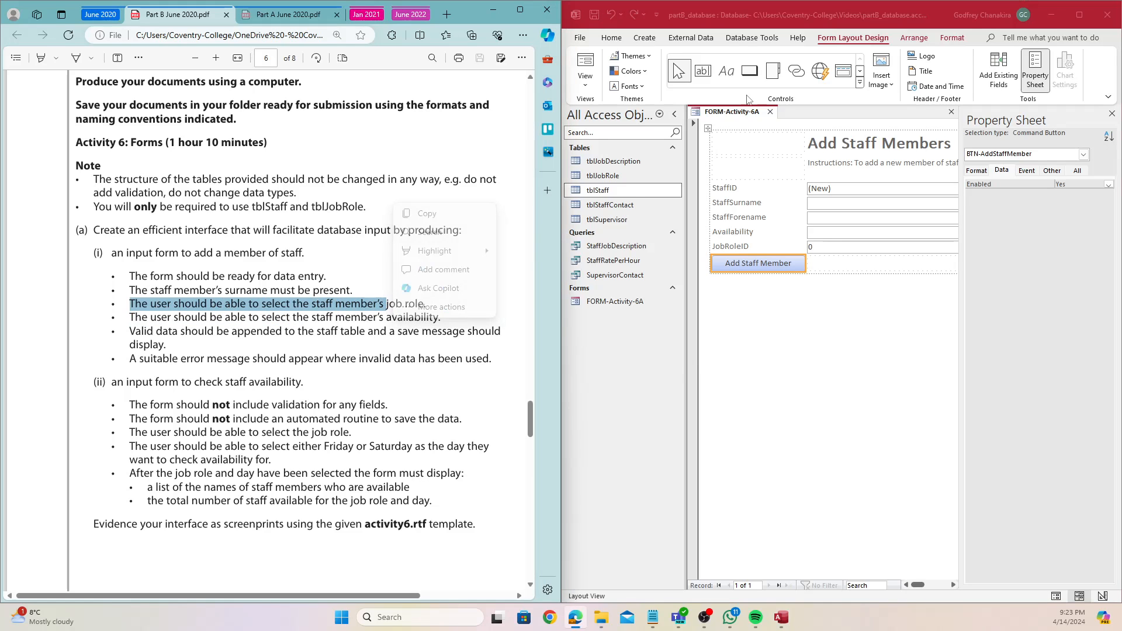
click(604, 188)
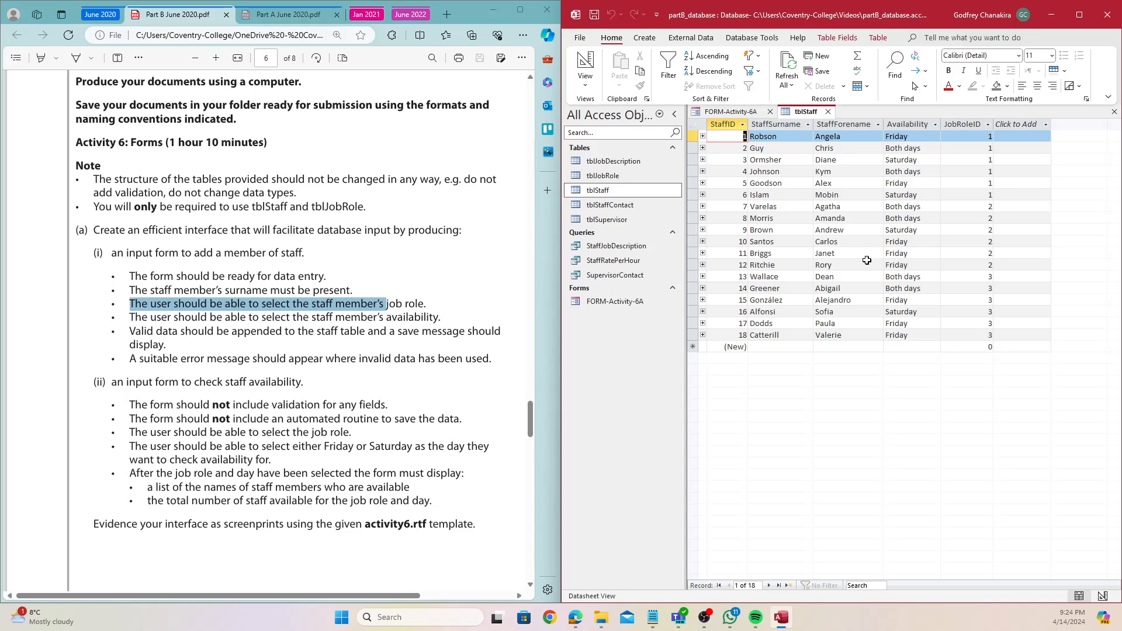
click(381, 316)
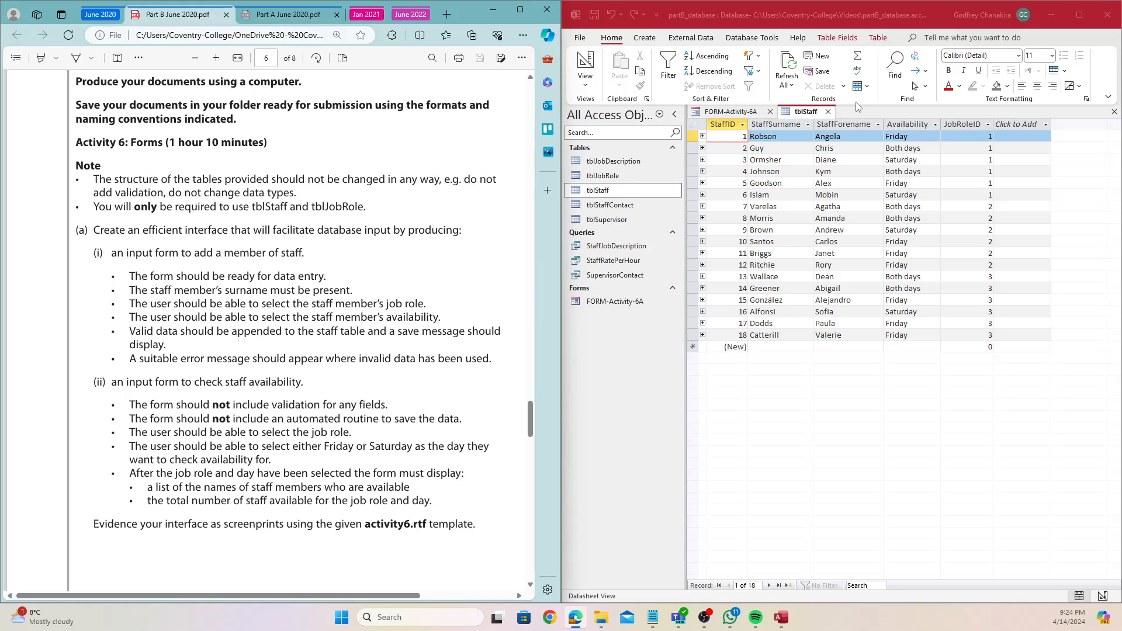
click(915, 125)
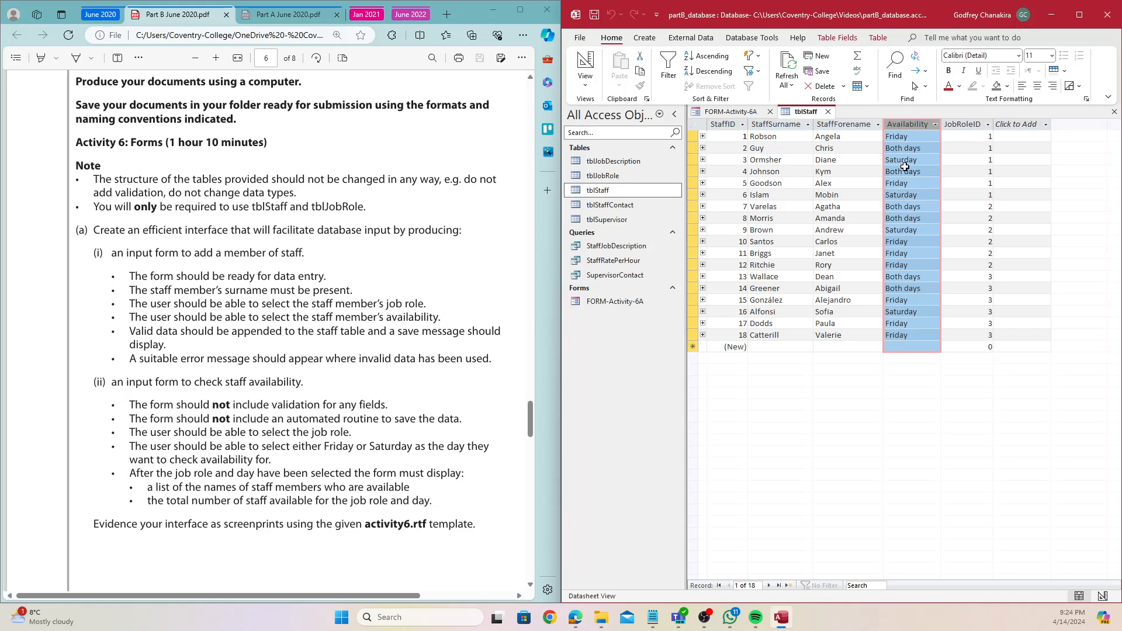
click(904, 136)
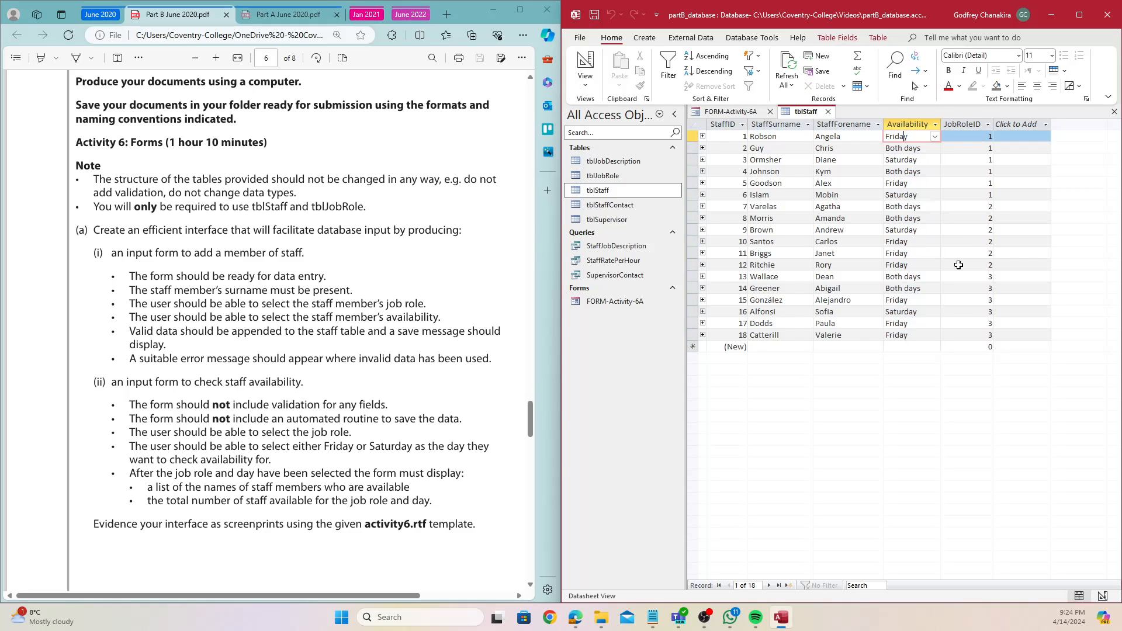
click(915, 163)
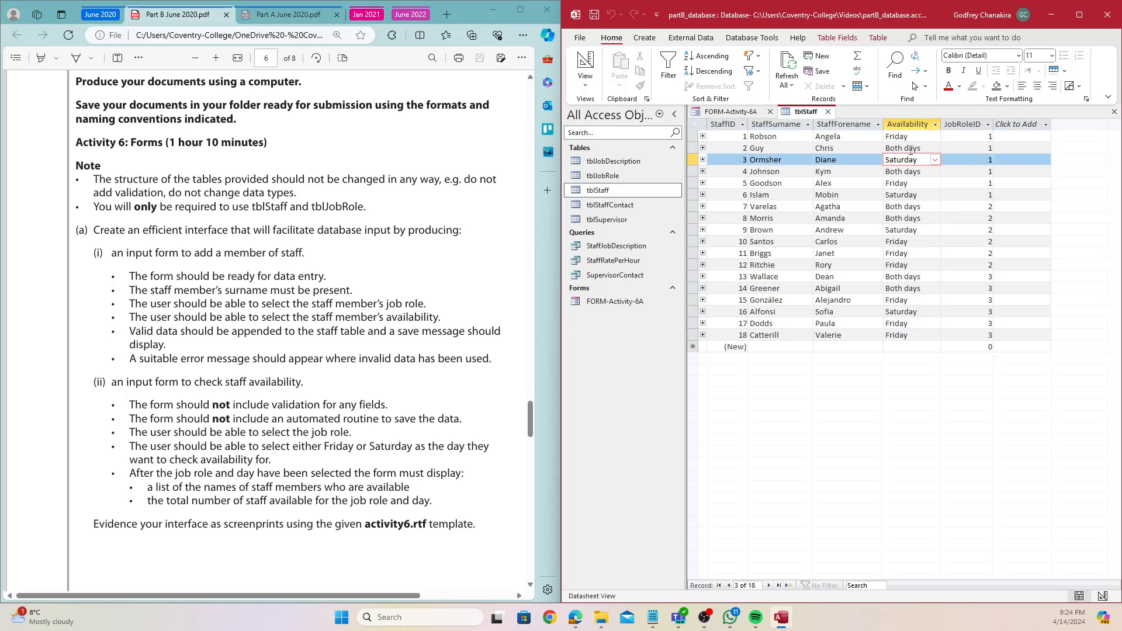
click(910, 148)
Delete the original Availability field and its label from FORM-Activity-6A
click(730, 112)
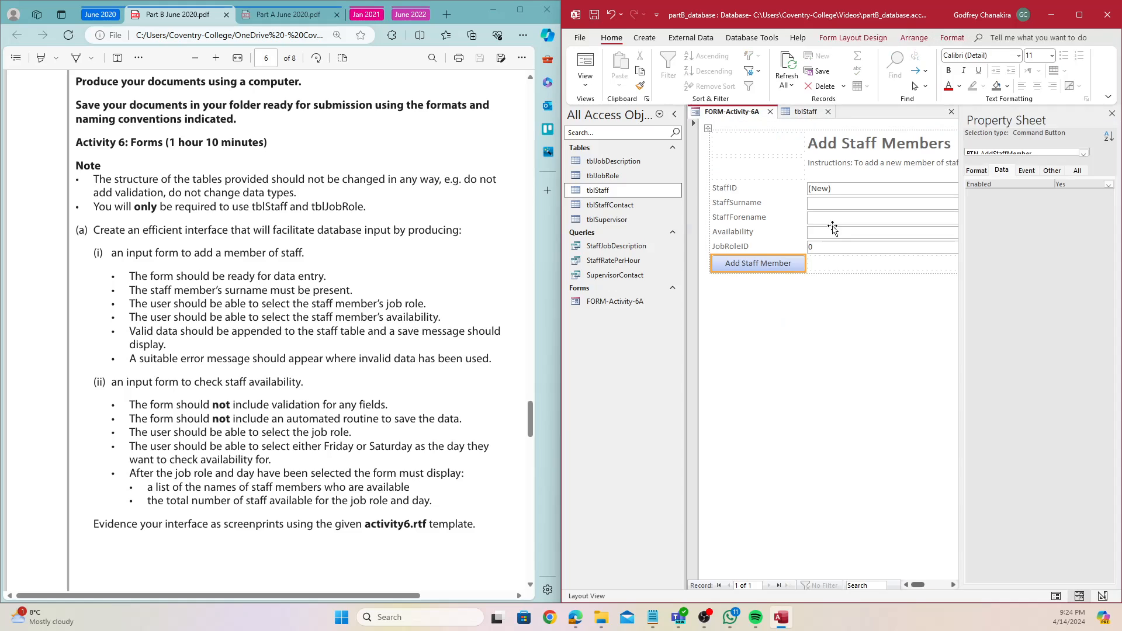
click(819, 231)
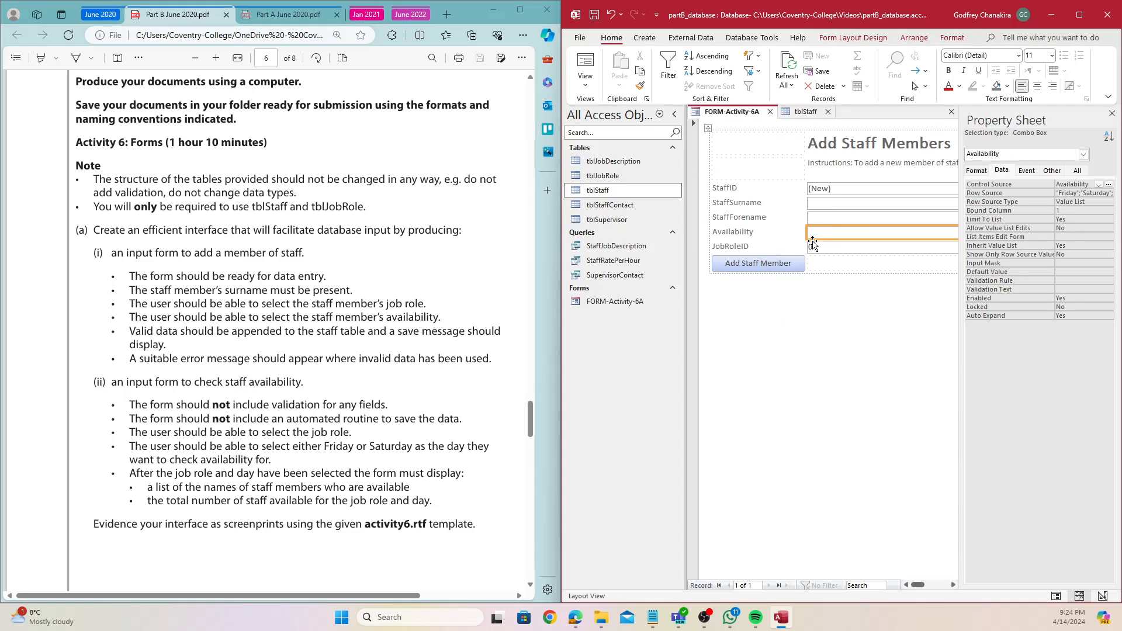
click(754, 231)
key(Delete)
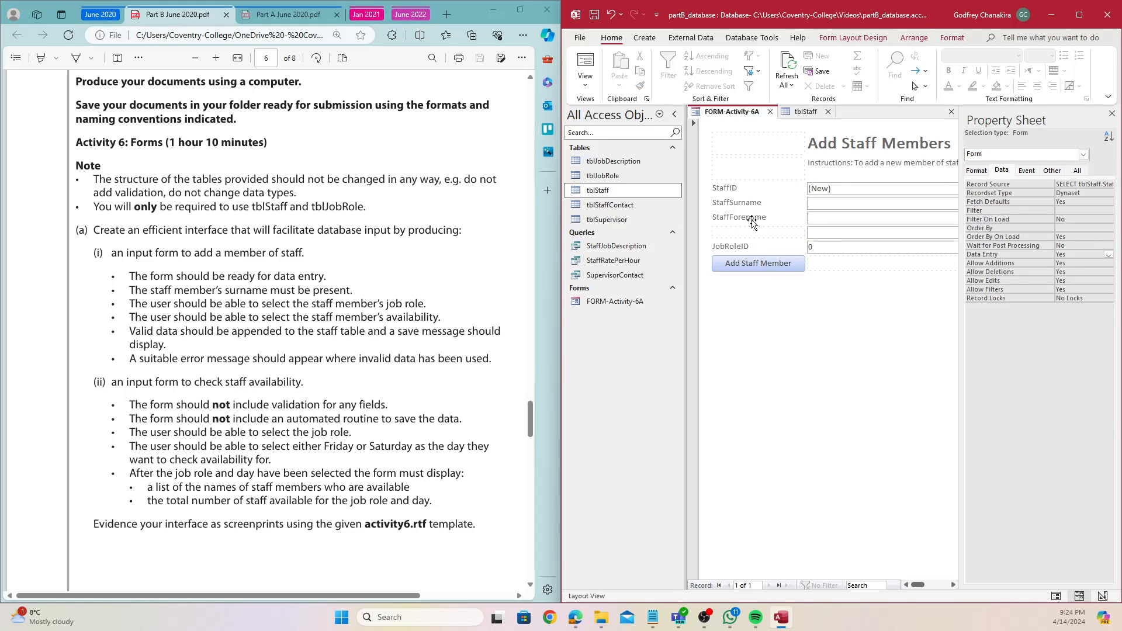
Insert a combo box in the empty row above JobRoleID that gets its values from another table or query
click(851, 39)
click(861, 71)
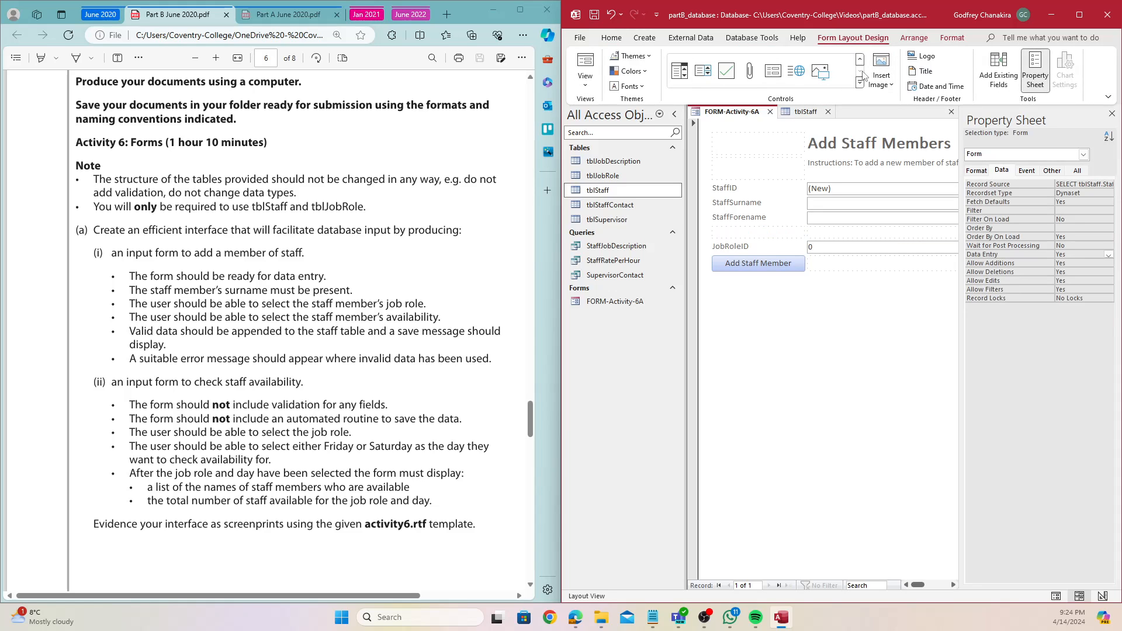
click(682, 76)
click(776, 238)
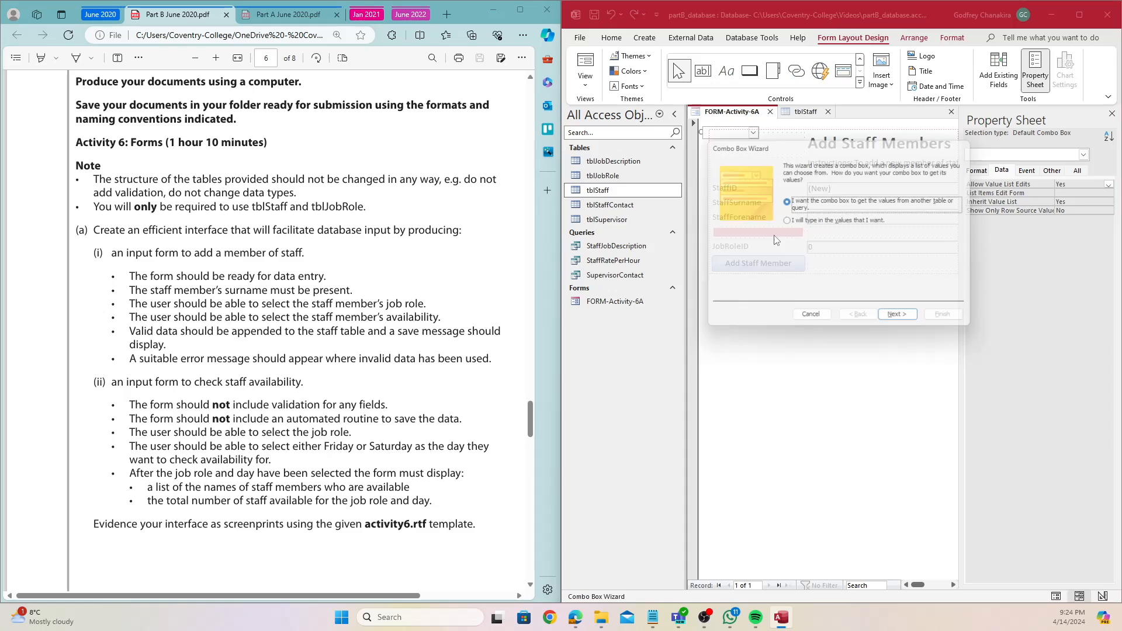
click(843, 223)
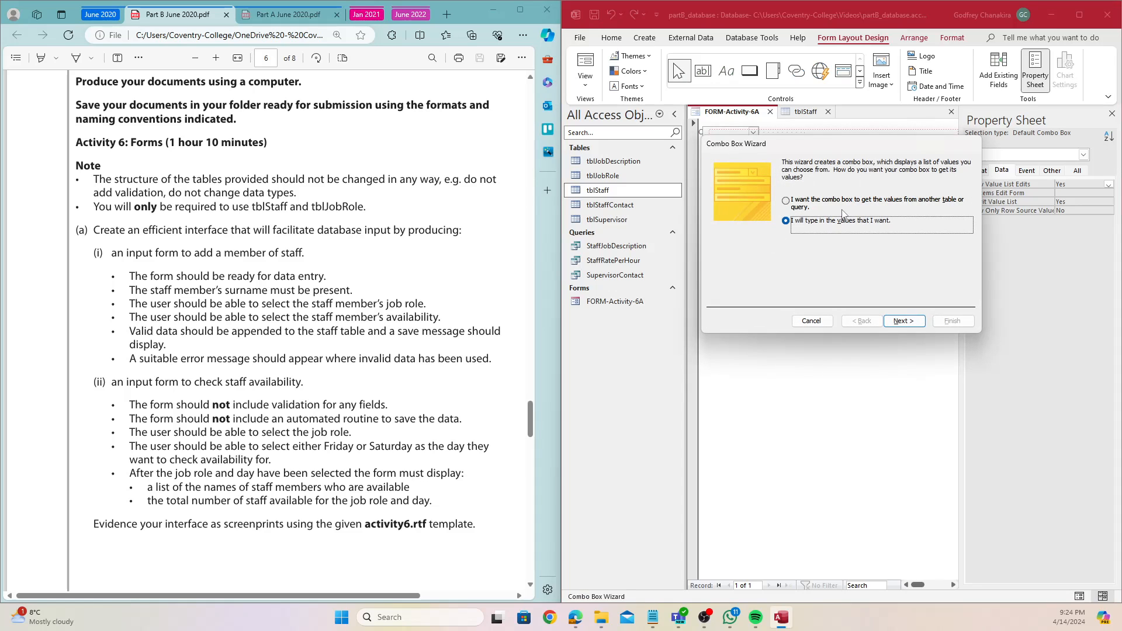
click(845, 202)
click(900, 321)
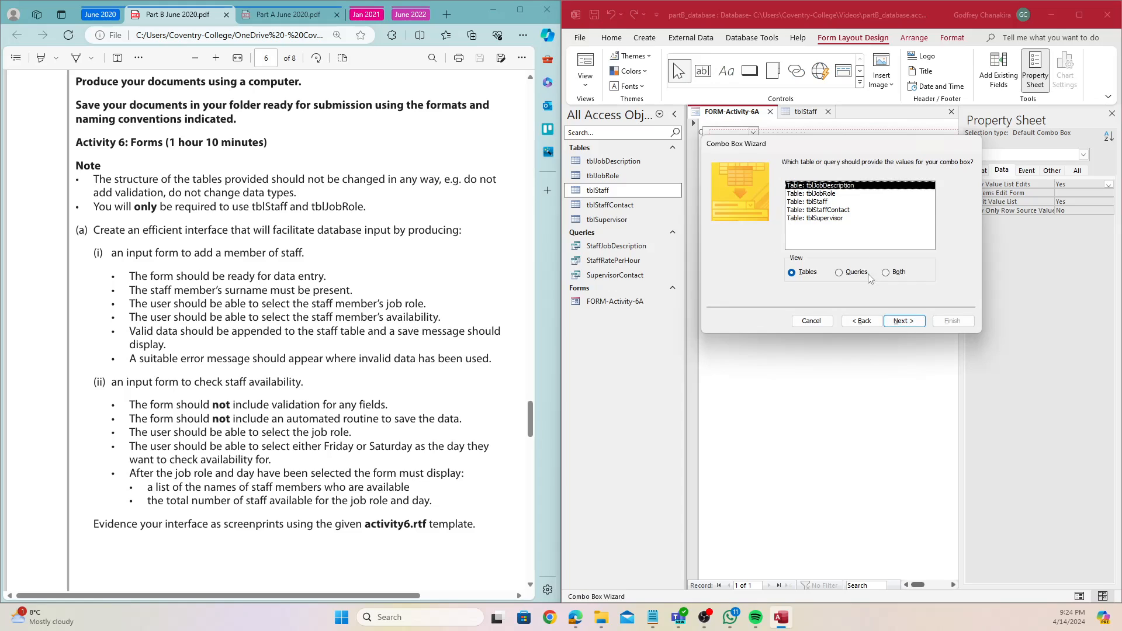
Use tblStaff as the combo box source with only the Availability field, and finish the wizard with the remaining defaults
click(829, 201)
click(908, 325)
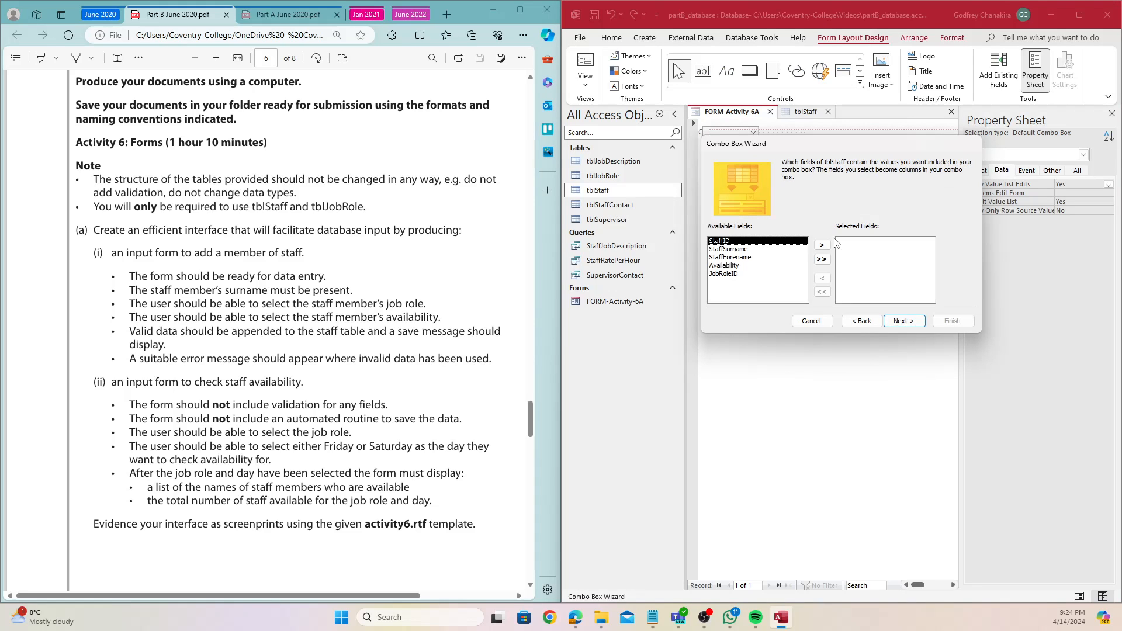
click(740, 266)
click(822, 246)
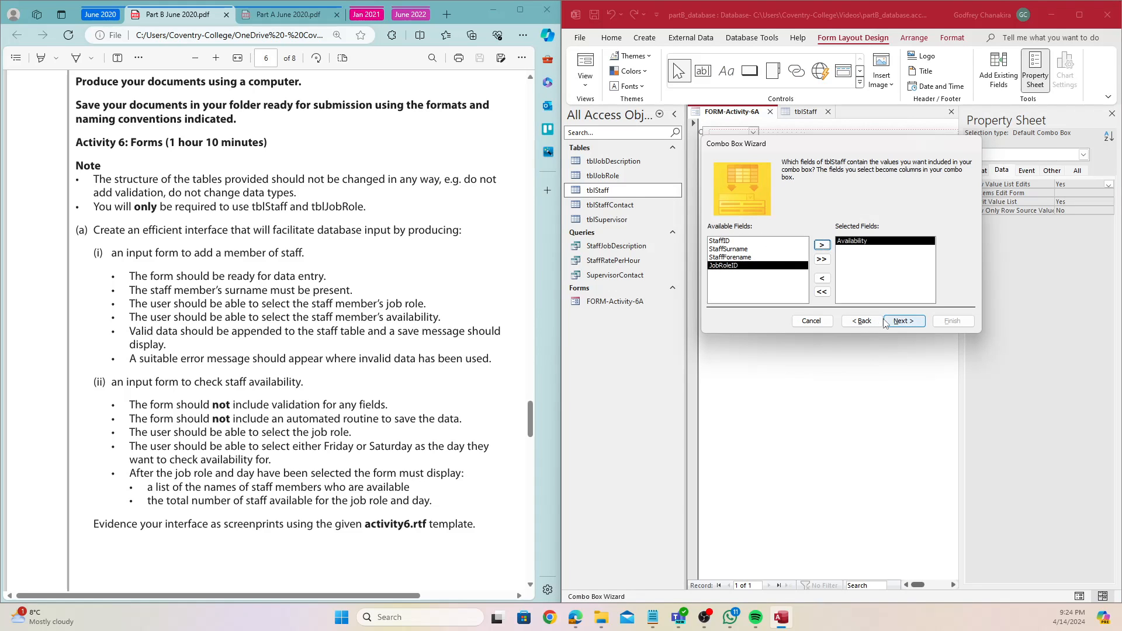
click(897, 323)
click(919, 325)
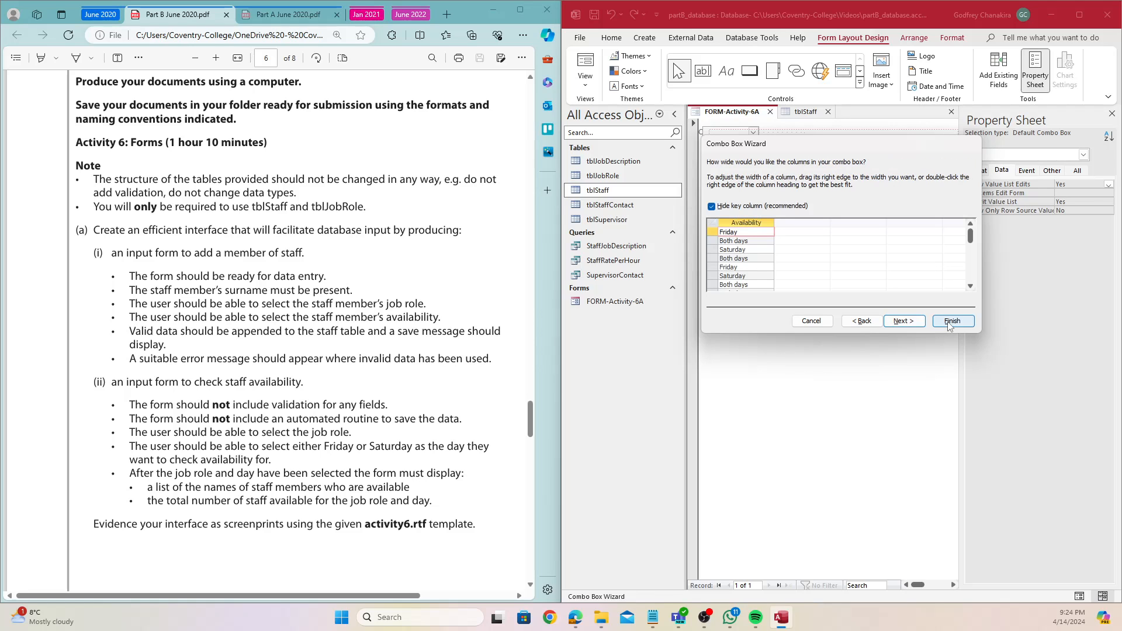
click(953, 321)
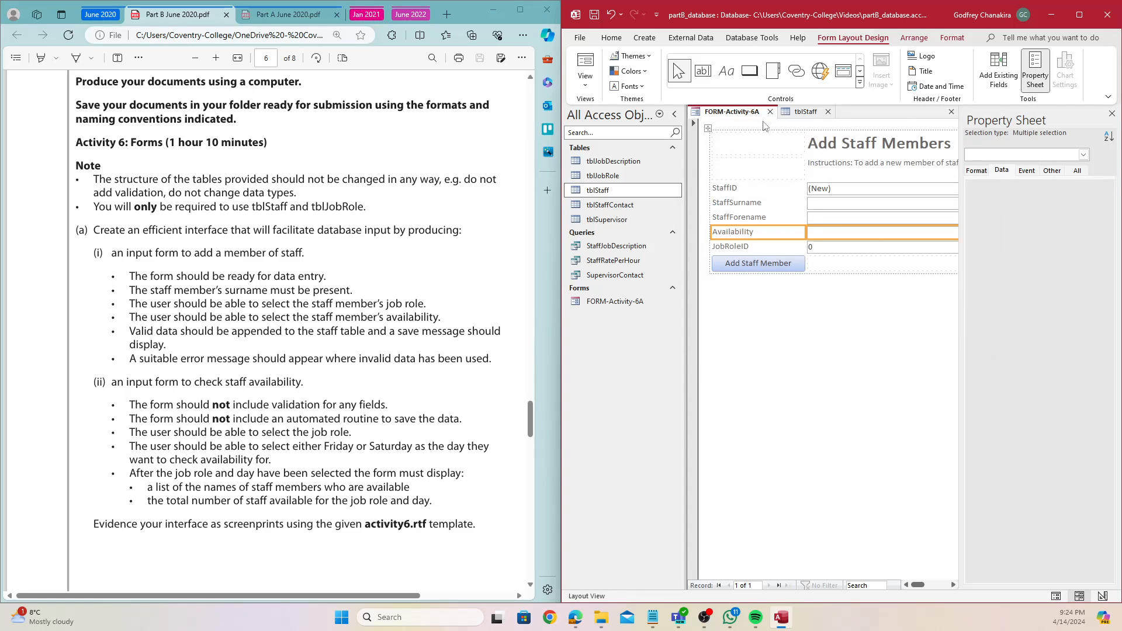
Show the form in Form View with the window maximised and examine the Availability drop-down choices
right_click(739, 114)
click(777, 171)
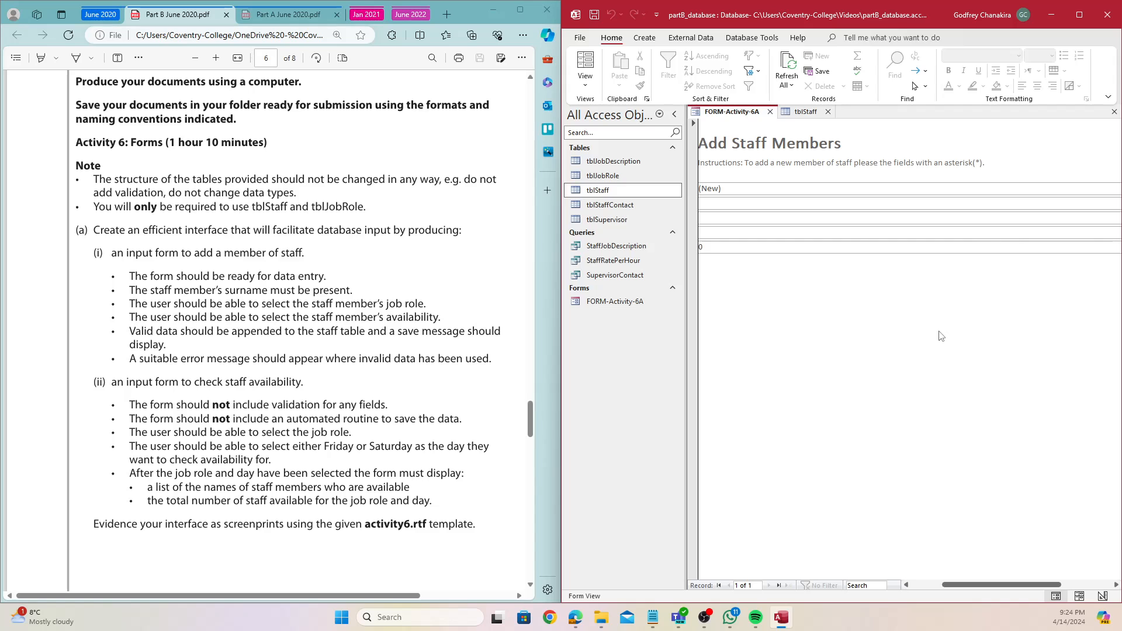
click(1080, 9)
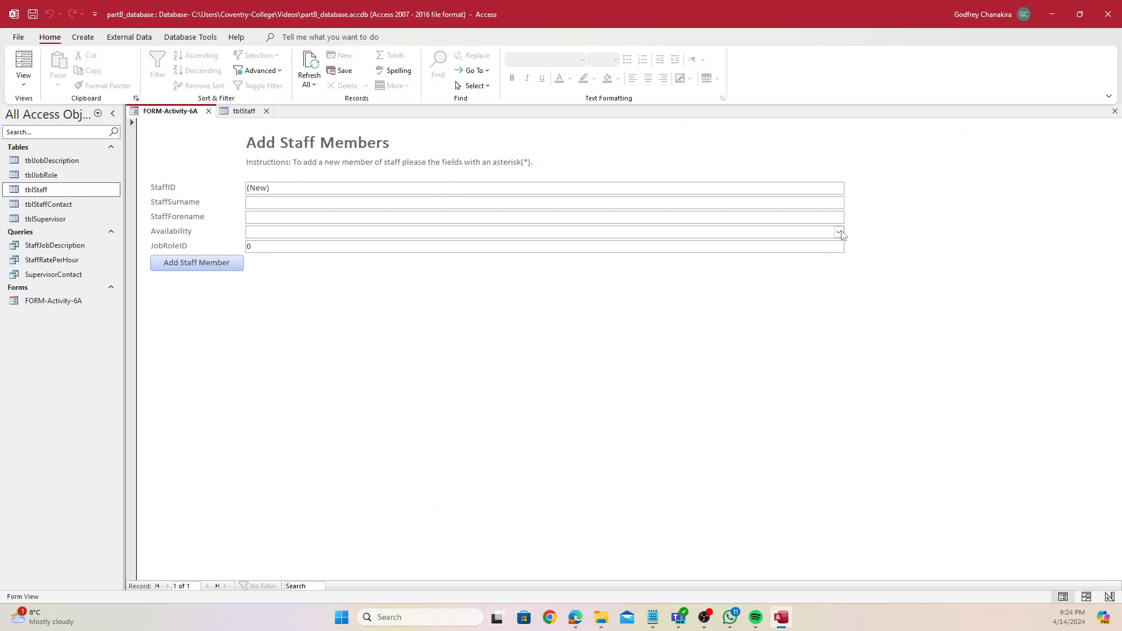
click(839, 234)
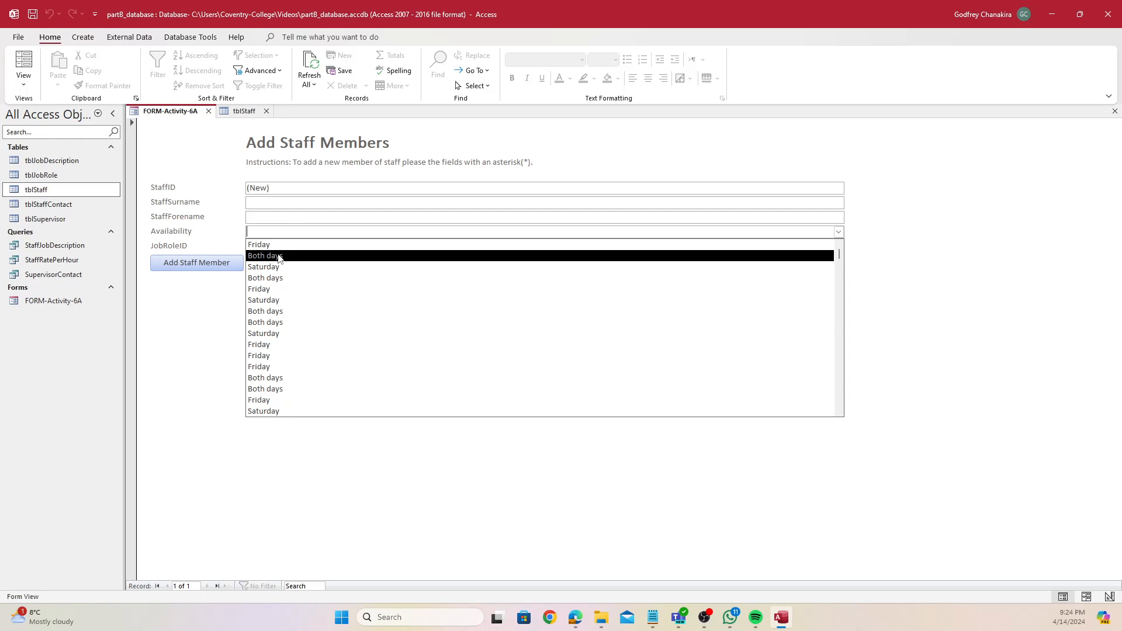
Return the form to Layout View and delete the table-based Availability combo box with its label
right_click(166, 112)
click(206, 191)
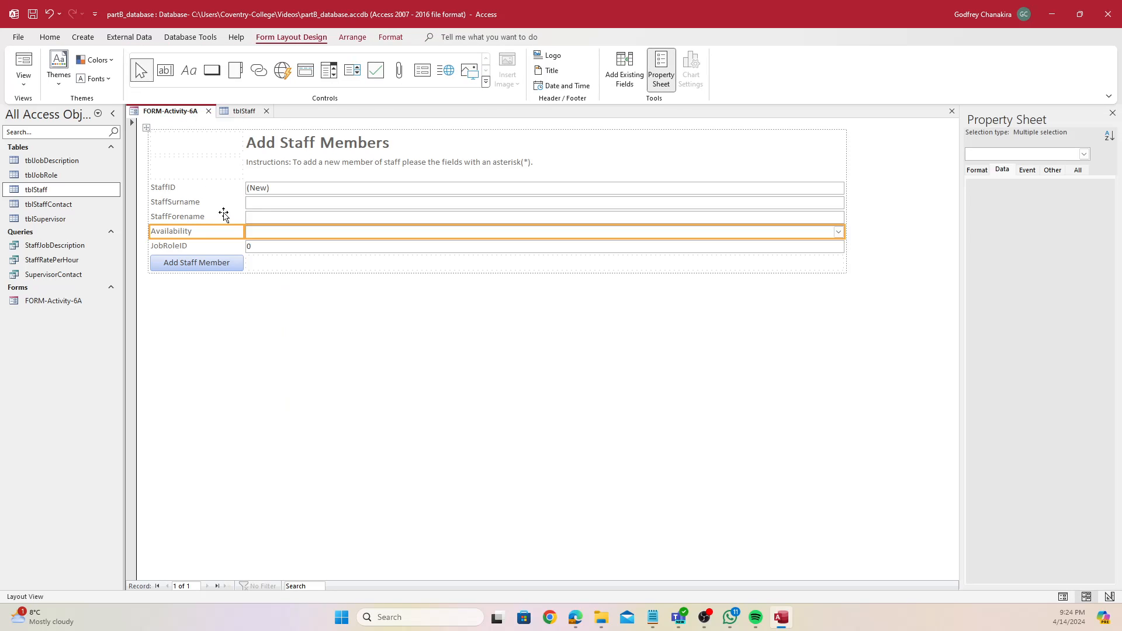
key(Delete)
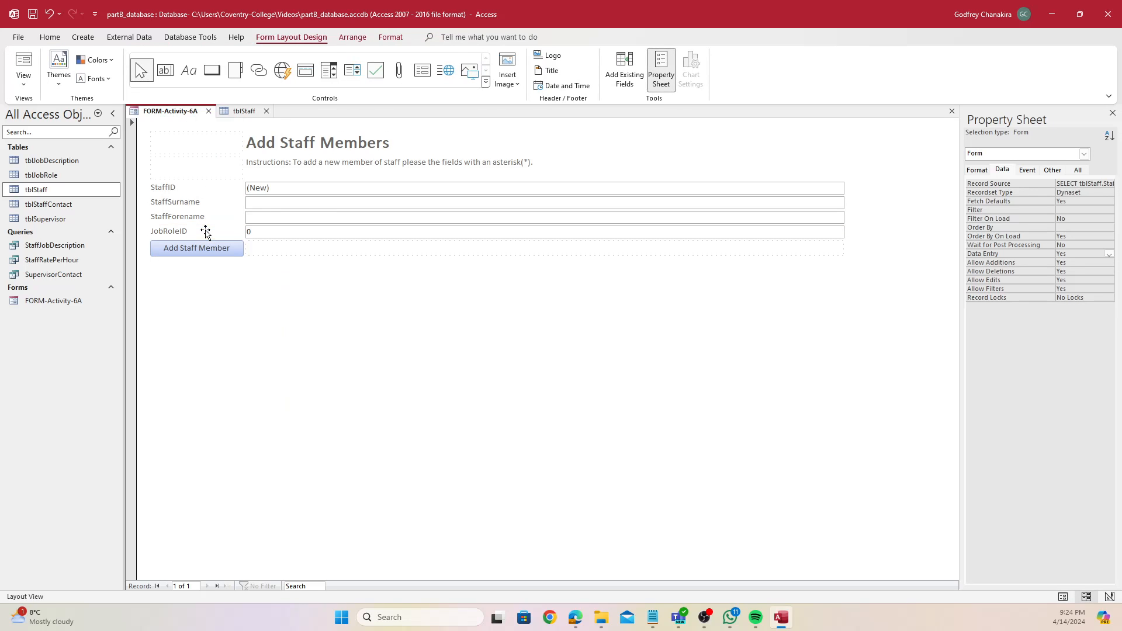
Insert a new combo box between StaffForename and JobRoleID that uses manually entered values
click(337, 73)
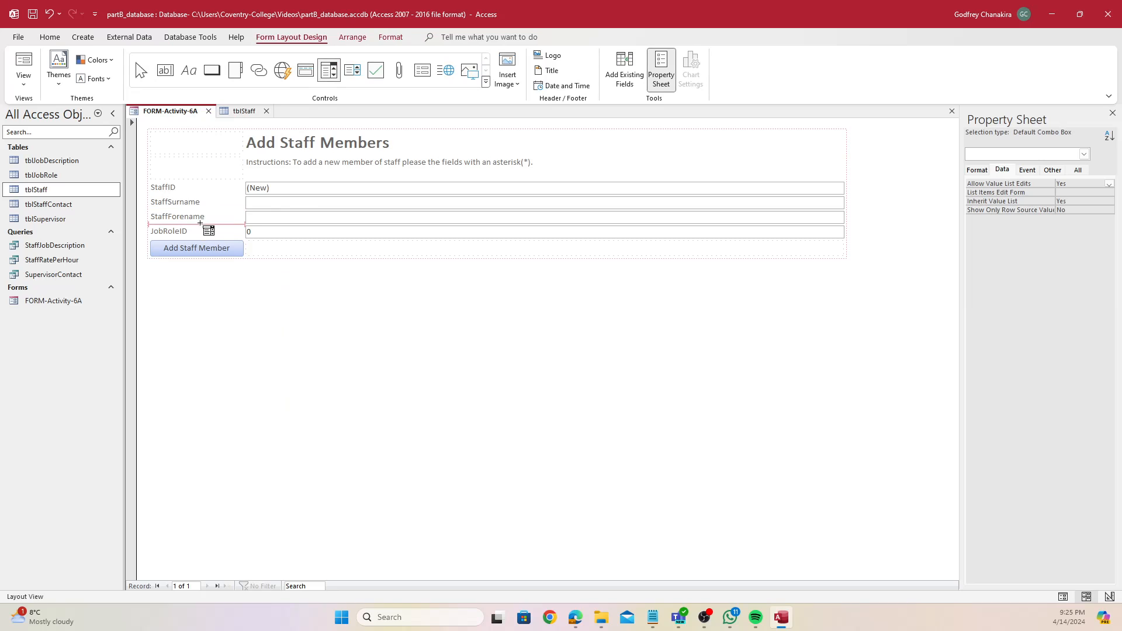
click(210, 227)
click(529, 218)
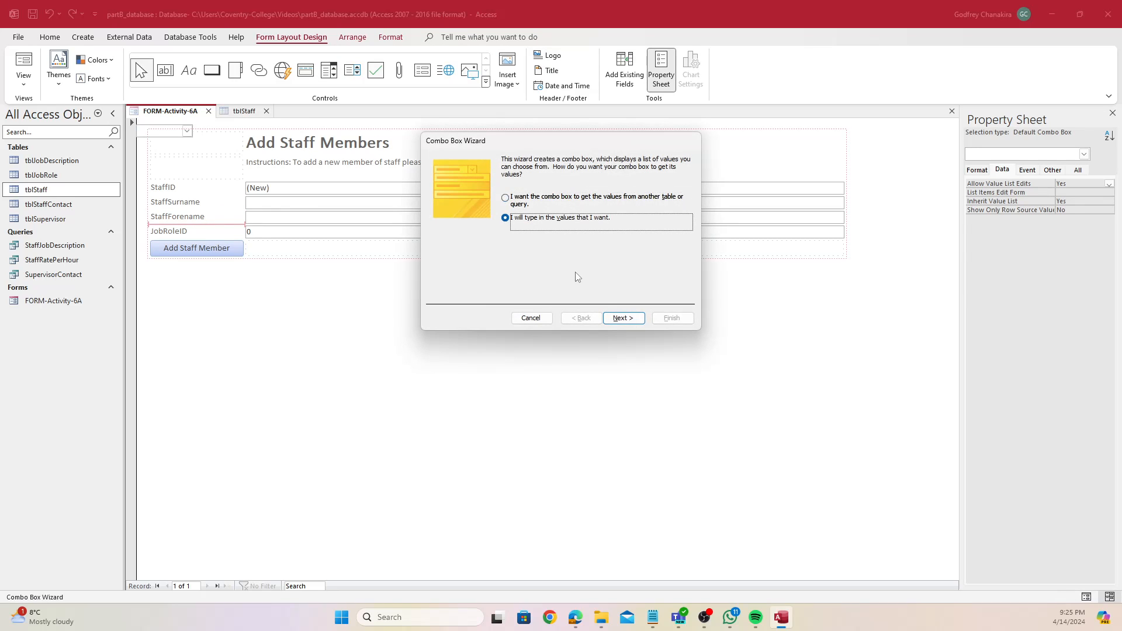
click(623, 318)
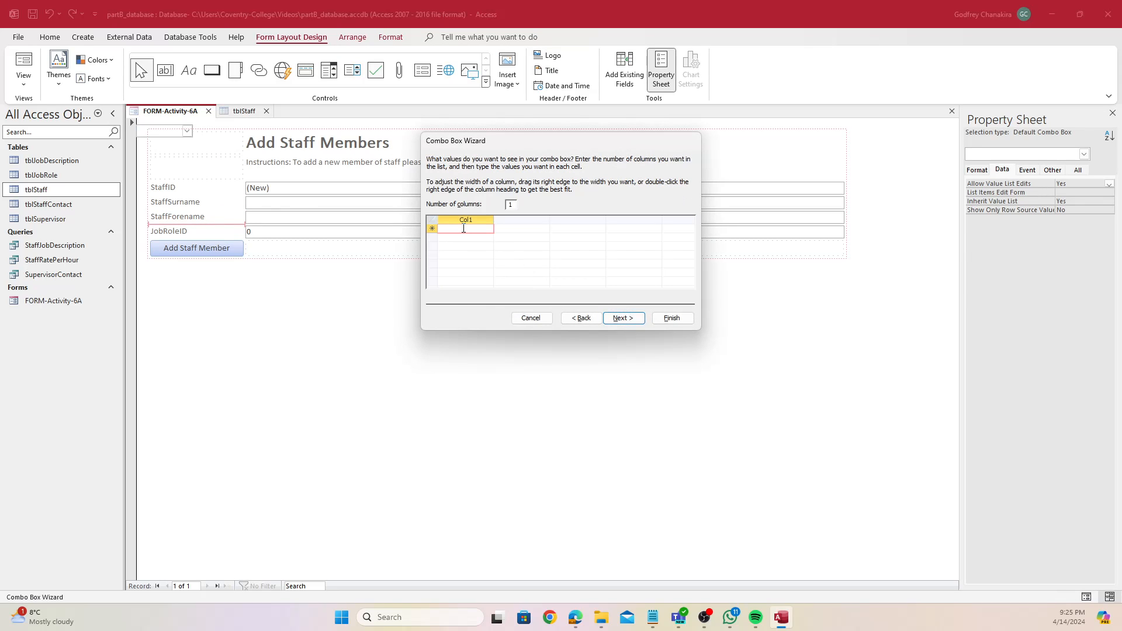
Enter Friday, Saturday and Both Days as the combo box's values in a single column
text(Friday)
click(458, 237)
text(Sa)
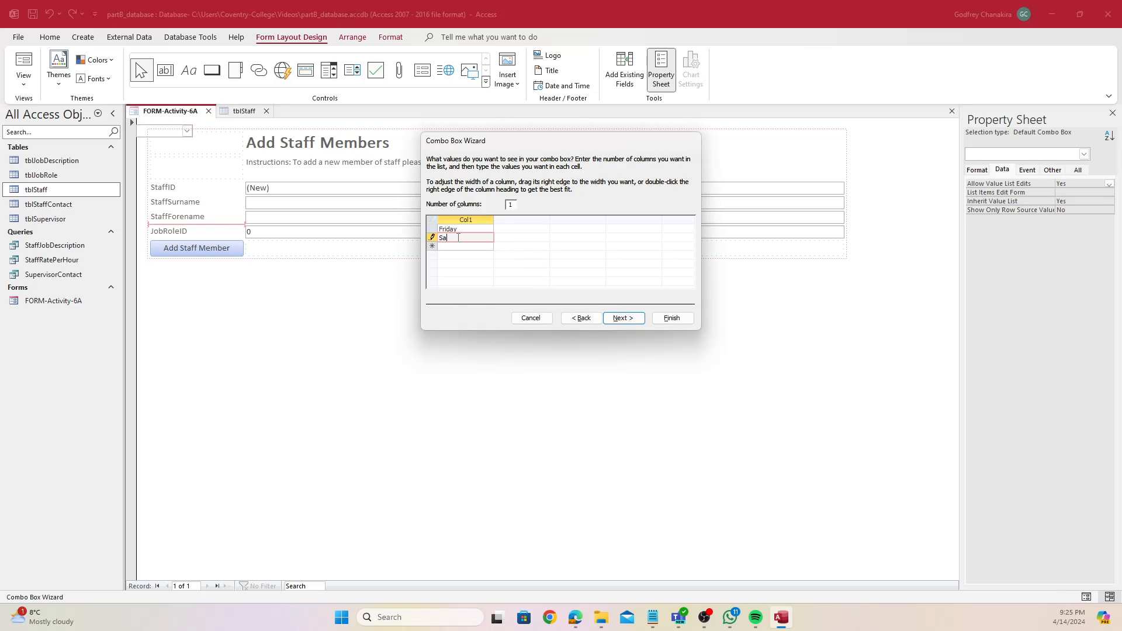
text(turday)
click(466, 246)
text(N)
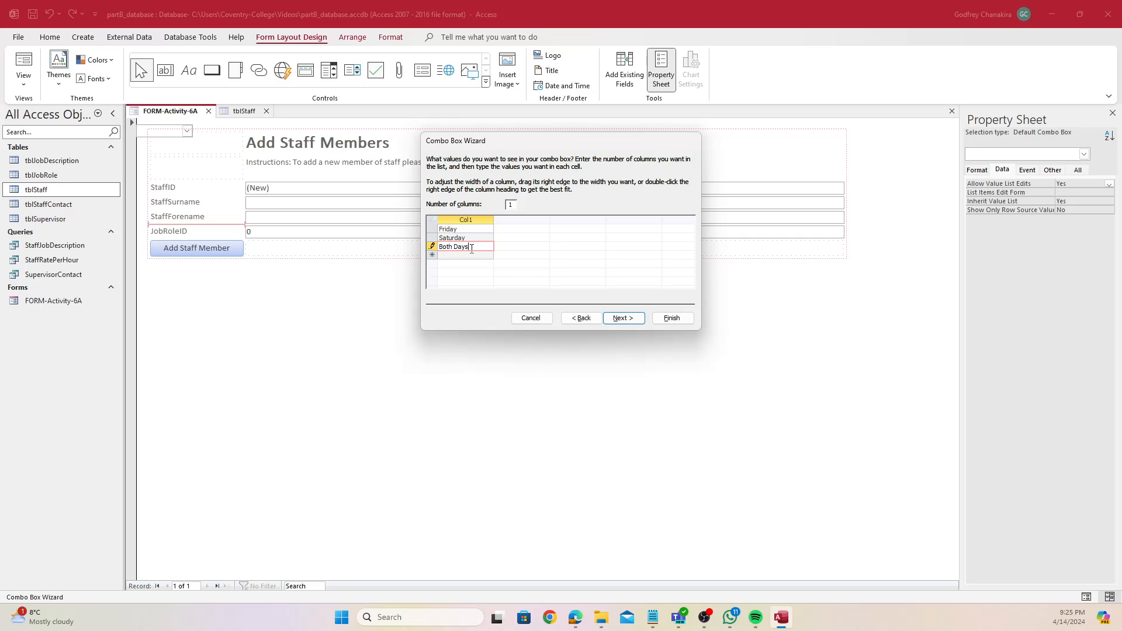
Store the combo box's selected value in the Availability field and finish the wizard with the default label
click(622, 318)
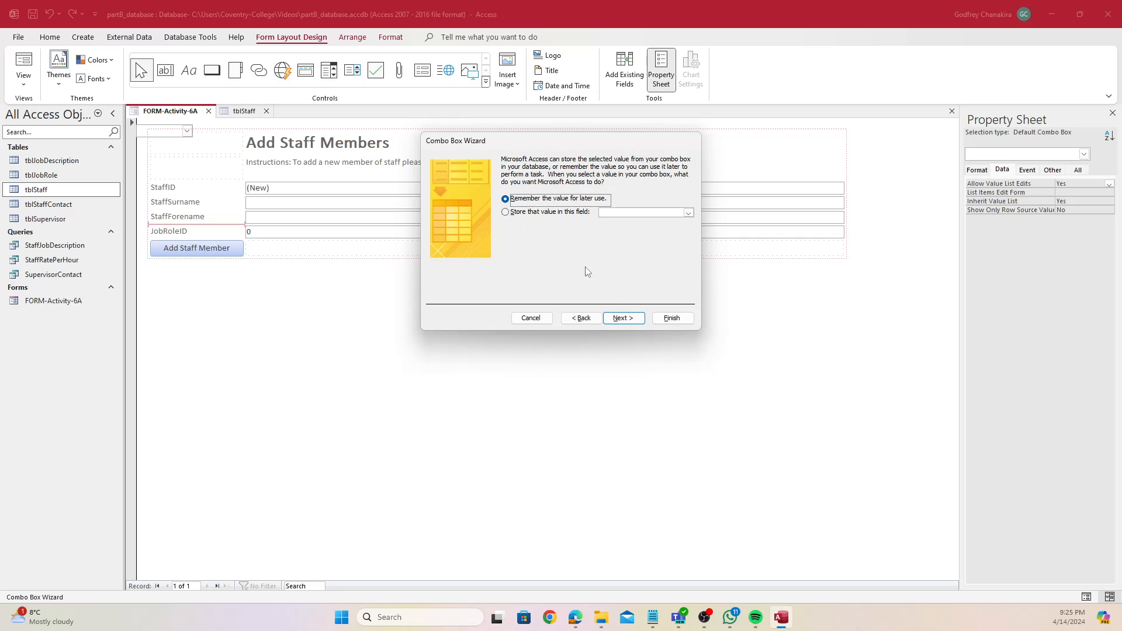
click(566, 213)
click(565, 214)
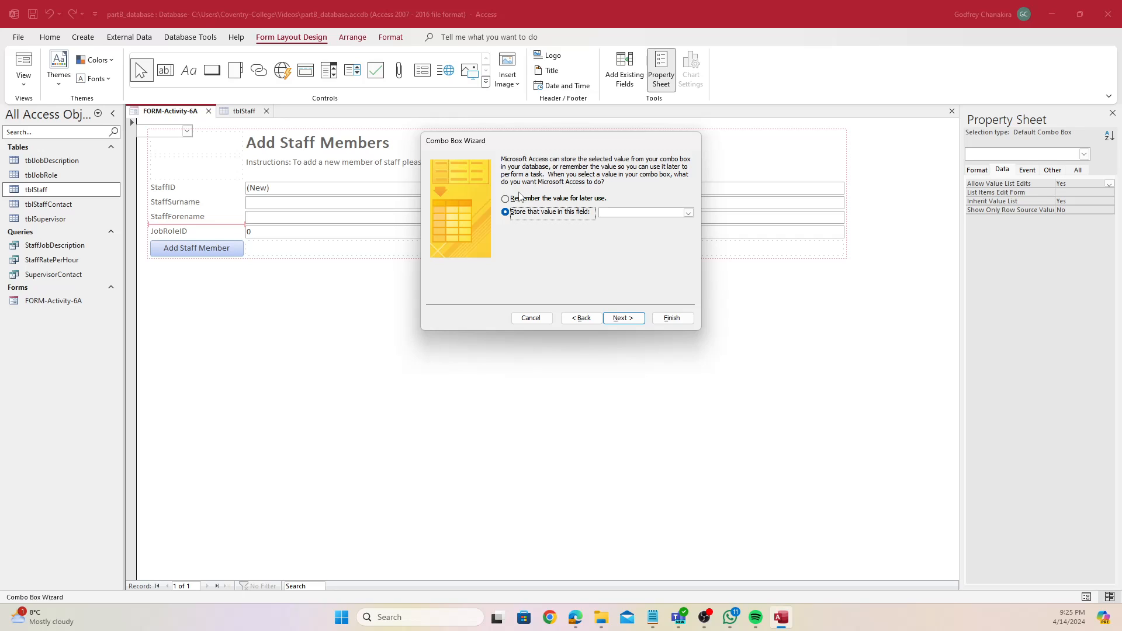
click(688, 213)
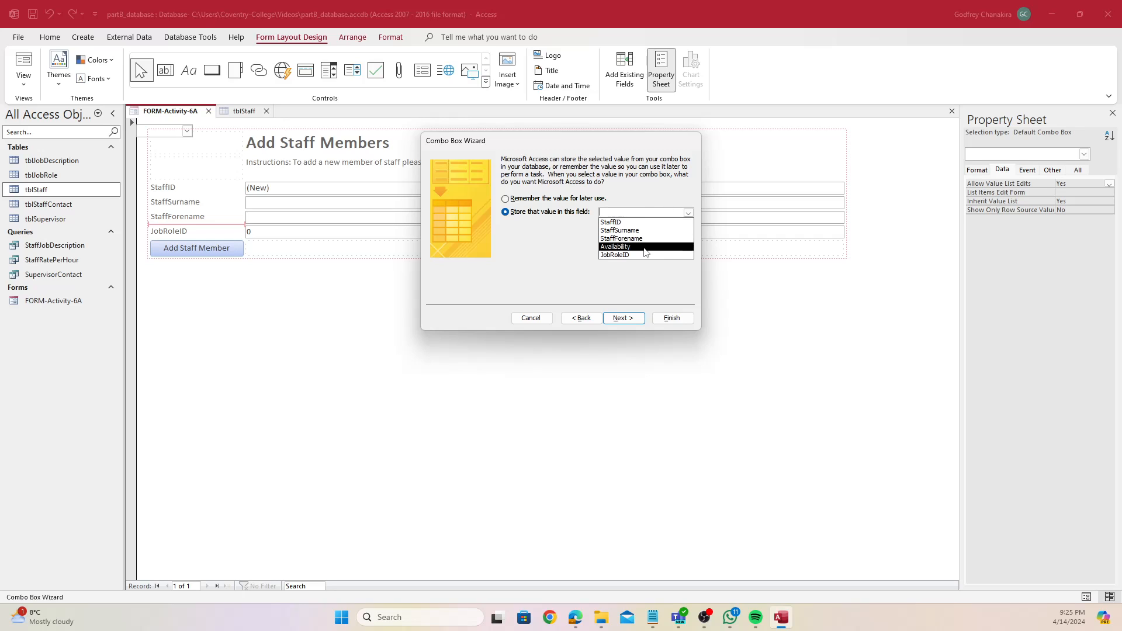
click(616, 247)
click(624, 319)
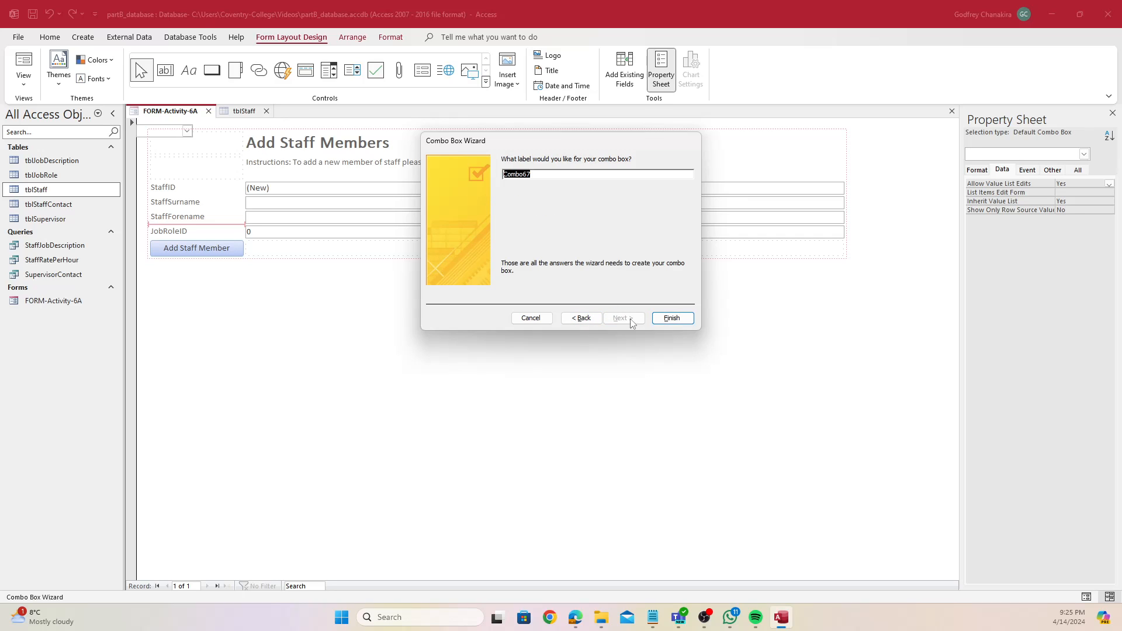
click(671, 318)
click(607, 406)
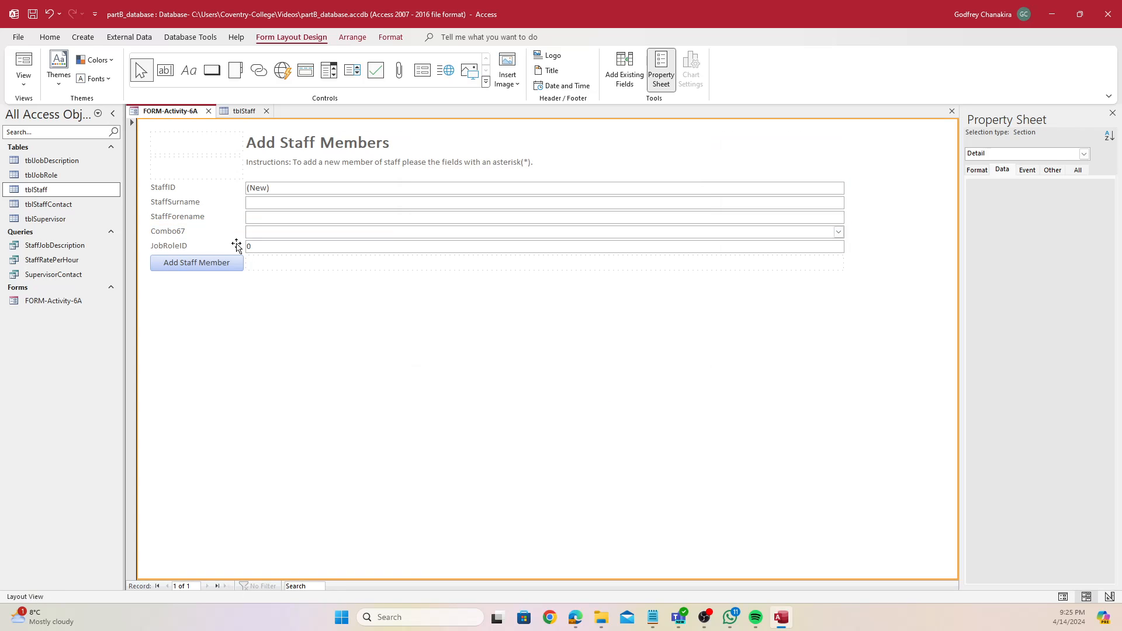
Change the new combo box's label to Select Availability
click(158, 236)
drag(197, 231, 64, 230)
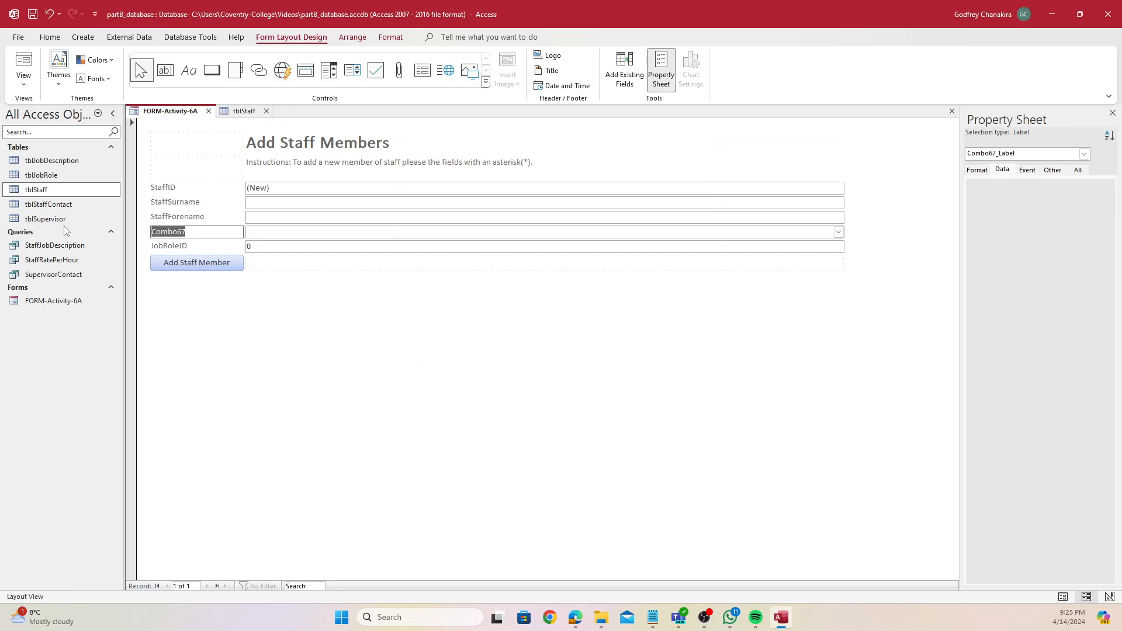
text(Select Availability)
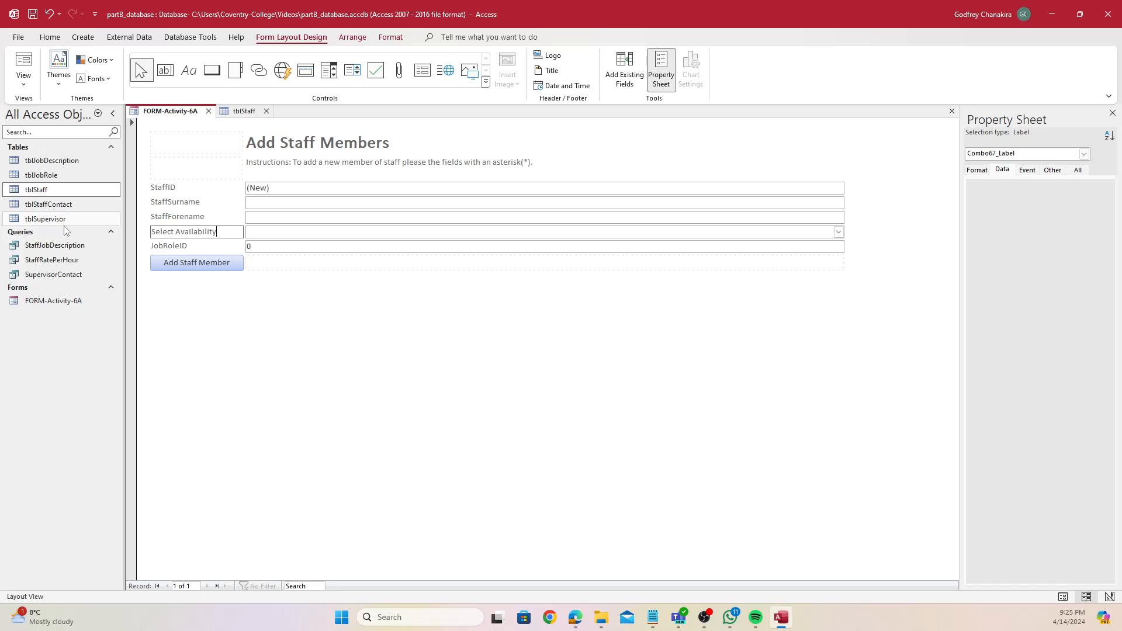
click(369, 472)
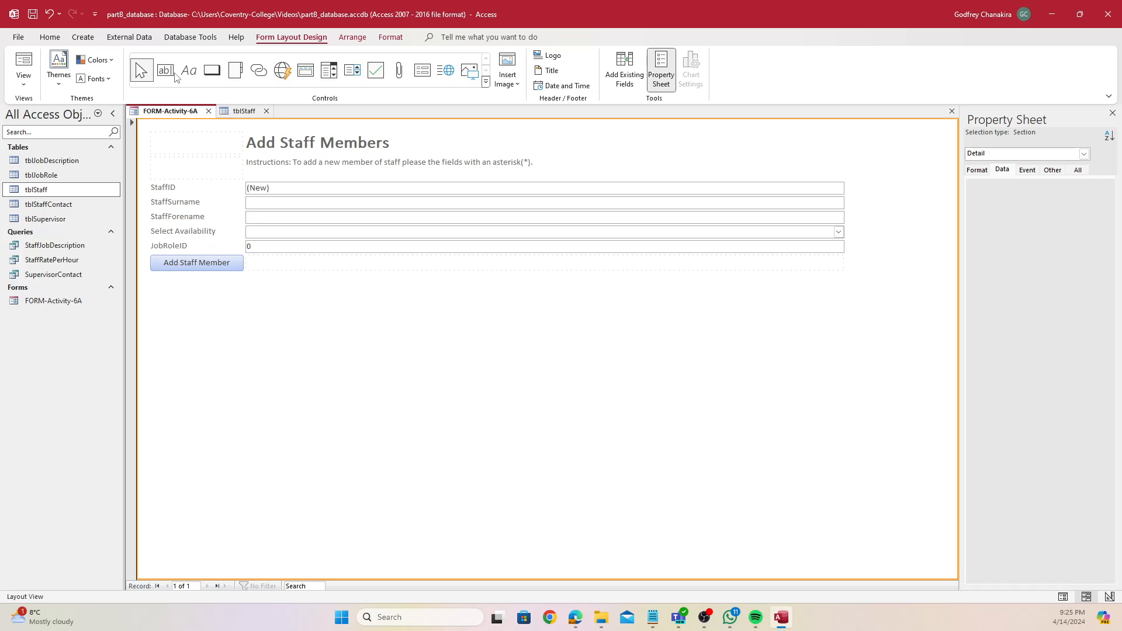
Insert the word complete after please in the form's instructions text
click(282, 166)
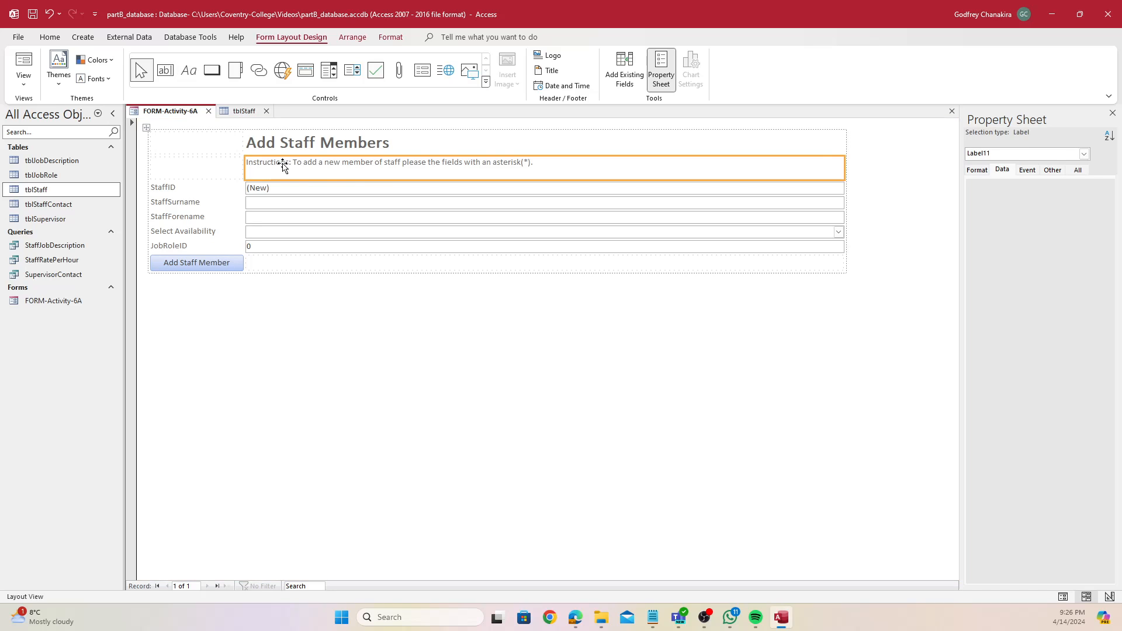
click(431, 165)
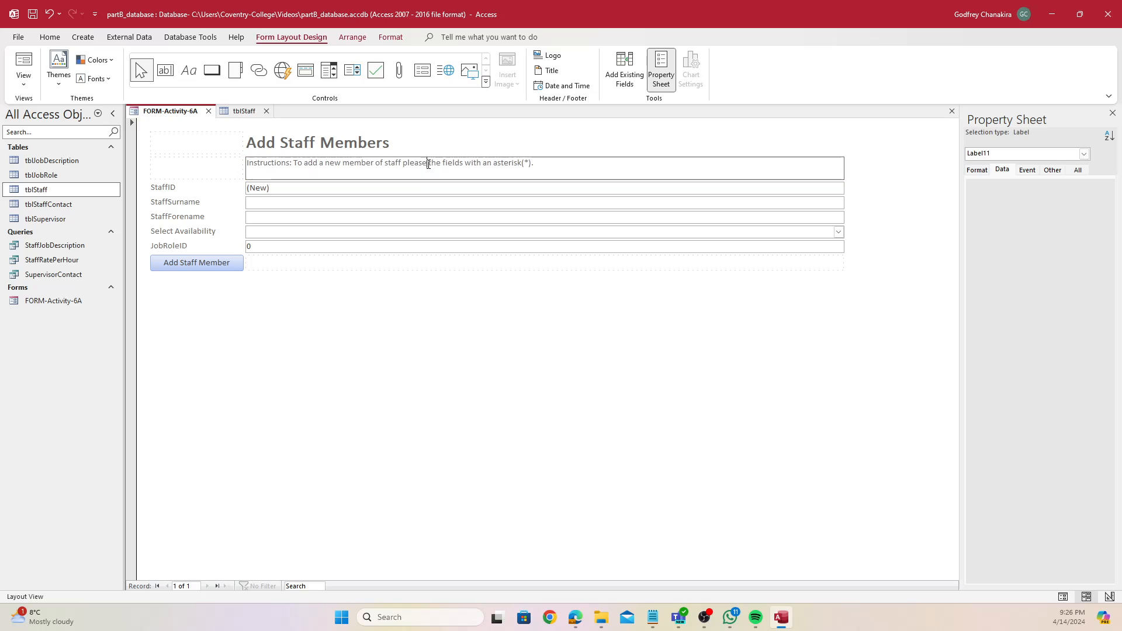
double_click(426, 163)
click(430, 163)
text(complete)
click(490, 286)
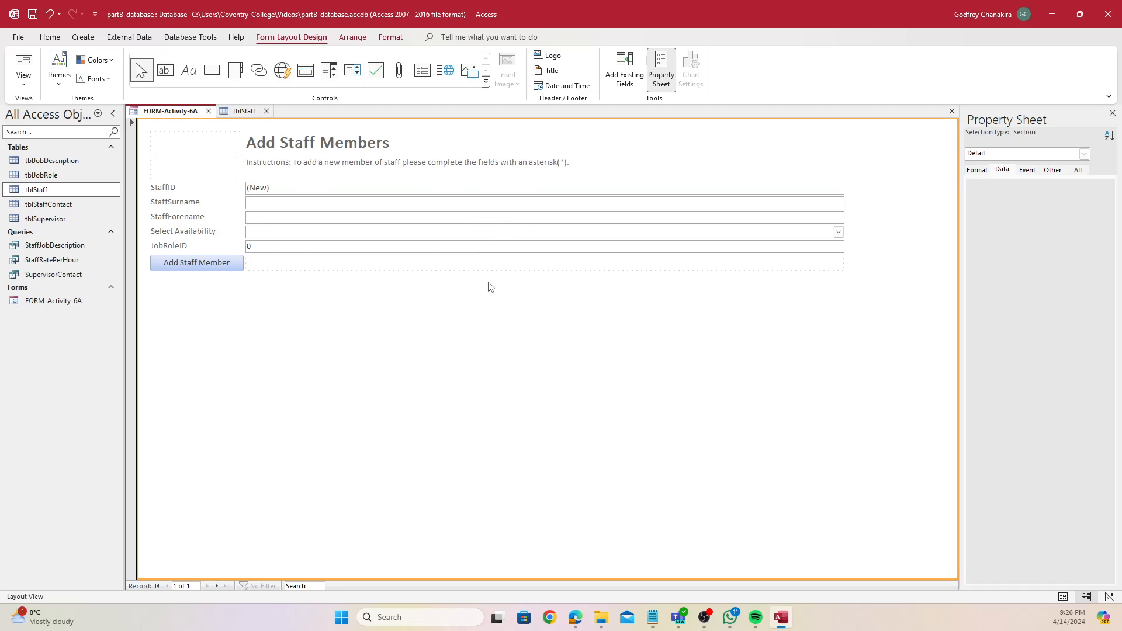
Add asterisk labels in front of the StaffSurname, StaffForename, Select Availability and JobRoleID labels
click(189, 70)
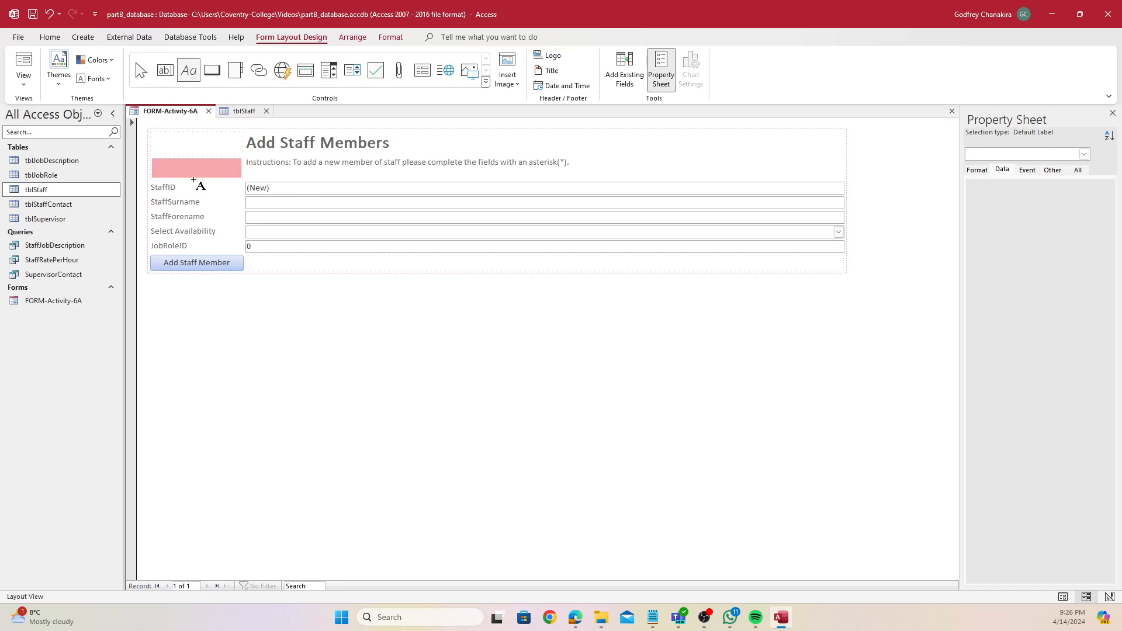
click(147, 206)
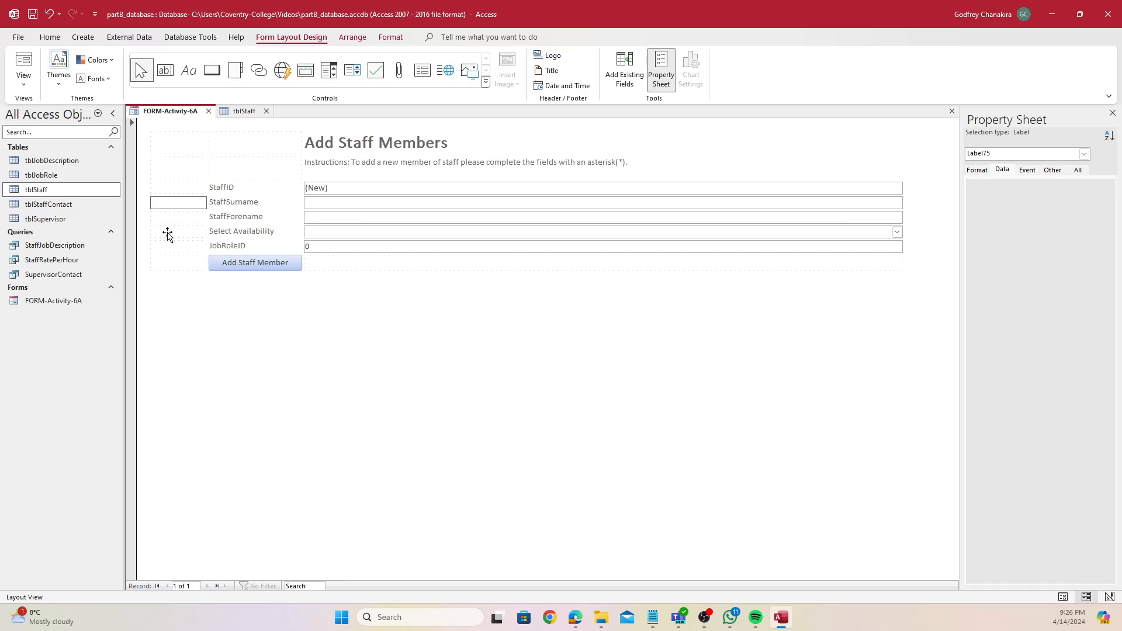
text(*)
click(186, 220)
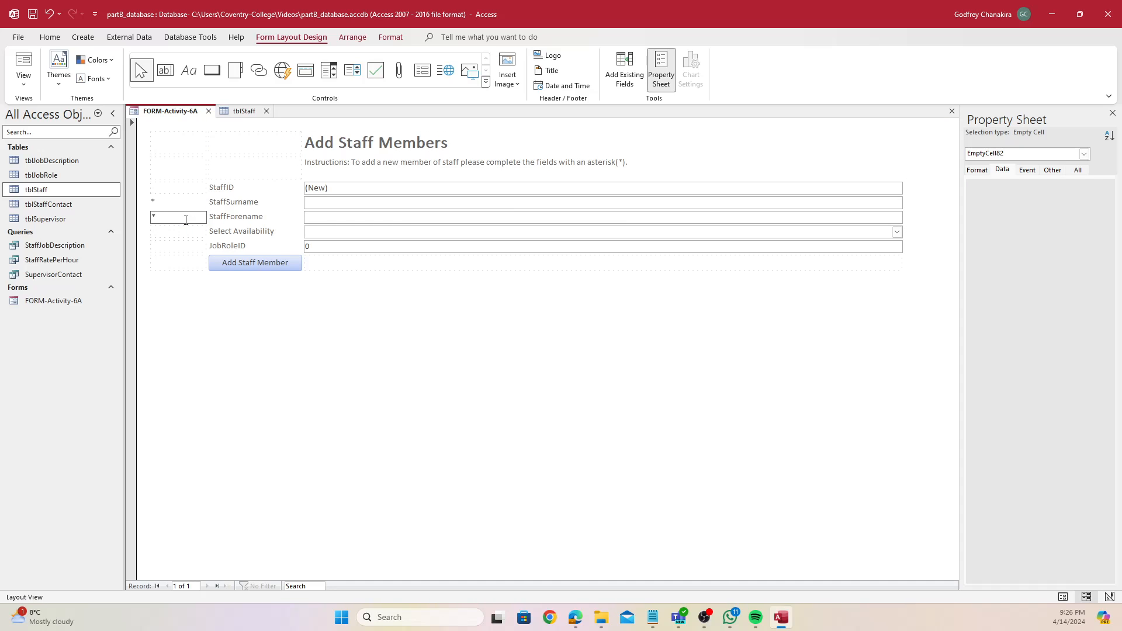
text(*)
click(161, 233)
click(185, 244)
Narrow the asterisk column so the asterisks sit close to the field labels
click(198, 192)
click(202, 203)
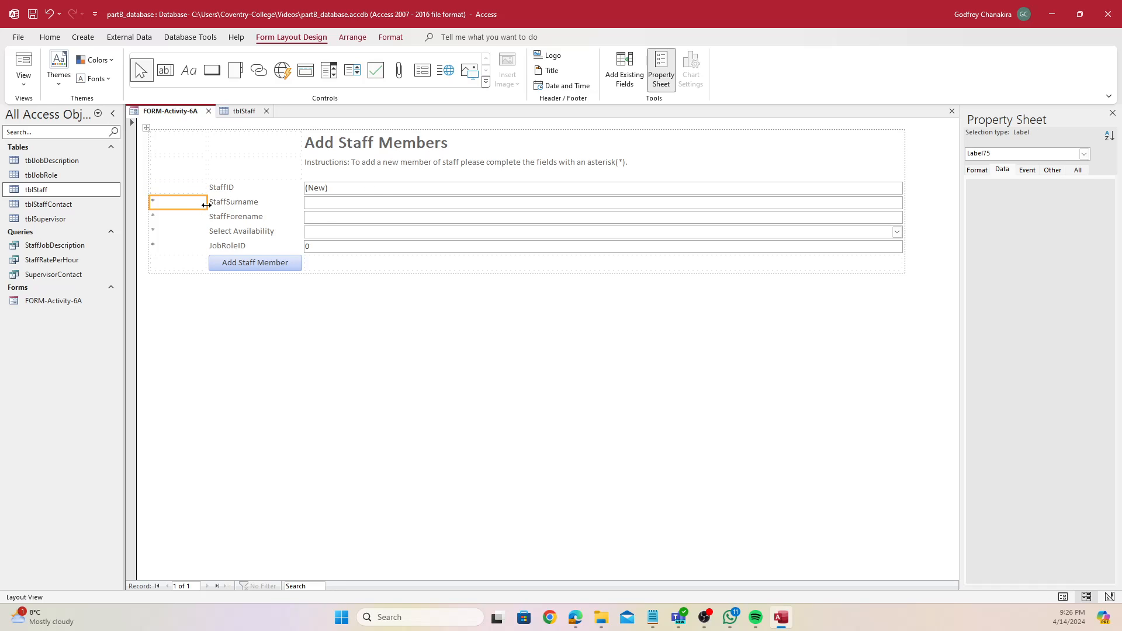
drag(202, 204, 161, 207)
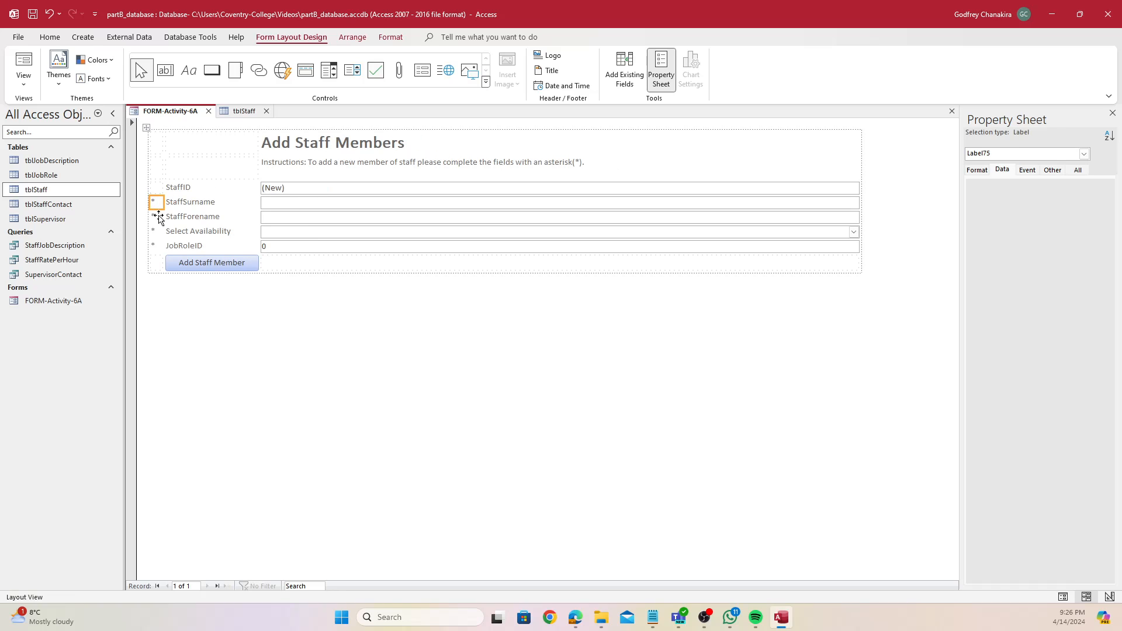
Set the font colour of all four asterisk labels to red (#ED1C24)
ctrl+click(157, 217)
ctrl+click(156, 232)
ctrl+click(155, 246)
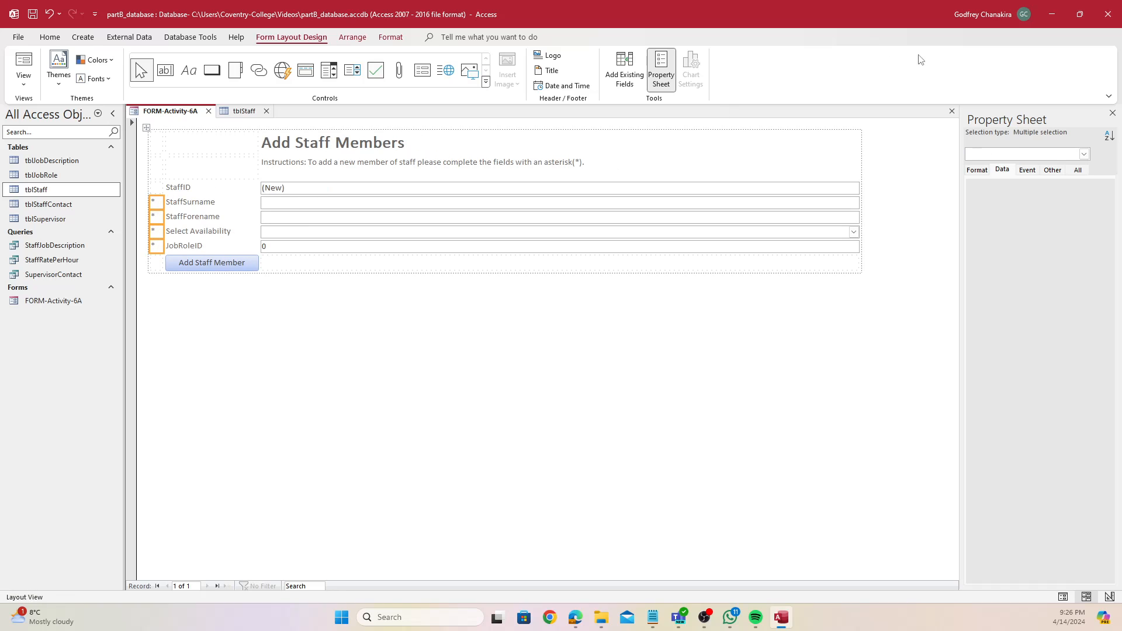
click(988, 173)
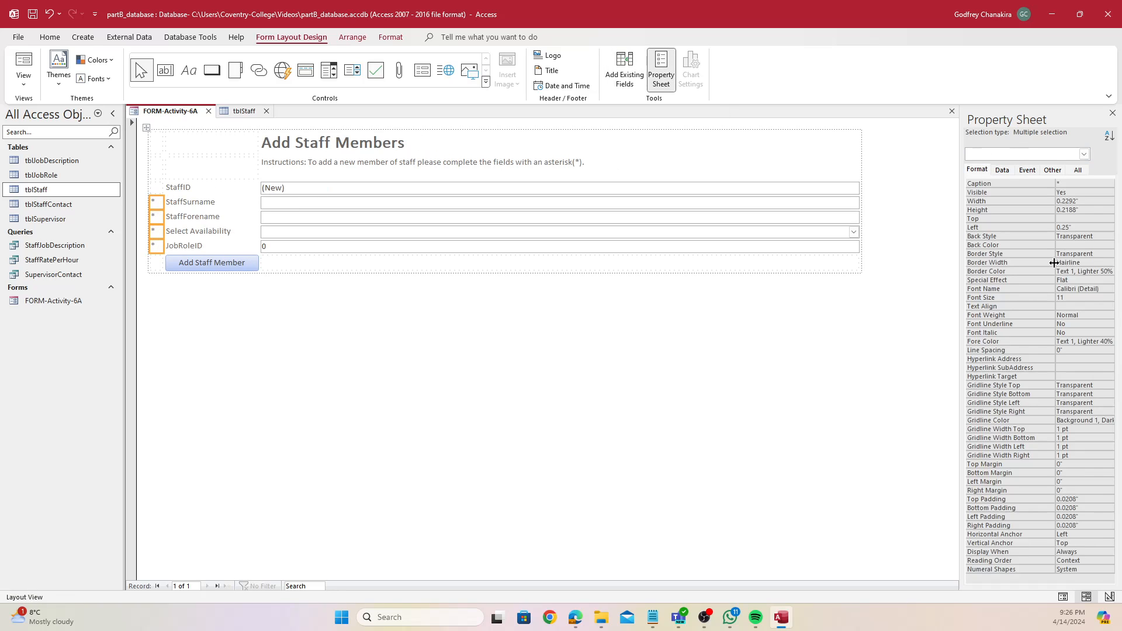
click(1101, 342)
click(1099, 341)
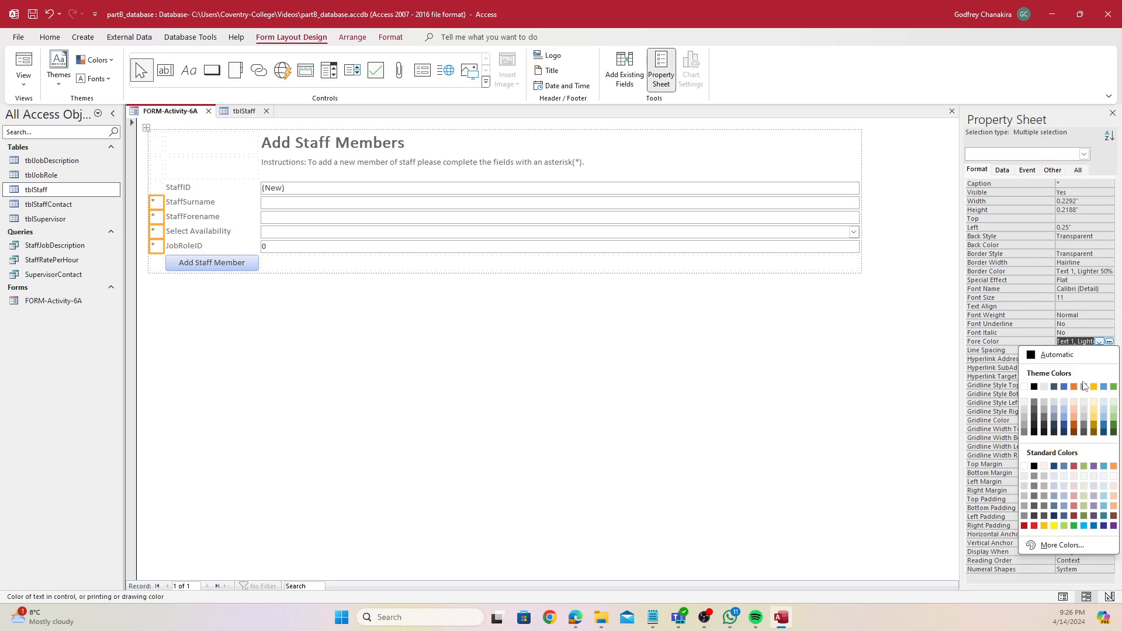
click(1034, 526)
click(483, 344)
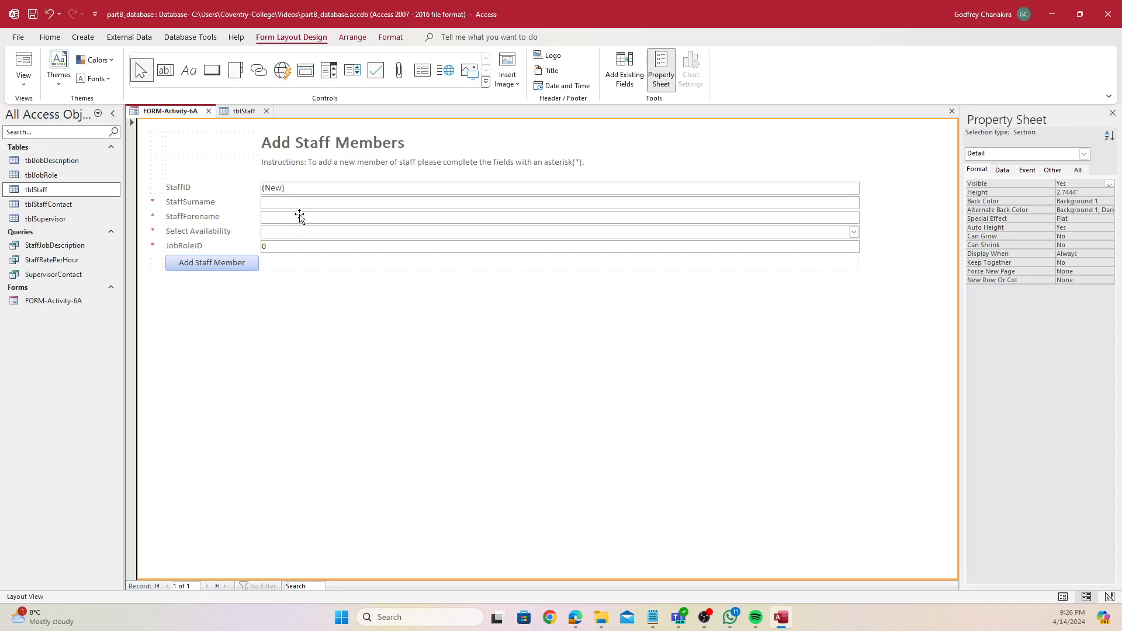
Examine the JobRoleID column in tblStaff and the matching job roles in tblJobRole
click(244, 111)
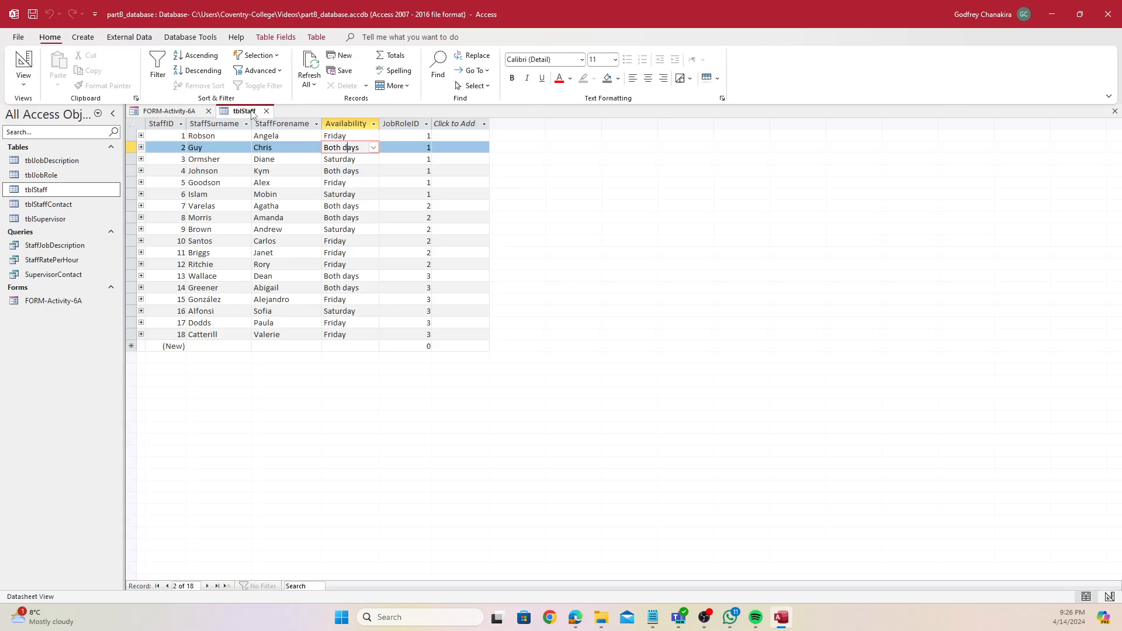
click(410, 118)
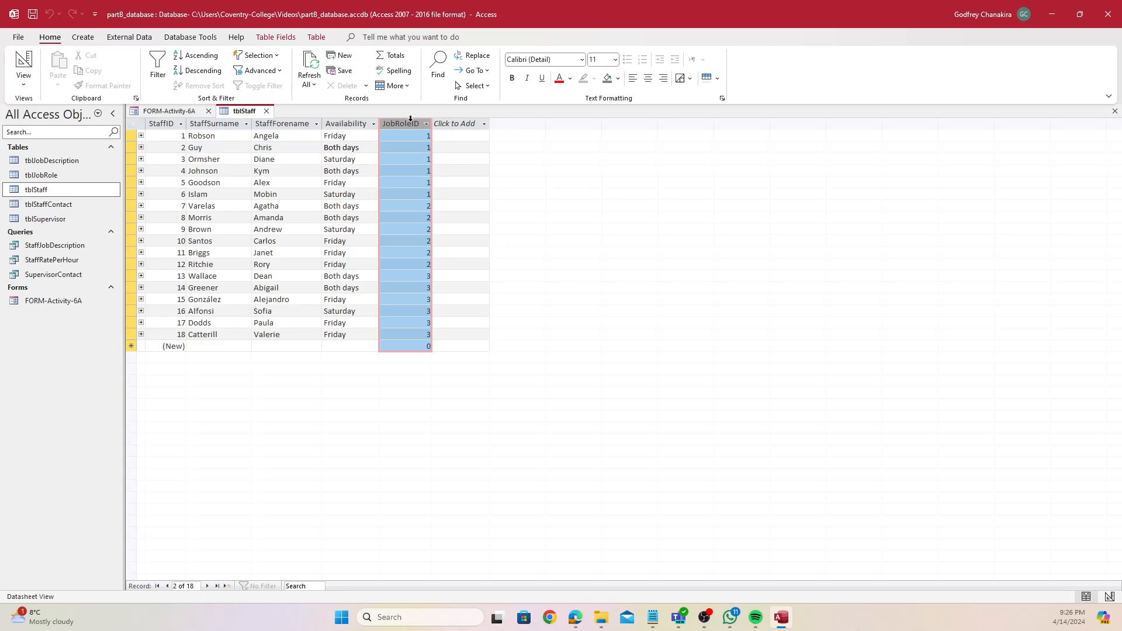
double_click(38, 176)
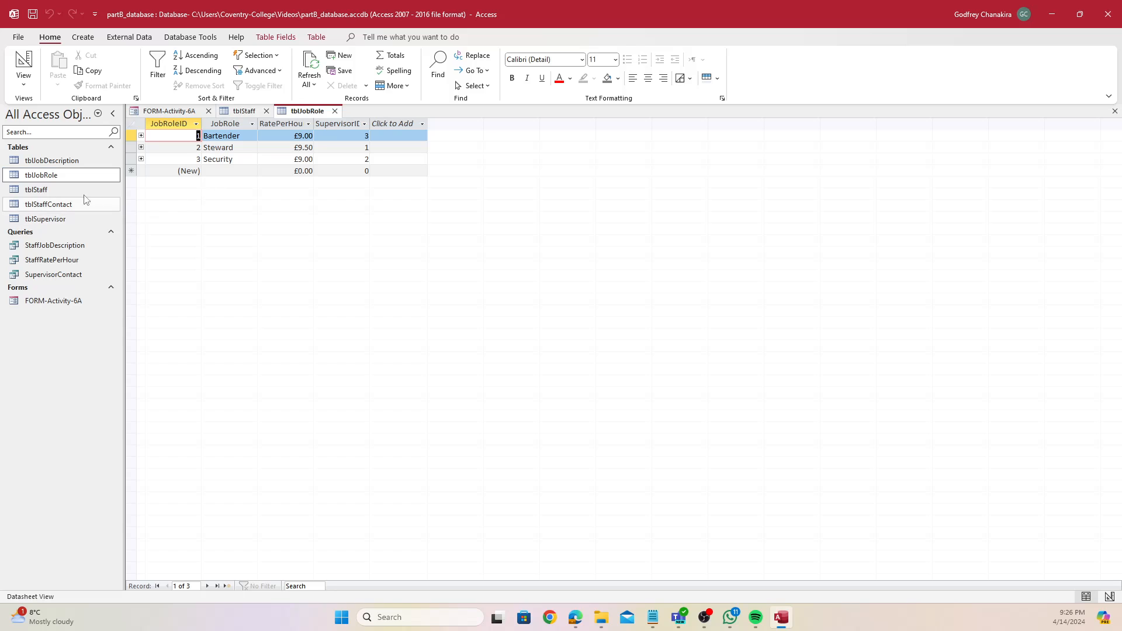
click(335, 112)
Insert a combo box on FORM-Activity-6A between Select Availability and JobRoleID that gets its values from the tblJobRole table
click(168, 117)
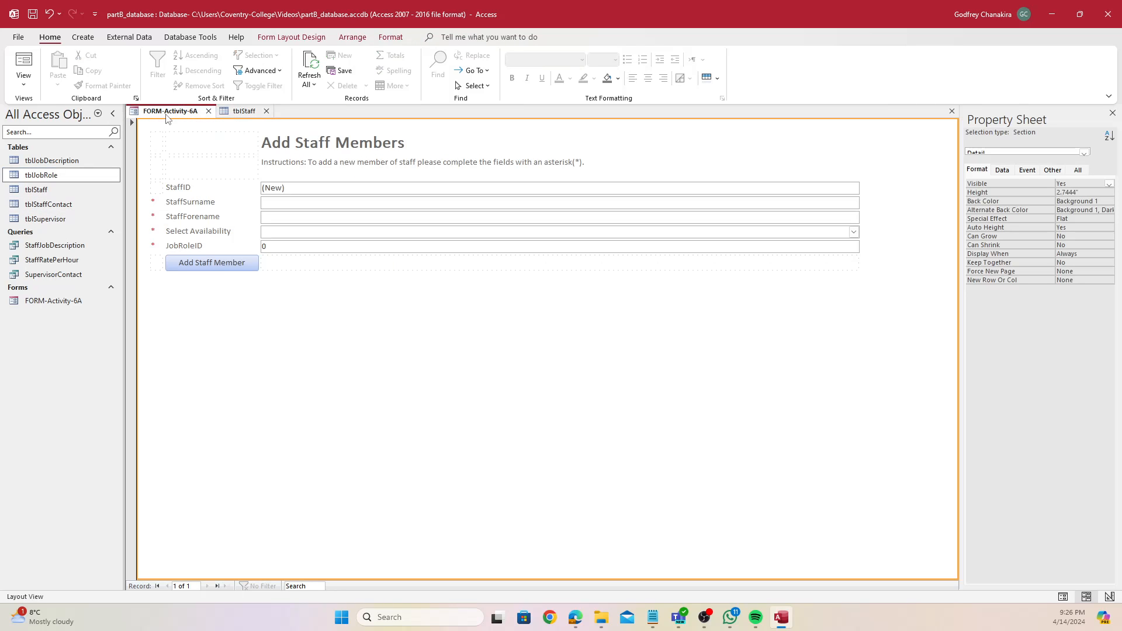
click(291, 37)
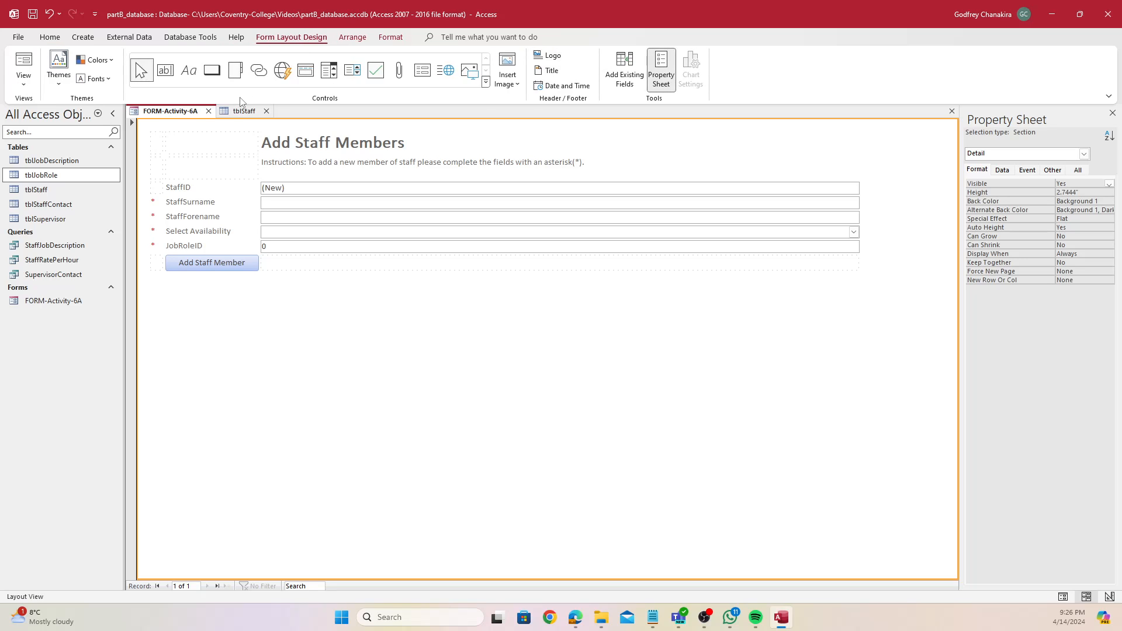
click(353, 71)
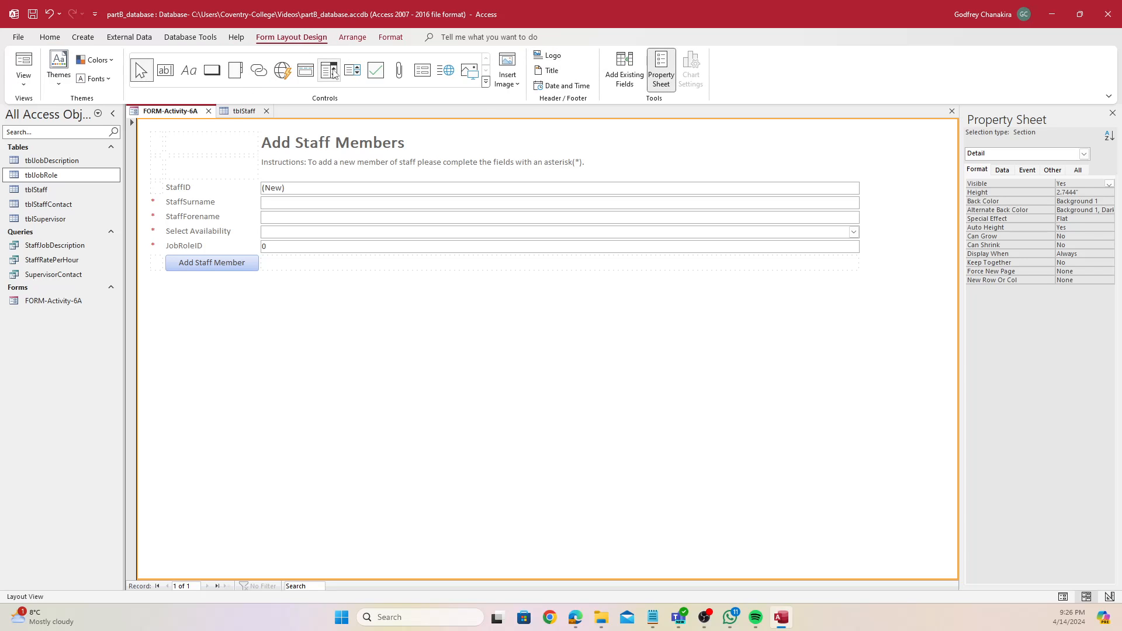
click(204, 246)
click(520, 218)
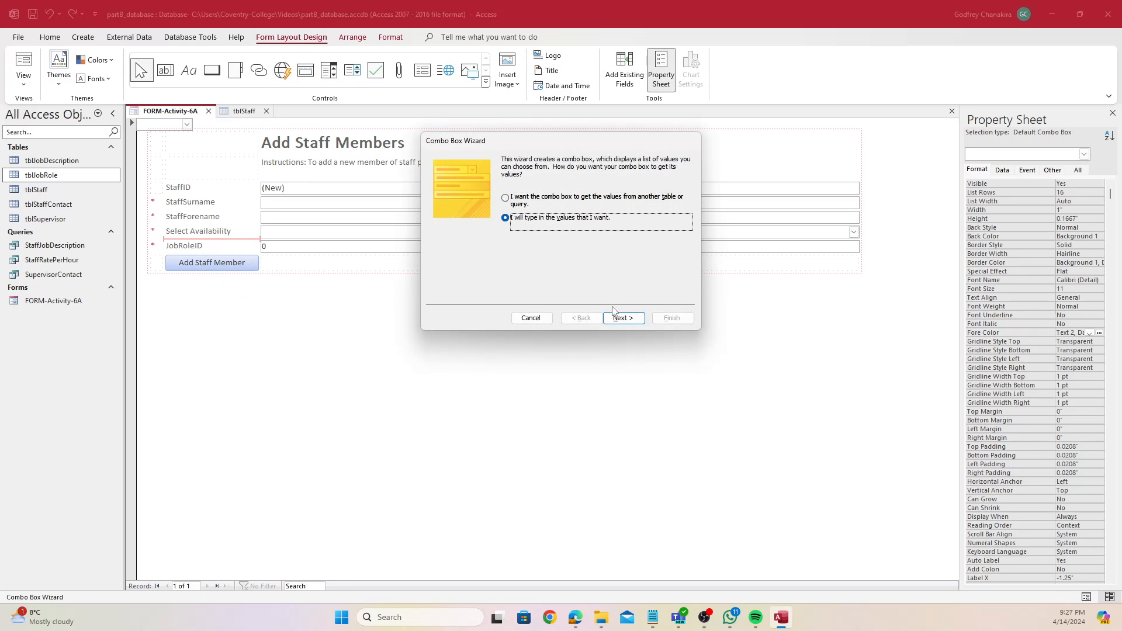
click(547, 321)
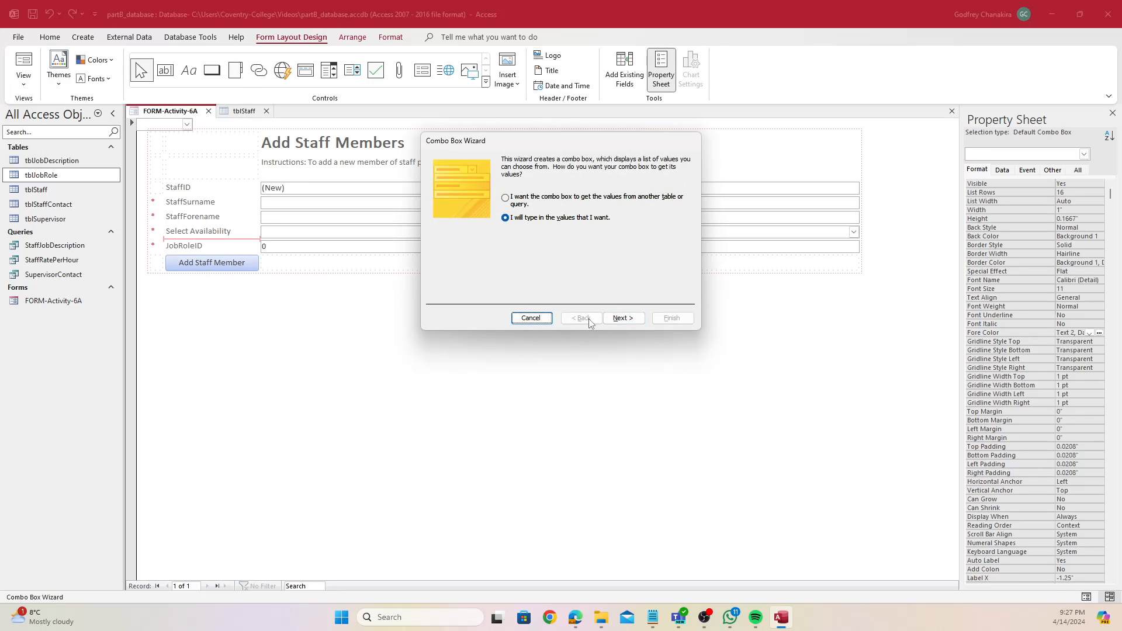
click(565, 201)
click(638, 319)
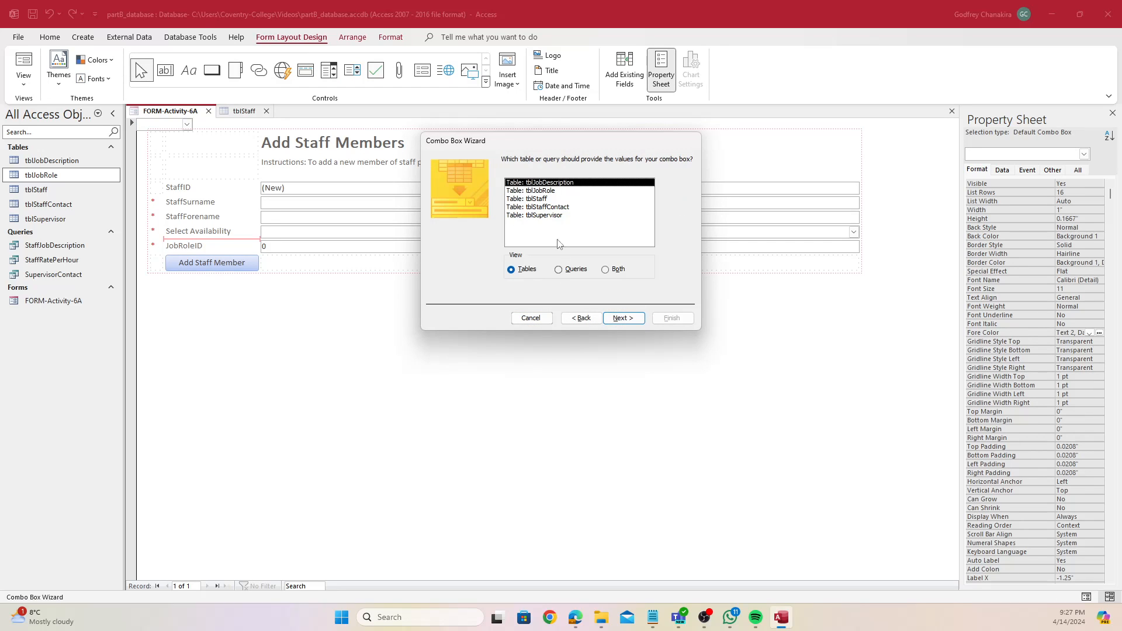
click(618, 320)
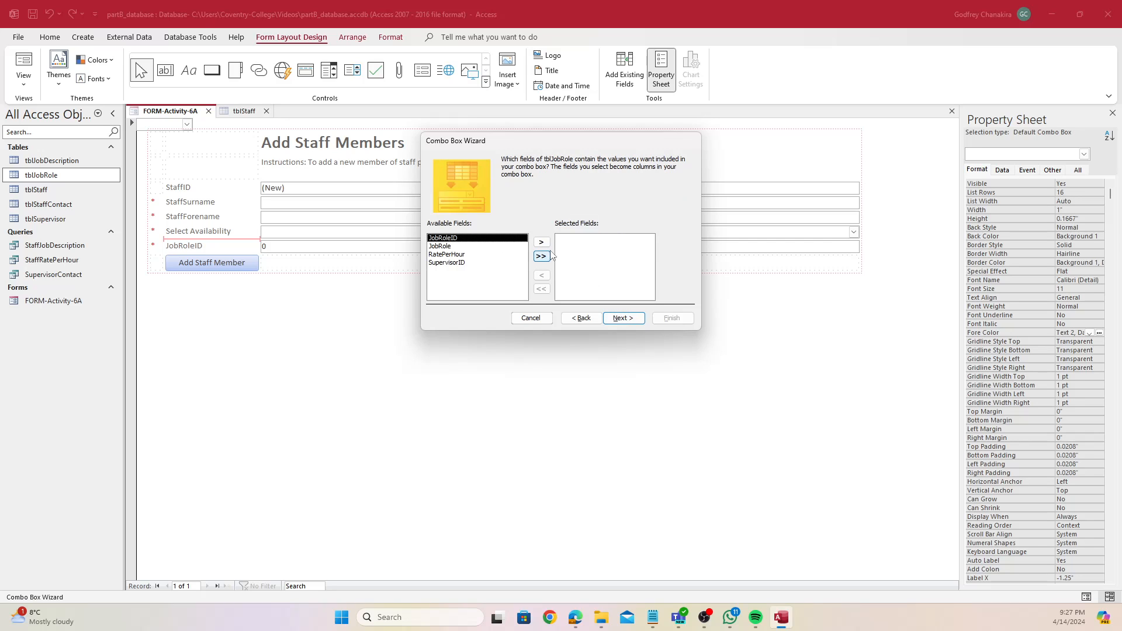
Include all tblJobRole fields in the combo box, keeping the default sort order and column layout
click(550, 256)
click(632, 321)
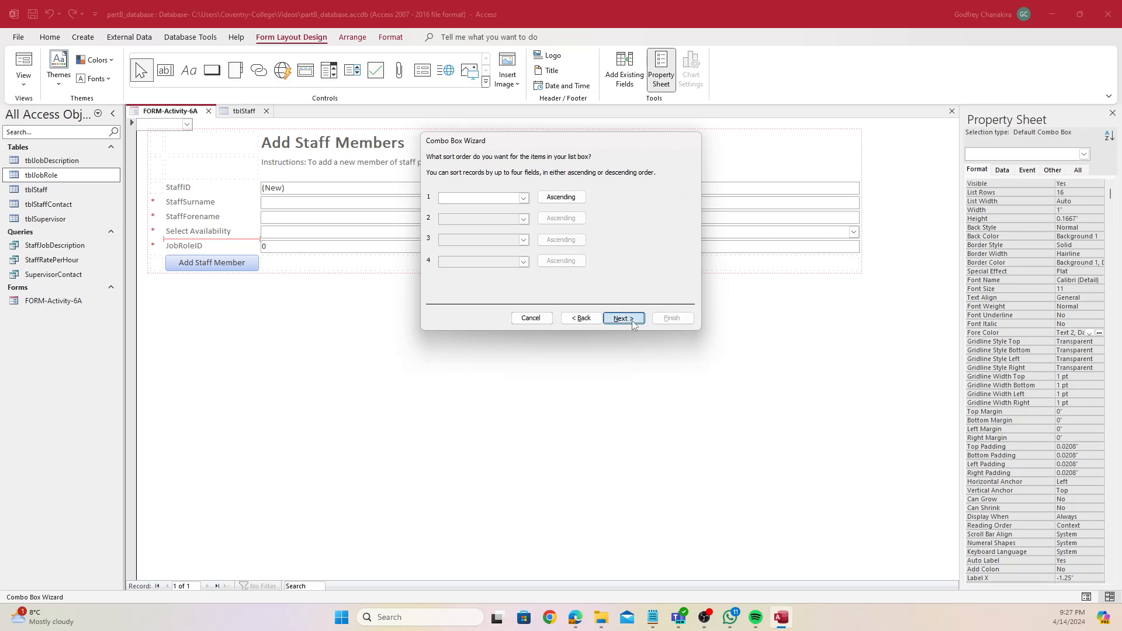
click(632, 321)
click(621, 318)
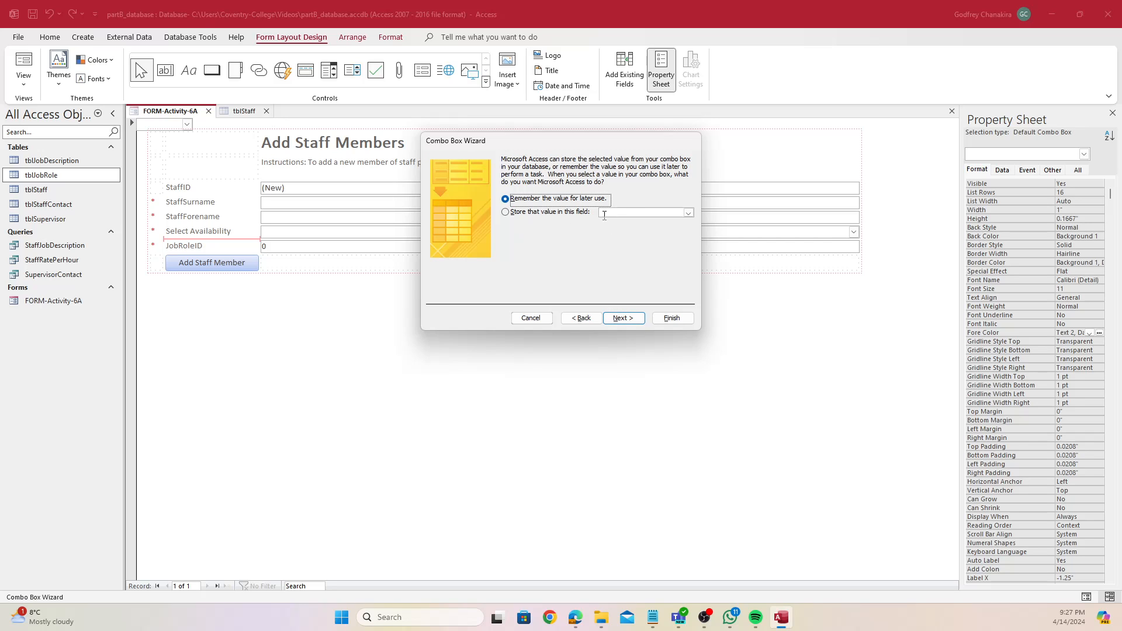
Store the combo box's value in JobRoleID, finish the wizard with the default label, and align the control with the fields above
click(585, 212)
click(689, 213)
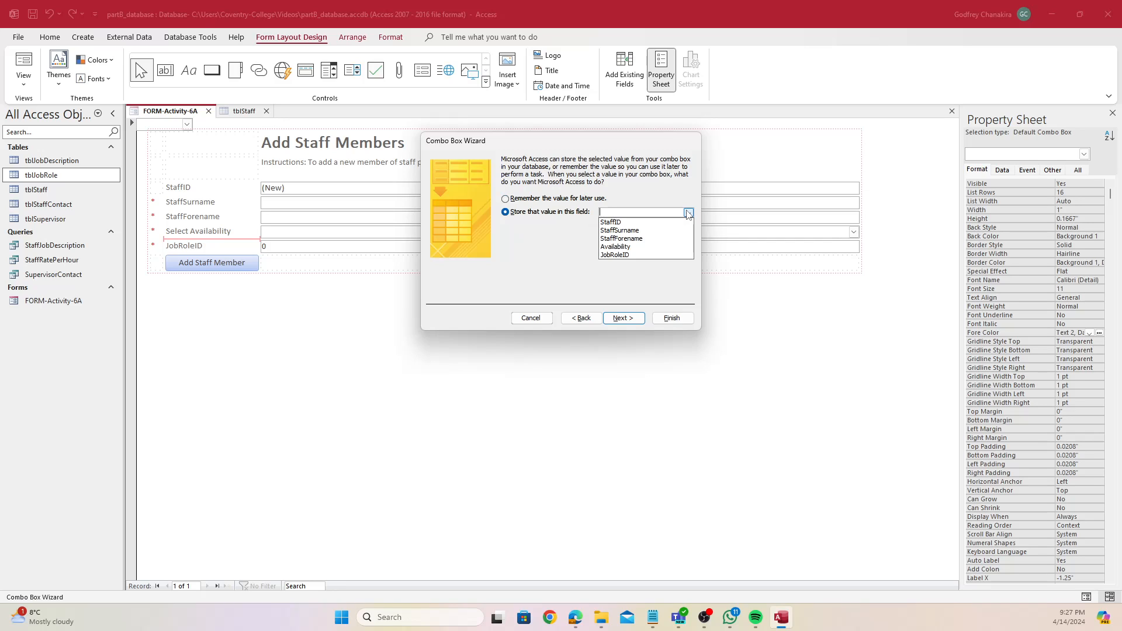
click(643, 255)
click(627, 323)
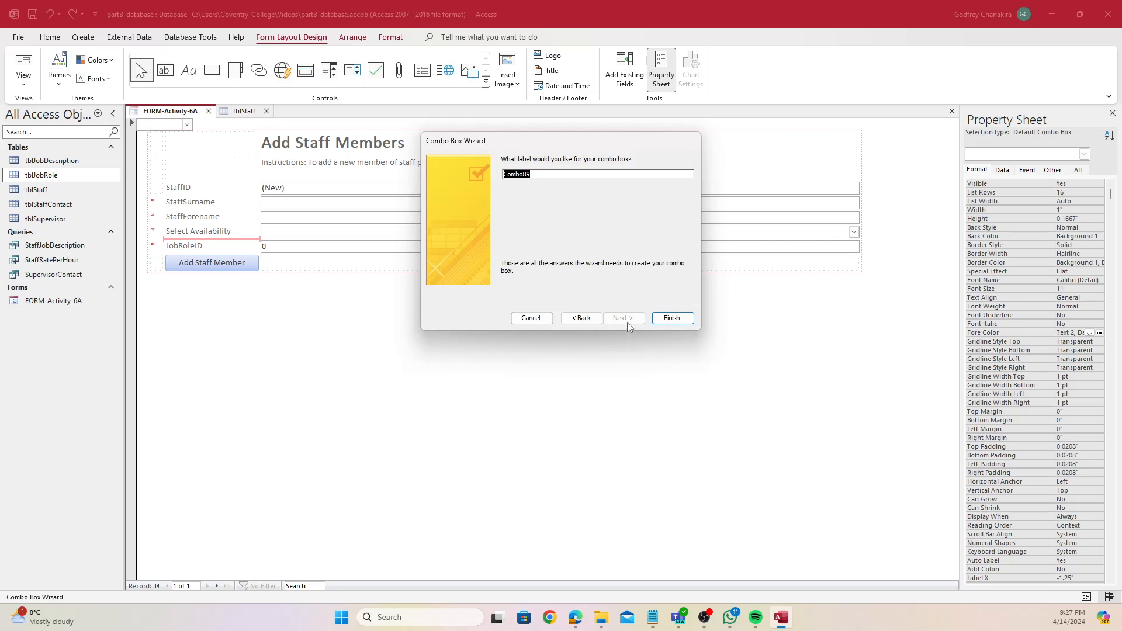
click(656, 321)
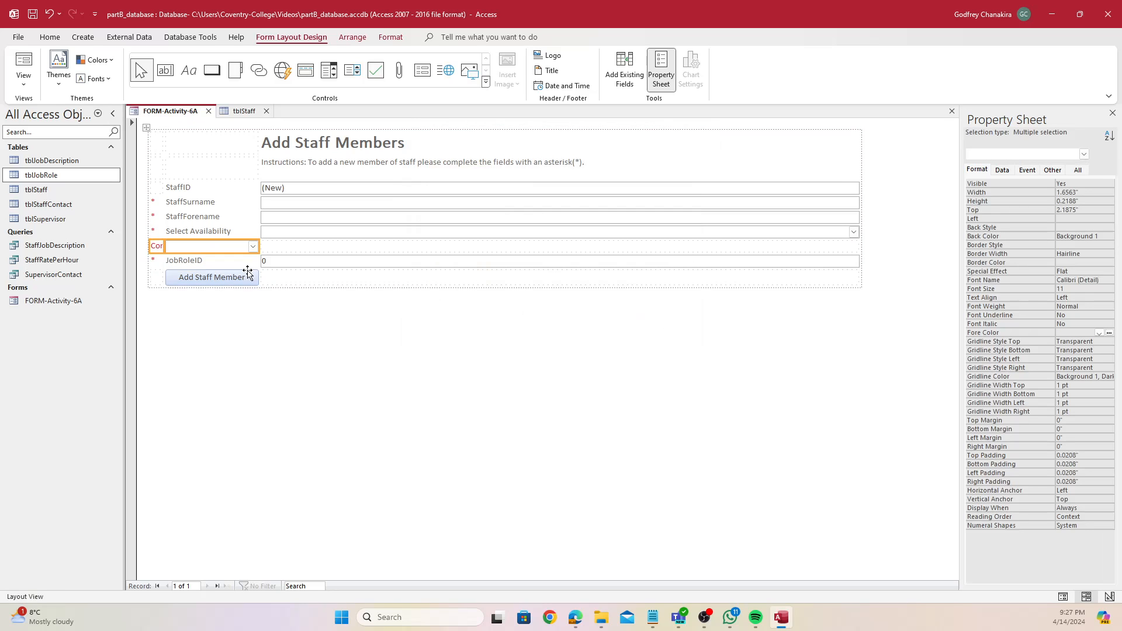
drag(215, 247, 278, 248)
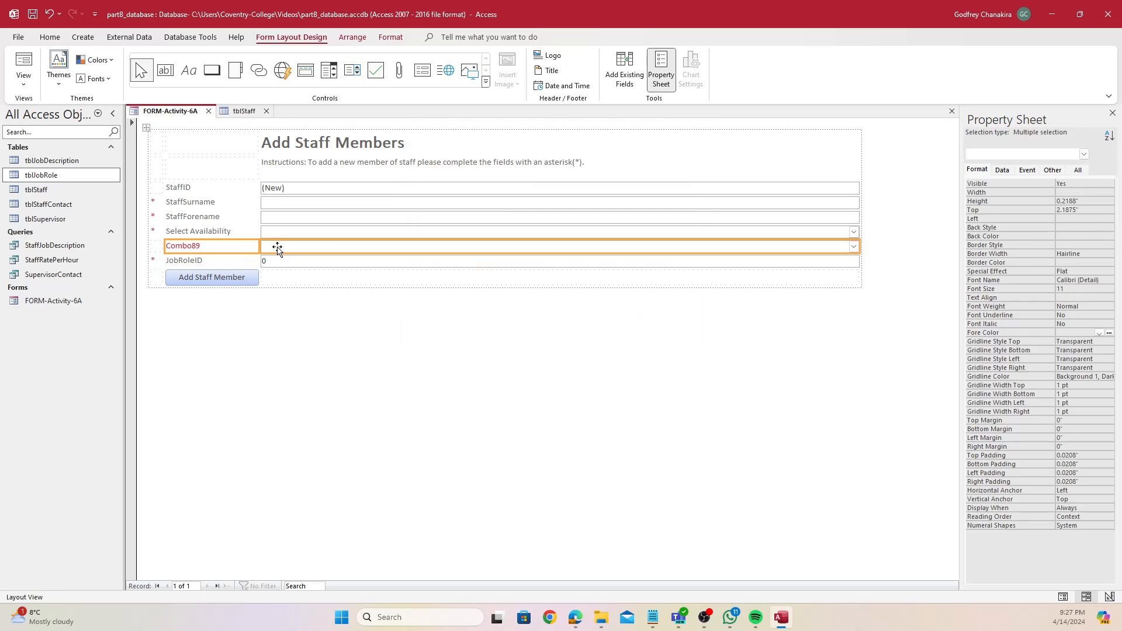
Delete the old JobRoleID label and text box, moving that row's asterisk beside the new combo box
click(224, 261)
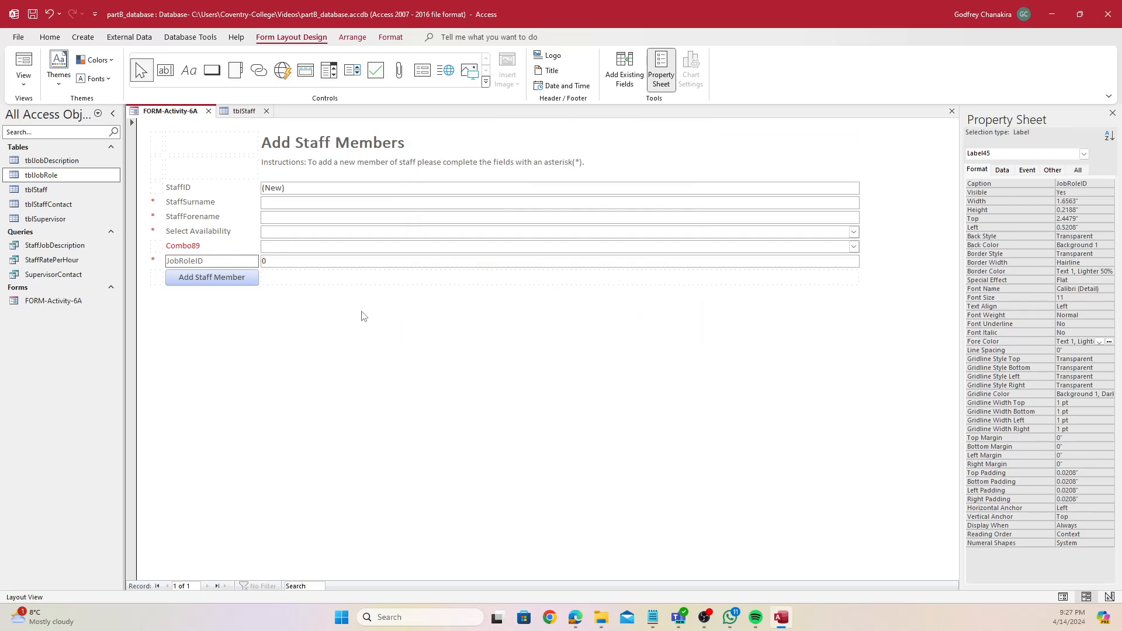
click(179, 263)
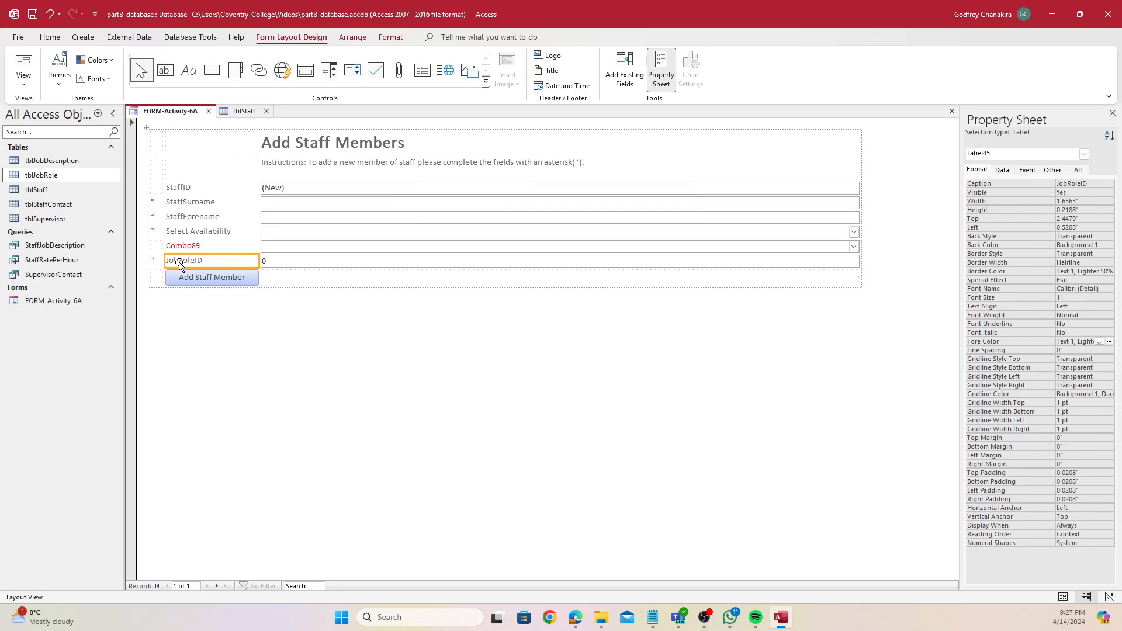
key(Delete)
drag(153, 261, 156, 246)
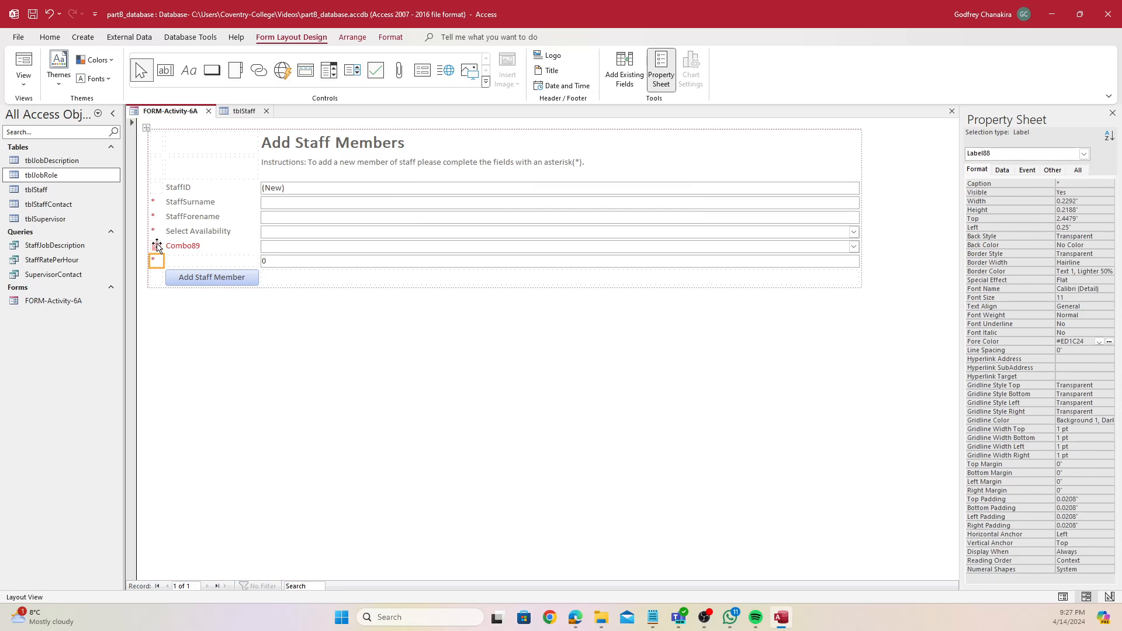
click(283, 264)
key(Delete)
Change the new combo box's label to Select Job Role
click(220, 250)
double_click(220, 249)
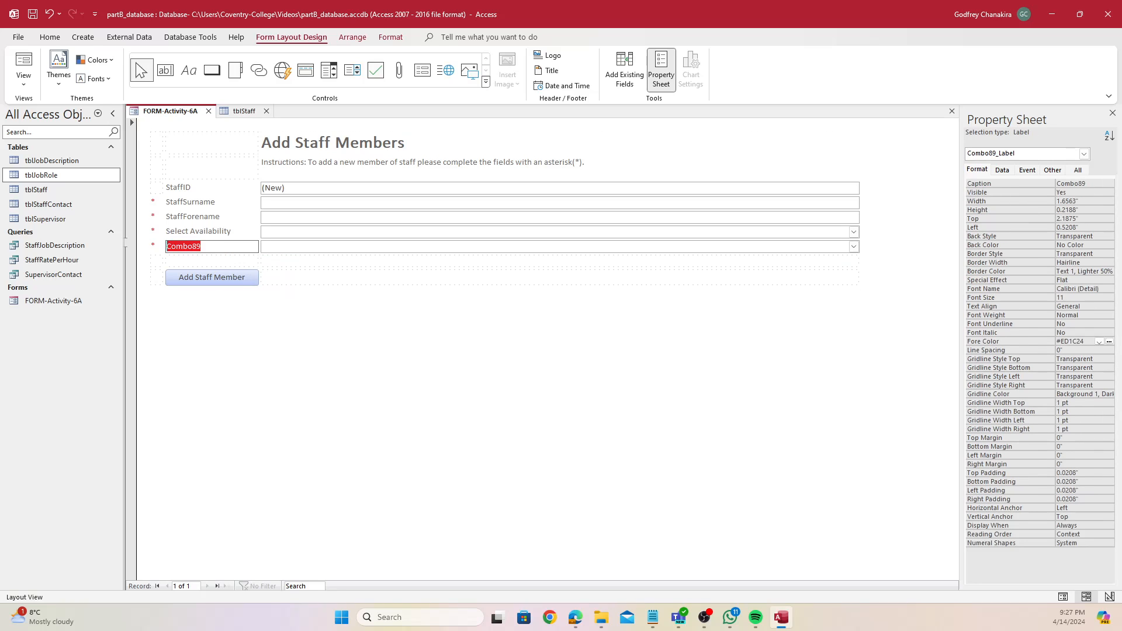
text(Select Job)
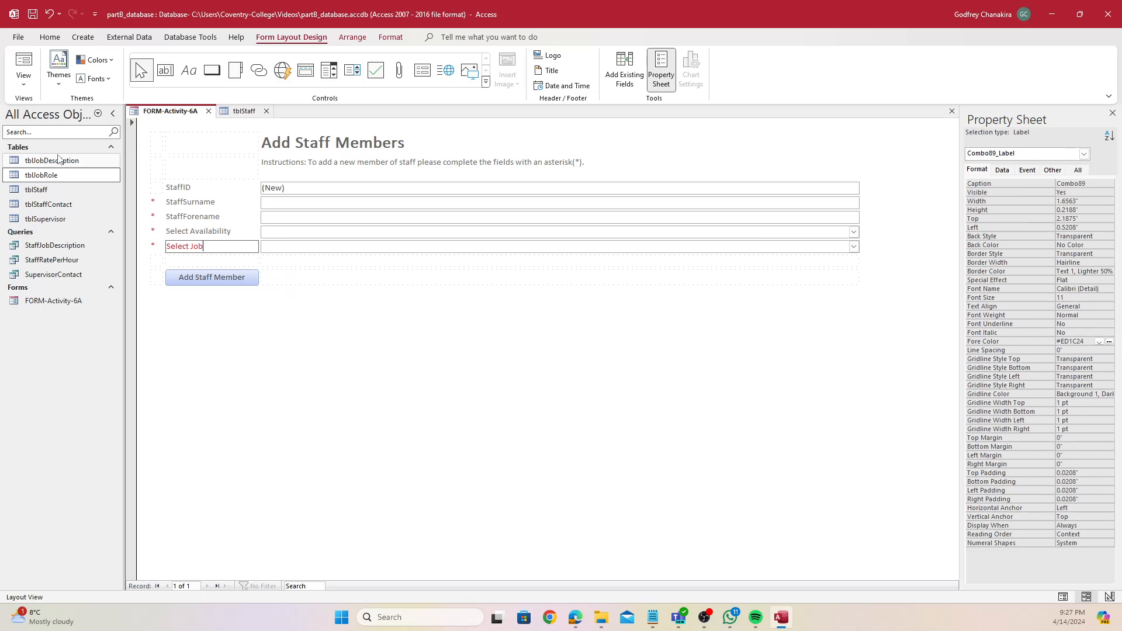
text( Role)
click(658, 278)
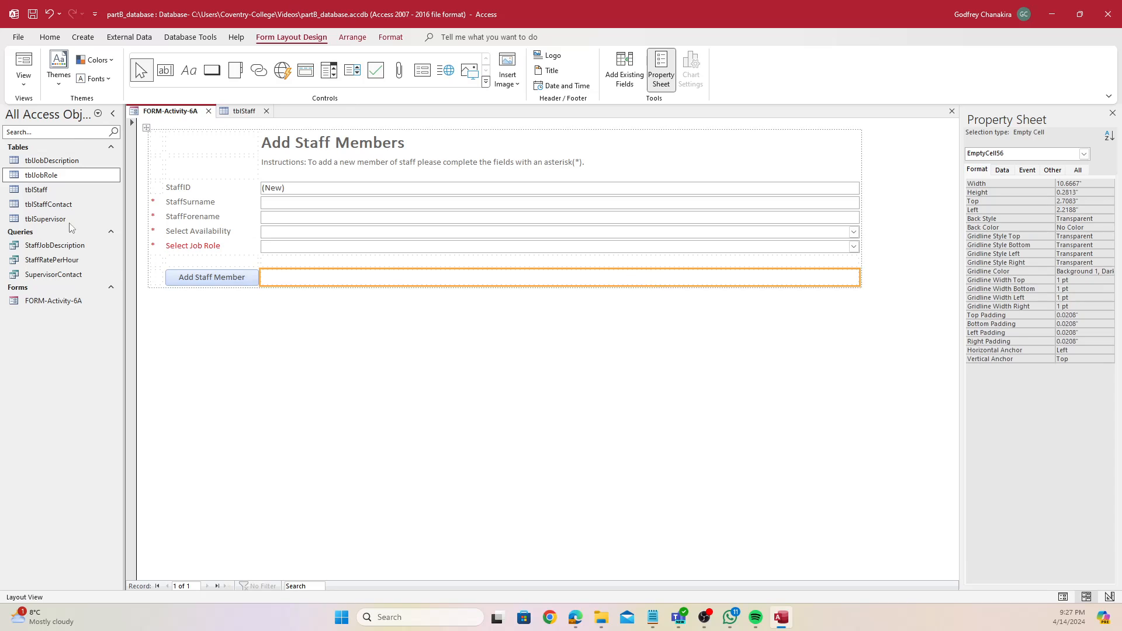
Set the Select Job Role label's font colour to the black theme colour
click(219, 245)
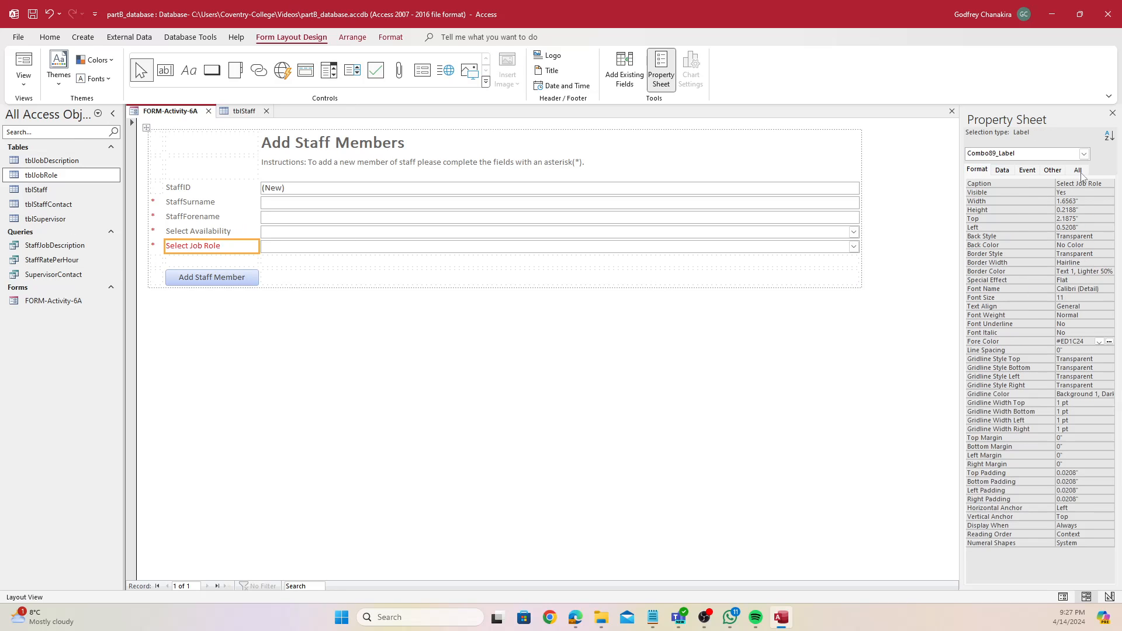
click(1100, 342)
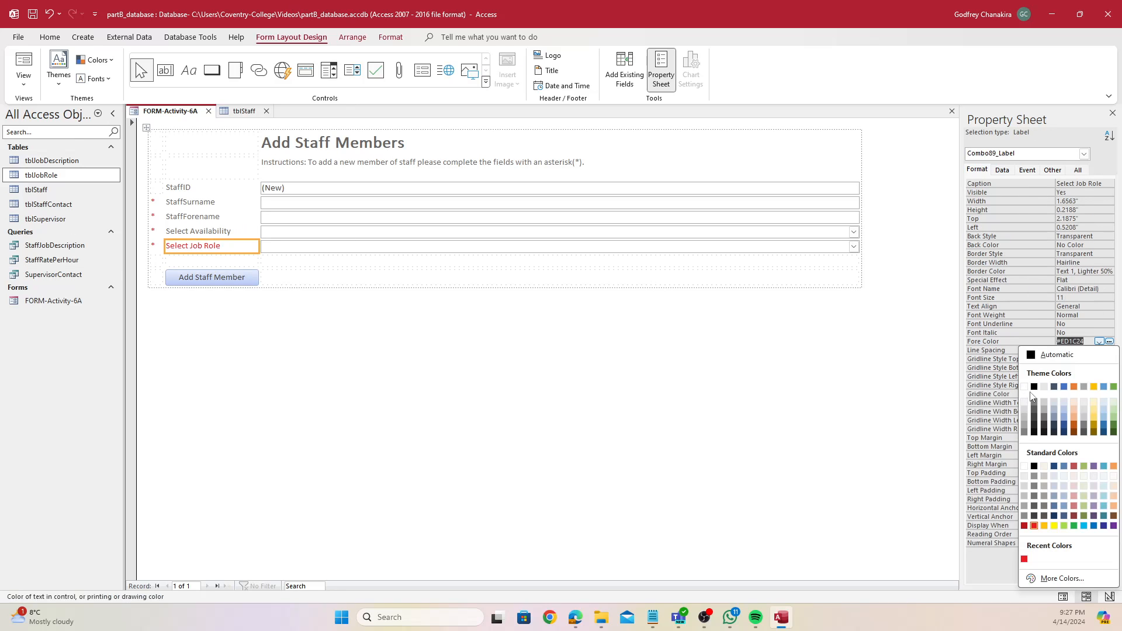
click(1035, 388)
click(419, 342)
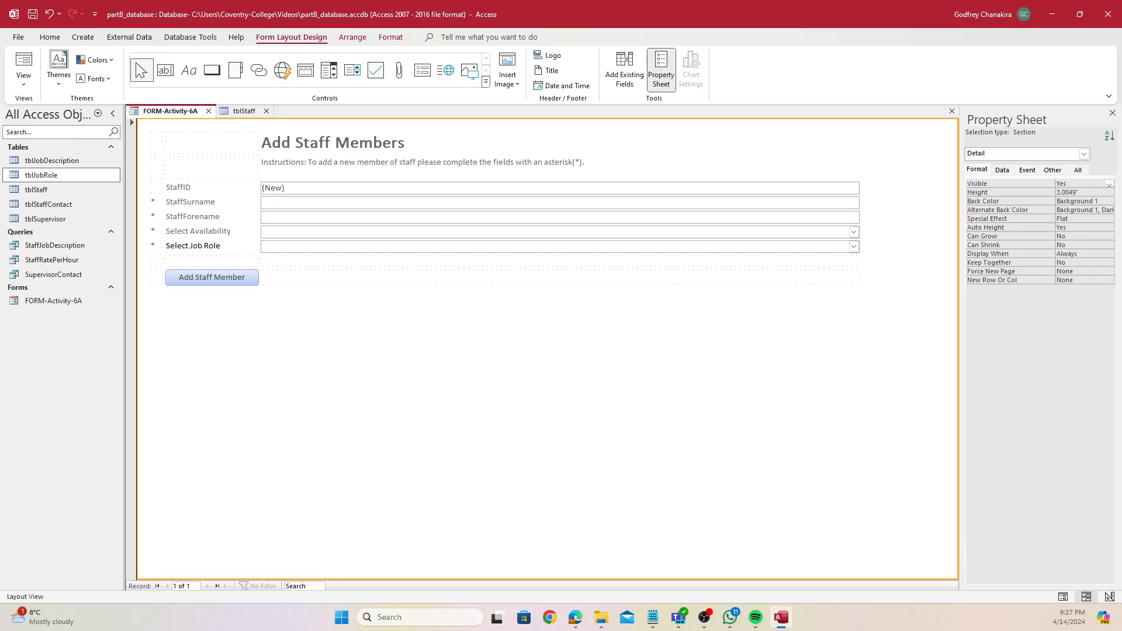
Place the database beside the Part B June 2020 brief and check its surname requirement against tblStaff and the staff form
click(573, 621)
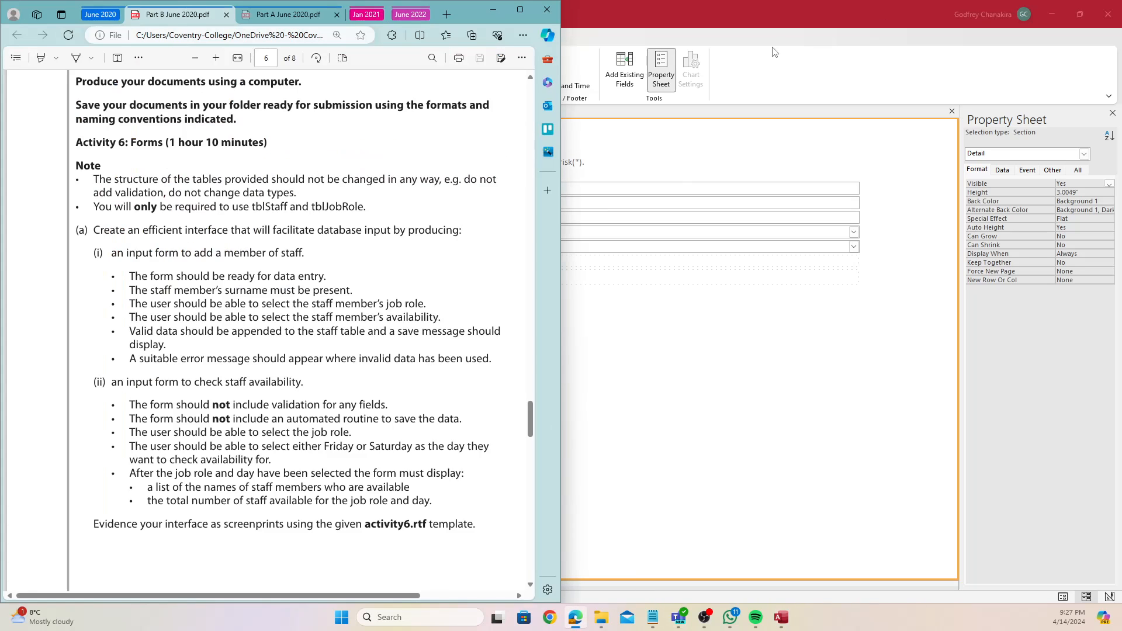
drag(784, 15, 1119, 141)
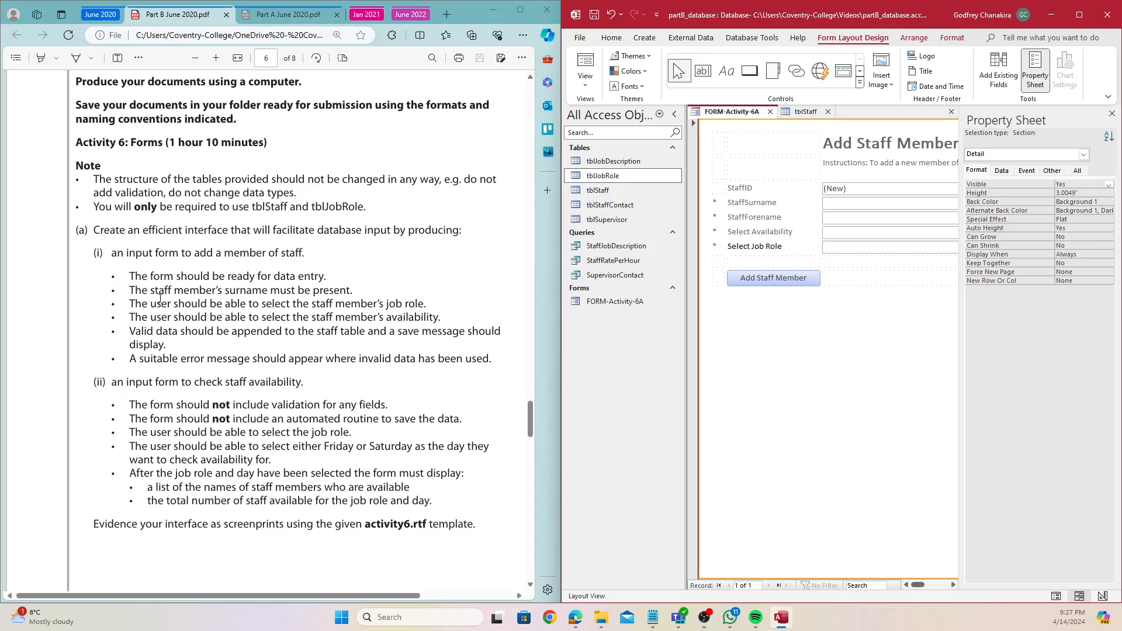
drag(151, 292, 353, 277)
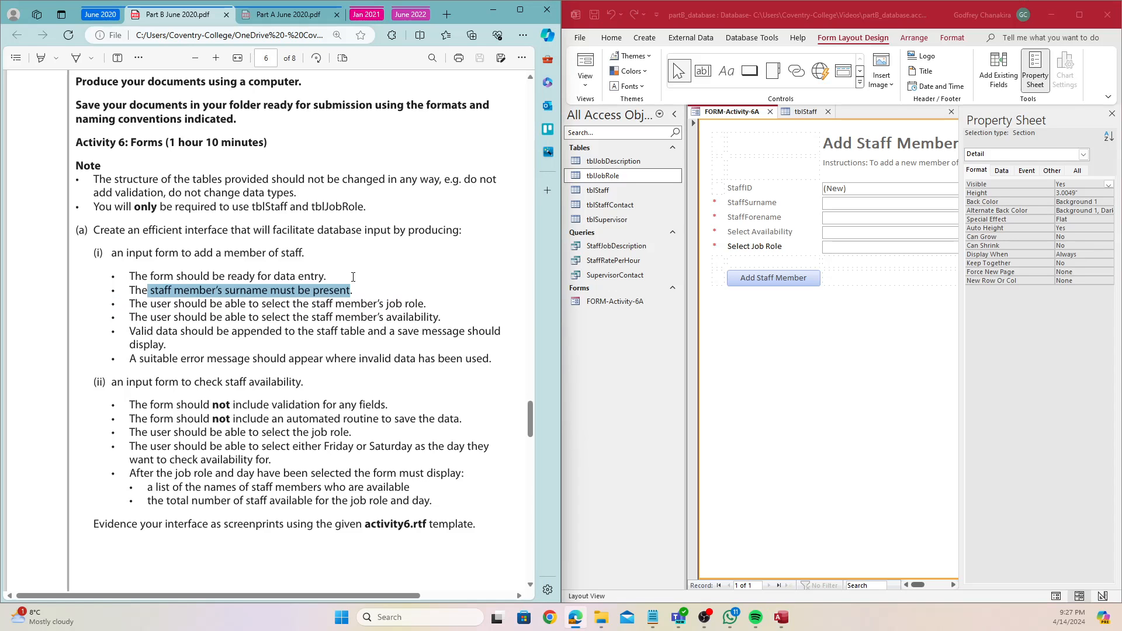
click(802, 112)
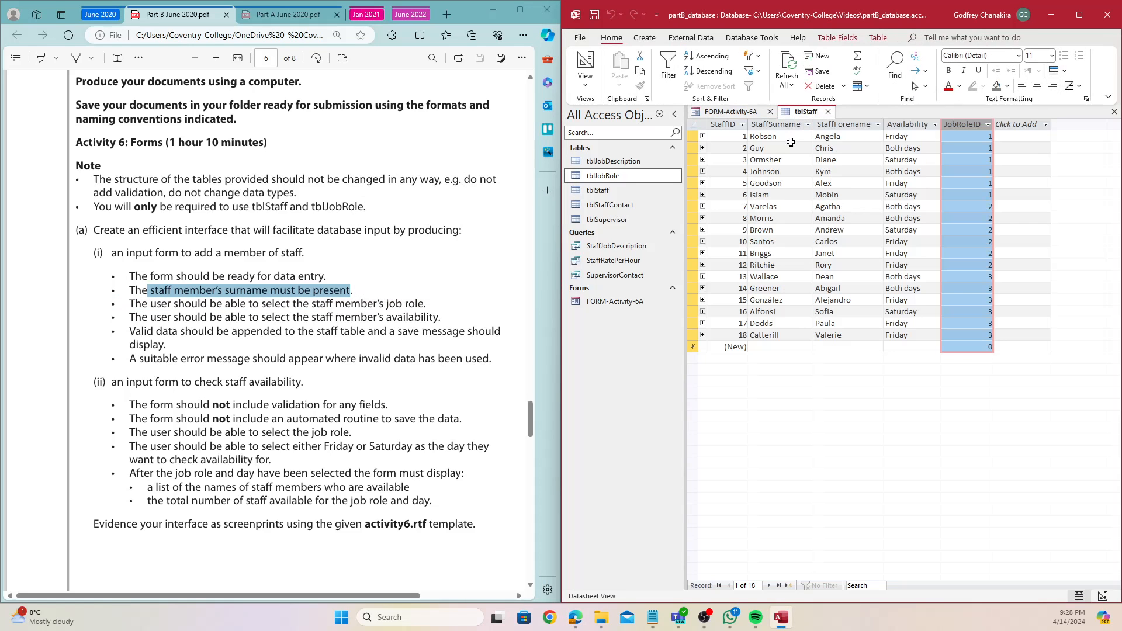
click(715, 111)
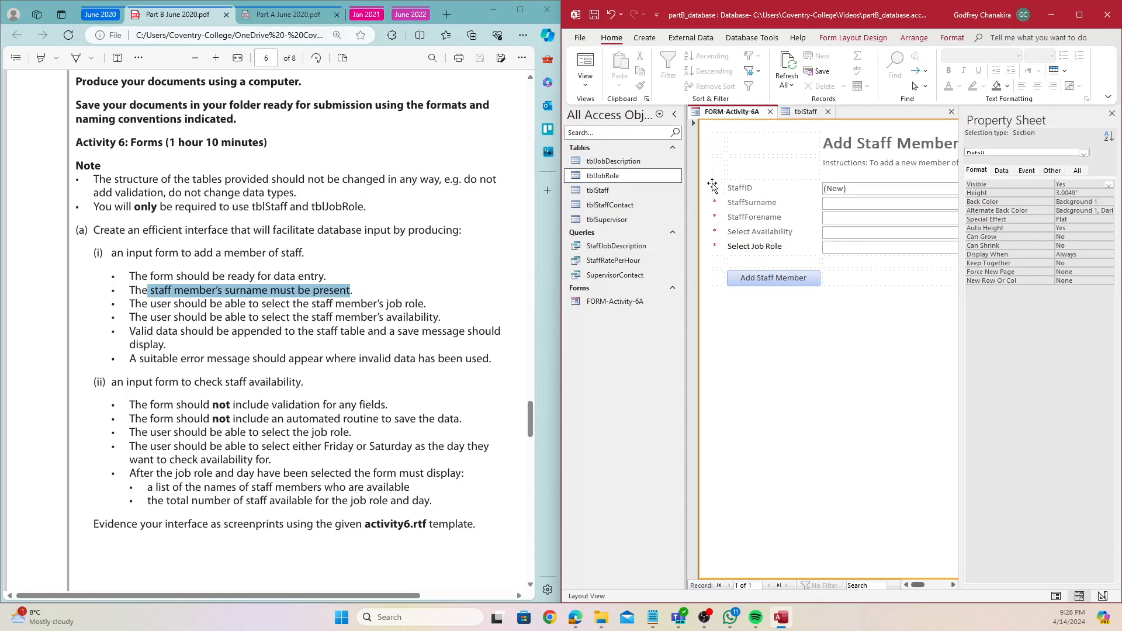
click(203, 320)
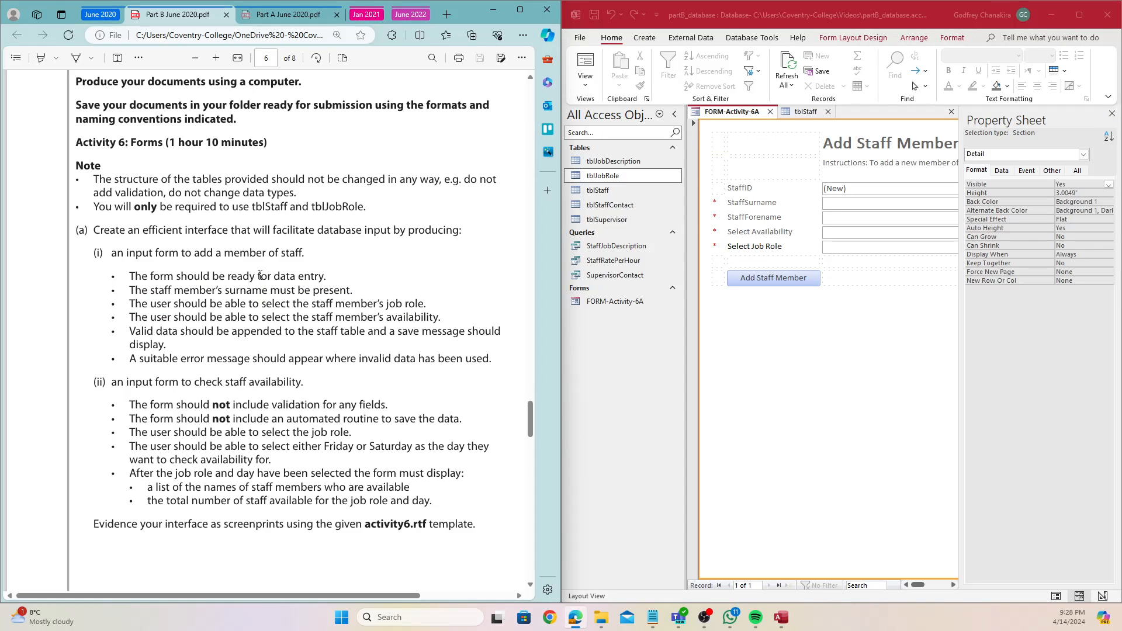
Check the brief's job role and availability requirements against tblStaff's Availability column and the form's two combo boxes, restoring the database to full screen
click(806, 112)
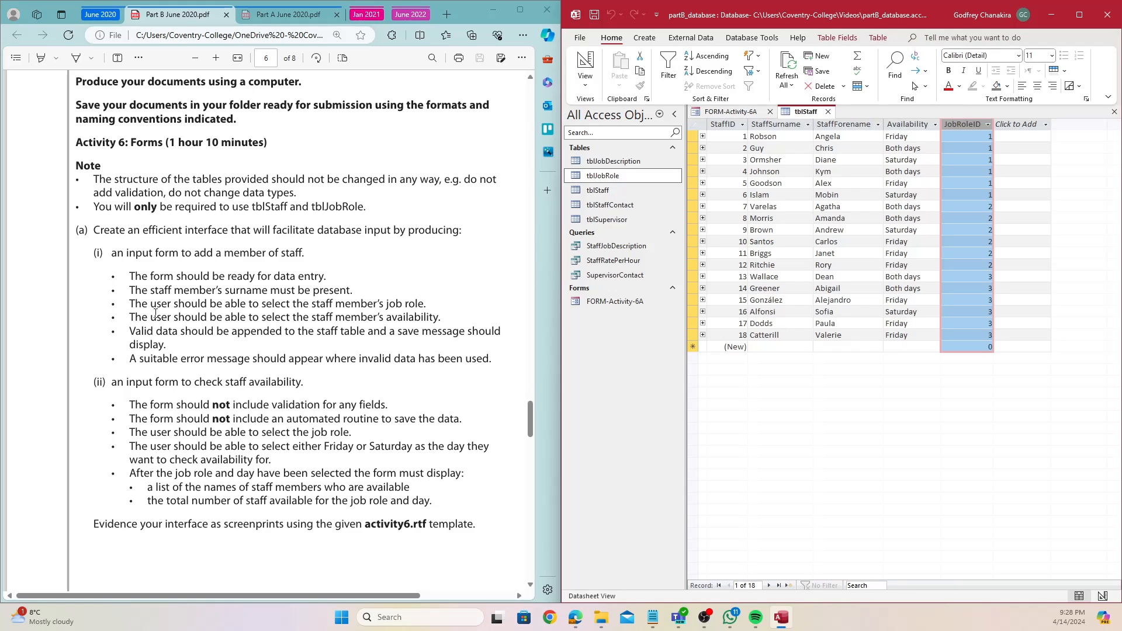
drag(153, 314, 451, 306)
click(286, 320)
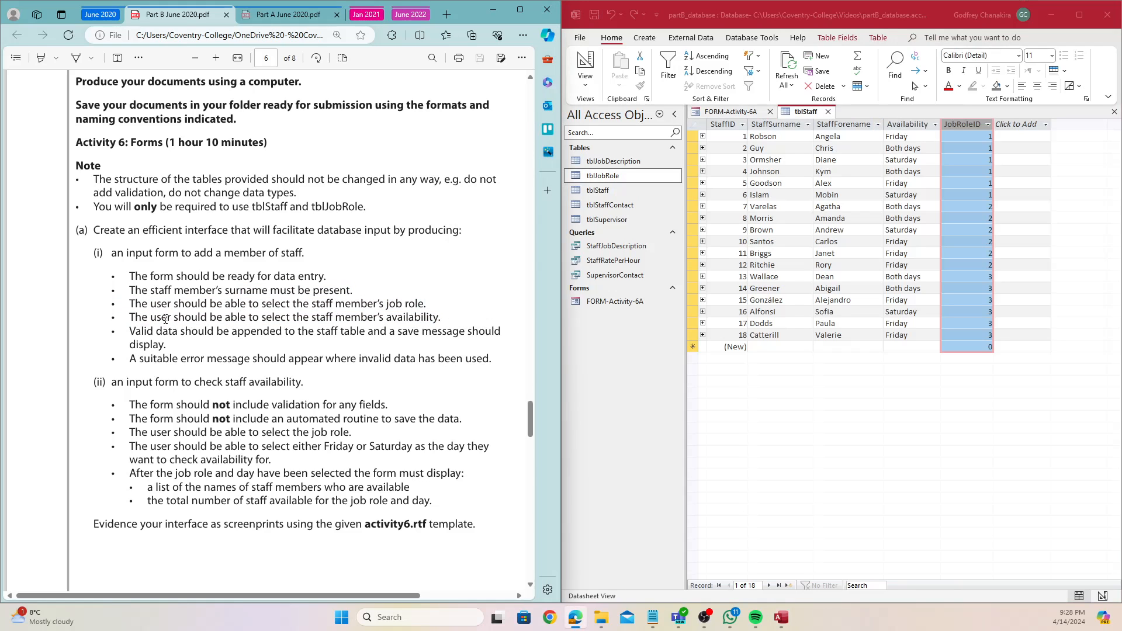
drag(164, 318, 442, 319)
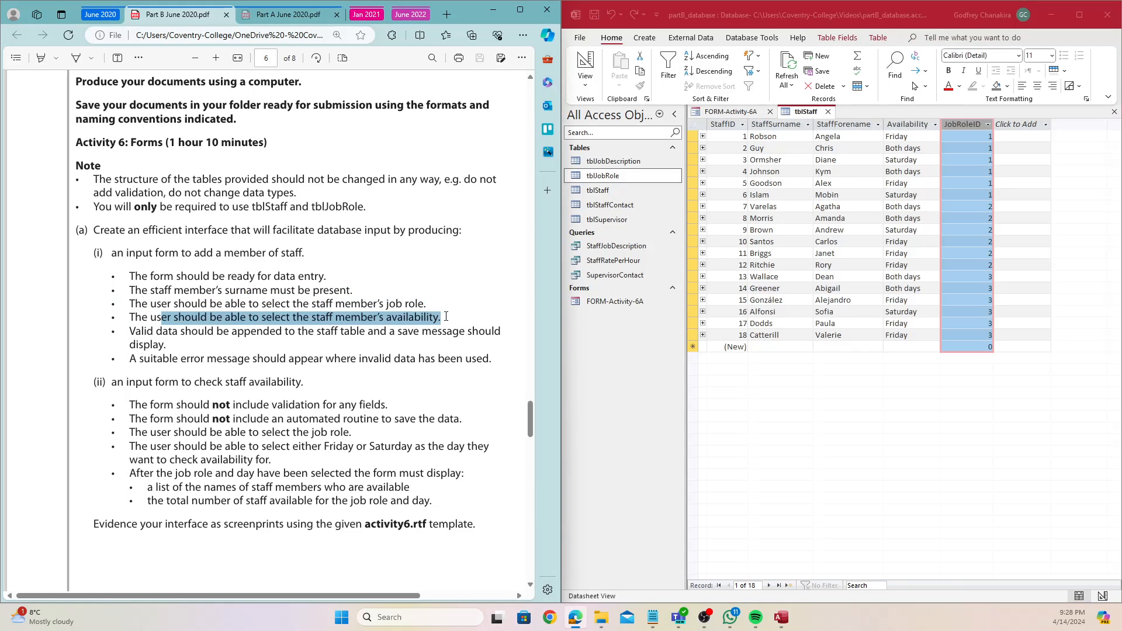
click(906, 125)
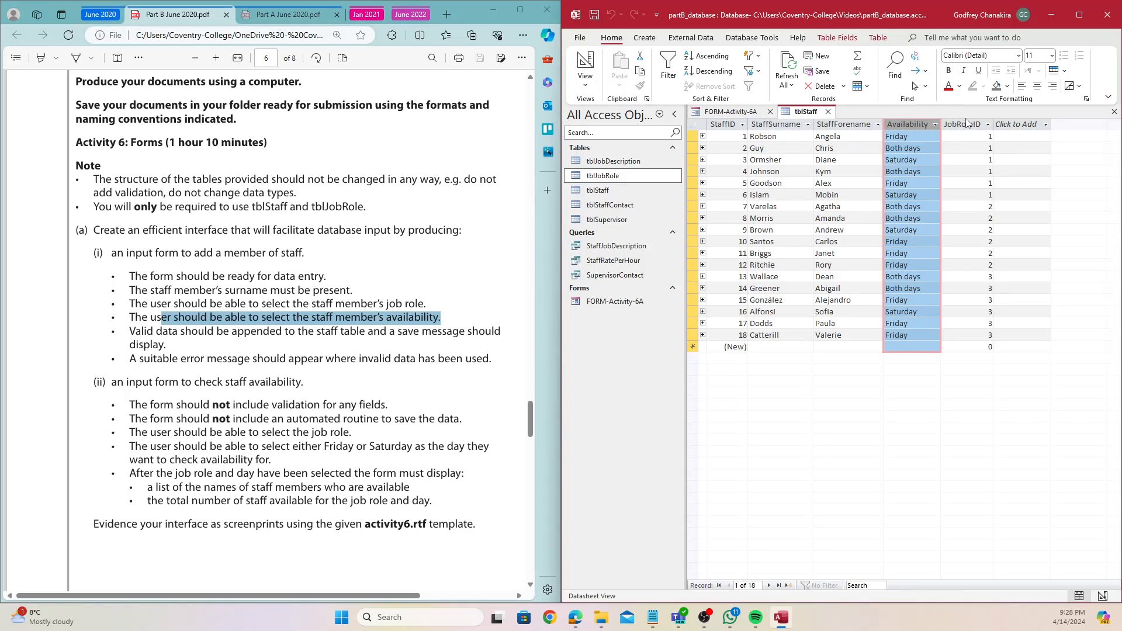
click(730, 112)
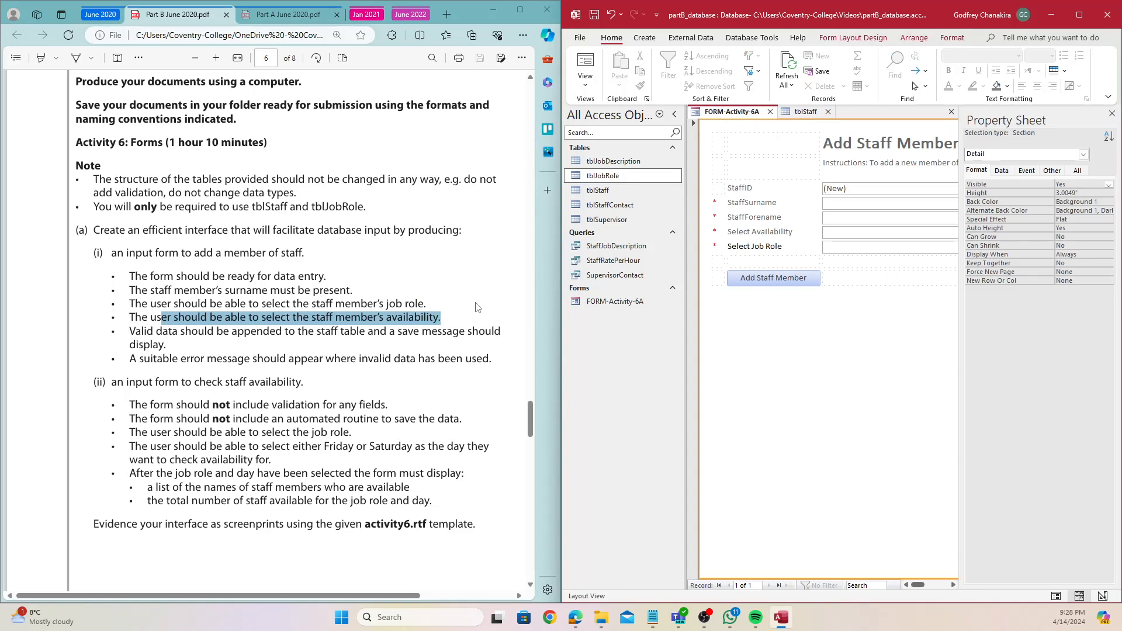
click(851, 233)
click(852, 246)
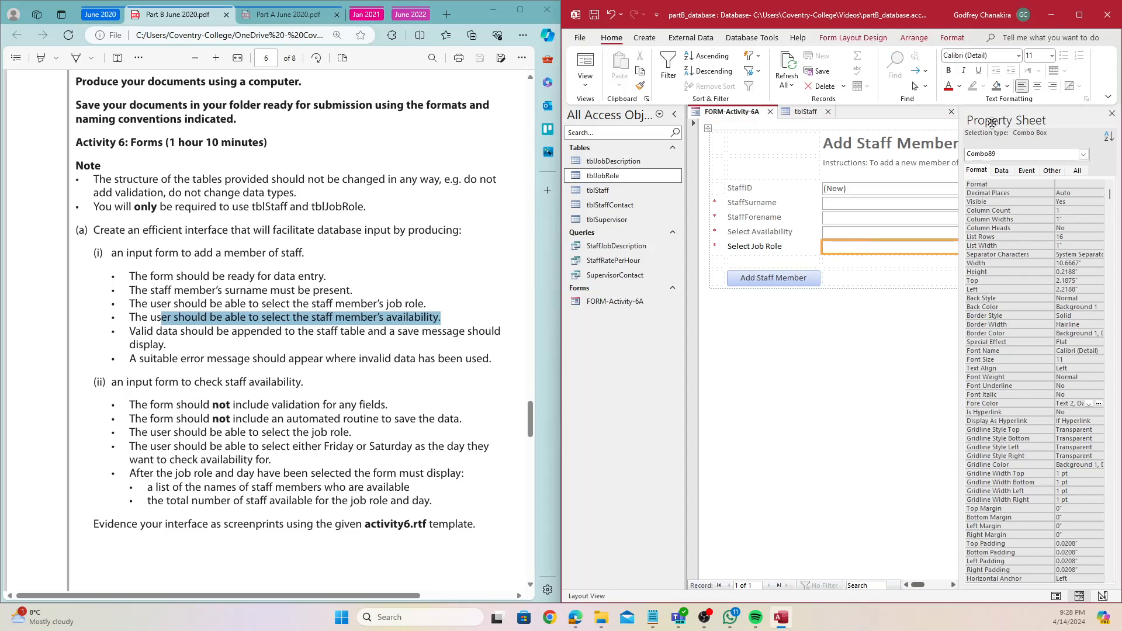
click(1080, 14)
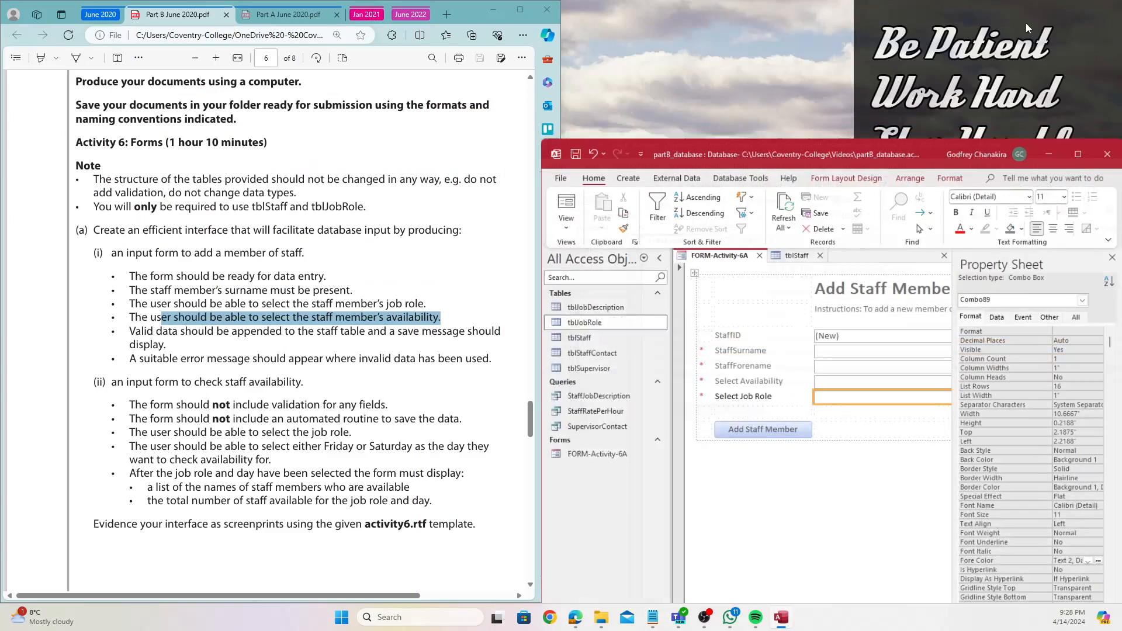
click(1075, 160)
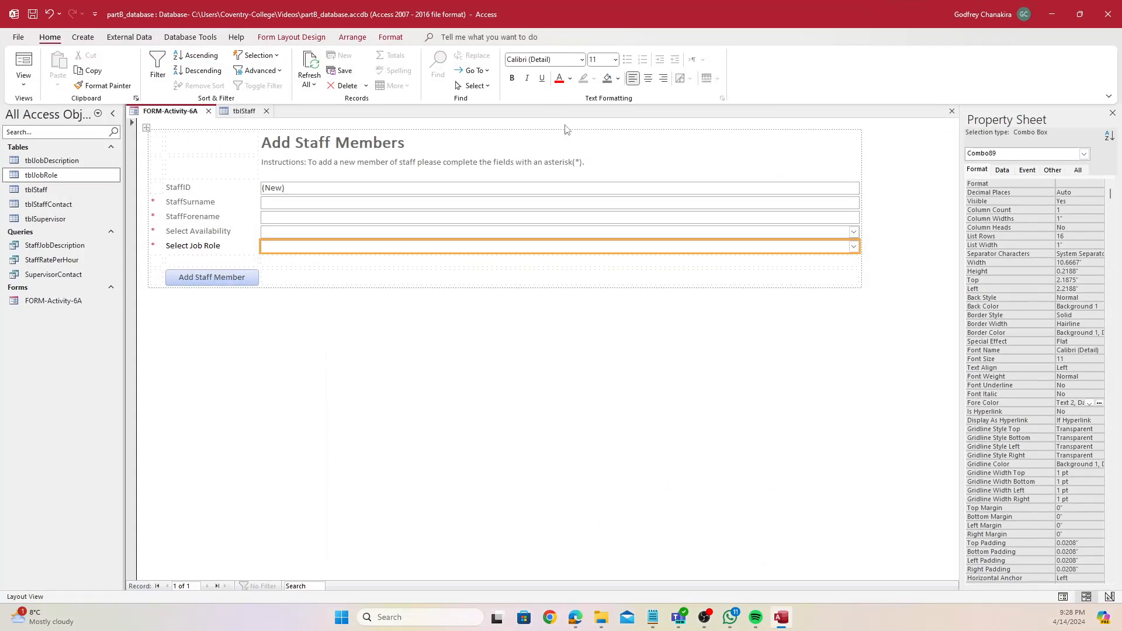
Narrow the form's column of input fields to about 5.97 inches wide
click(858, 162)
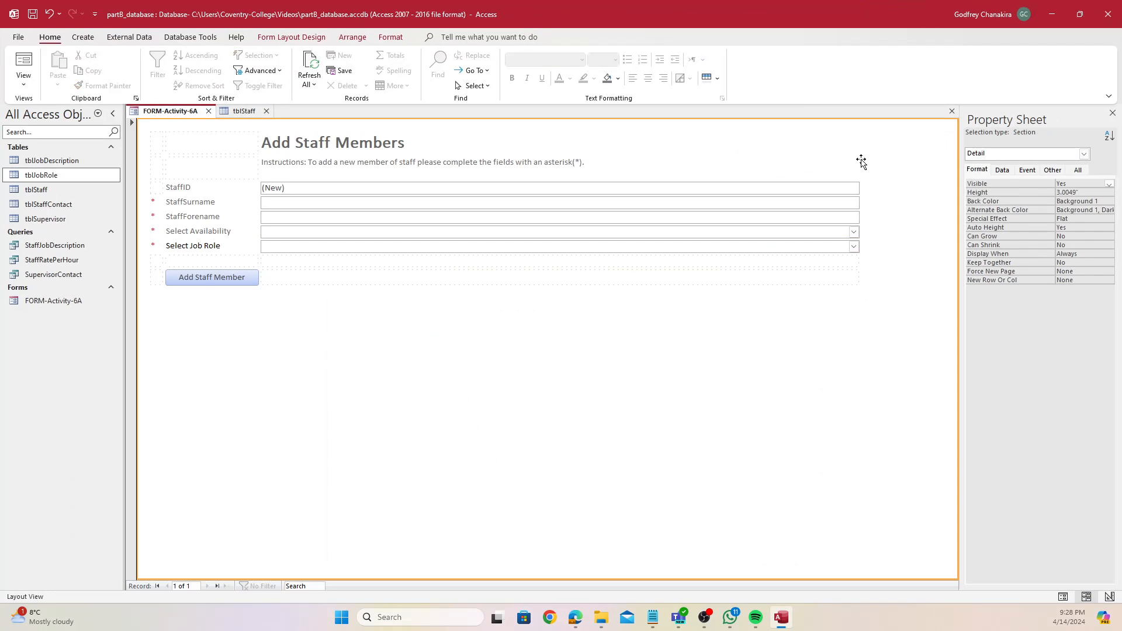
click(845, 188)
drag(861, 188, 597, 167)
Close the property sheet and review the brief's remaining requirements beside the staff form, returning the database to full screen
drag(669, 7, 1121, 85)
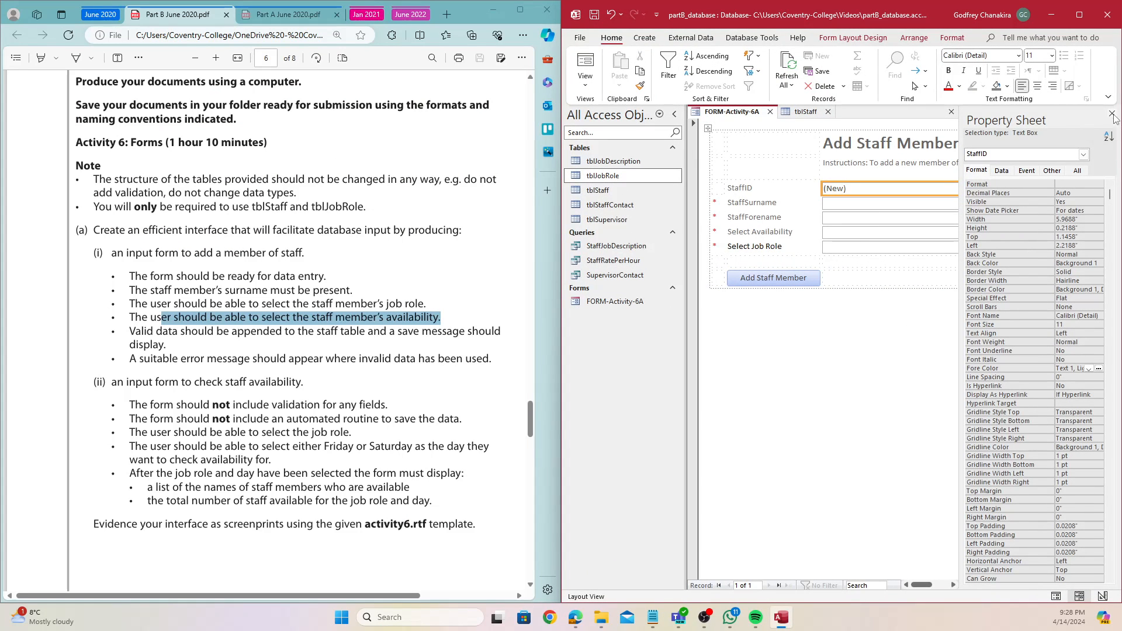
click(1112, 114)
click(270, 339)
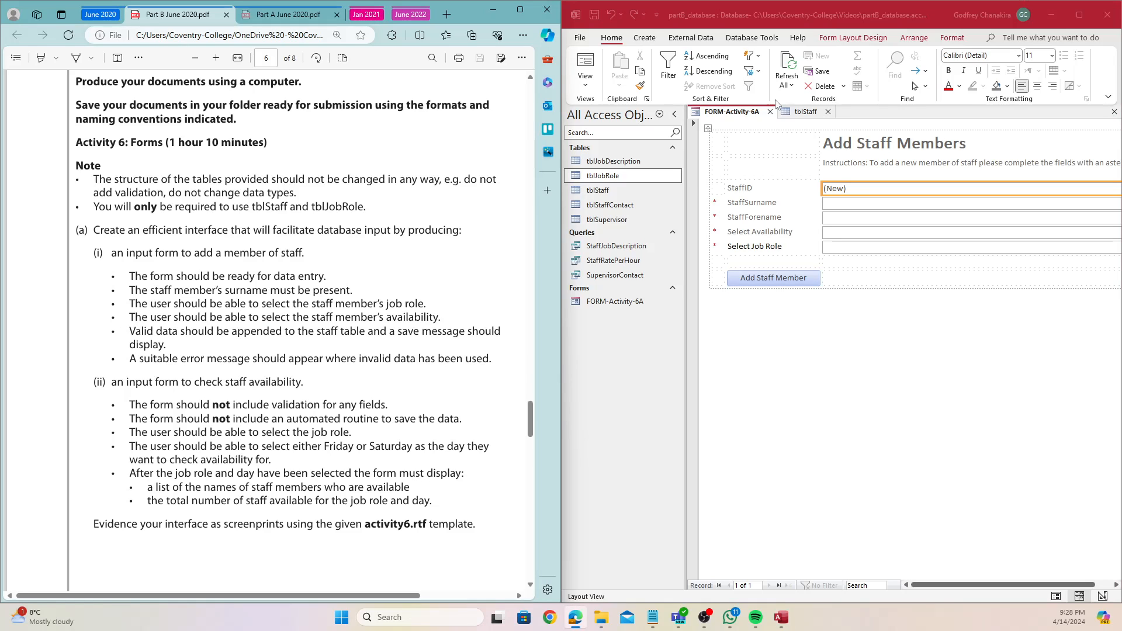
click(805, 112)
click(736, 113)
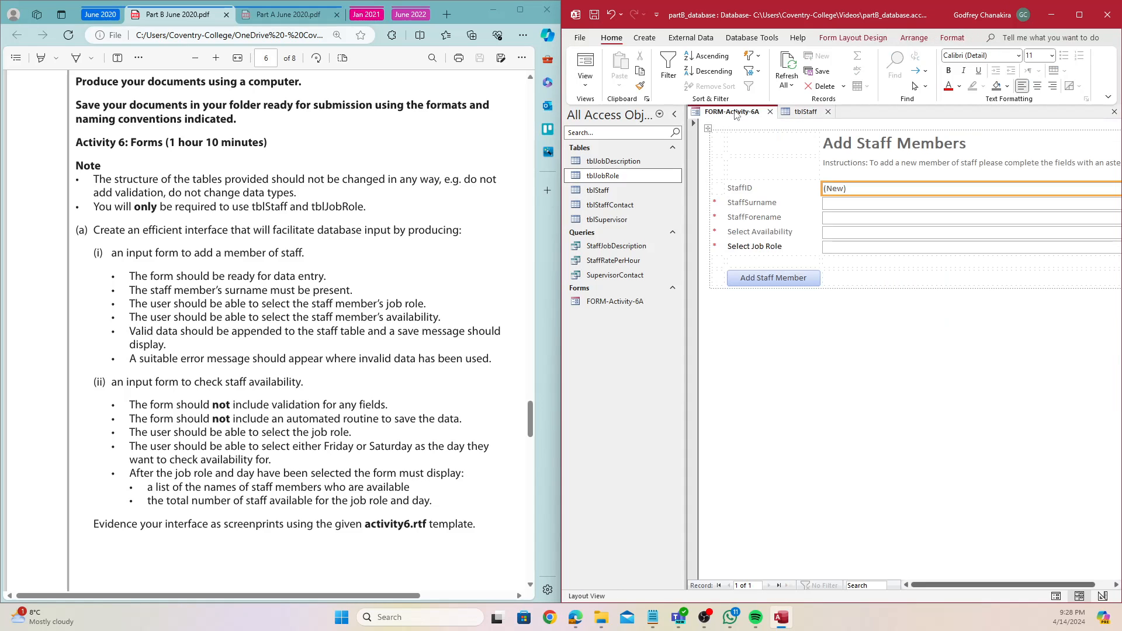
click(1081, 8)
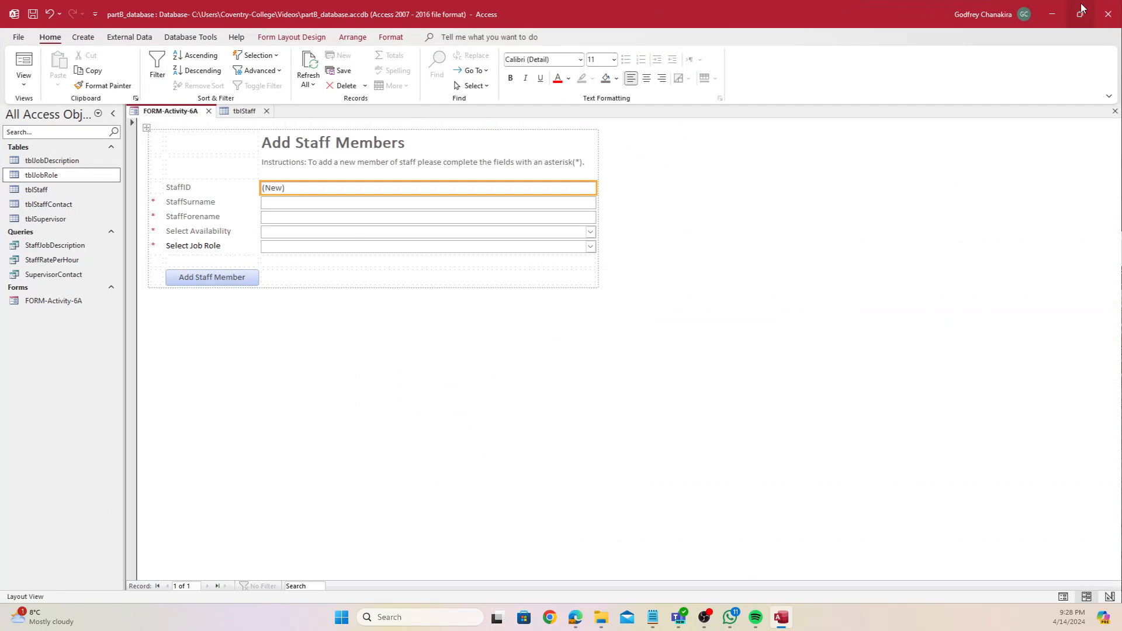
Open the Add Staff Member button's click macro and delete its OnError, SaveRecord and If actions
right_click(234, 280)
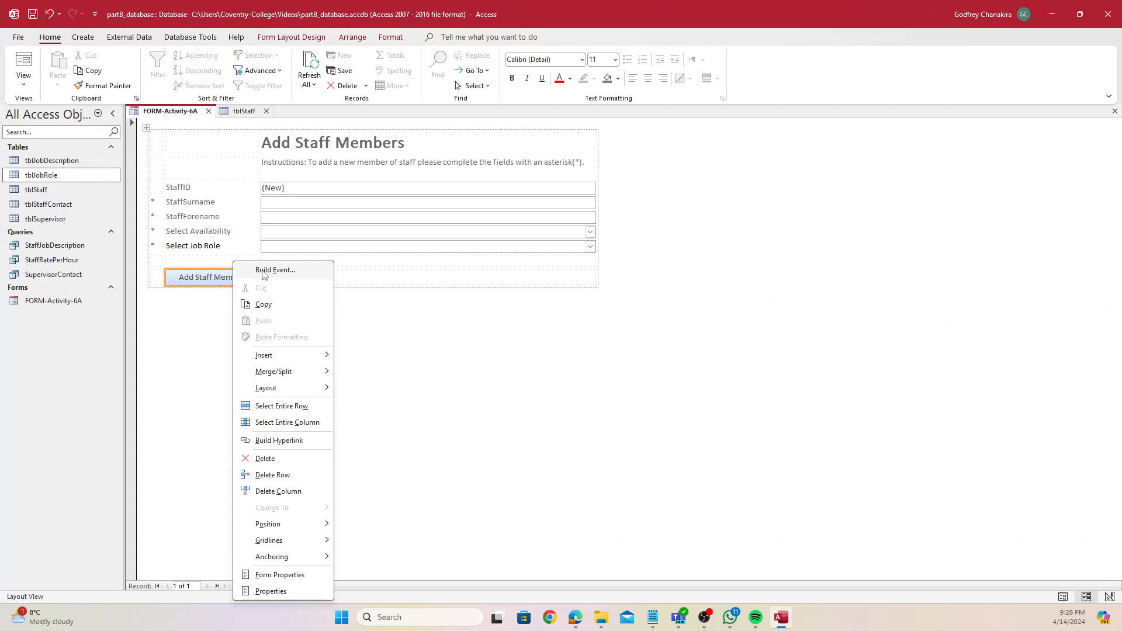
click(262, 272)
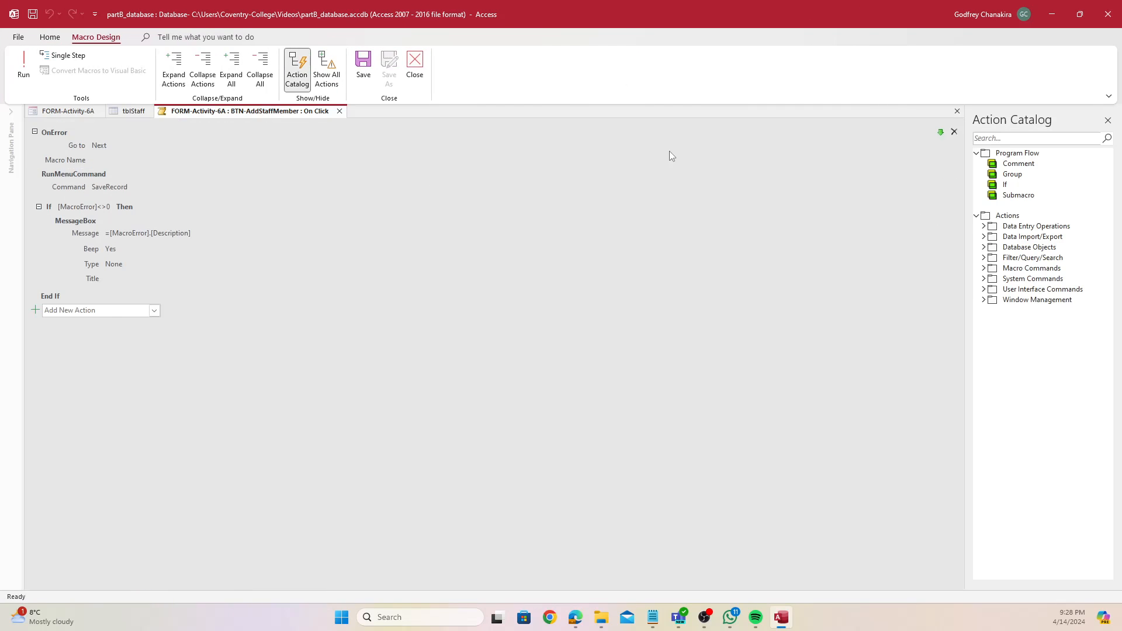
click(950, 134)
click(950, 135)
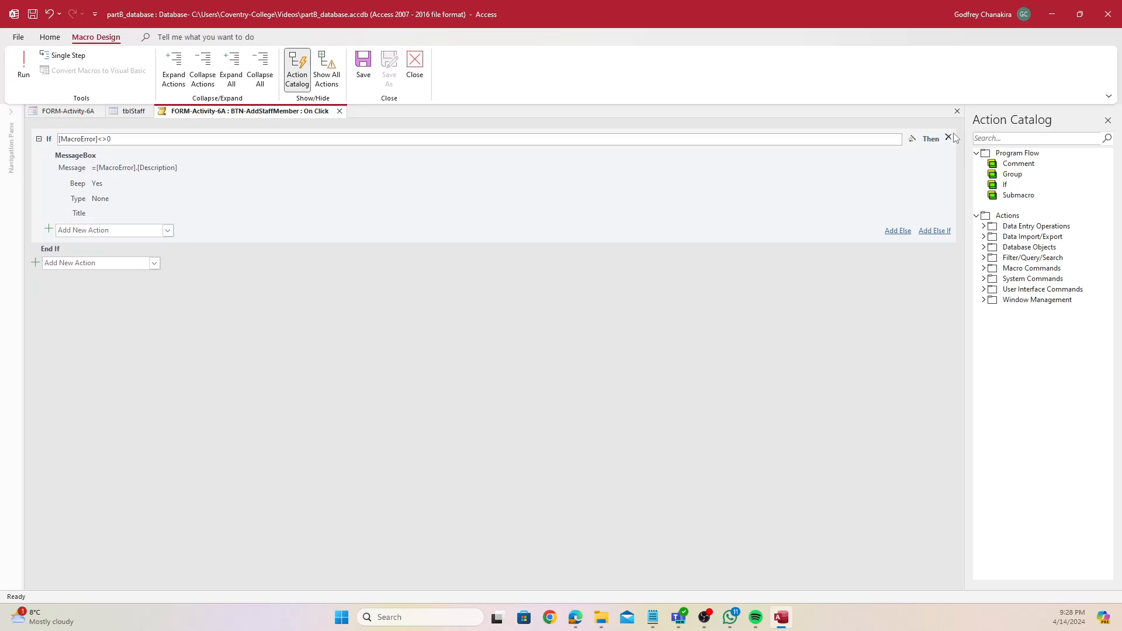
click(949, 137)
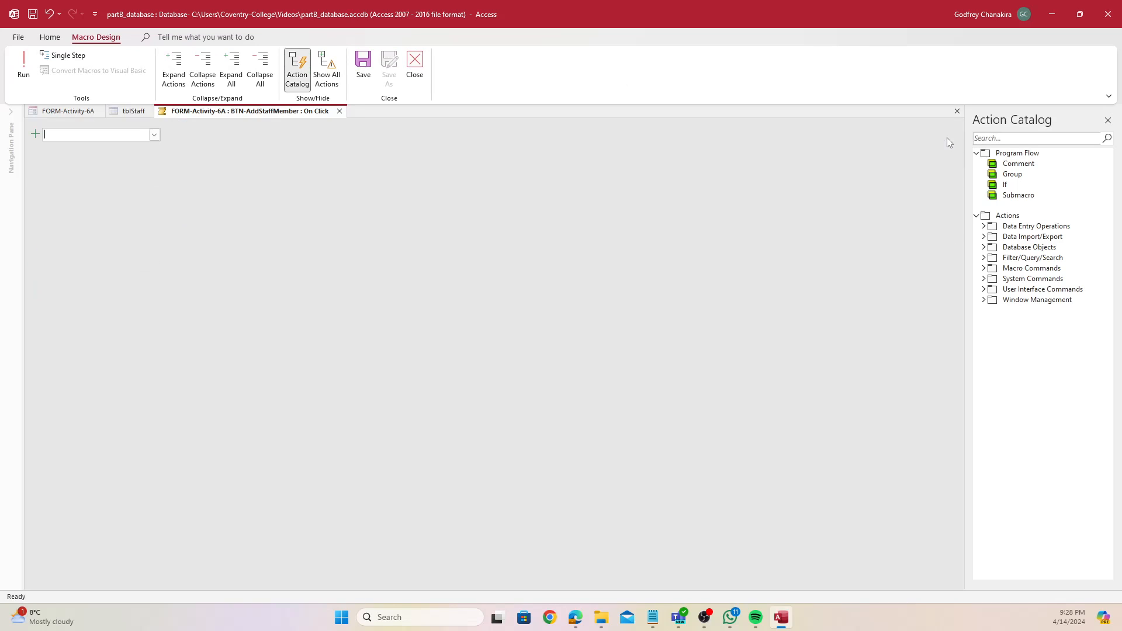
Add an If block to the empty macro and check the brief's surname requirement for its condition
click(153, 136)
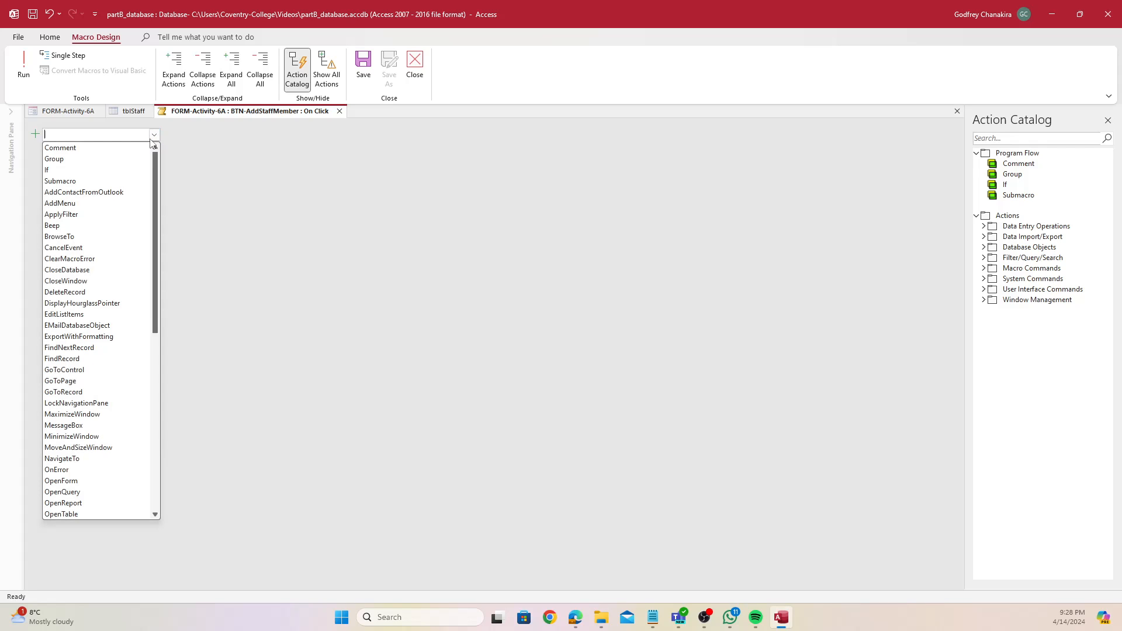
click(113, 168)
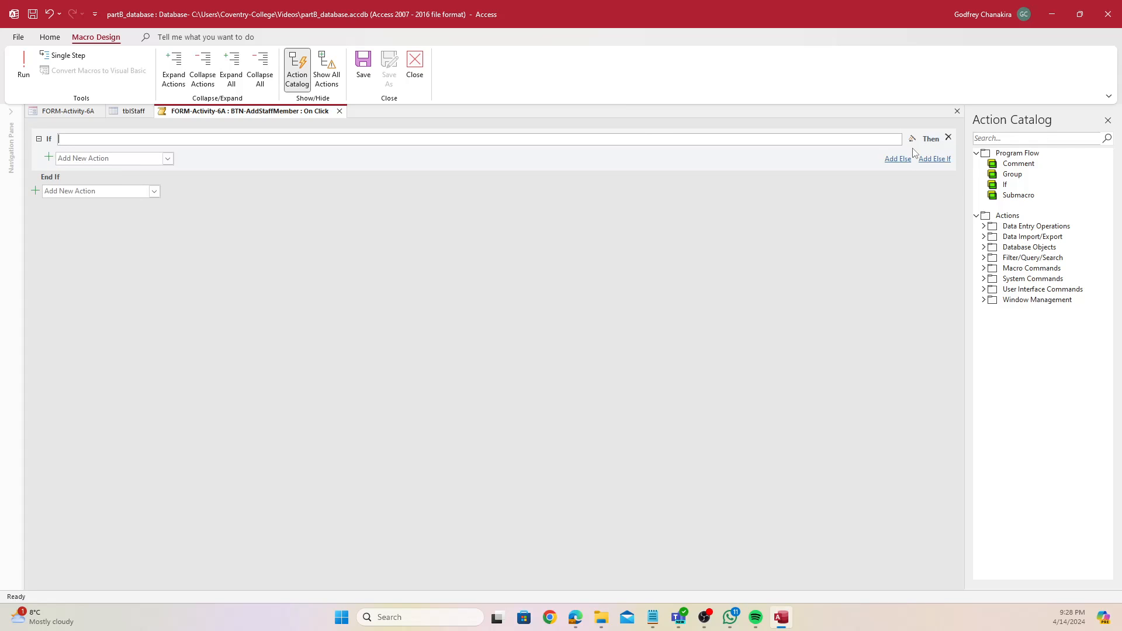
click(574, 618)
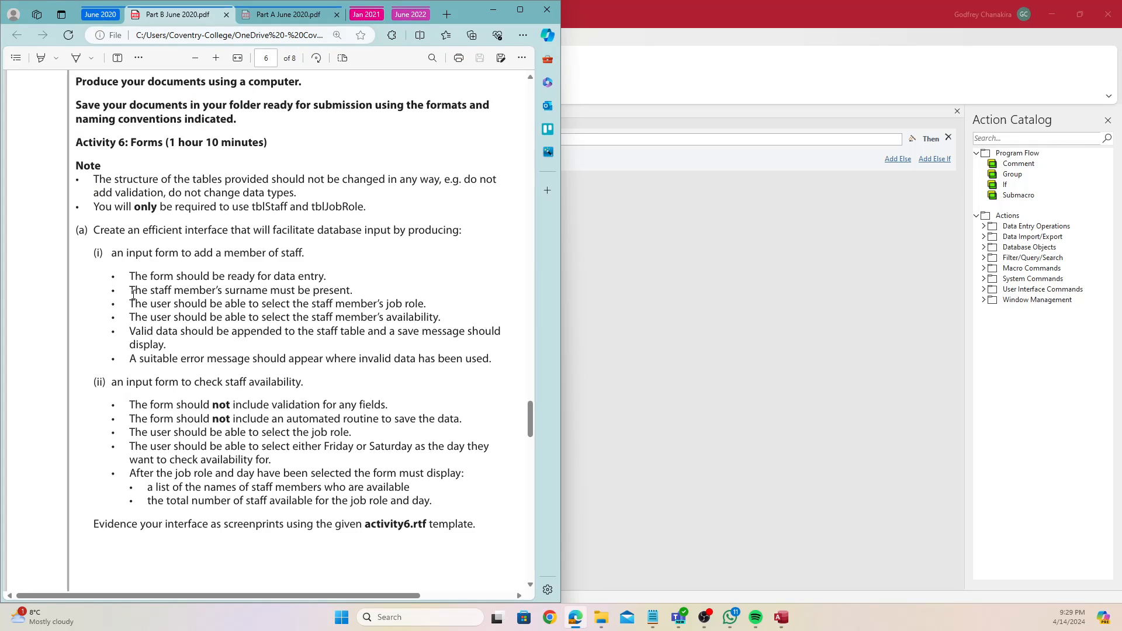
drag(133, 295, 355, 290)
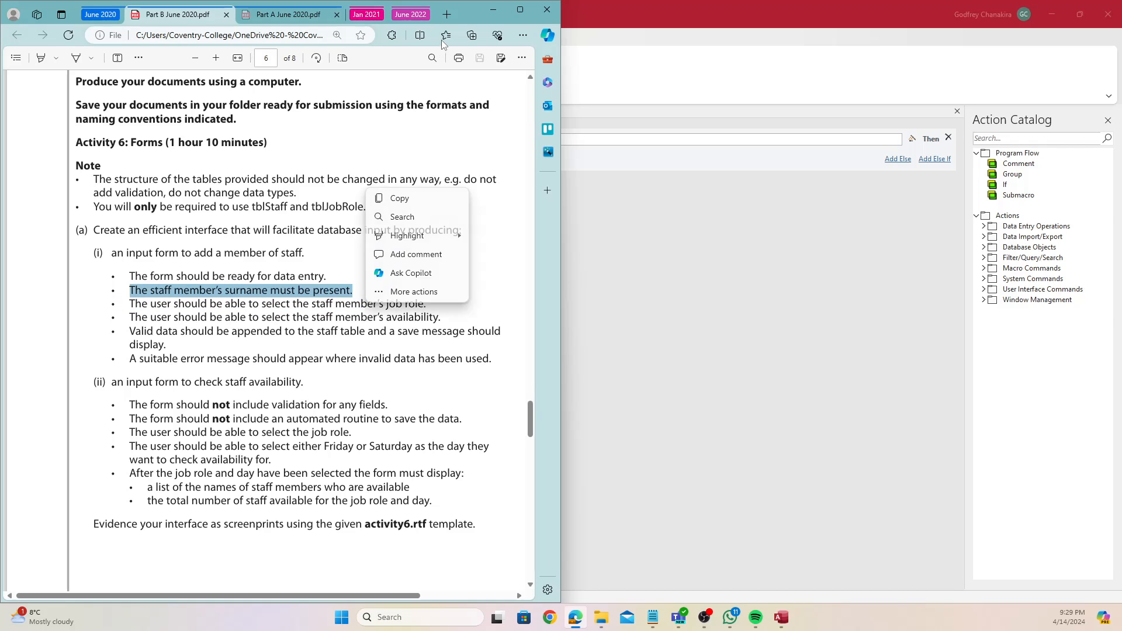
click(493, 9)
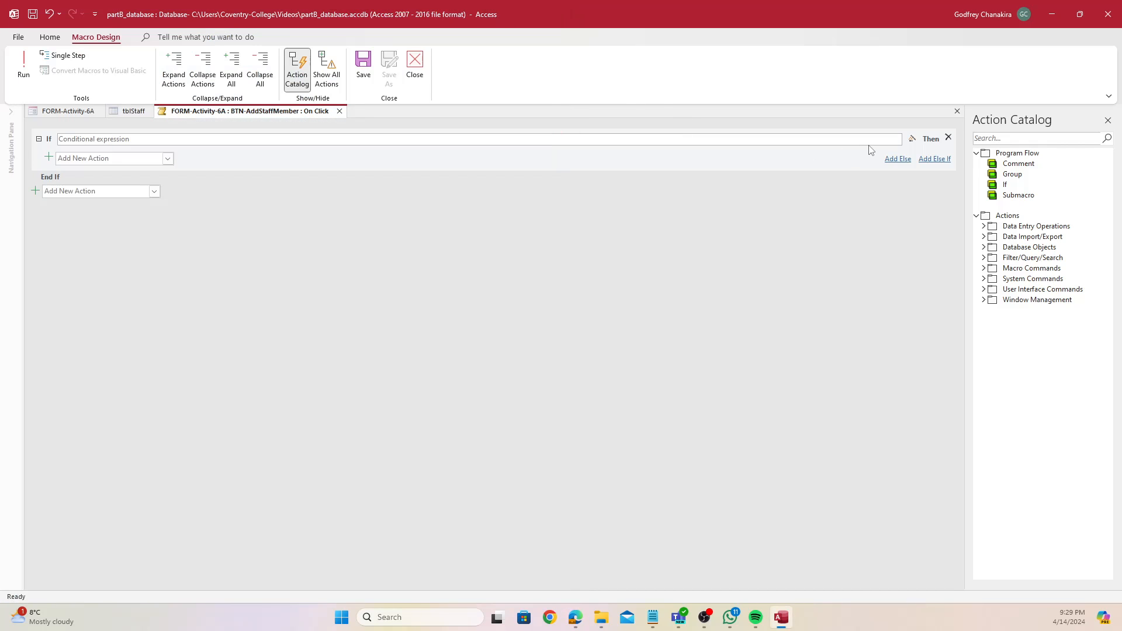
click(913, 141)
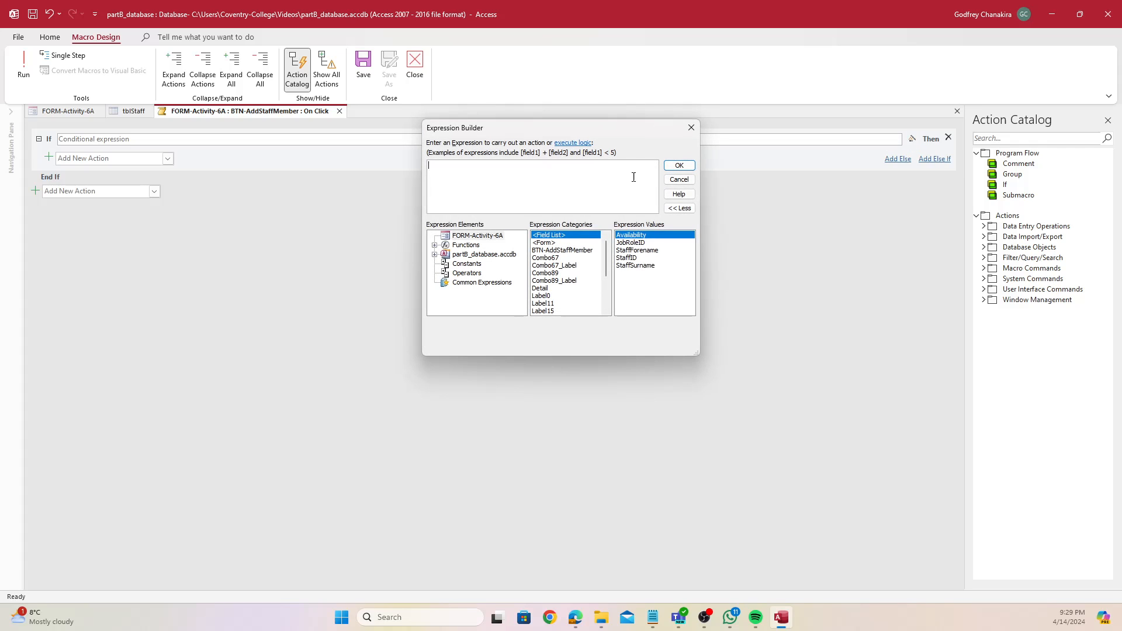
text(IsNull()
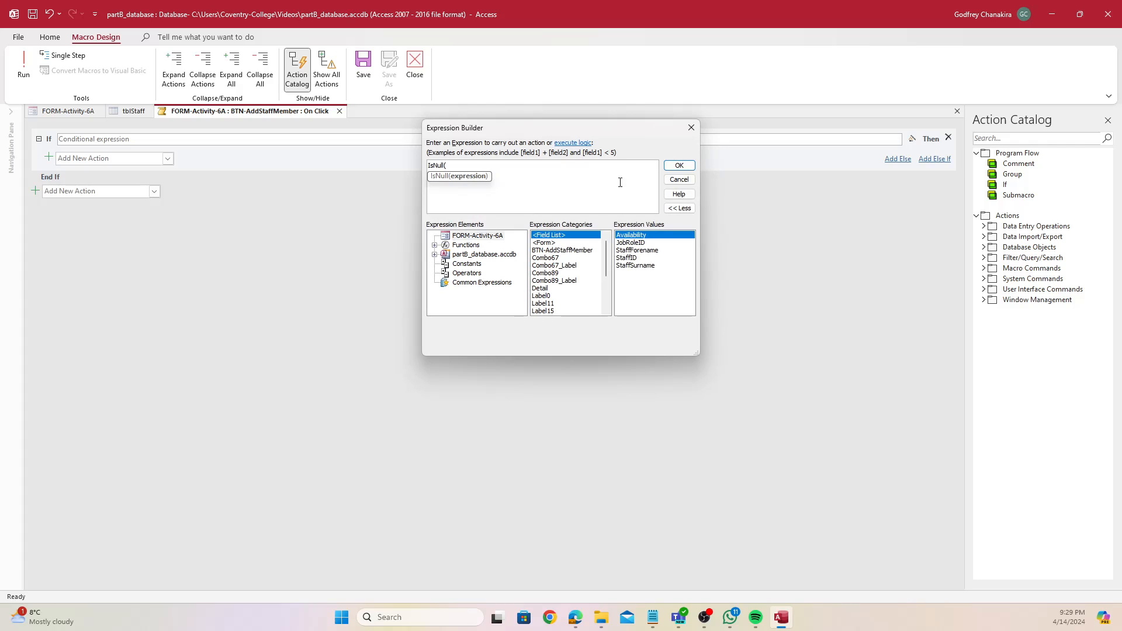
scroll(568, 262, down, 3)
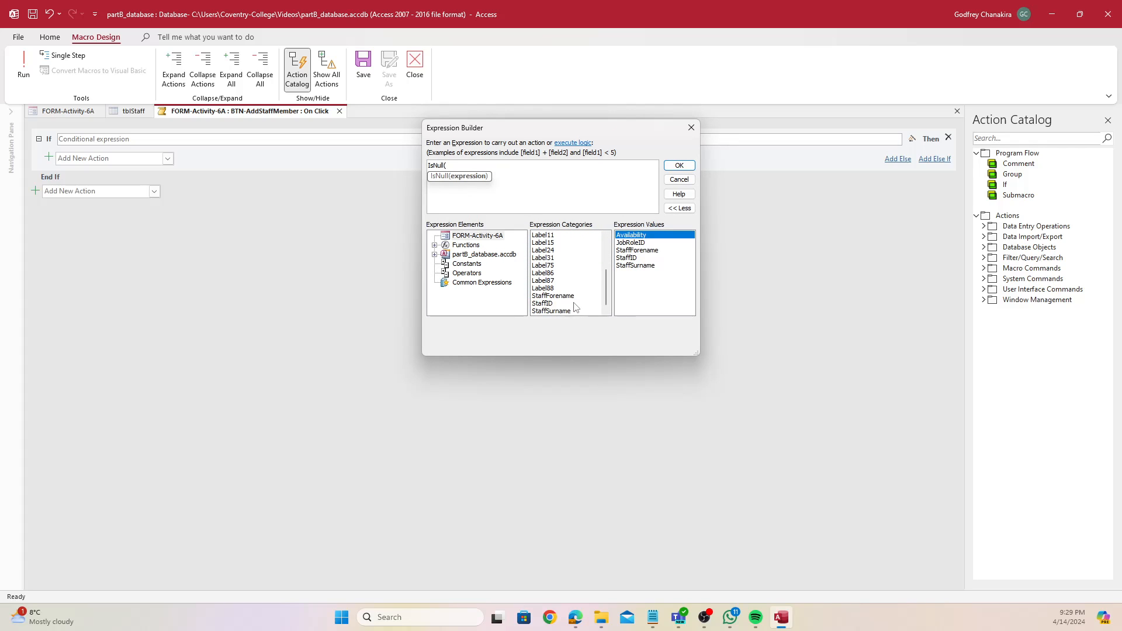
scroll(550, 257, up, 3)
scroll(555, 259, down, 3)
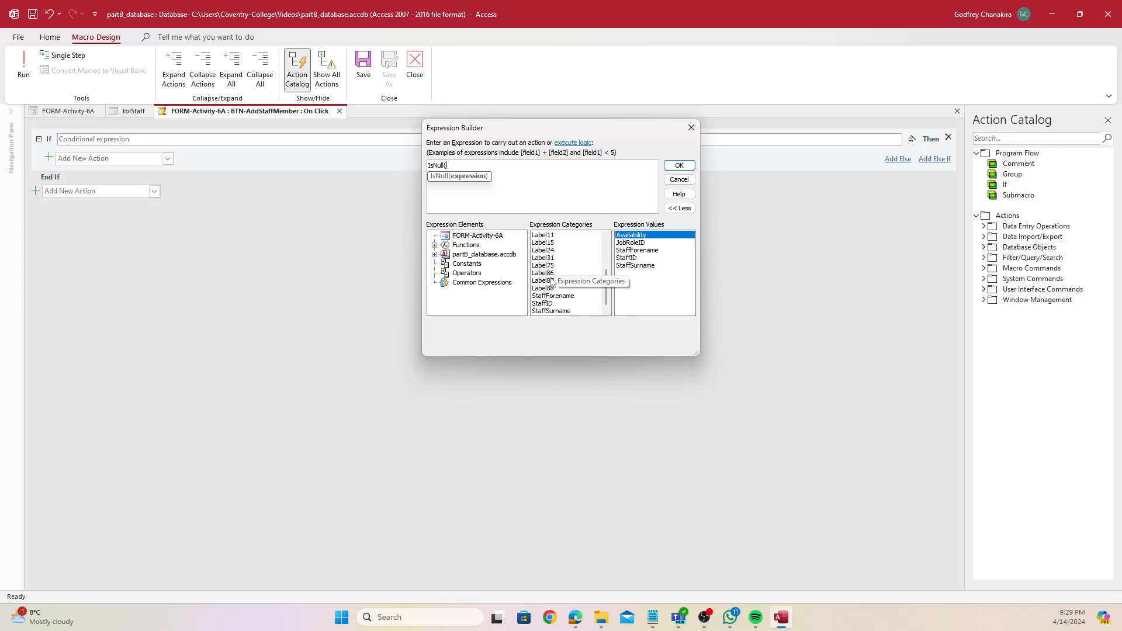
click(568, 313)
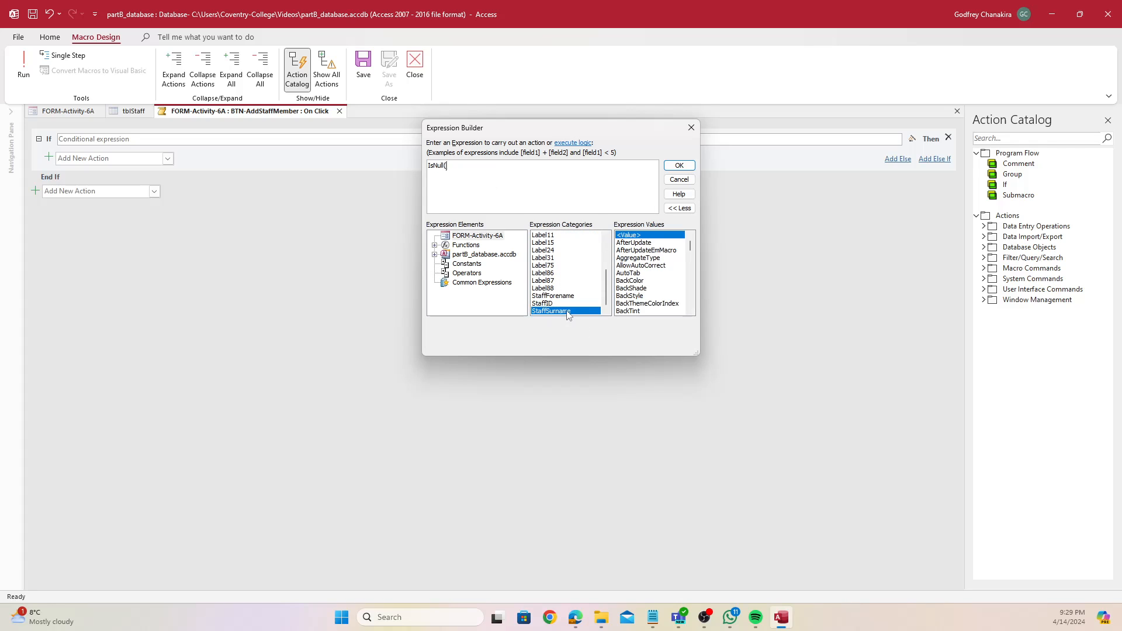
scroll(562, 298, up, 3)
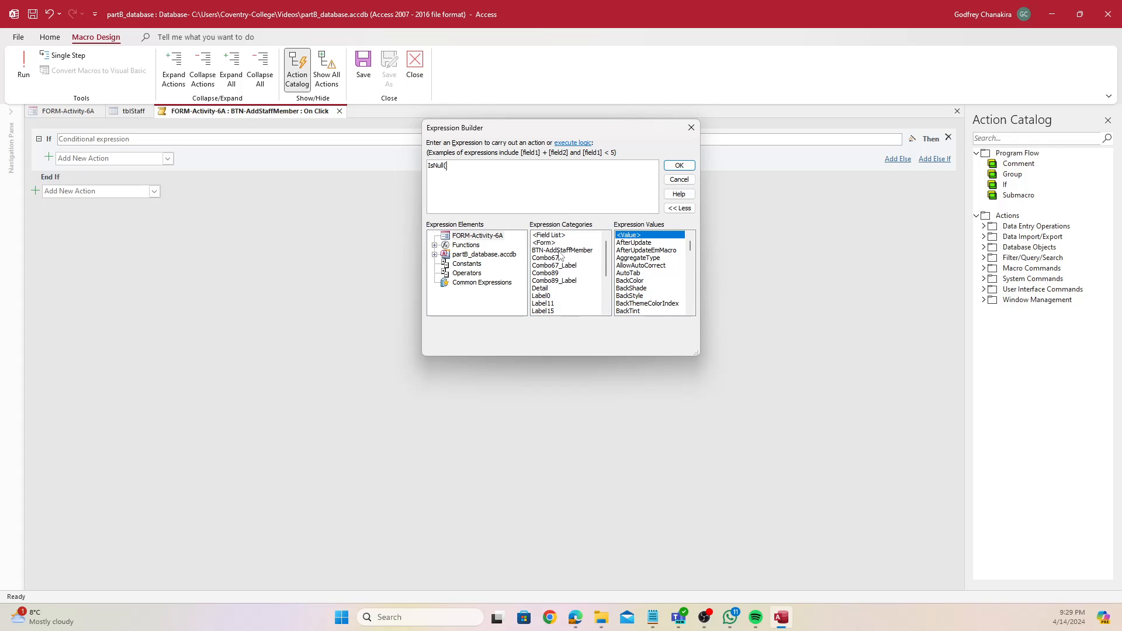
scroll(559, 295, down, 3)
scroll(550, 251, up, 3)
click(680, 180)
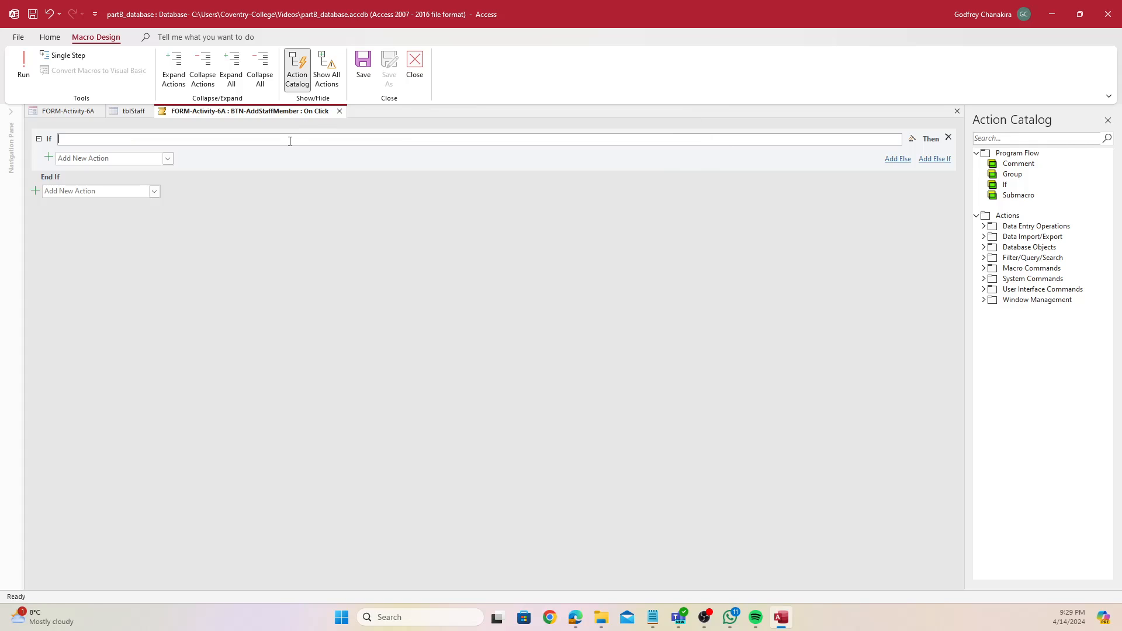
click(339, 111)
click(565, 340)
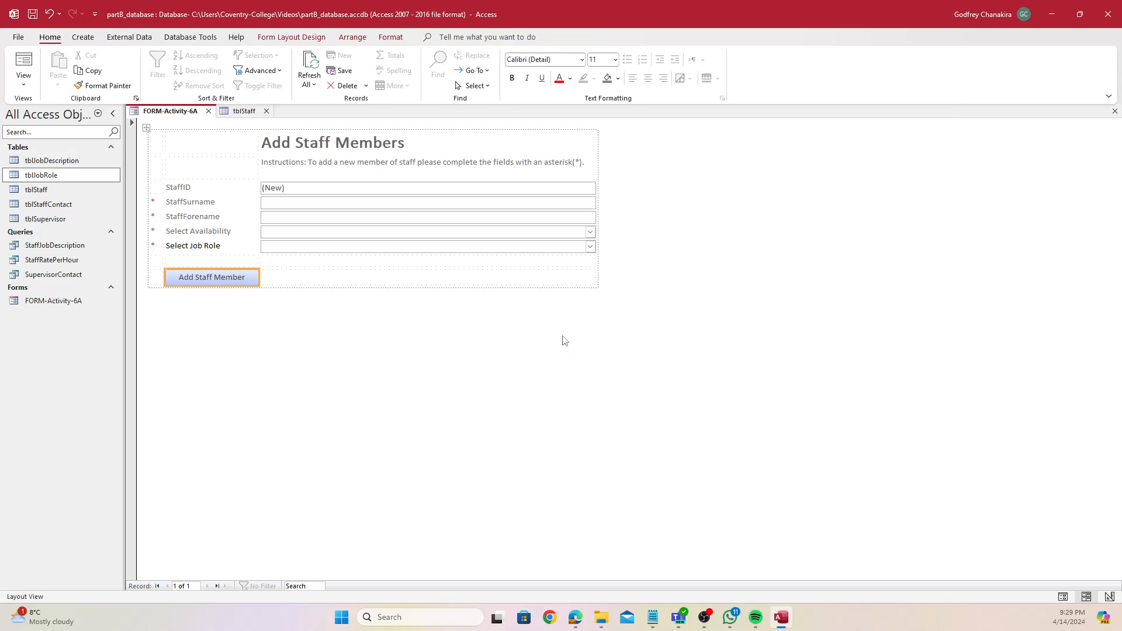
Open the property sheet for the StaffID text box and set its name to StaffID-Input
click(310, 189)
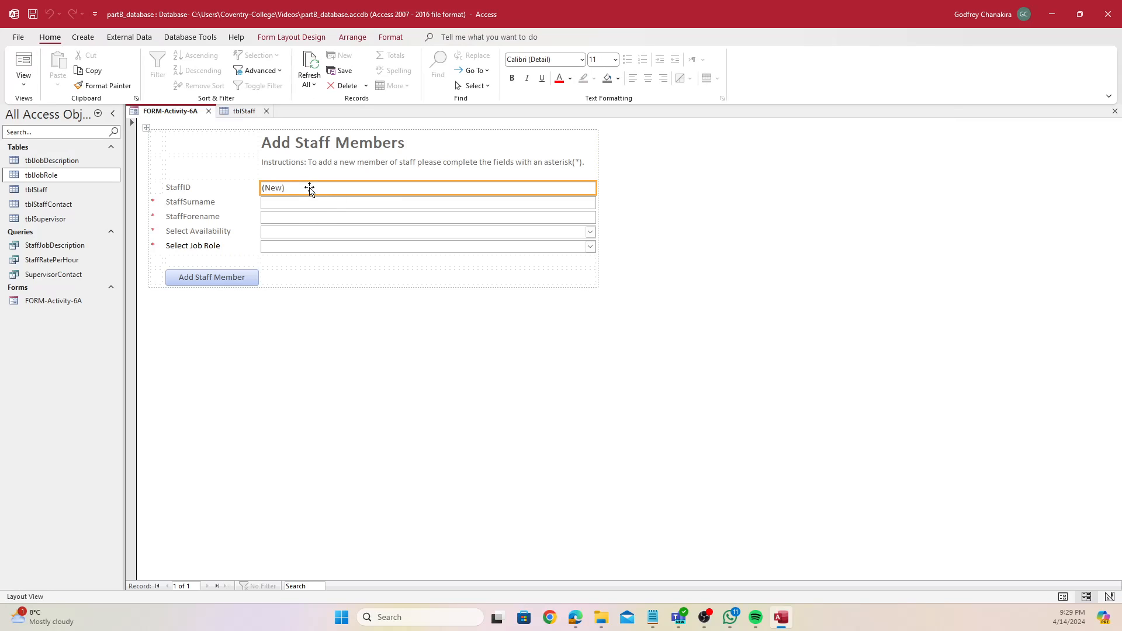
click(325, 205)
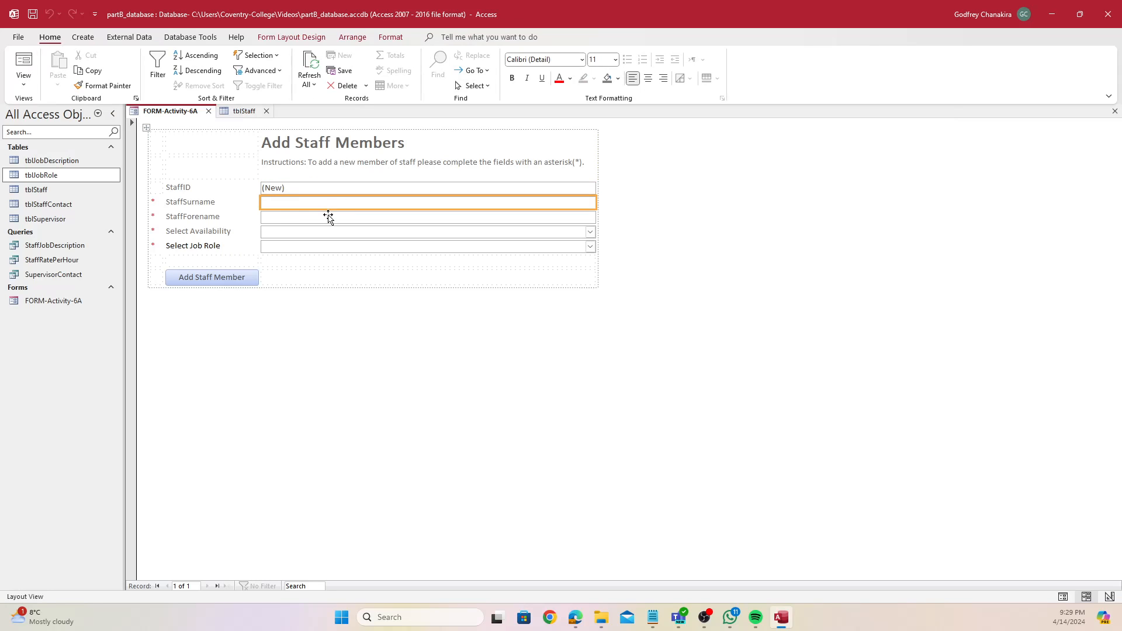
click(328, 217)
click(332, 234)
click(331, 246)
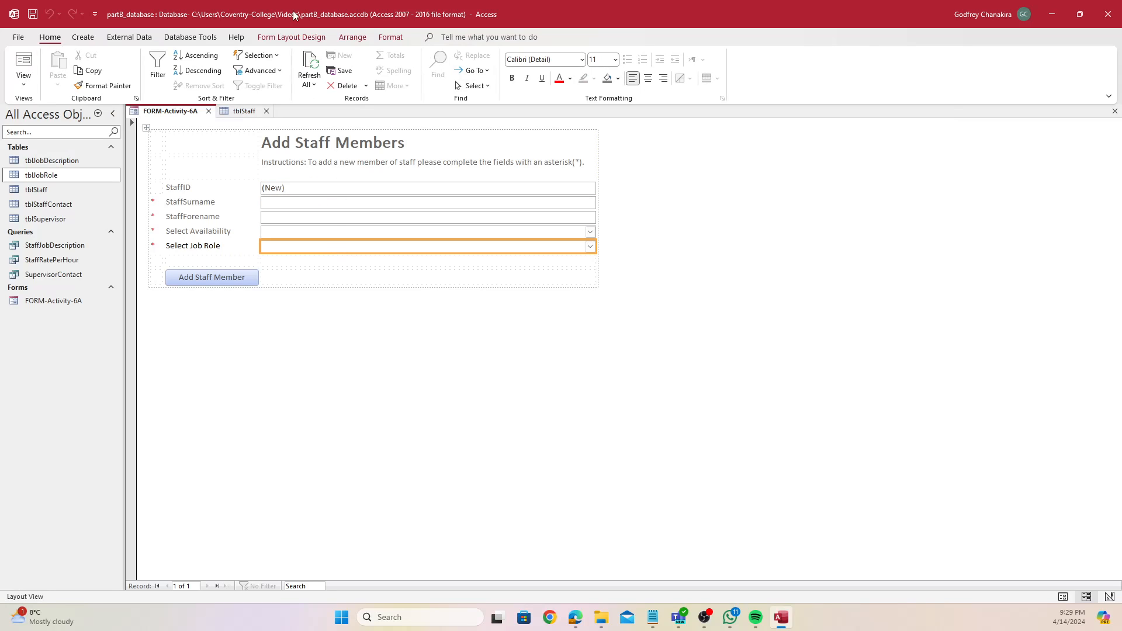
click(291, 37)
click(317, 201)
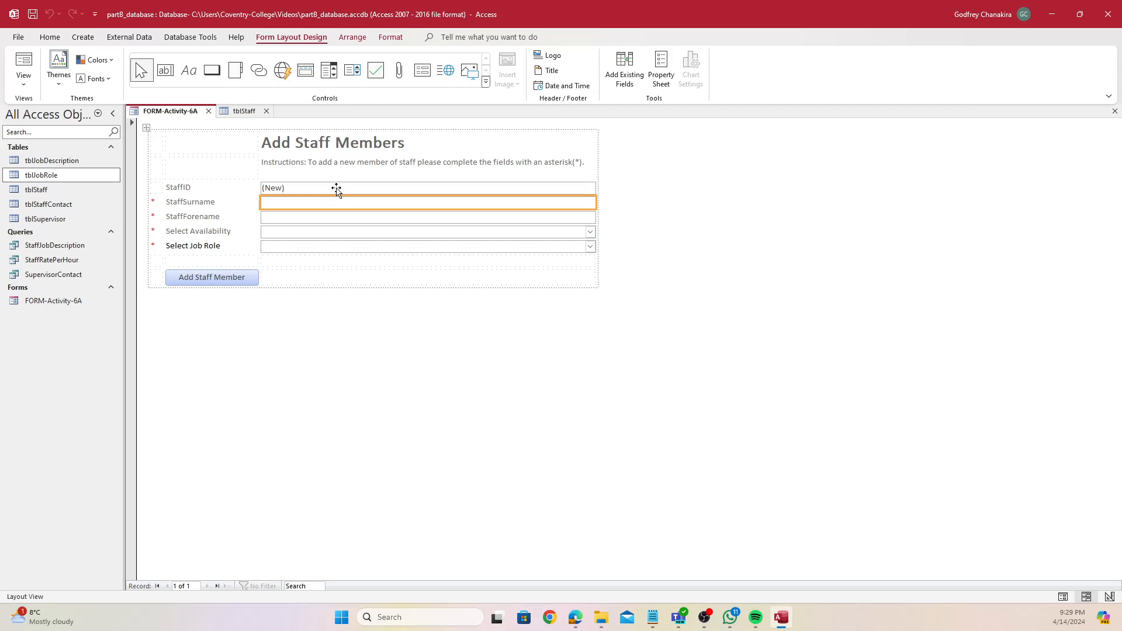
click(337, 190)
click(661, 70)
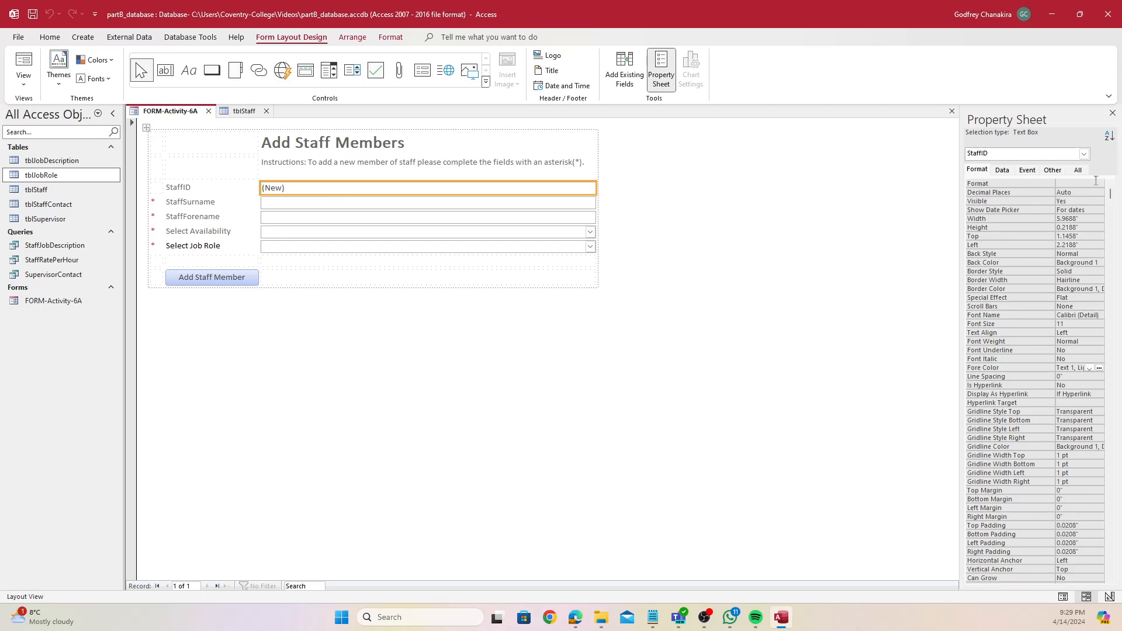
click(1078, 170)
click(1085, 184)
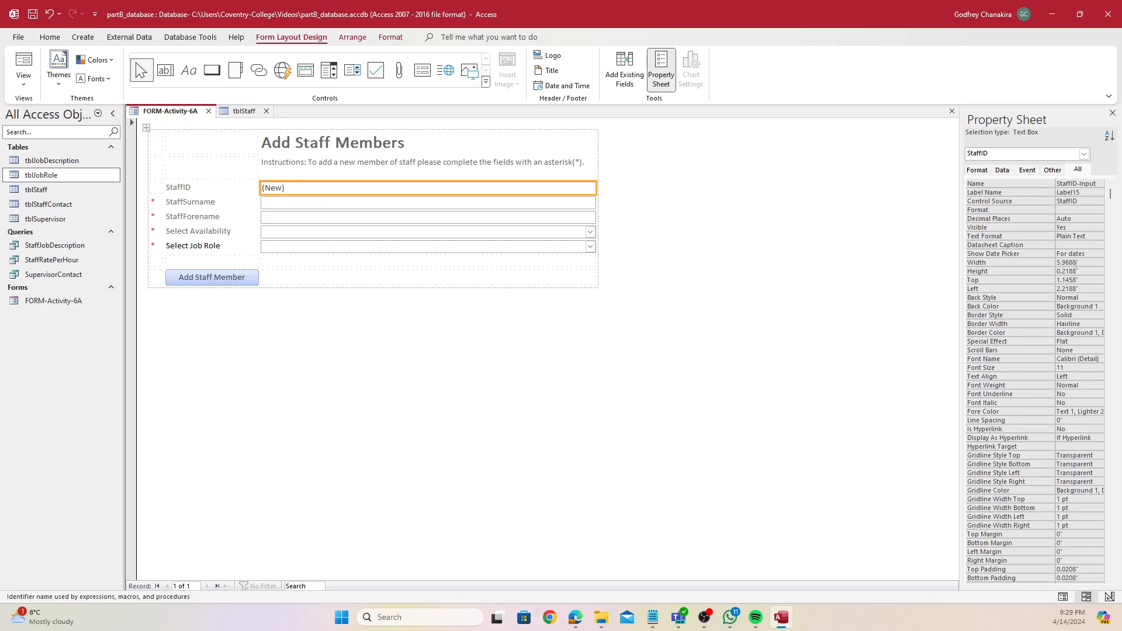
Rename the surname and forename text boxes StaffSurname-Input and StaffForename-Input, widening the property sheet to show full names
click(530, 203)
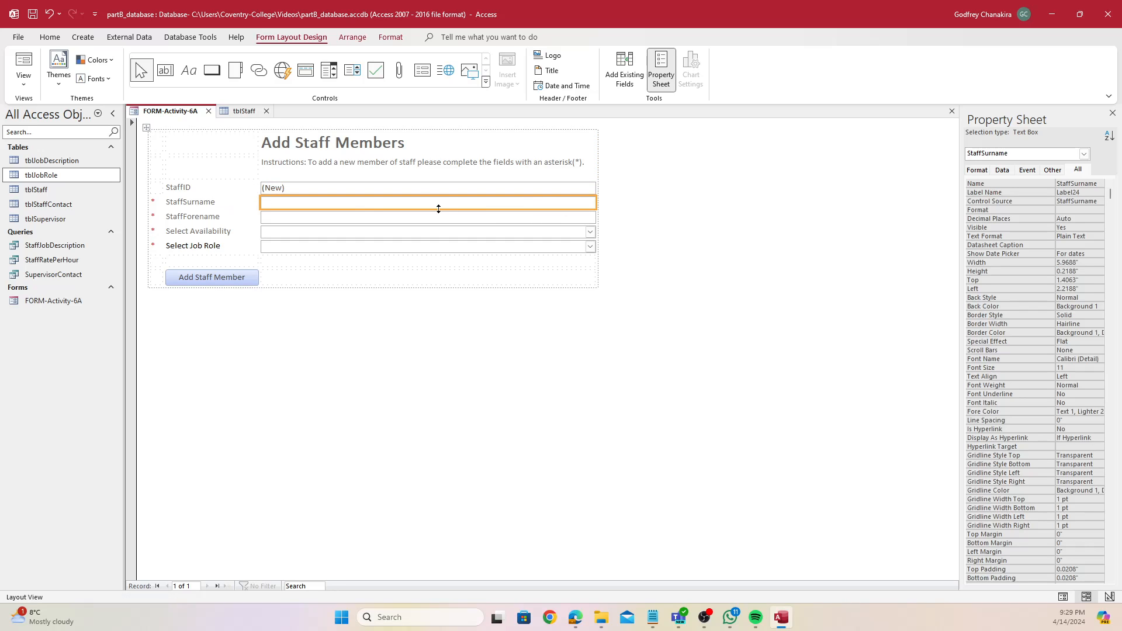
click(1098, 185)
text(-I)
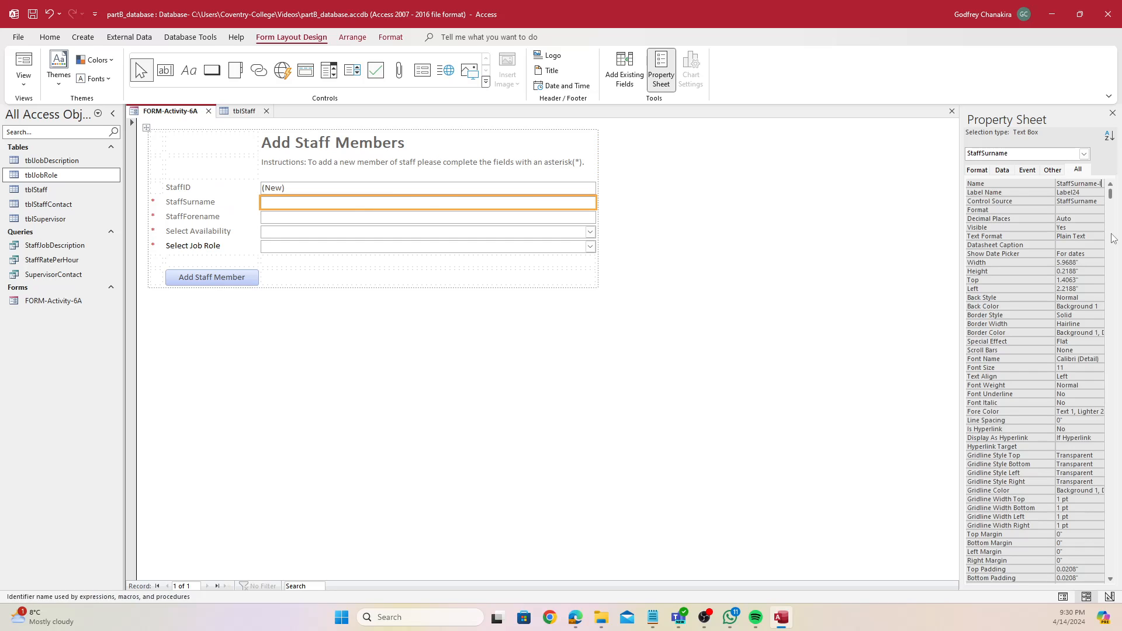
text(nput)
drag(960, 244, 817, 243)
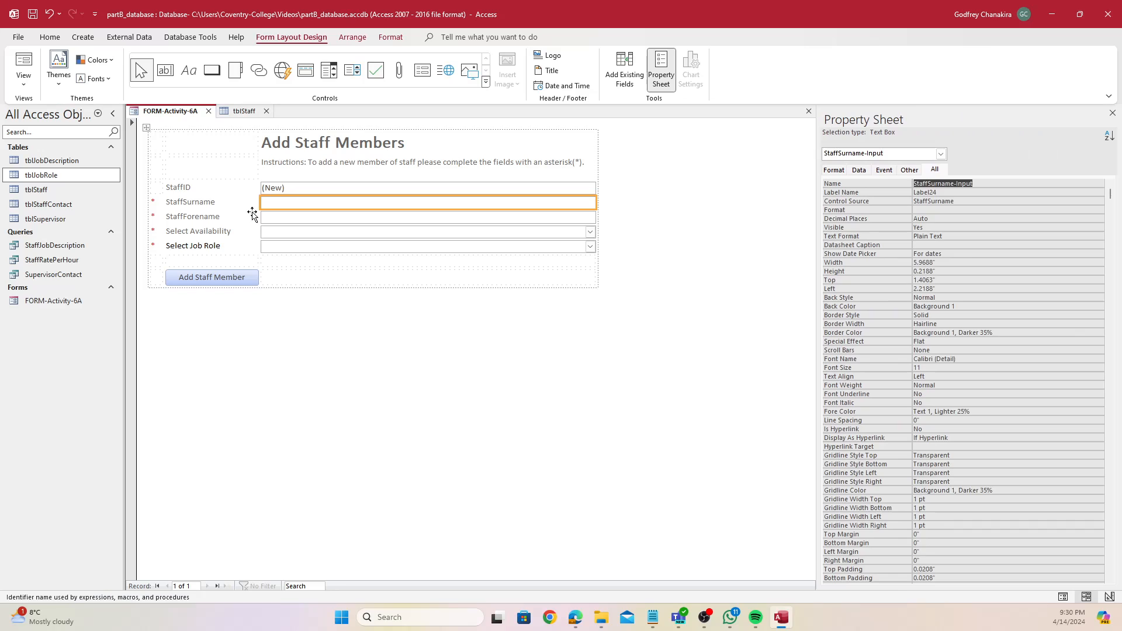
click(284, 216)
click(996, 185)
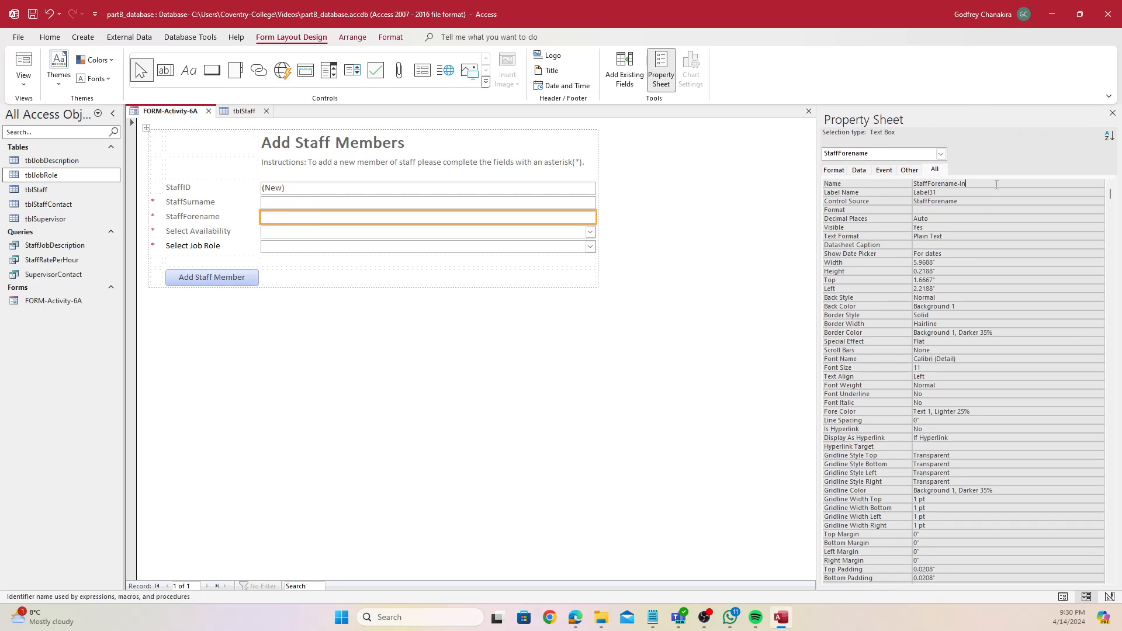
Rename the availability combo box Availability-Input and the job role combo box JobRole-Input
click(314, 233)
double_click(963, 183)
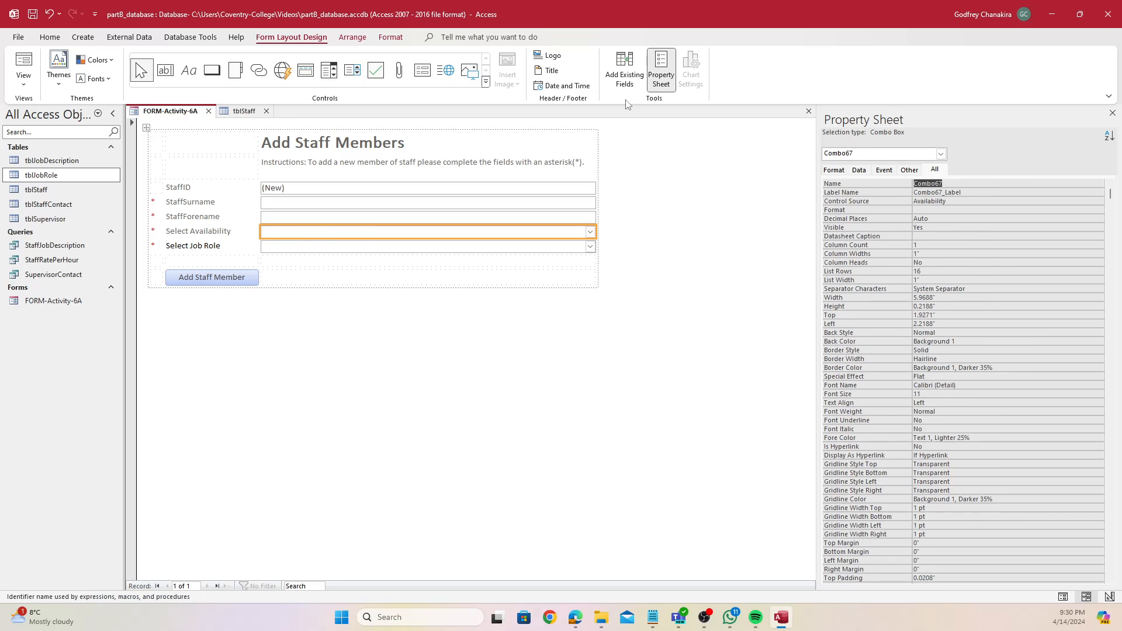
text(Availability-Input)
click(290, 247)
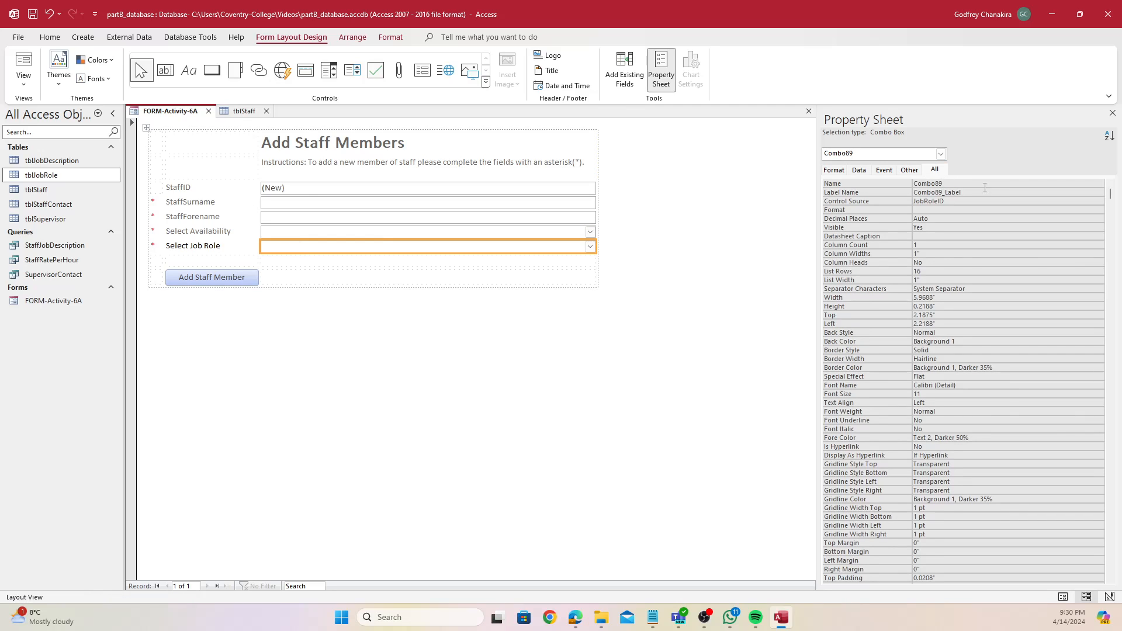
double_click(984, 184)
text(JobRole-Input)
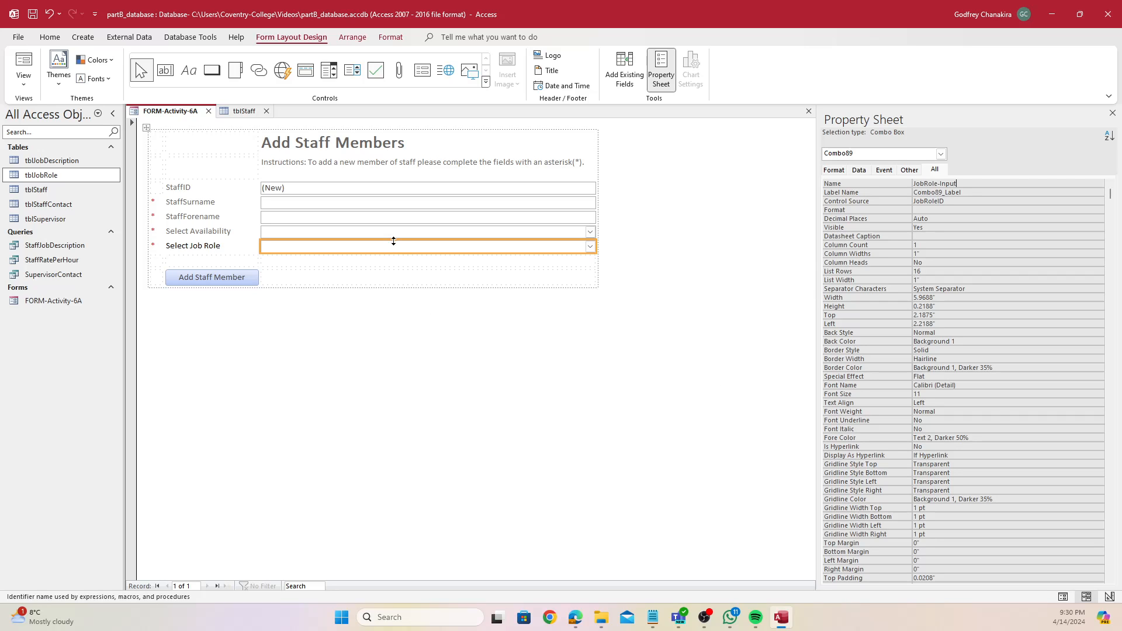
Close the property sheet and save FORM-Activity-6A
click(1112, 114)
right_click(148, 112)
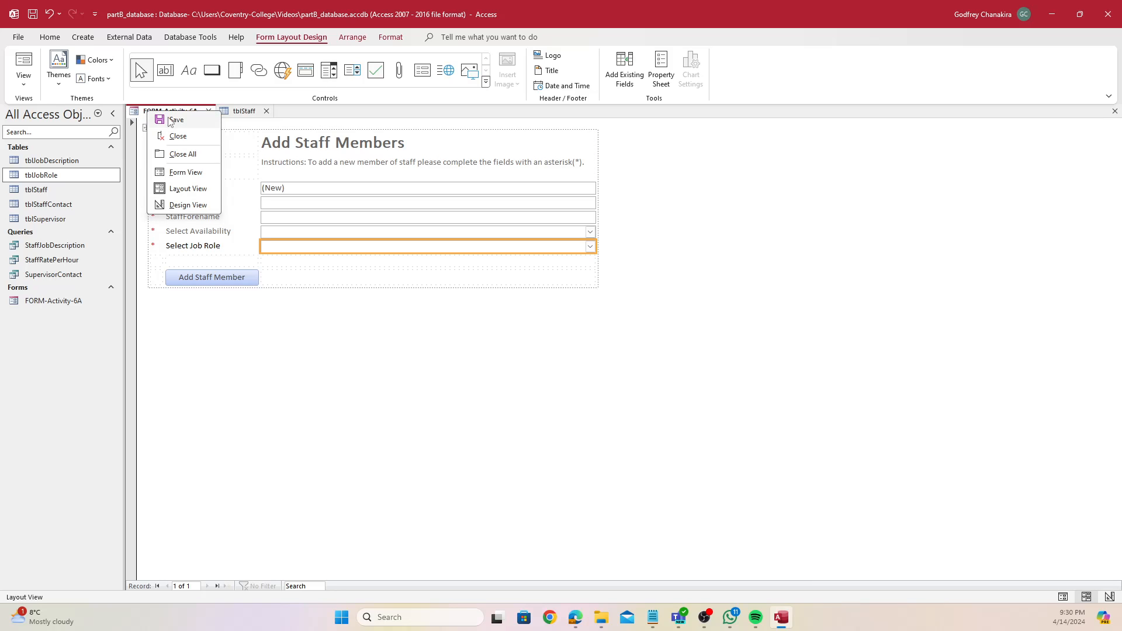
click(170, 120)
right_click(170, 113)
Reopen the Add Staff Member button's click macro and delete all of its default actions
click(211, 277)
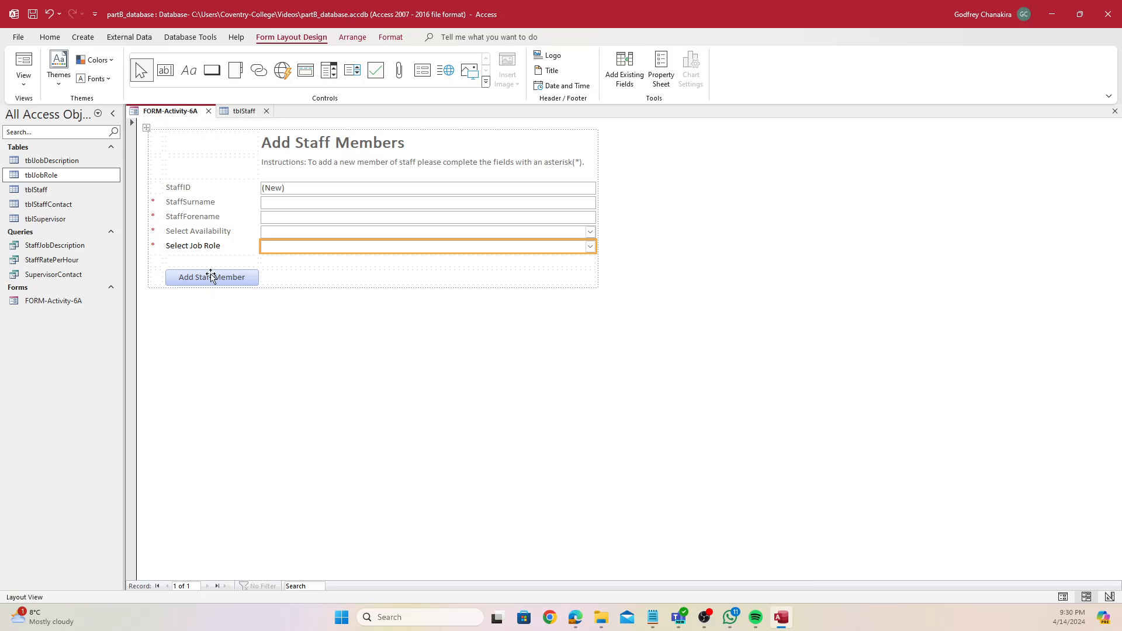
right_click(211, 277)
click(237, 283)
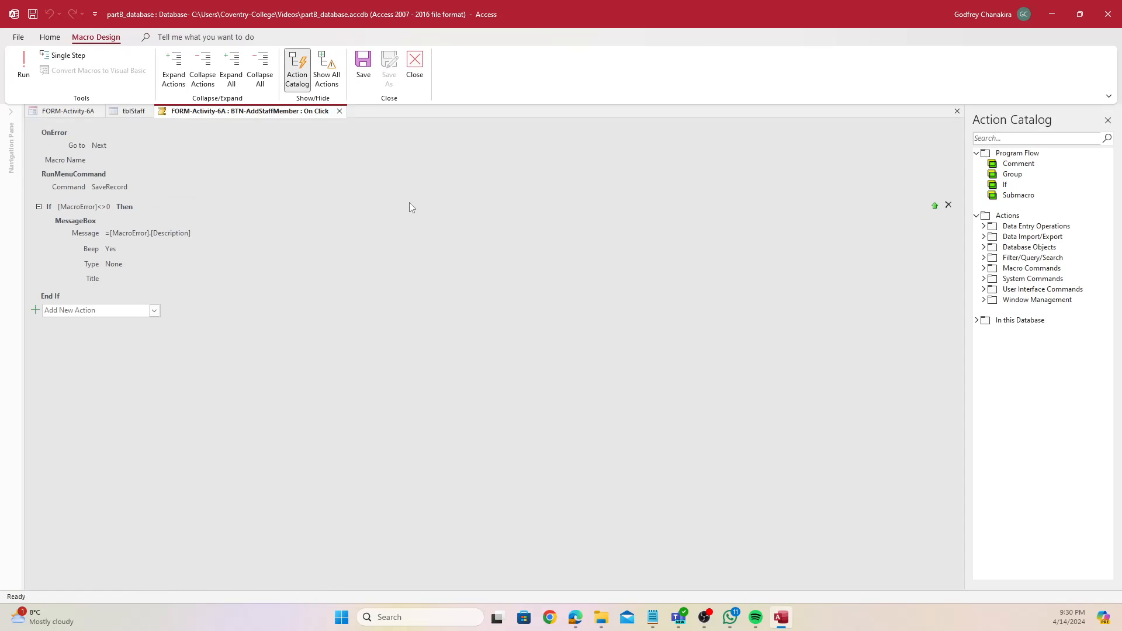
click(949, 134)
click(948, 133)
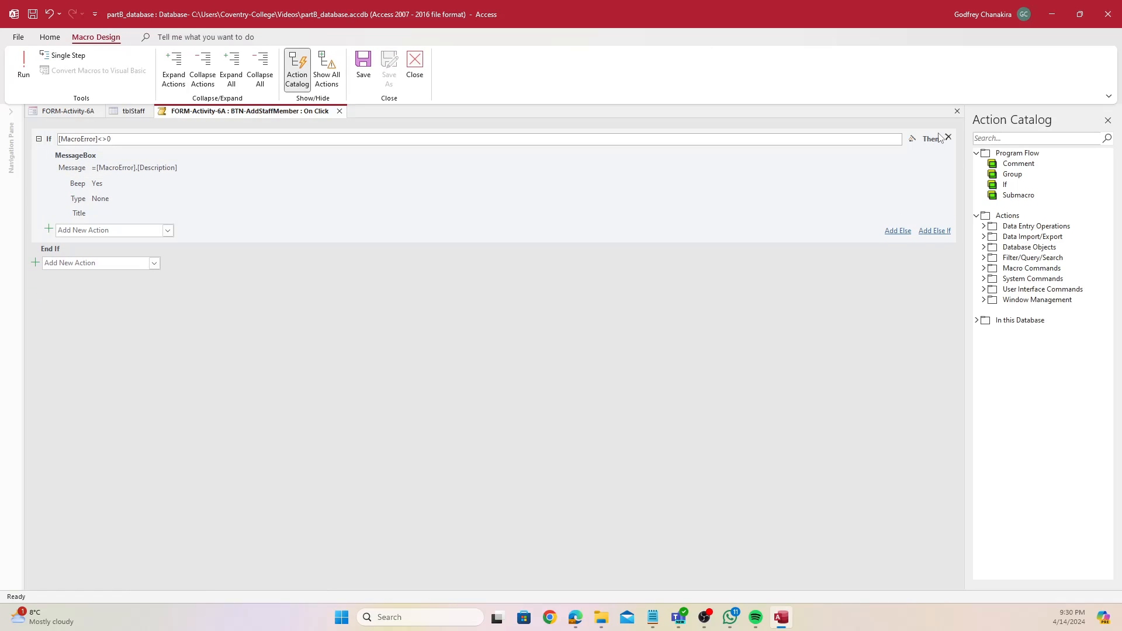
click(948, 137)
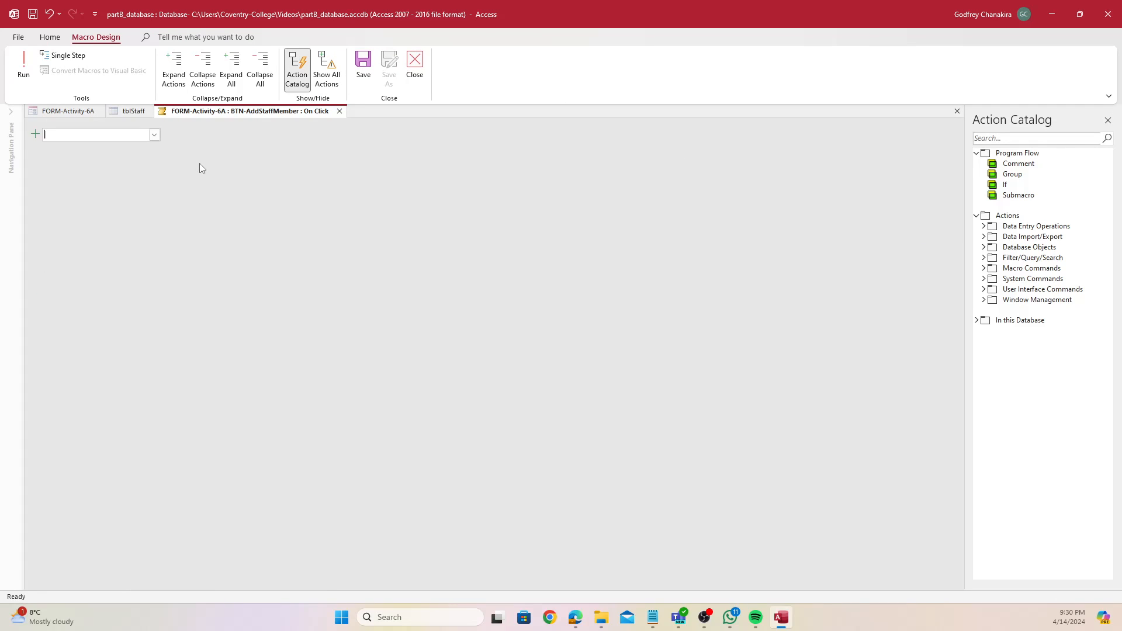
Add an If block and build the condition IsNull([StaffSurname-Input]) for it in the Expression Builder
click(154, 135)
click(107, 170)
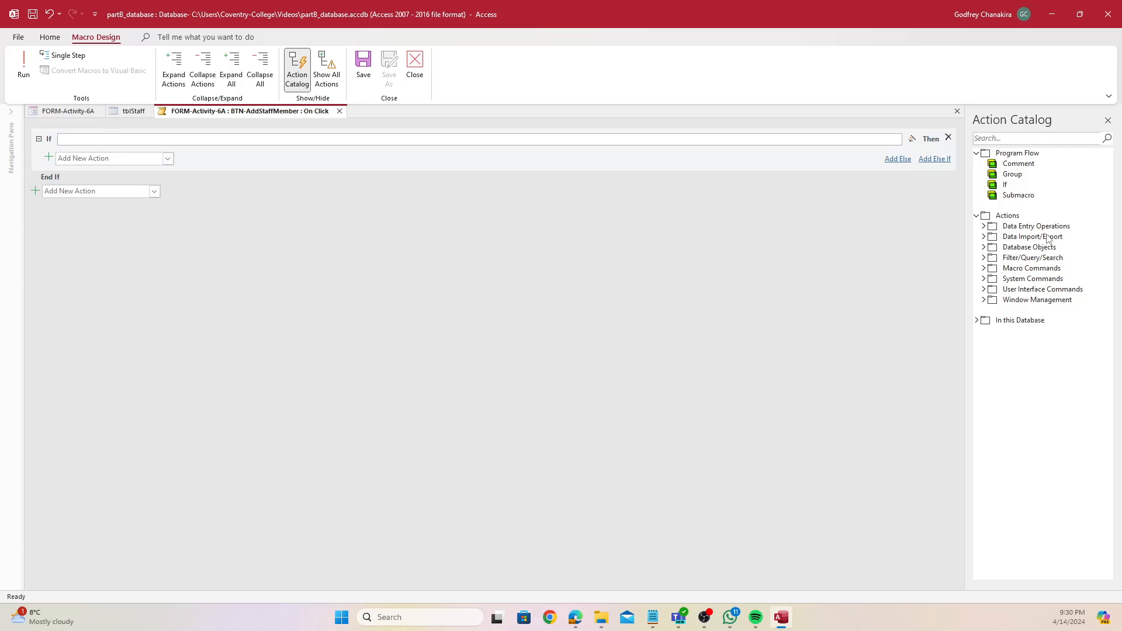
click(914, 140)
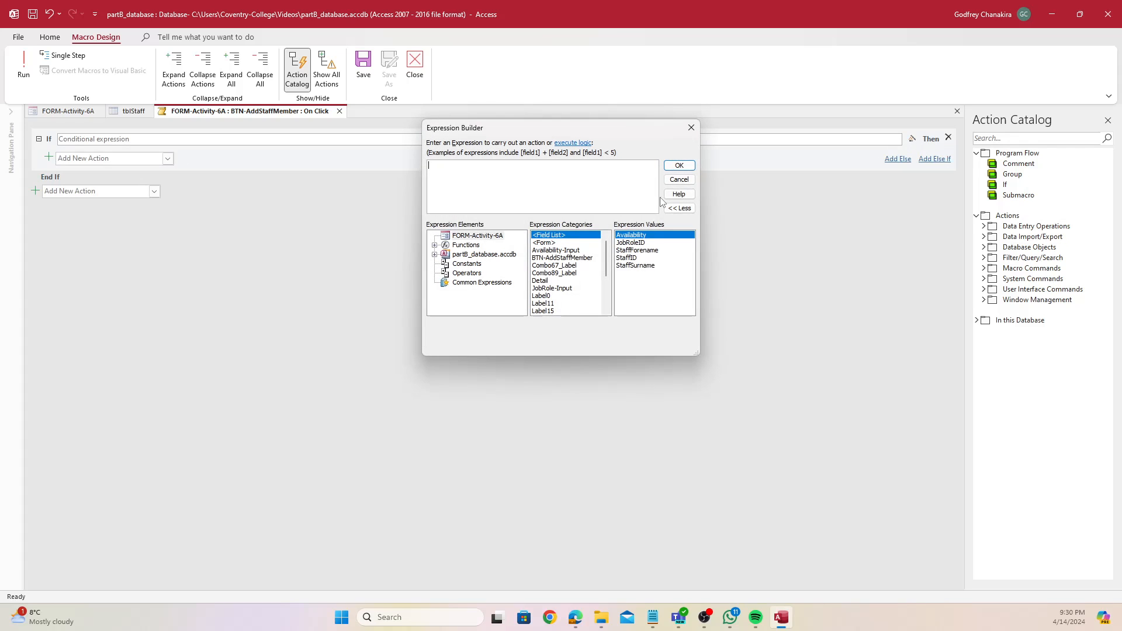
text(isn)
key(Tab)
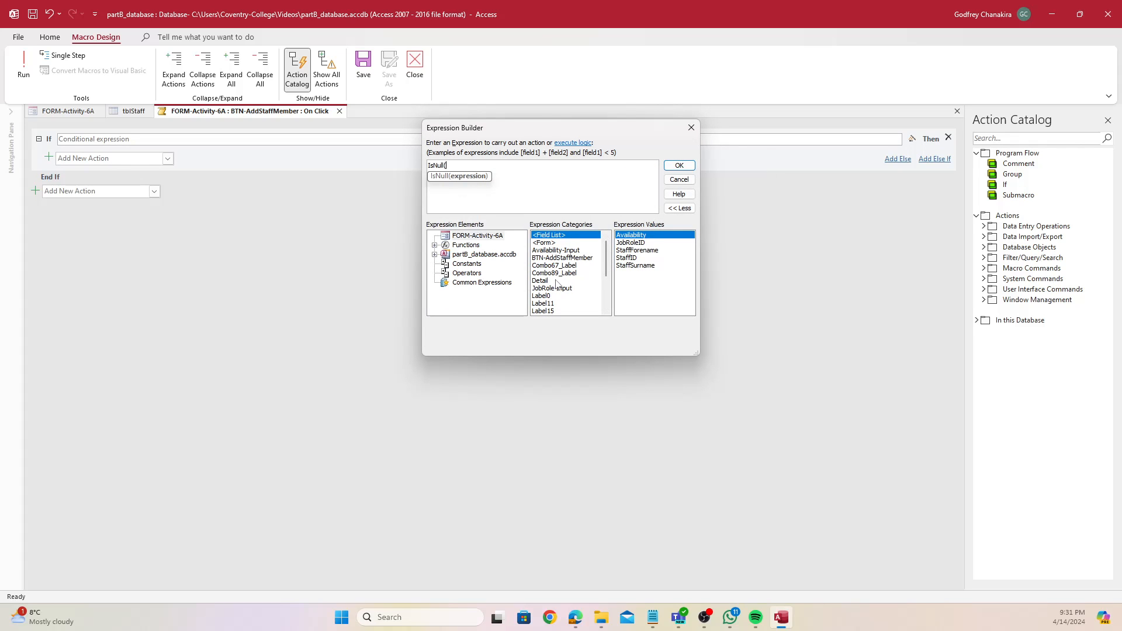
scroll(559, 285, down, 3)
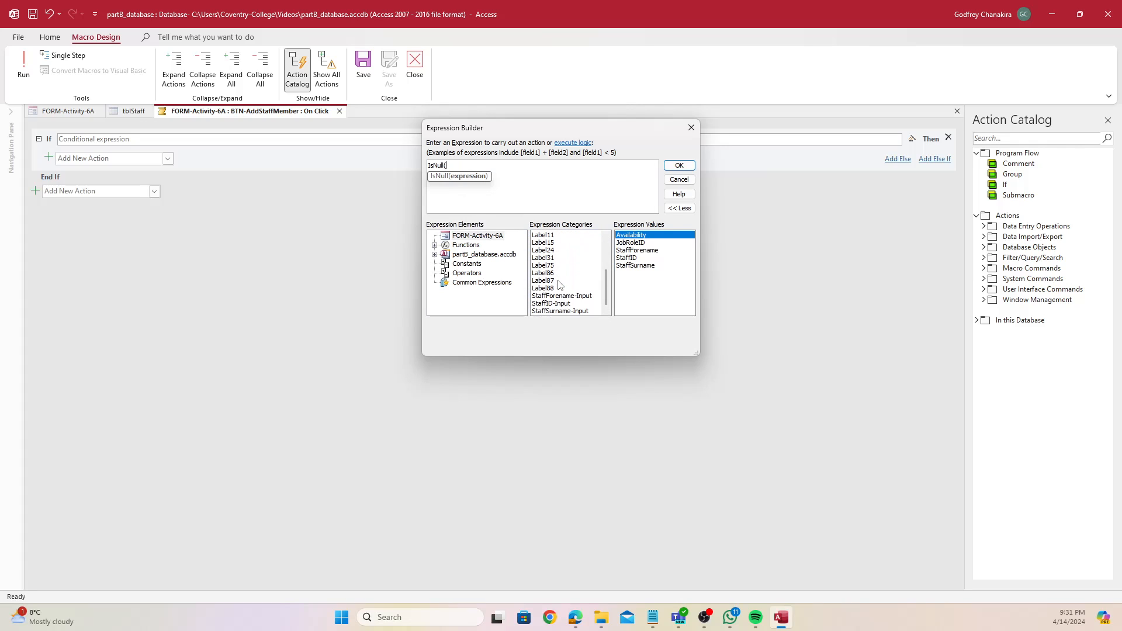
double_click(573, 312)
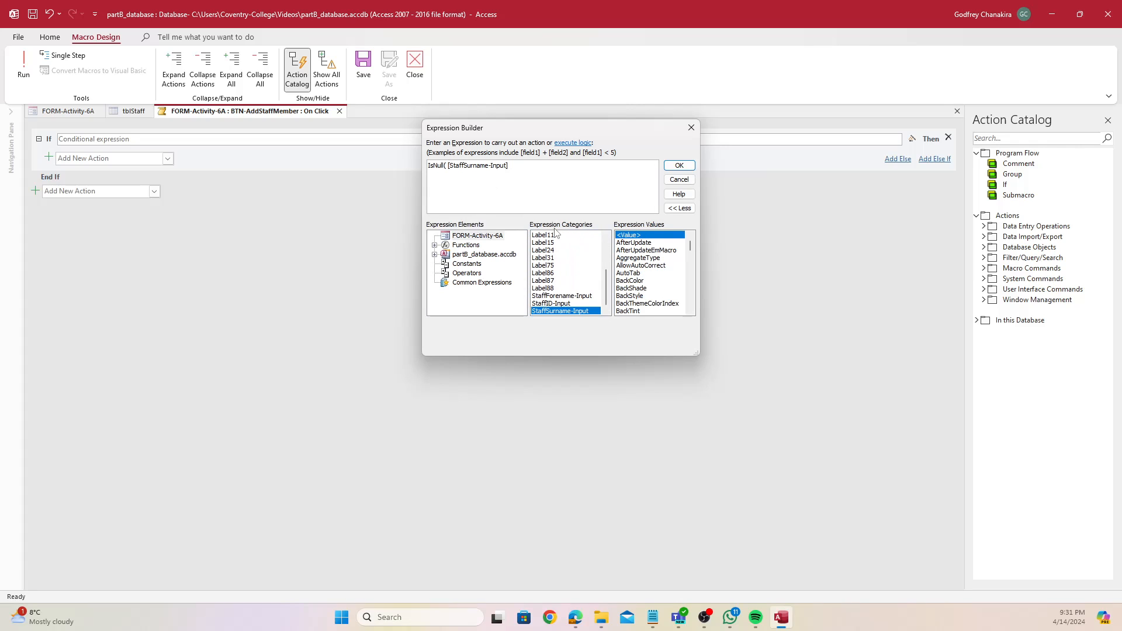
text())
Copy the expression into a Notepad page with enlarged text, minimize Notepad, and accept the expression as the If block's condition in Access
drag(553, 186, 323, 166)
key(ctrl+c)
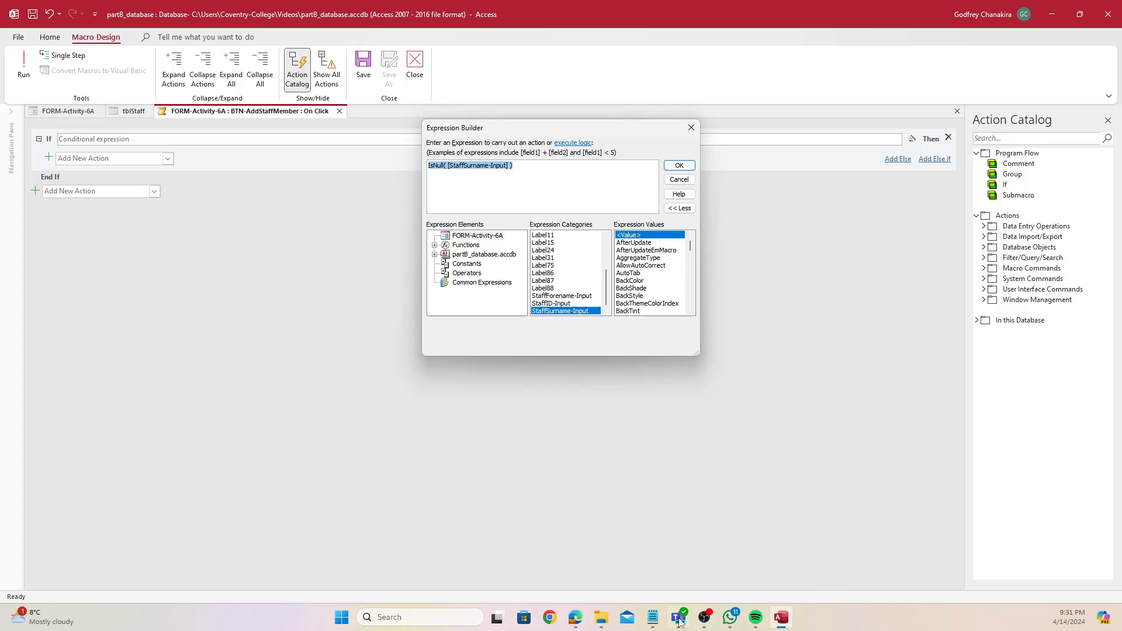
click(653, 617)
key(ctrl+v)
key(ctrl+plus)
key(ctrl+plus)
key(ctrl+plus)
key(ctrl+plus)
key(ctrl+plus)
key(ctrl+plus)
key(ctrl+plus)
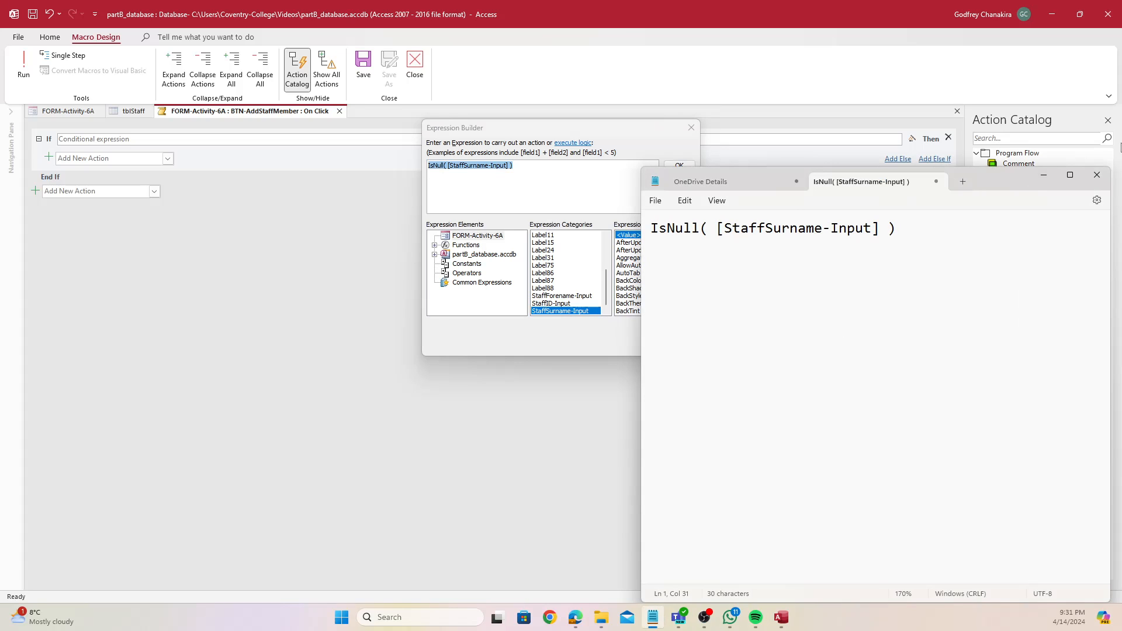
click(1036, 177)
click(685, 166)
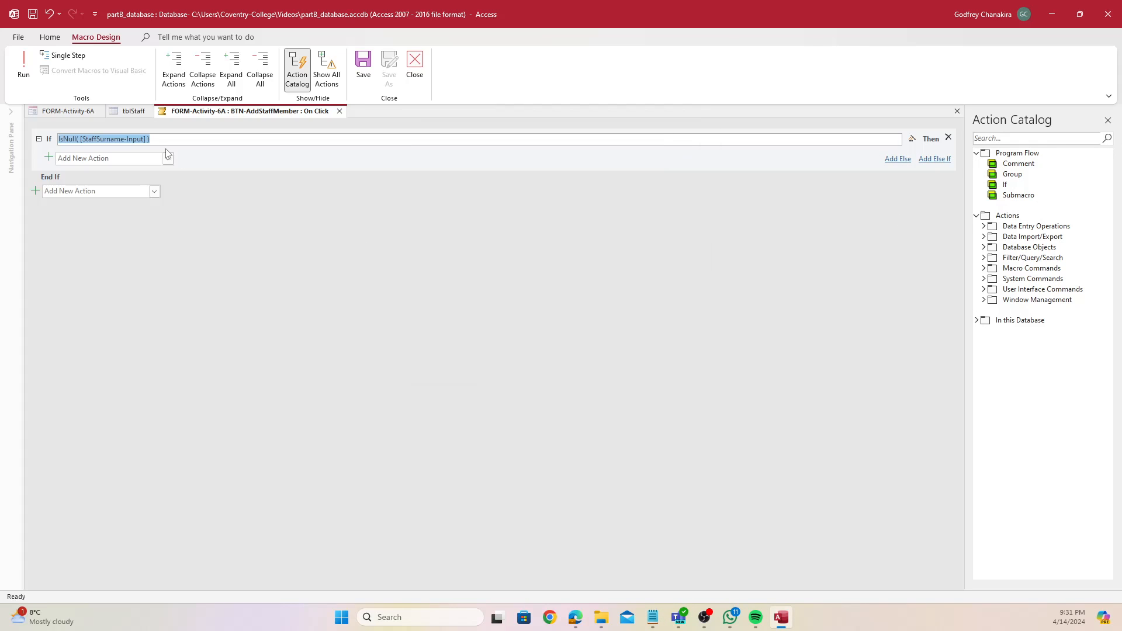
click(146, 139)
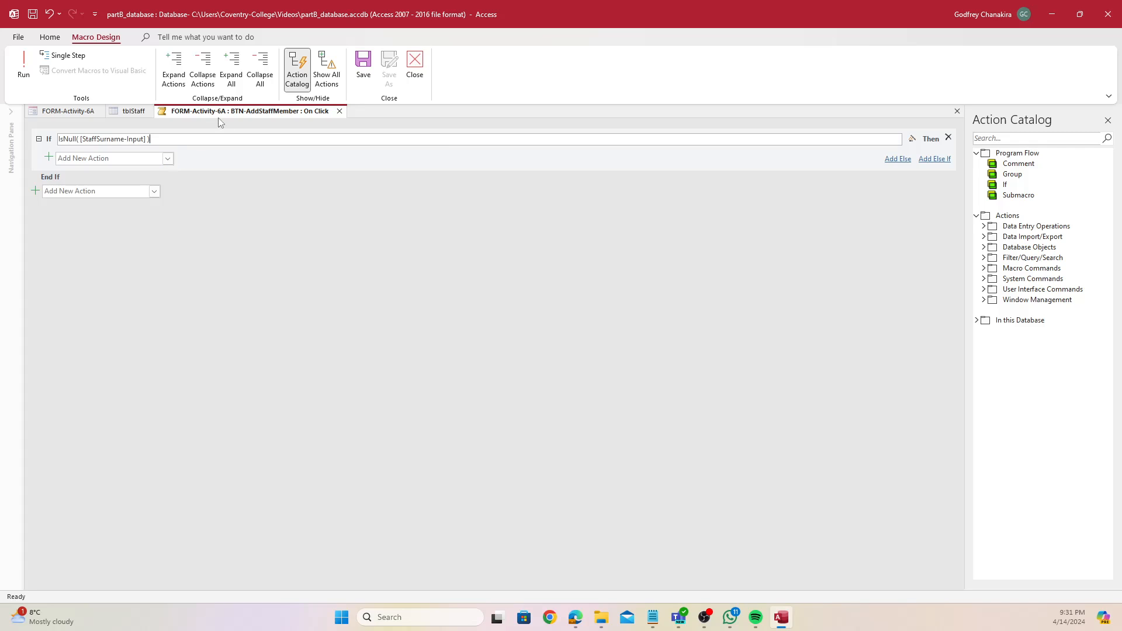
Add a MessageBox action inside the If block with the message "Please provide the staff member's surname."
click(168, 159)
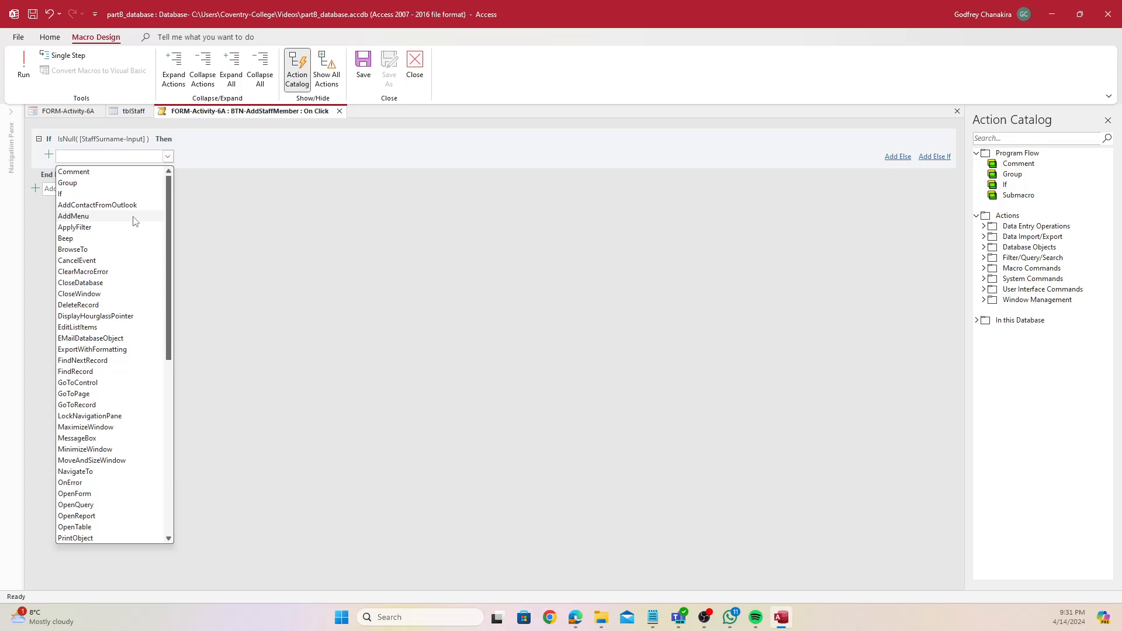
text(me)
key(Return)
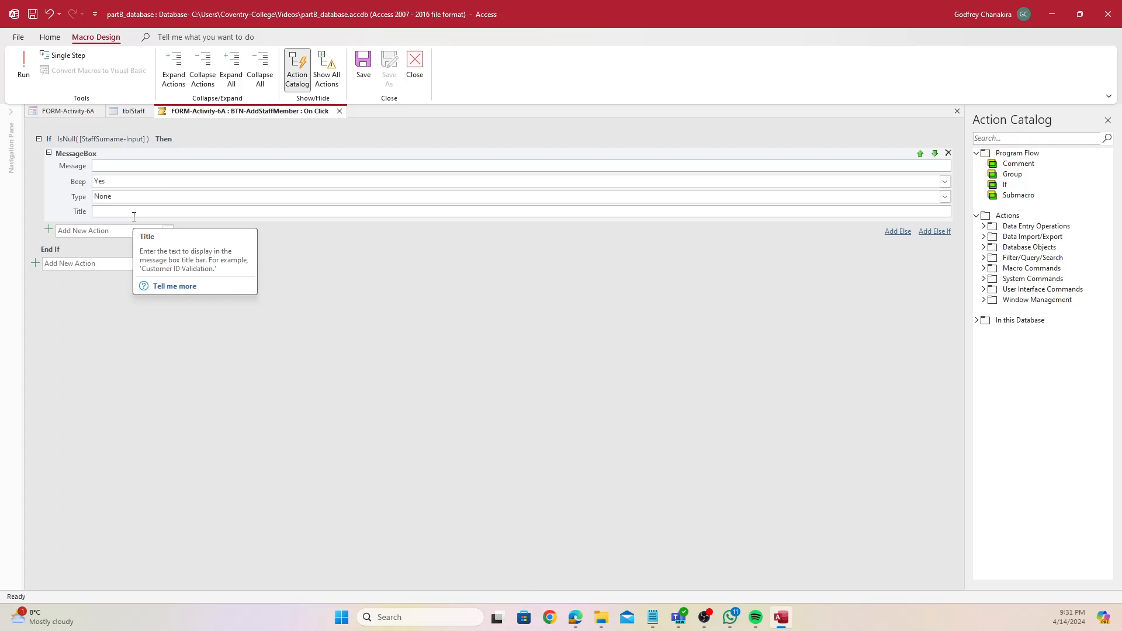
text(Pleas)
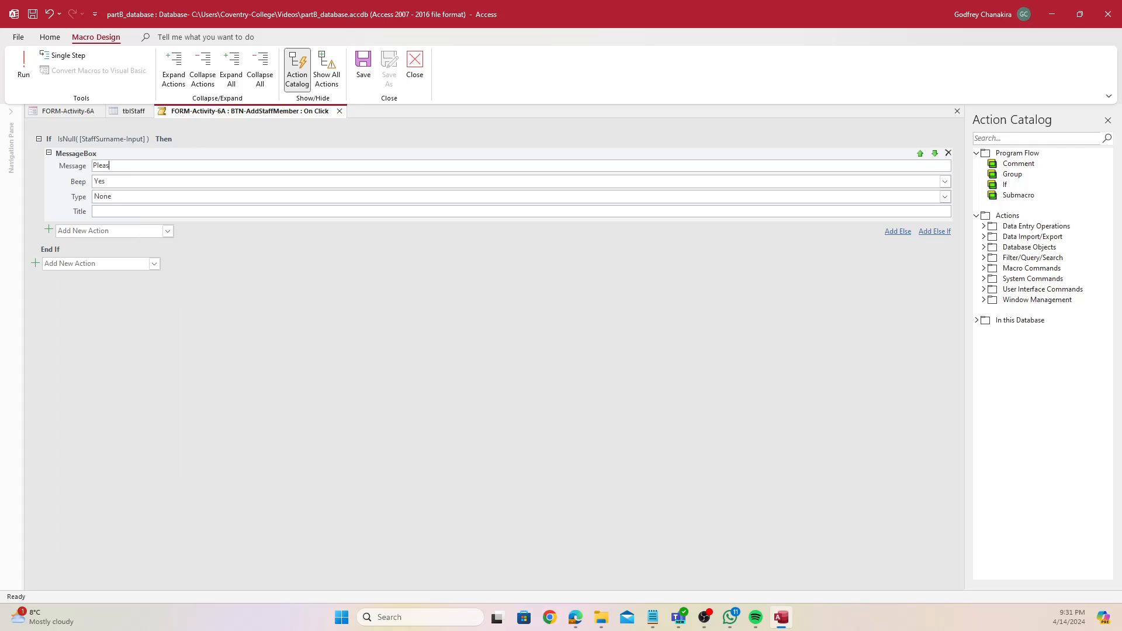
text(e provide the staff member's surname.)
Set the surname message box's type to Warning! and its title to Surname-Error, and save the macro
click(945, 196)
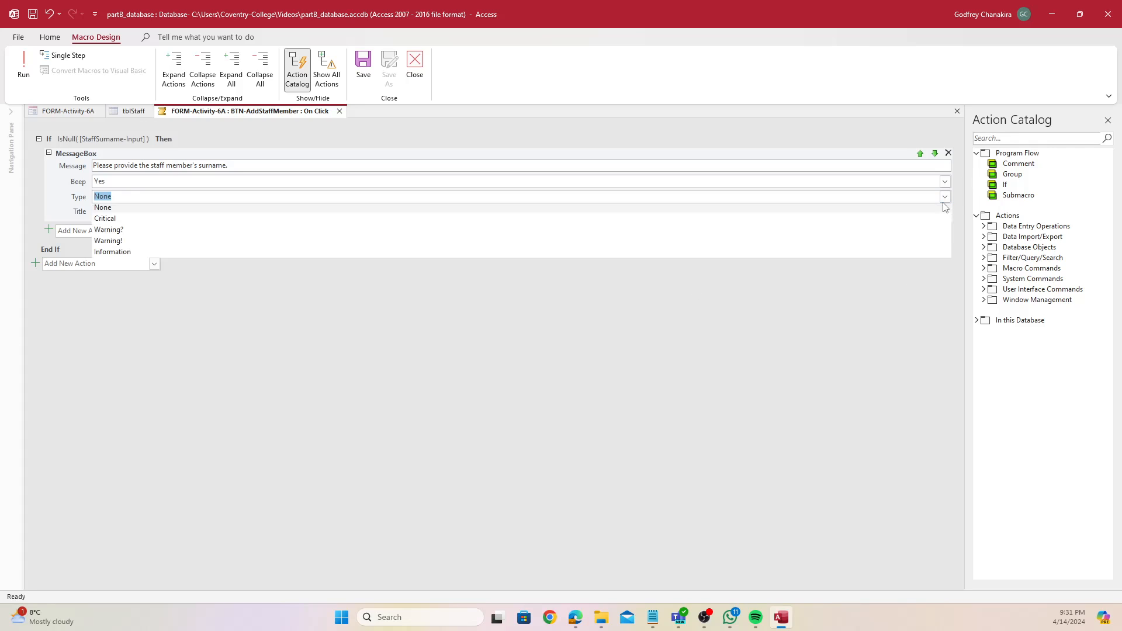
click(119, 243)
click(114, 211)
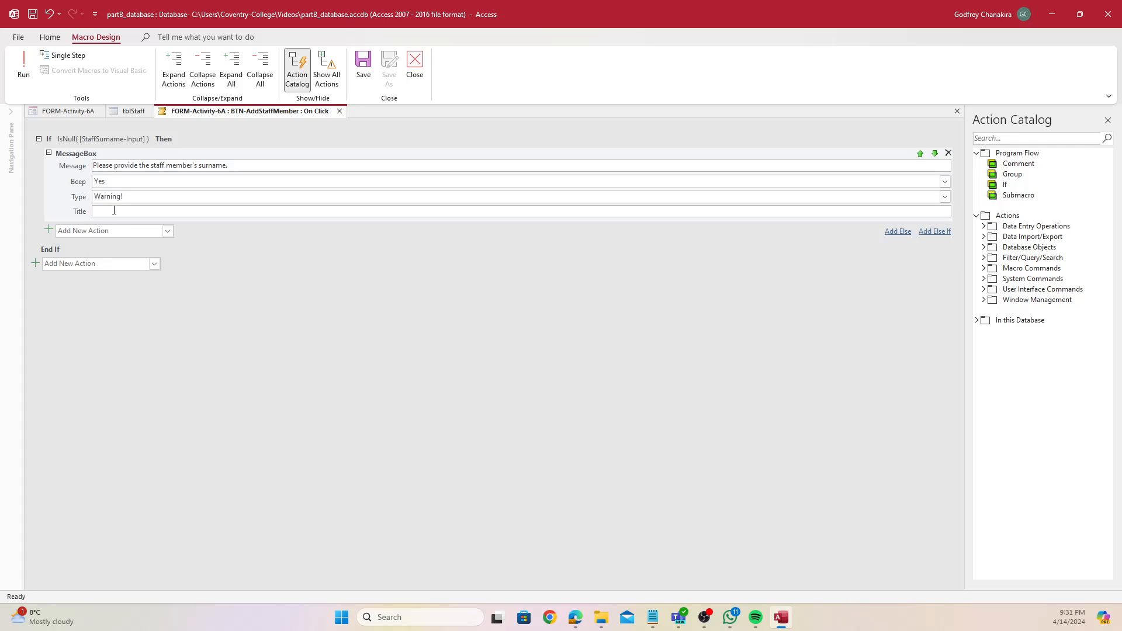
text(Surname-Error)
right_click(235, 111)
click(251, 117)
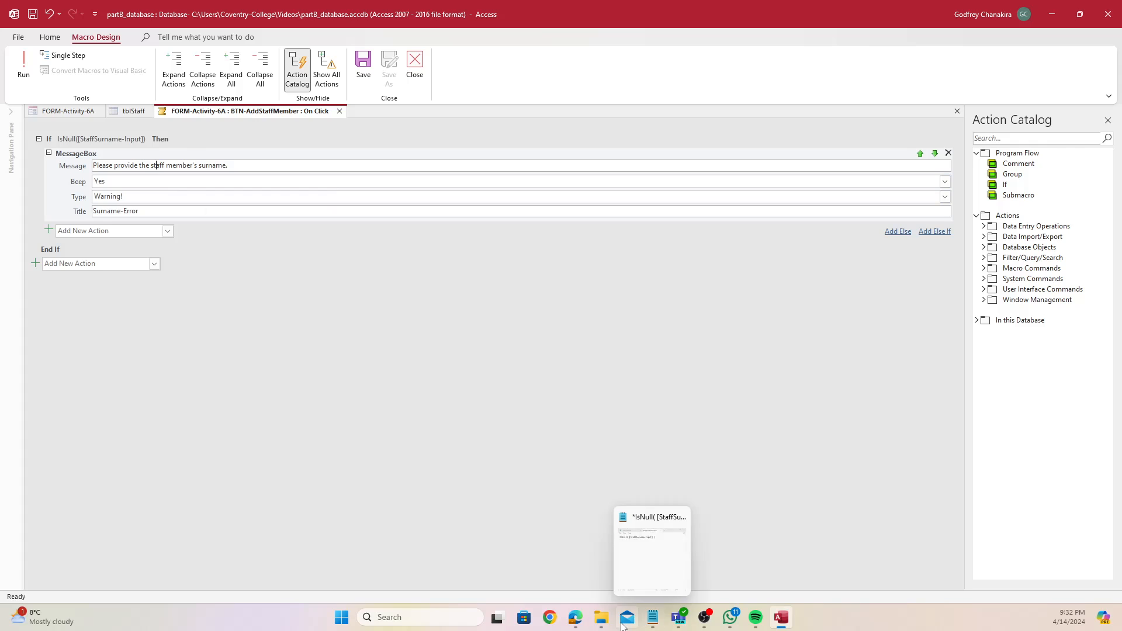
Switch to Edge to examine the add-staff form requirements for Activity 6 in the Part B June 2020 PDF, and return to Access
click(575, 617)
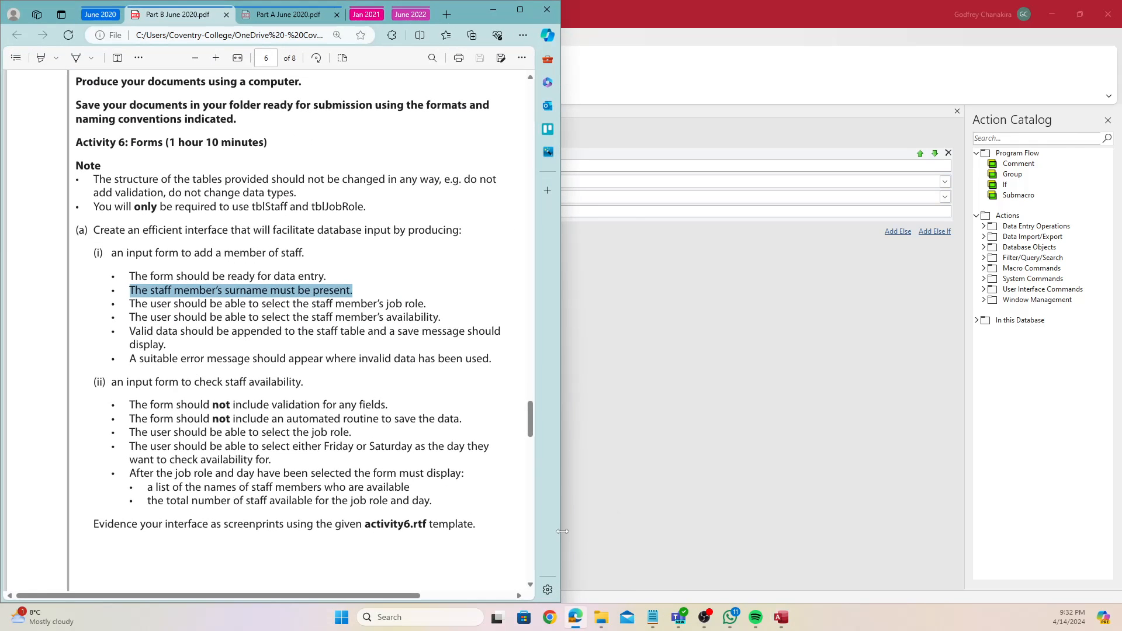
click(178, 308)
drag(136, 308, 385, 313)
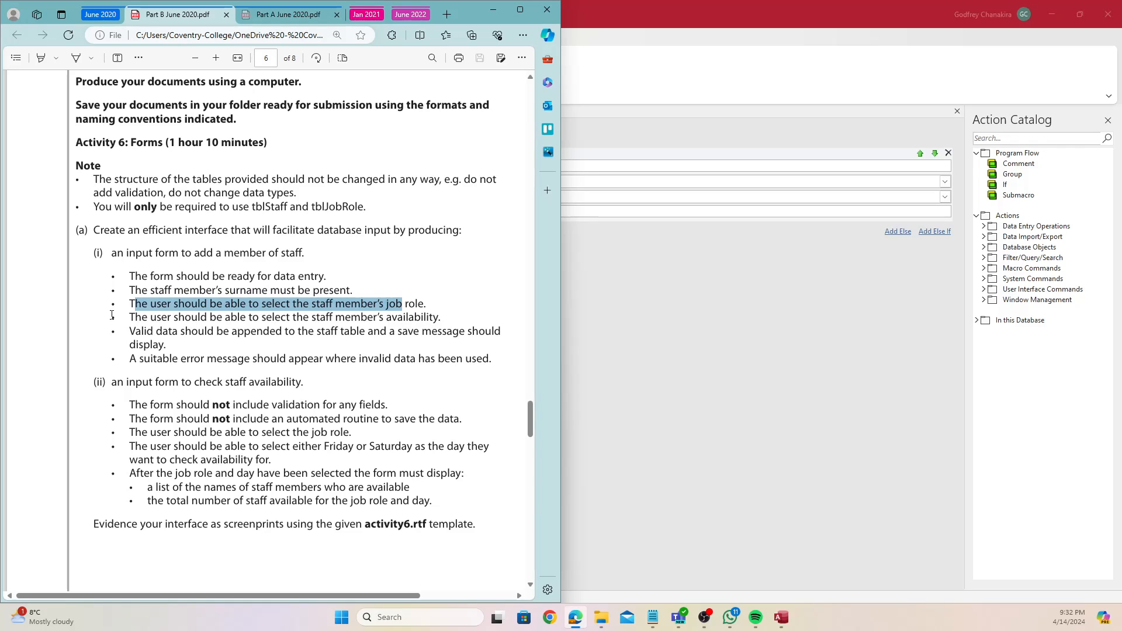
drag(135, 319, 433, 318)
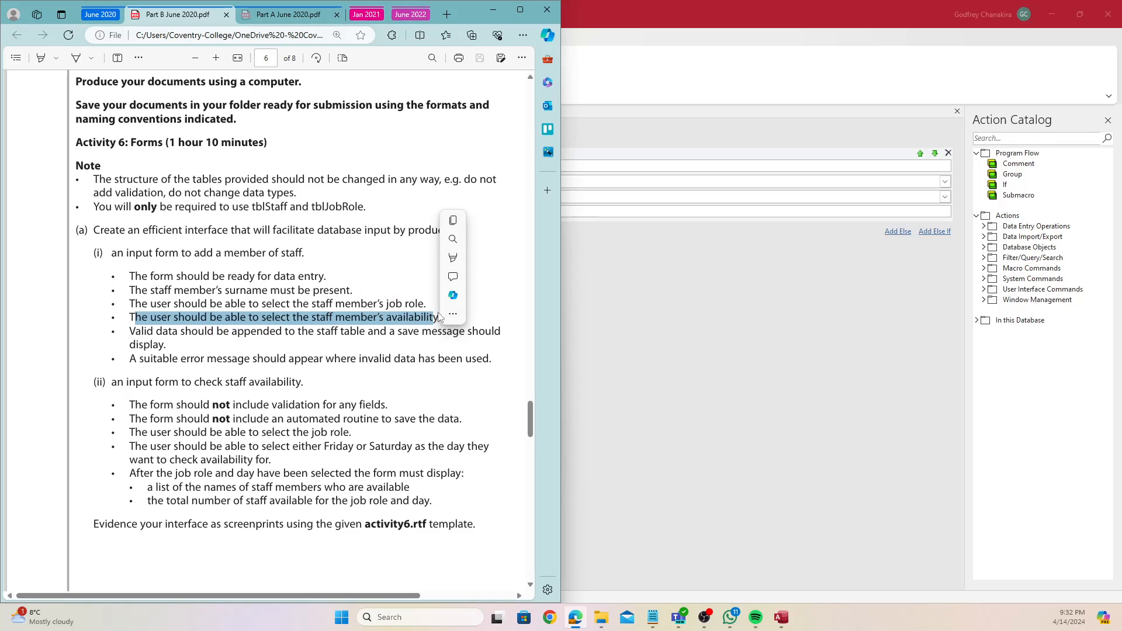
click(252, 303)
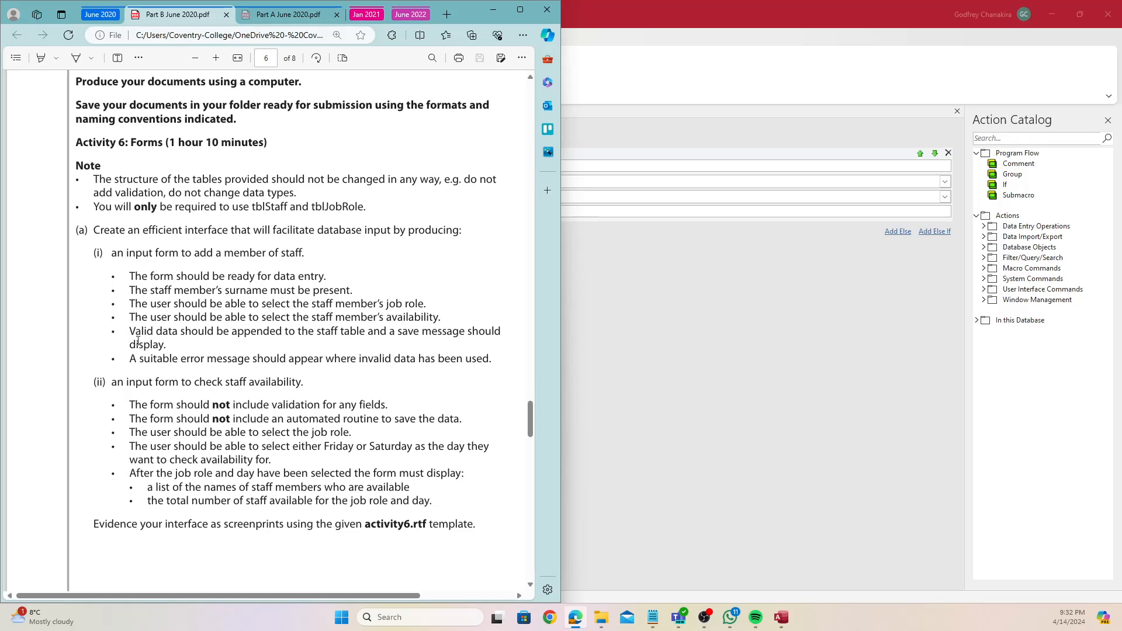
drag(133, 325, 469, 349)
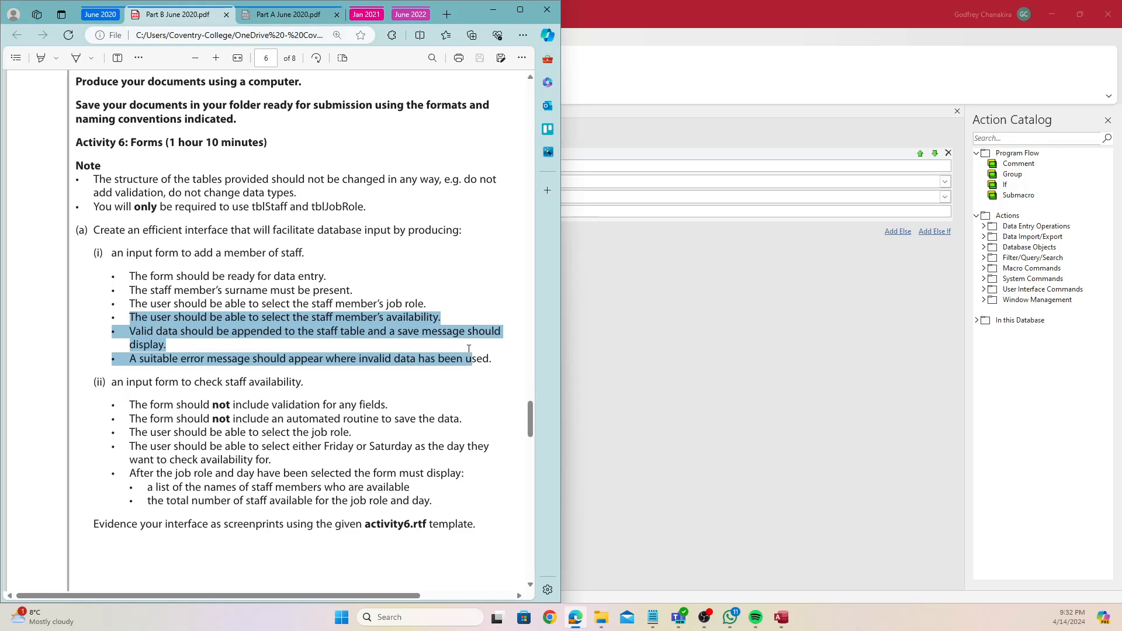
drag(469, 349, 492, 358)
click(229, 346)
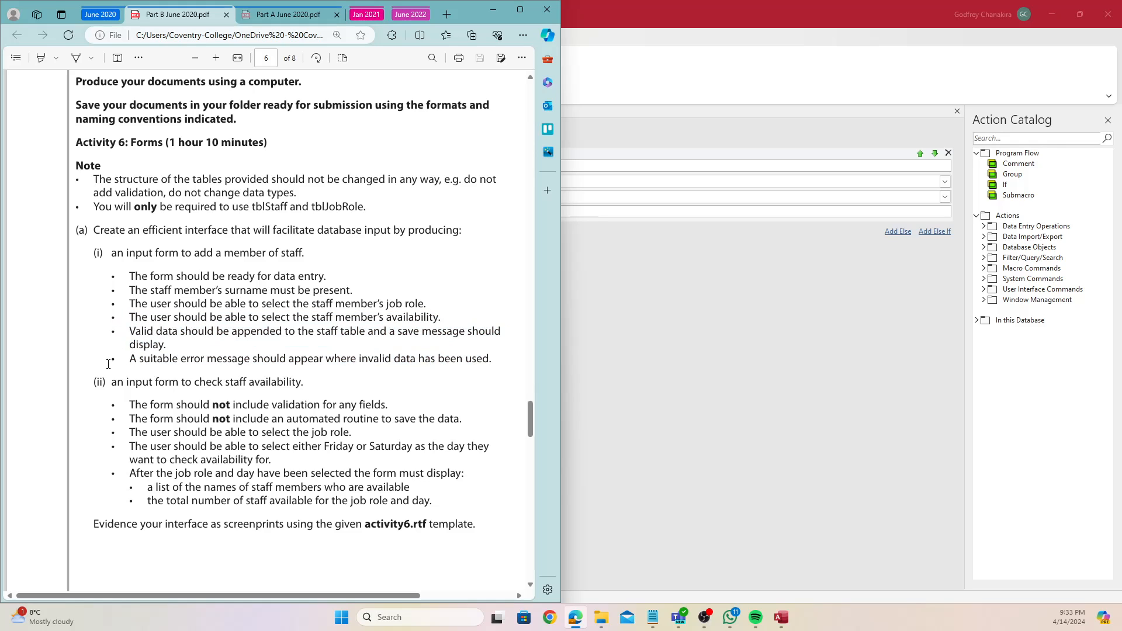
drag(129, 359, 508, 377)
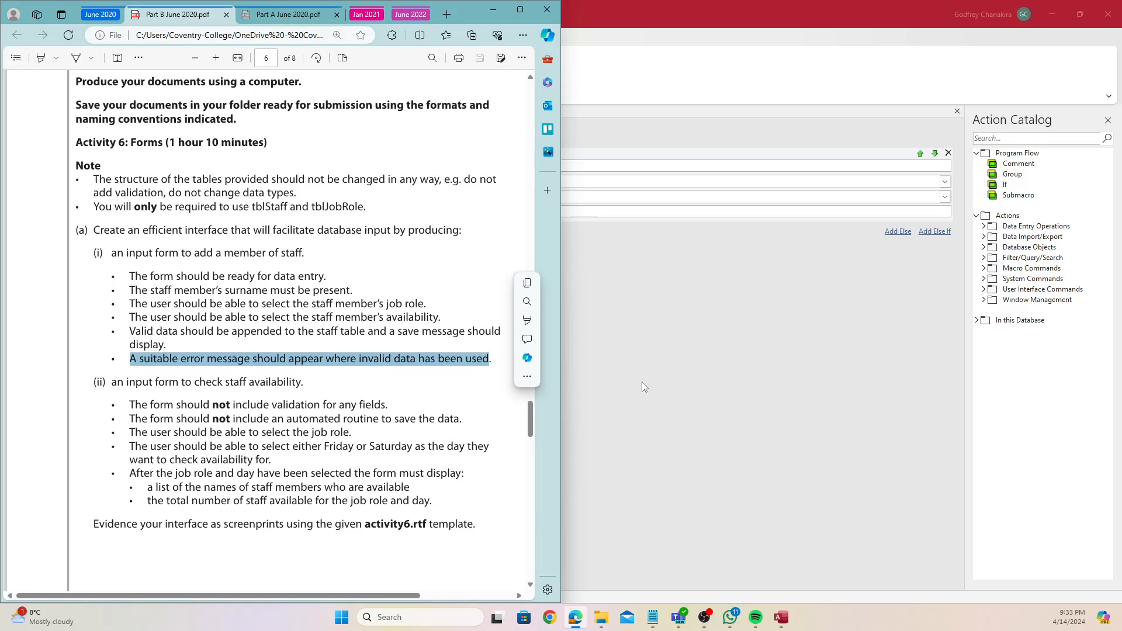
click(731, 342)
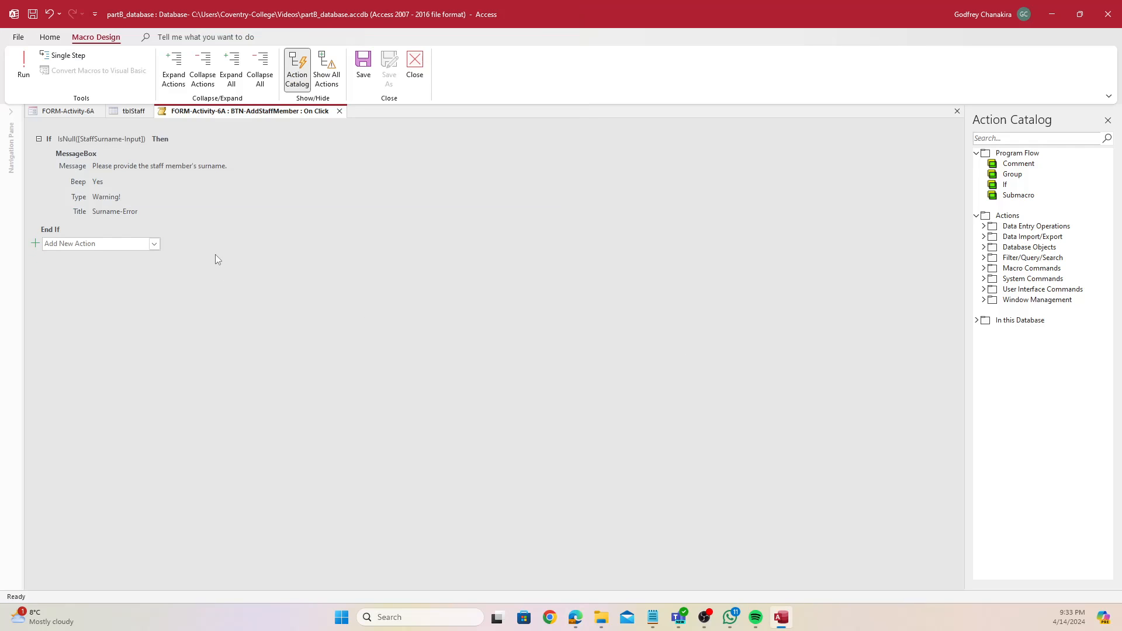
Add an Else If block after the surname message box and start its condition with IsNull( in the Expression Builder
click(182, 180)
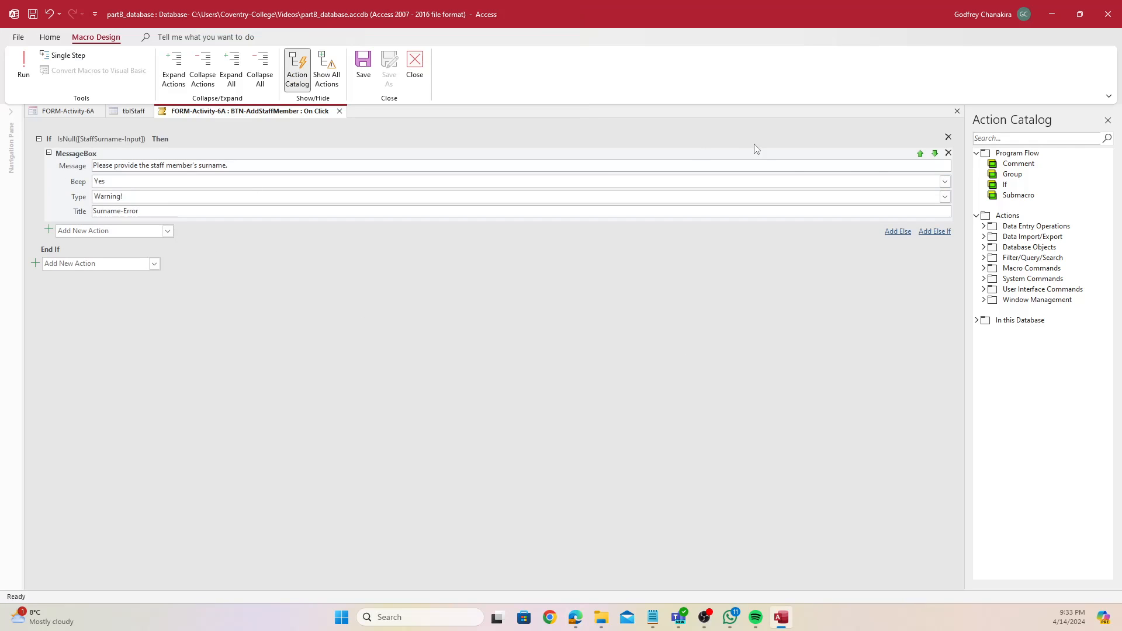
click(934, 231)
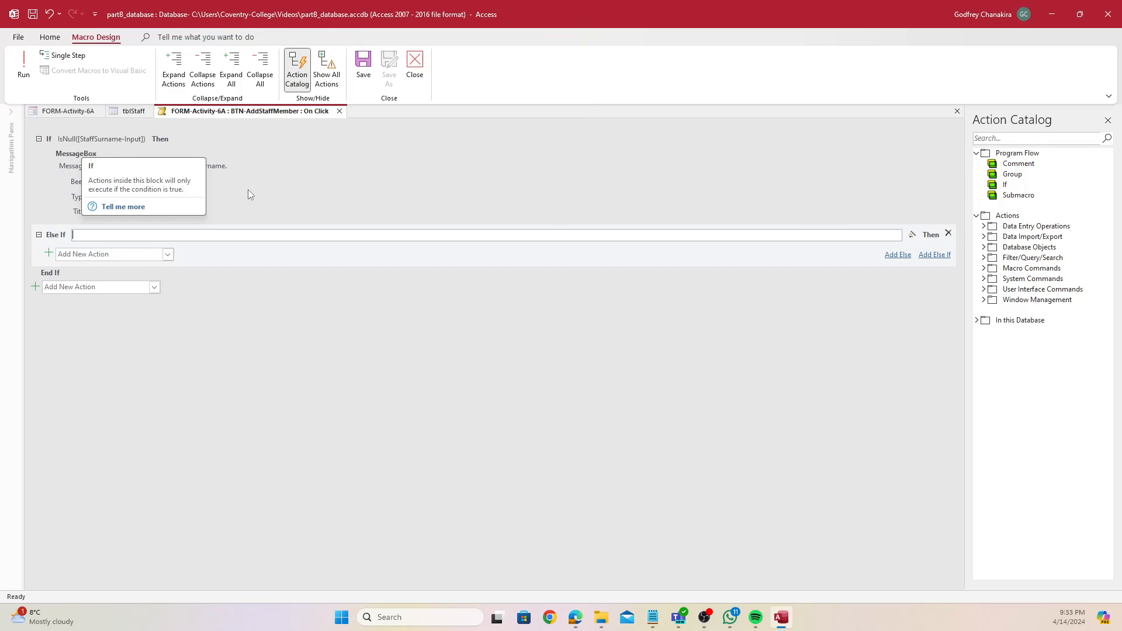
click(913, 235)
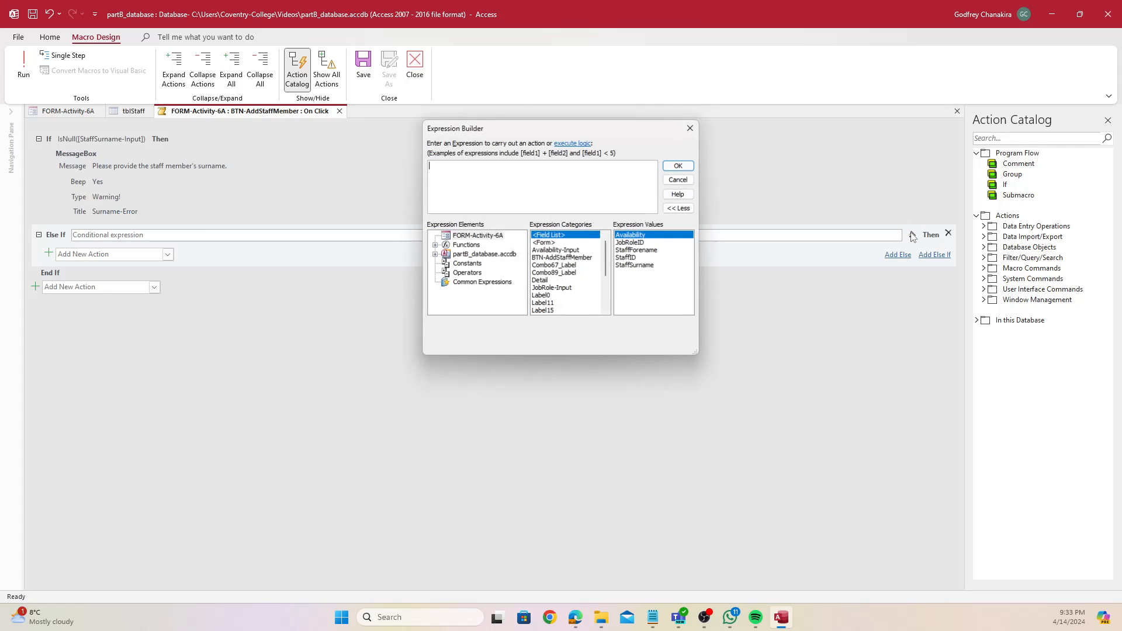
text(isn)
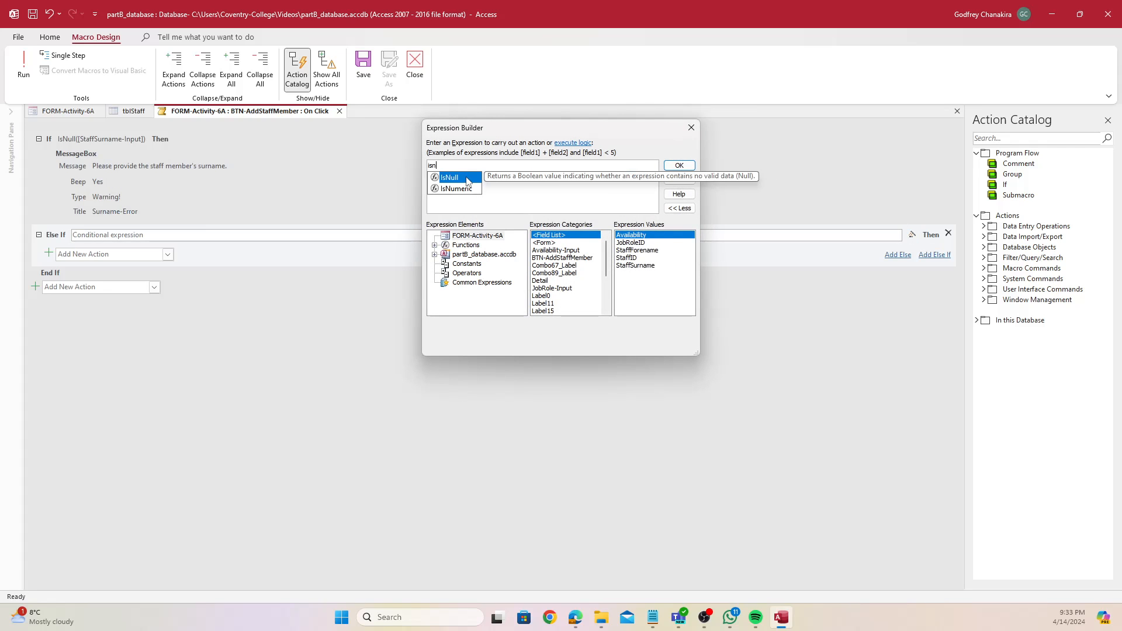
double_click(461, 177)
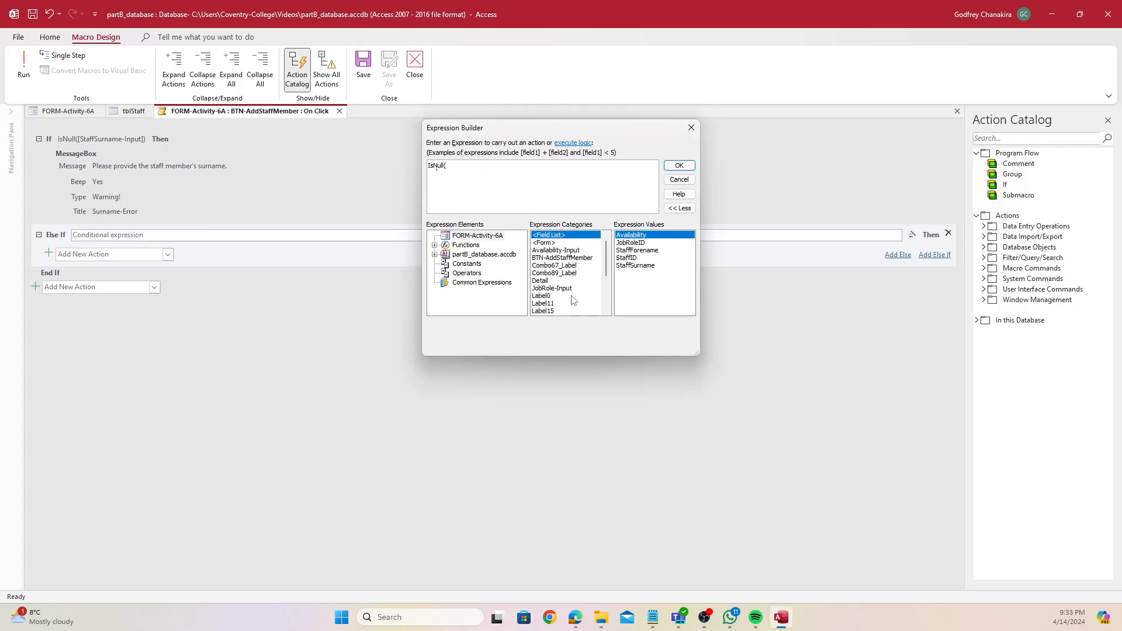
scroll(574, 301, down, 3)
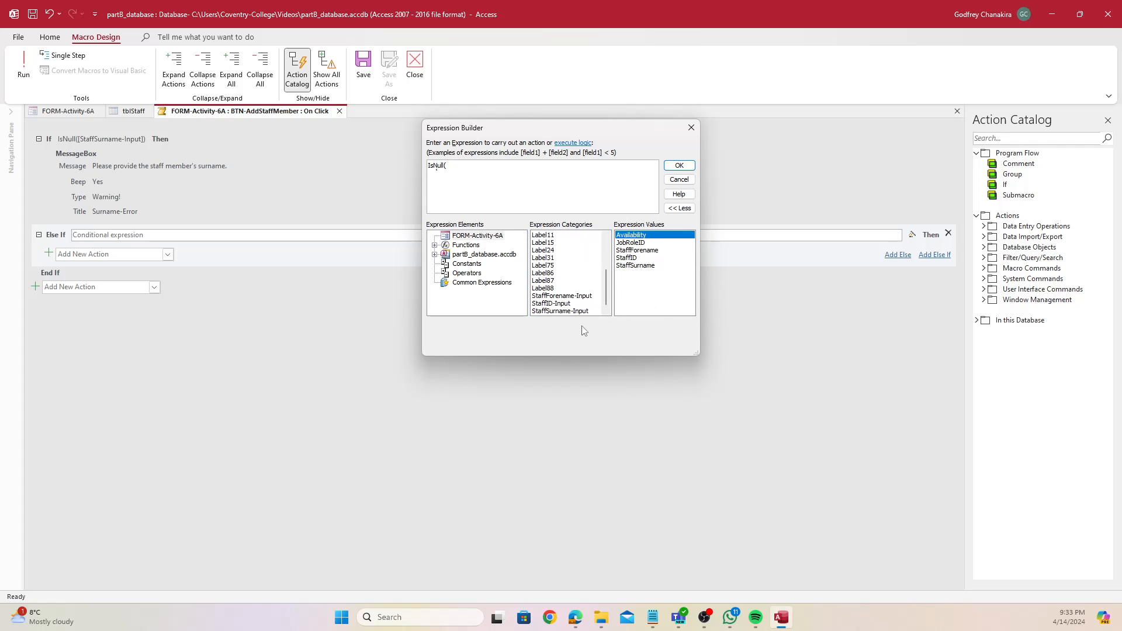
double_click(580, 288)
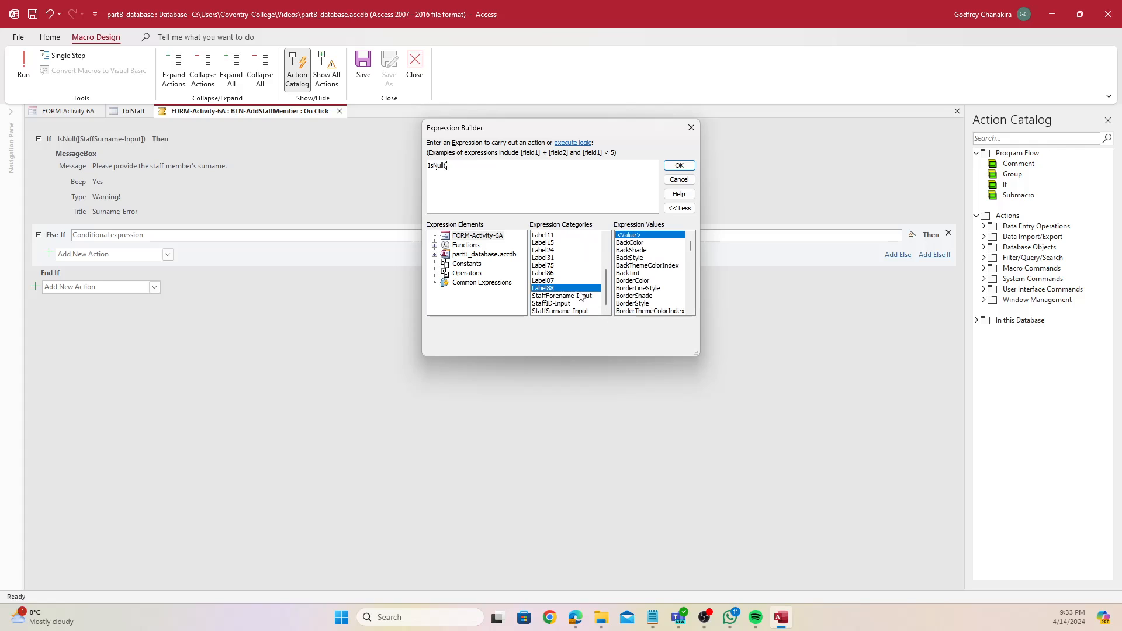
key(BackSpace)
key(BackSpace)
key(BackSpace)
key(BackSpace)
key(BackSpace)
key(BackSpace)
key(BackSpace)
key(BackSpace)
key(BackSpace)
key(BackSpace)
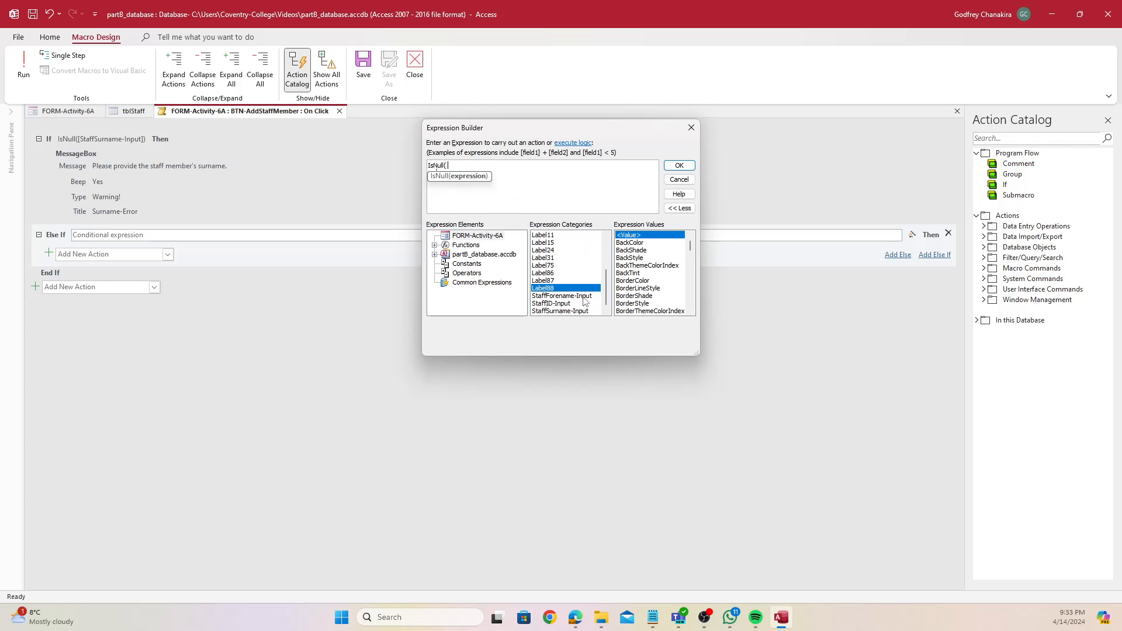
Complete the expression as IsNull([StaffForename-Input]) and accept it as the Else If condition
double_click(584, 296)
text())
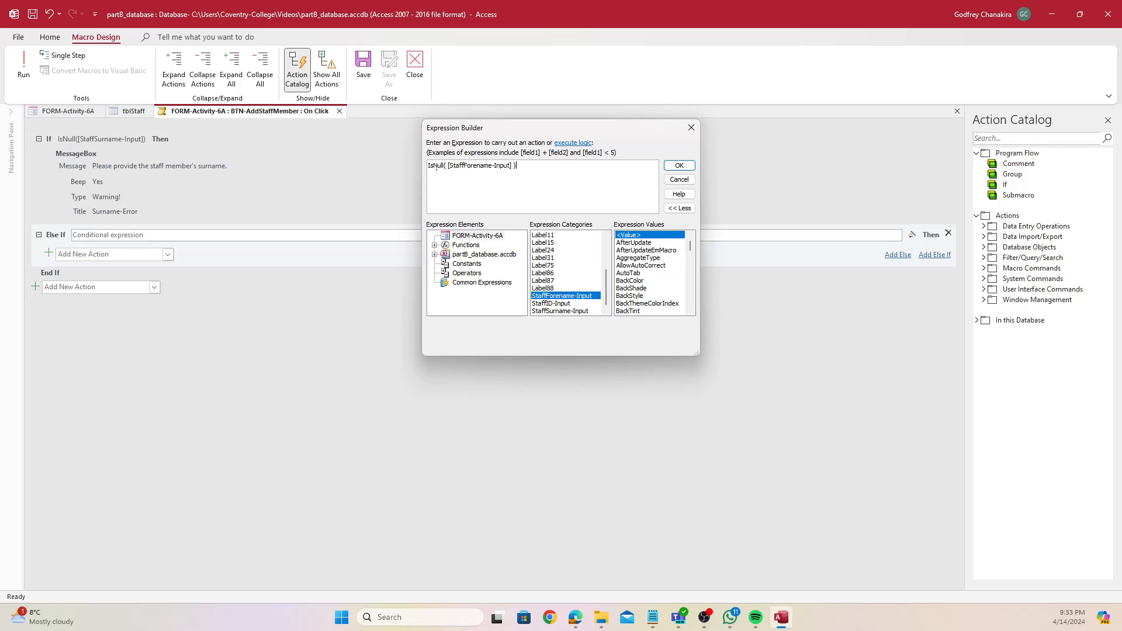
click(679, 166)
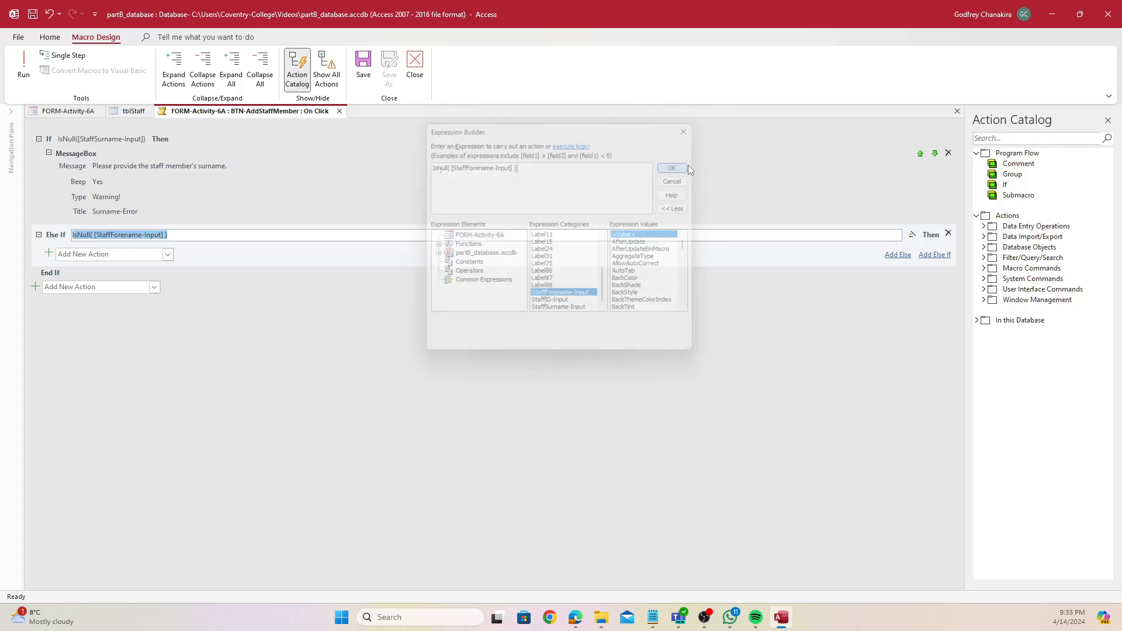
Add a MessageBox action to the forename Else If block with the message "Please provide the staff member's forename."
click(168, 255)
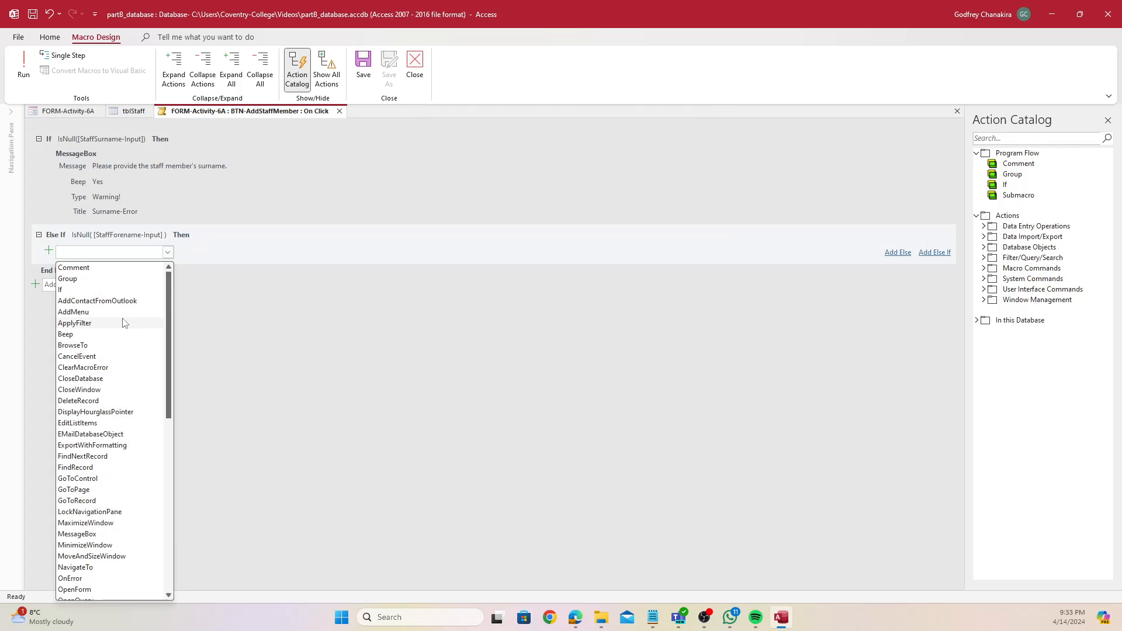
text(mes)
key(Return)
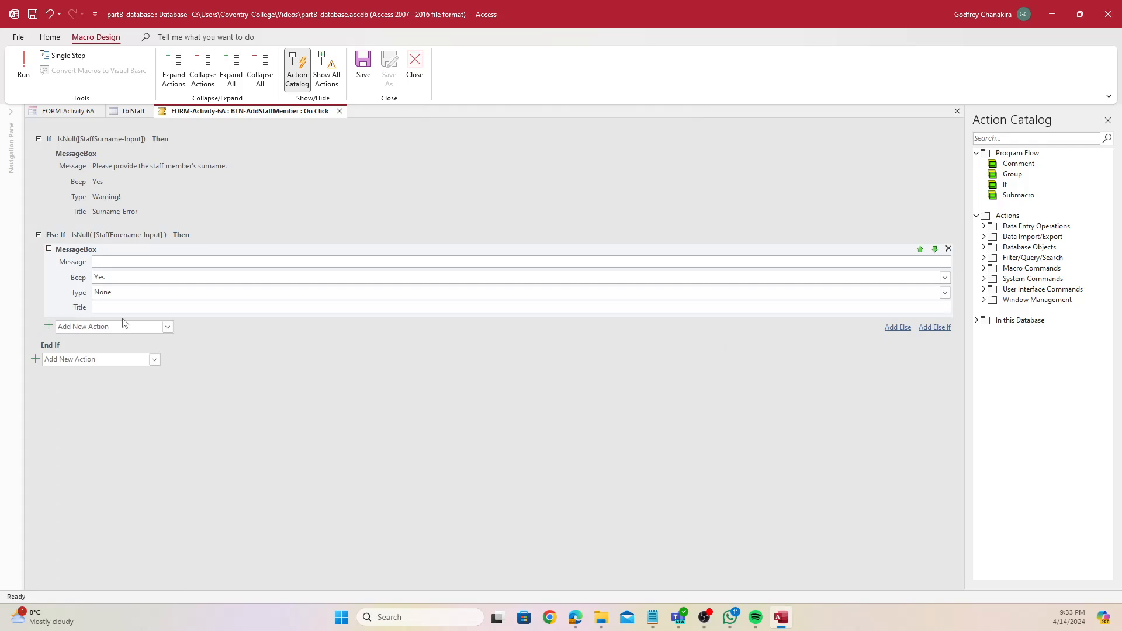
text(Please provide the staff)
text(member's forename.)
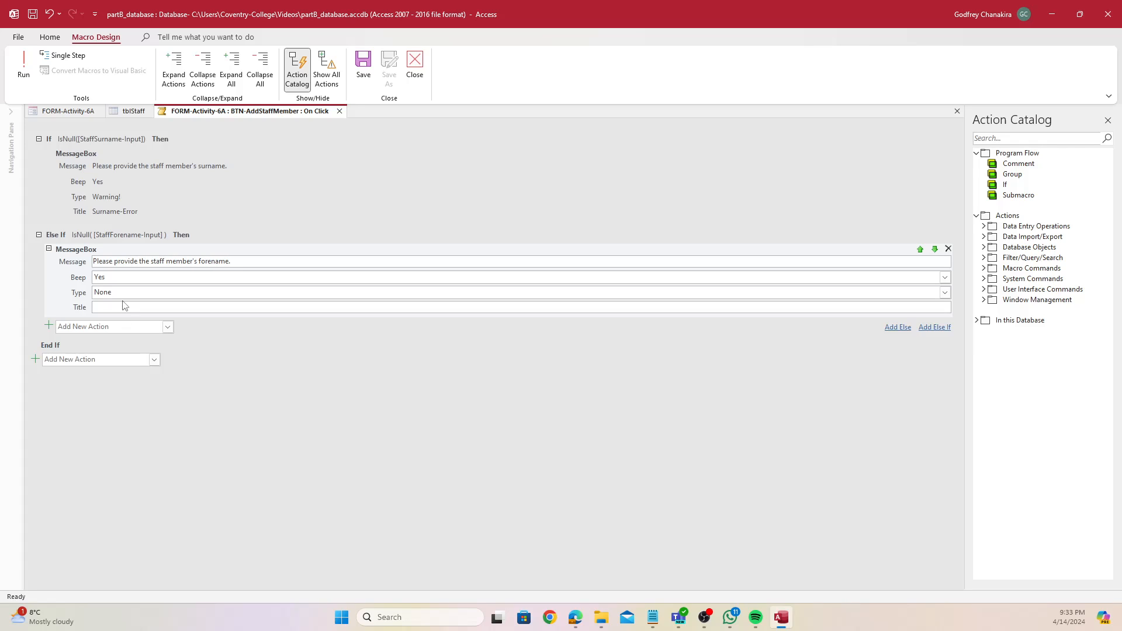
Set the forename message box's type to Warning! and its title to Forename-error
click(945, 292)
click(945, 292)
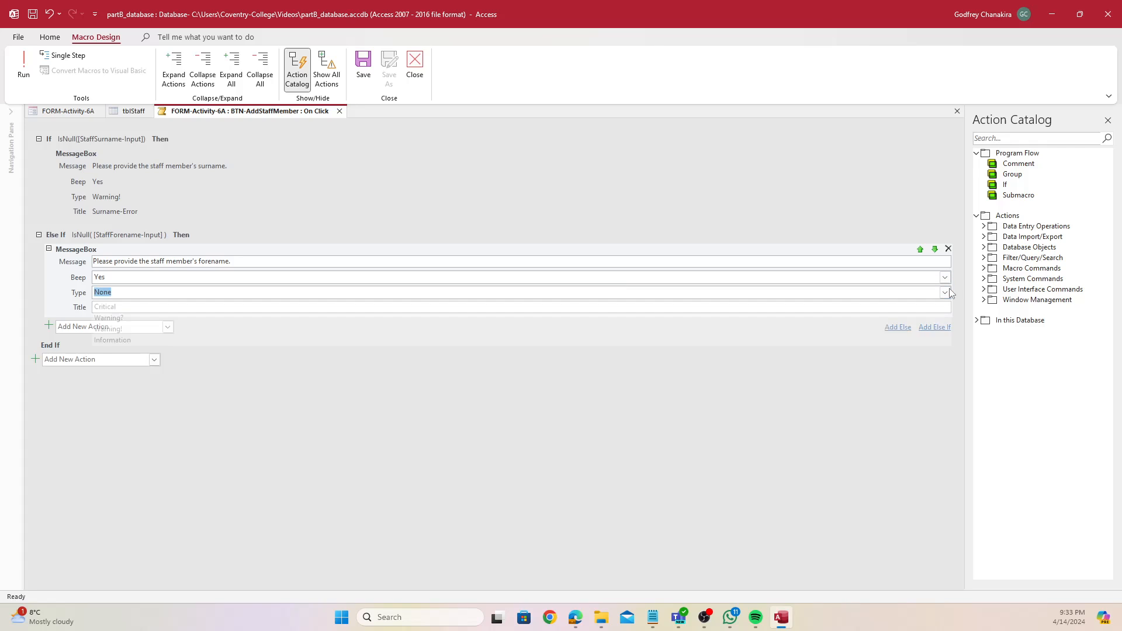
click(111, 339)
click(119, 308)
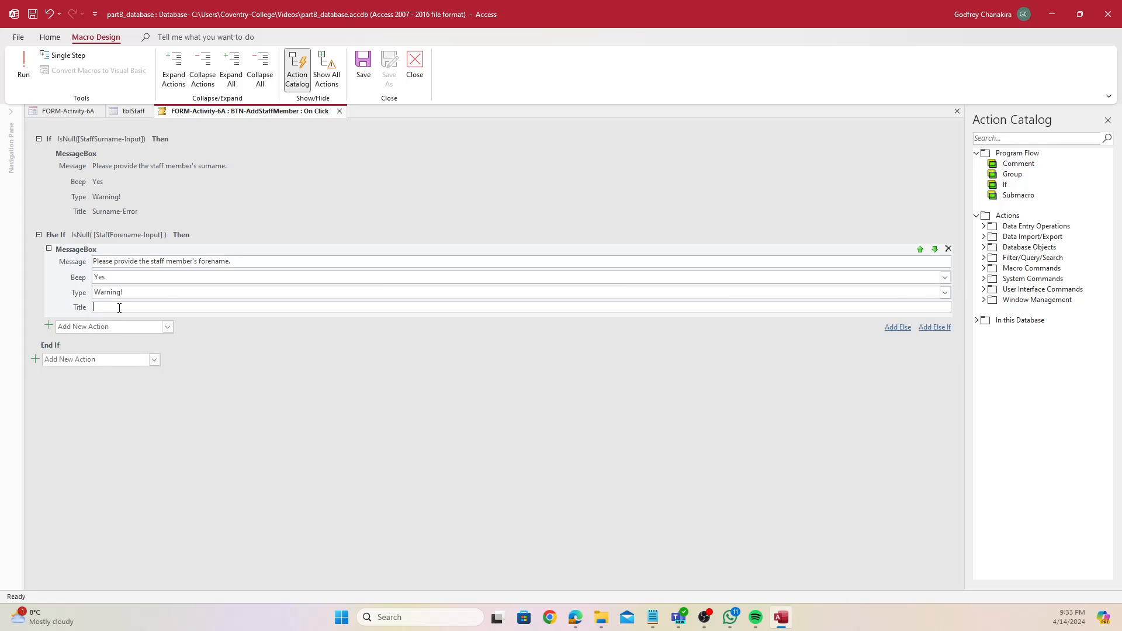
text(Forename-)
text(error)
Add an Else If block after the forename message box with the condition IsNull([Availability-Input]), built in the Expression Builder
click(938, 327)
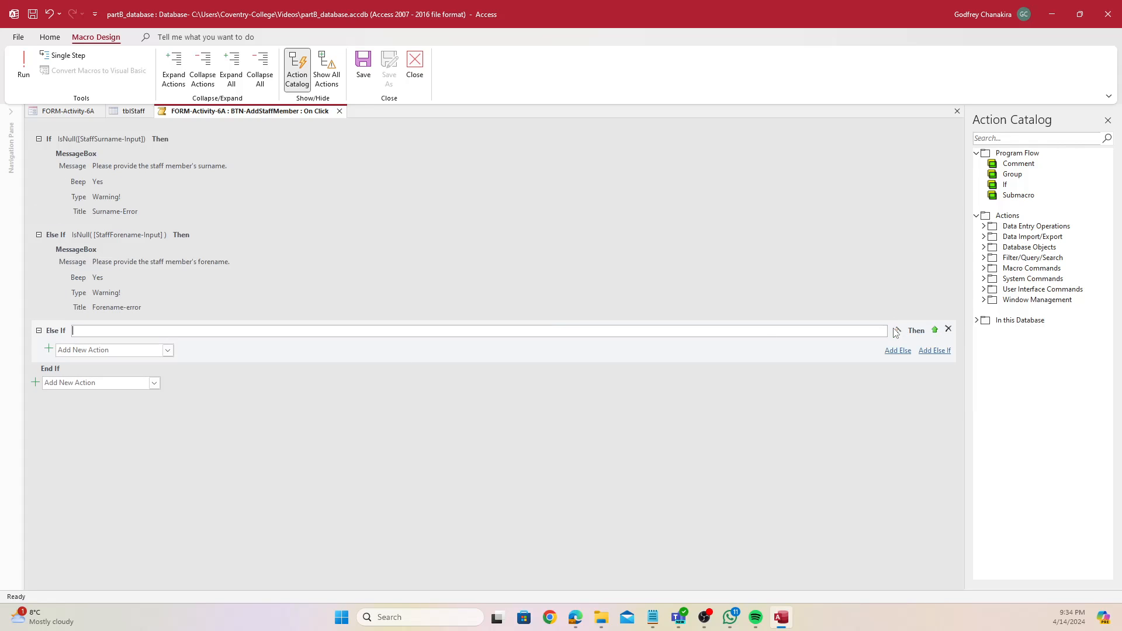
click(898, 331)
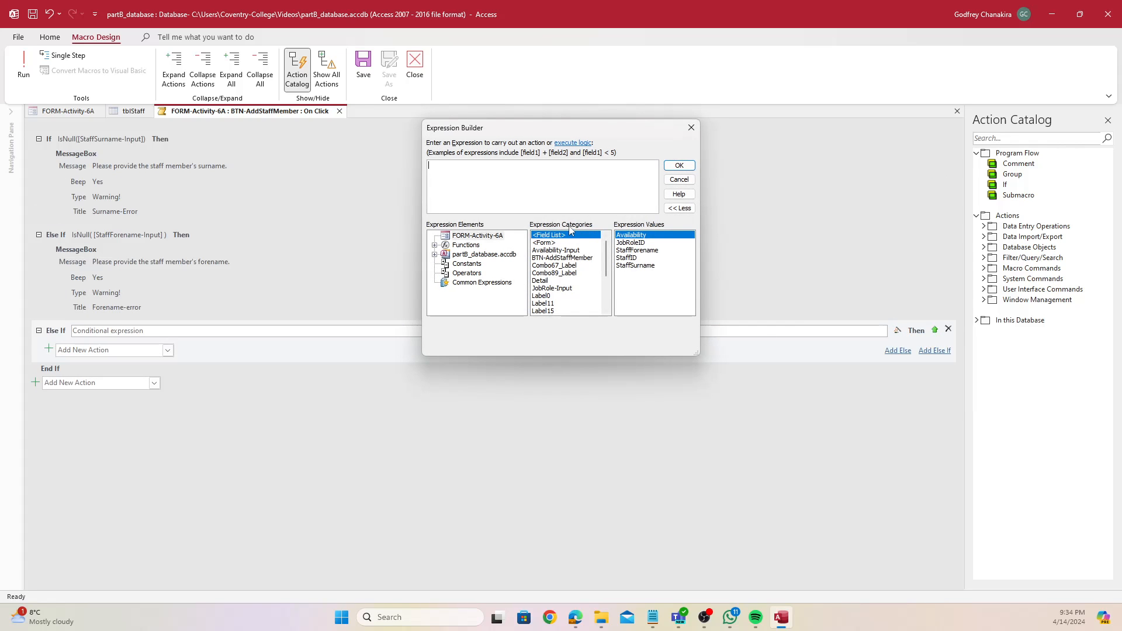
scroll(586, 290, down, 3)
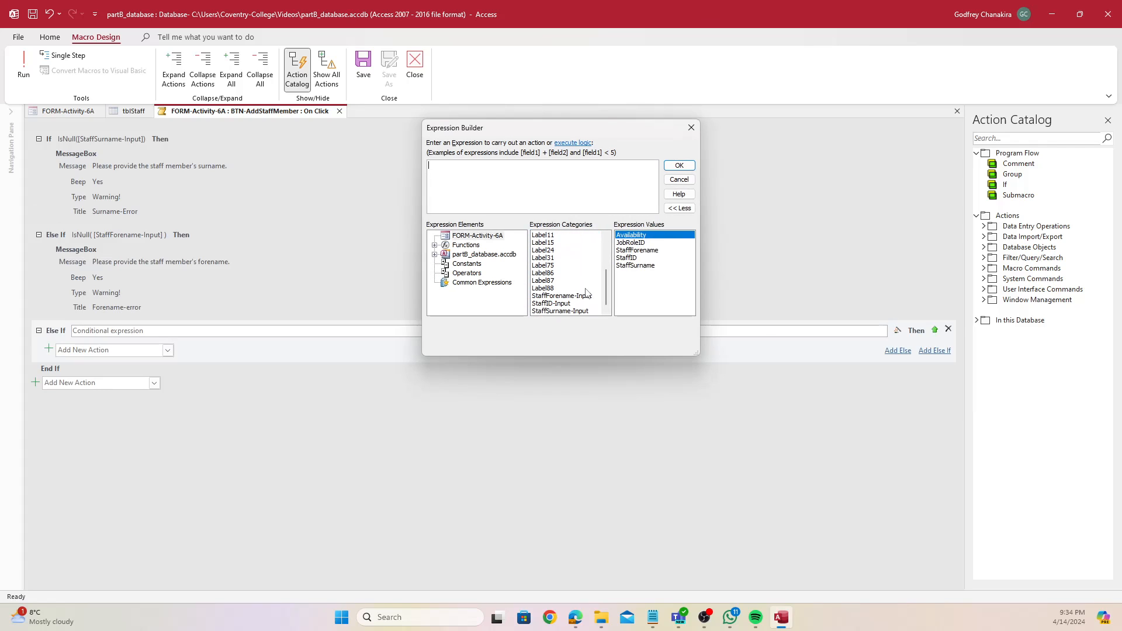
scroll(587, 292, up, 3)
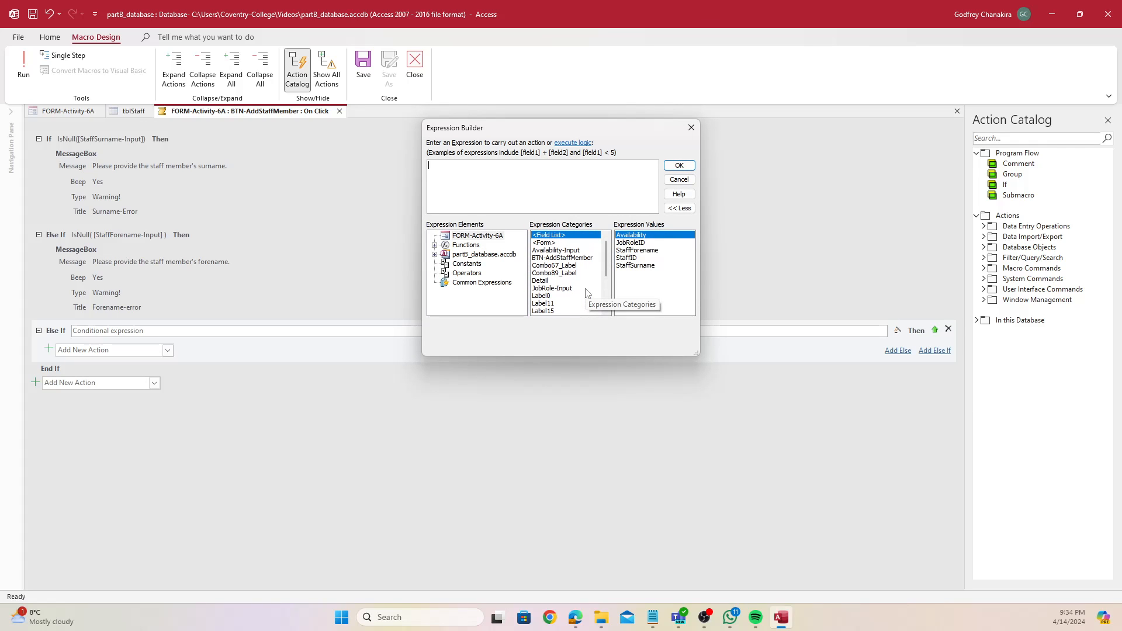
scroll(587, 292, down, 3)
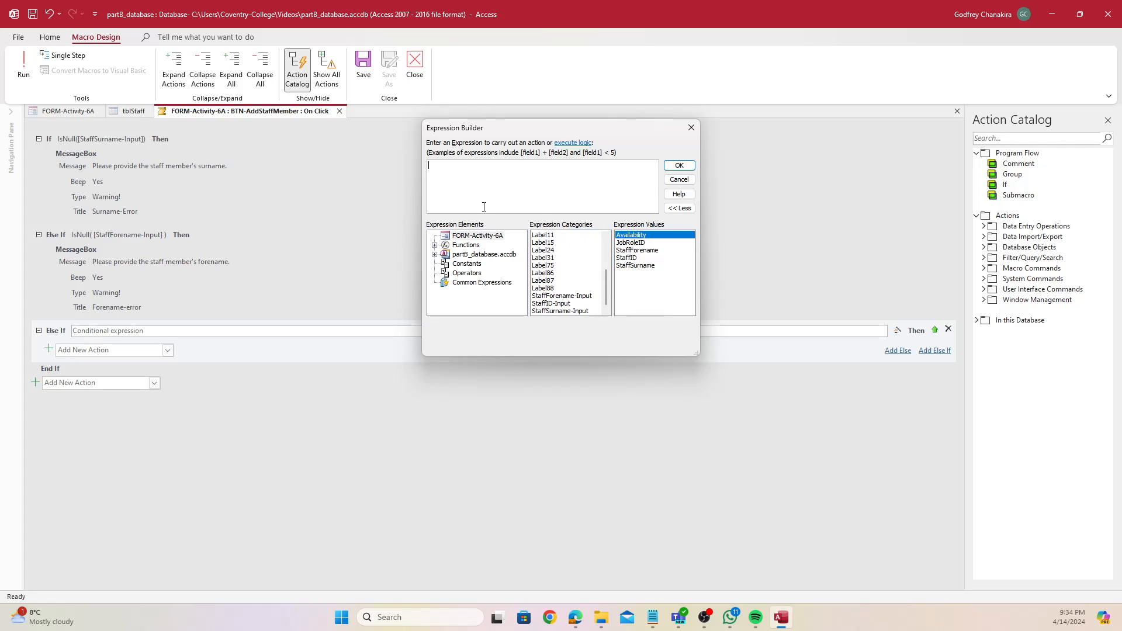
text(IsNull()
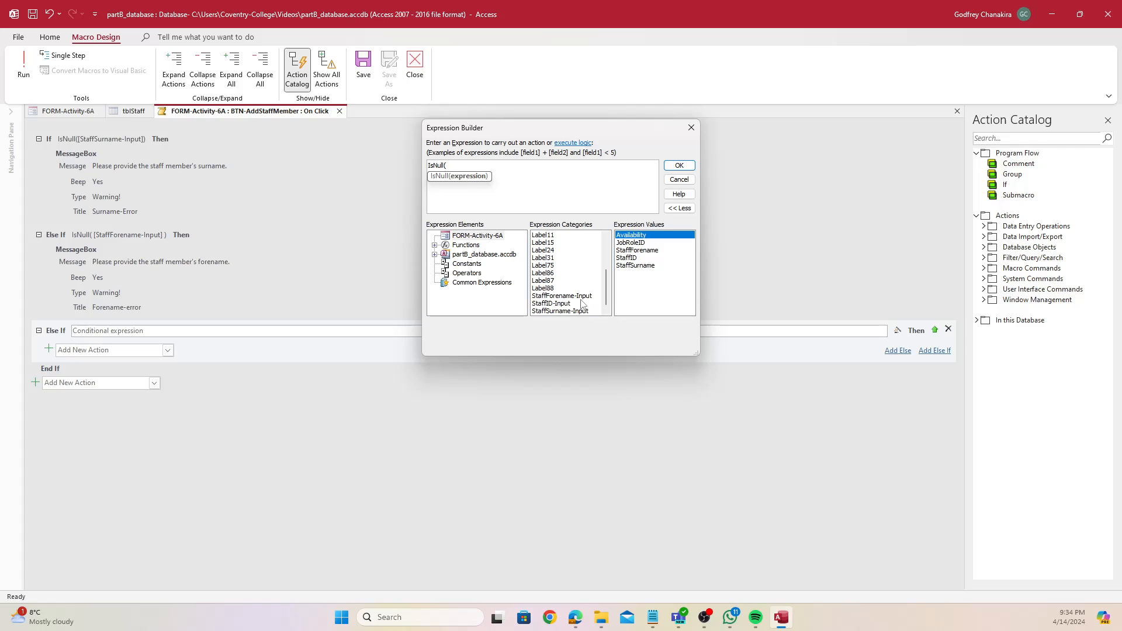
scroll(582, 304, up, 3)
click(578, 250)
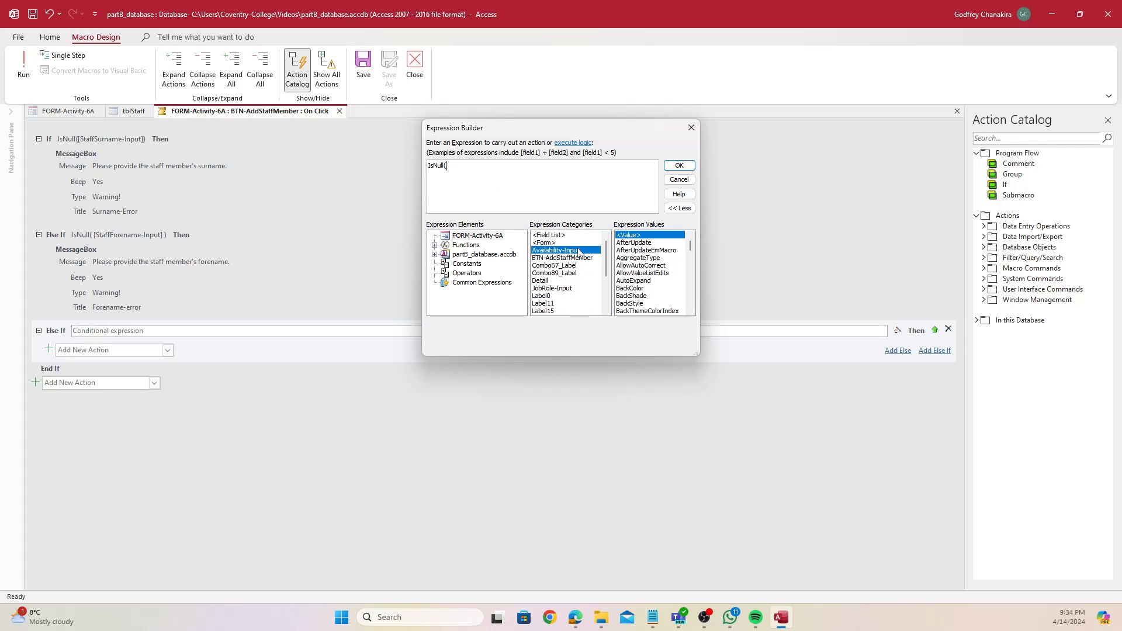
double_click(579, 250)
click(679, 167)
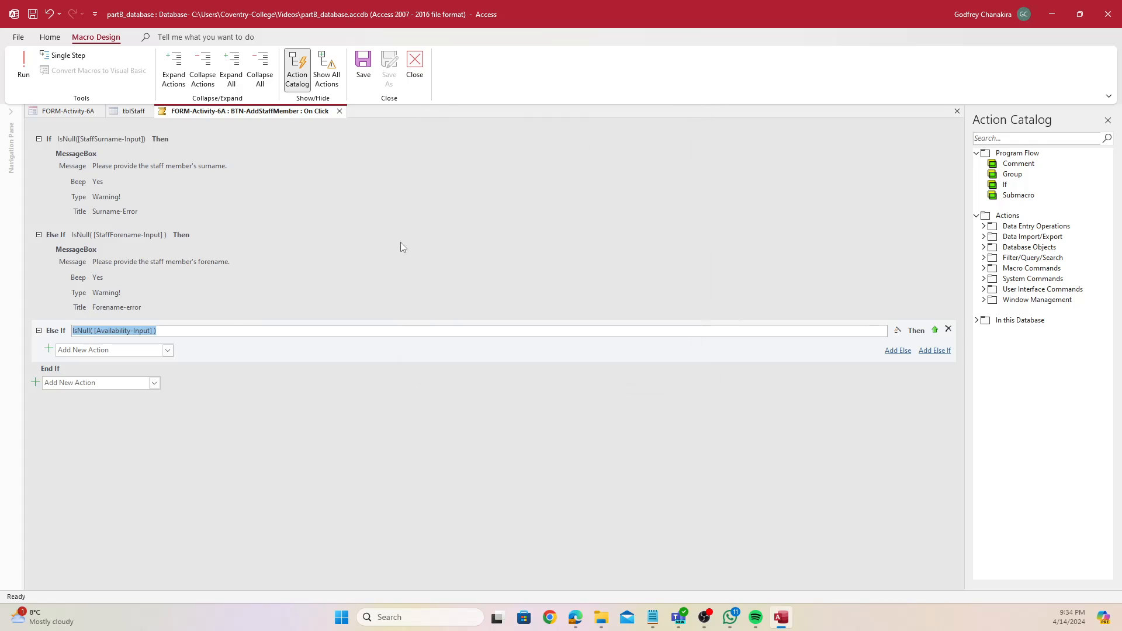
Add a MessageBox action to the availability Else If block with the message "Please indicate the staff member's availability."
click(168, 351)
text(MessageBox)
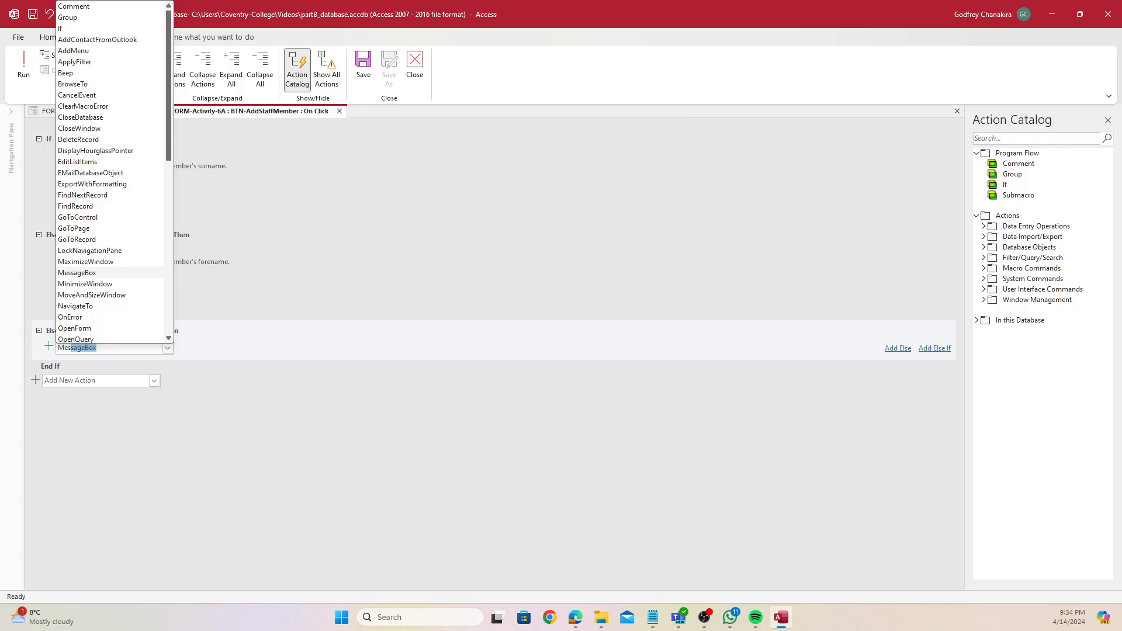
key(Return)
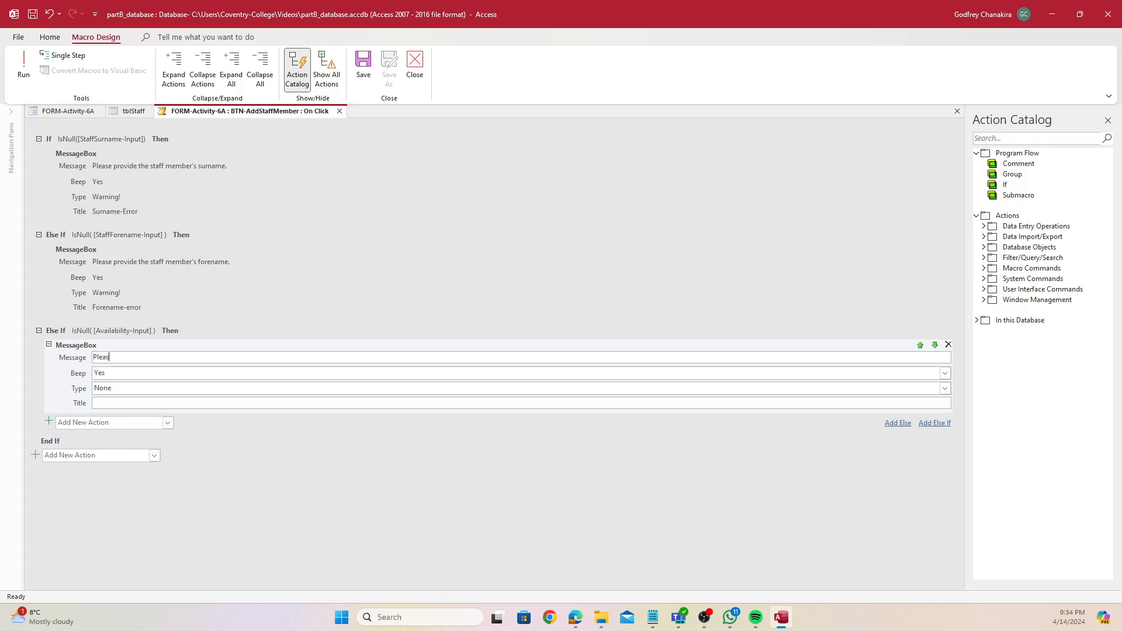
text(Please indicate the staff member's availability.)
Set the availability message box's type to Warning! and its title to Availability-Error
click(945, 389)
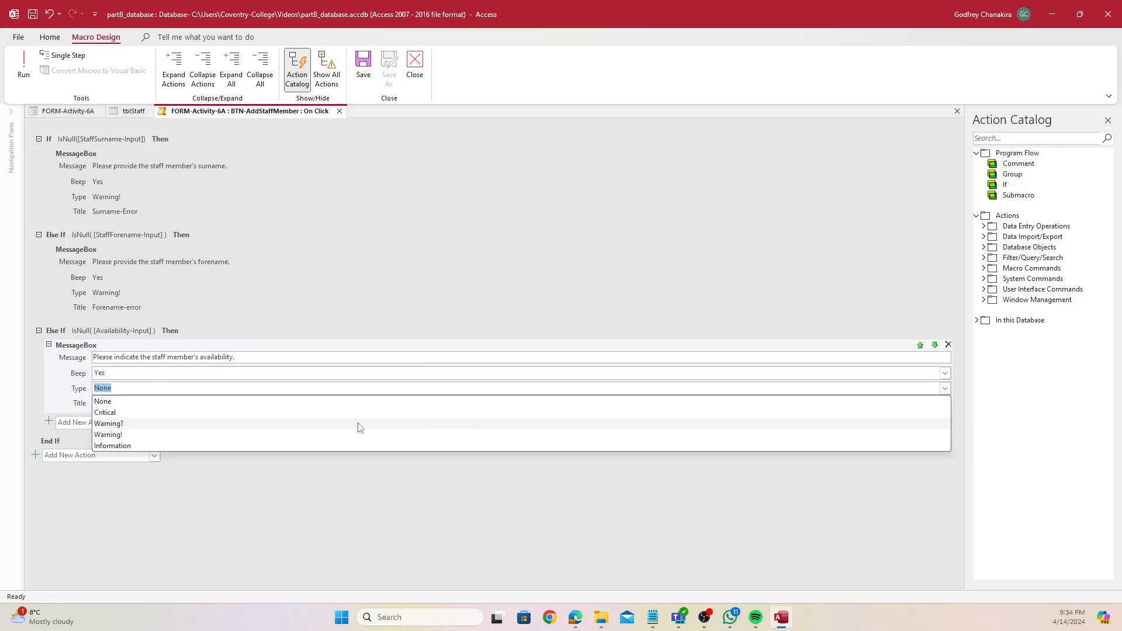
click(335, 434)
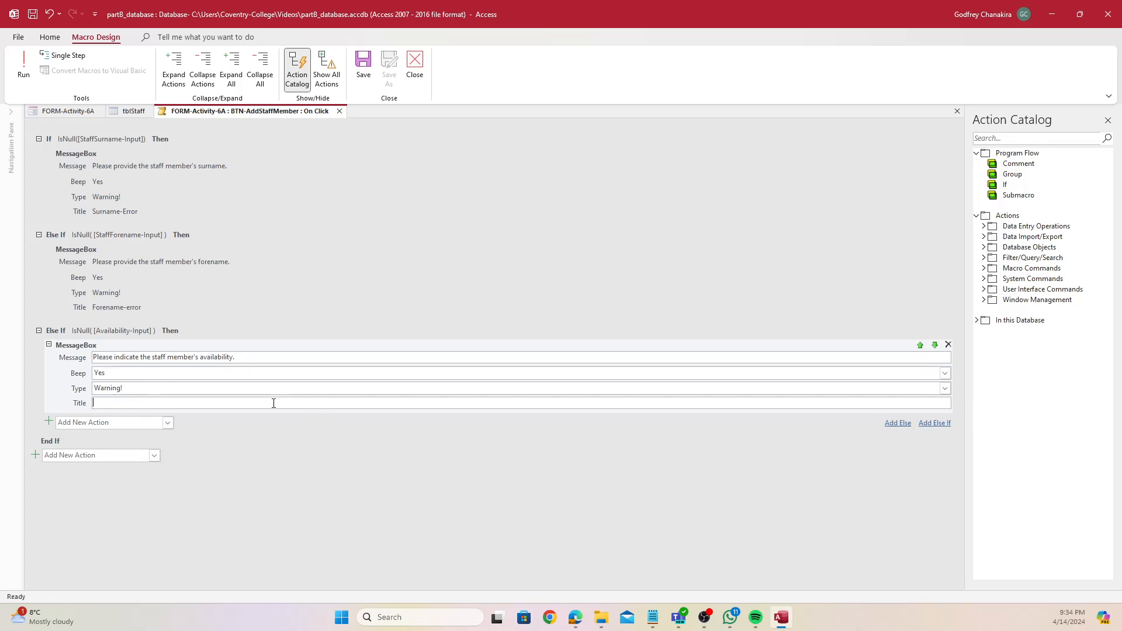
text(Availabikl)
Add another Else If block with the condition [JobRole-Input] < 1 or [JobRole-Input] >3, built in the Expression Builder
click(936, 424)
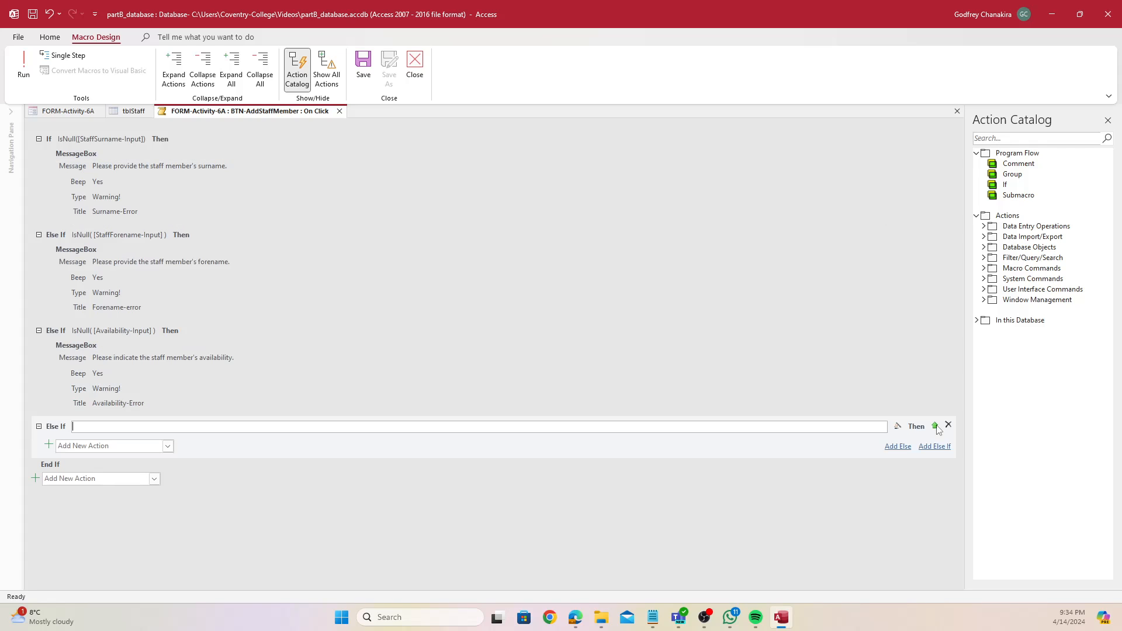
click(898, 428)
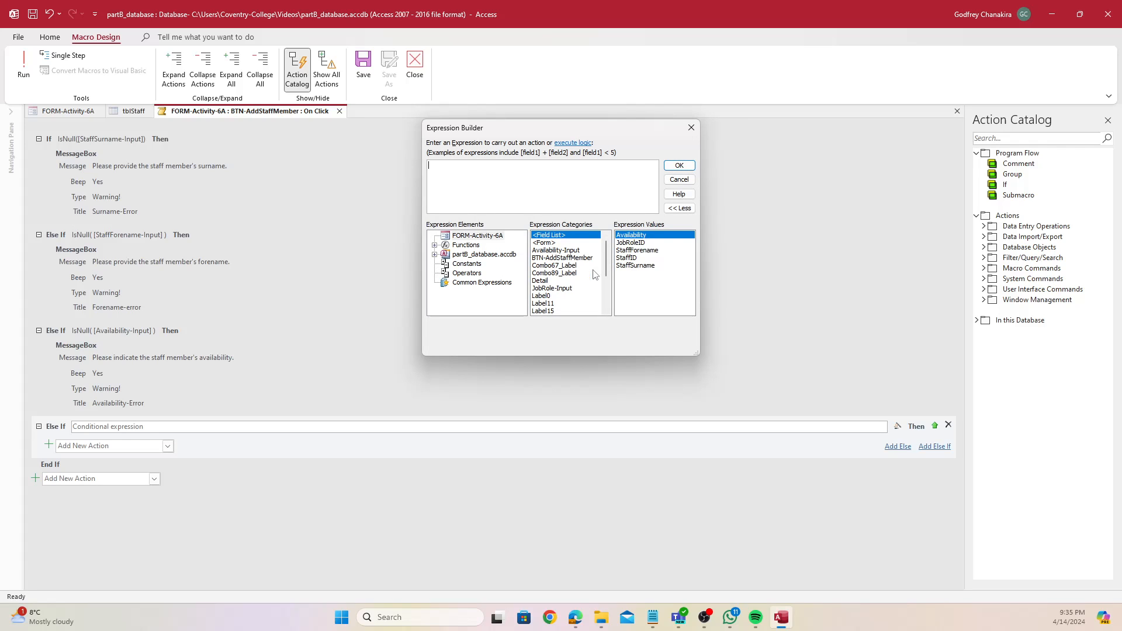
double_click(566, 289)
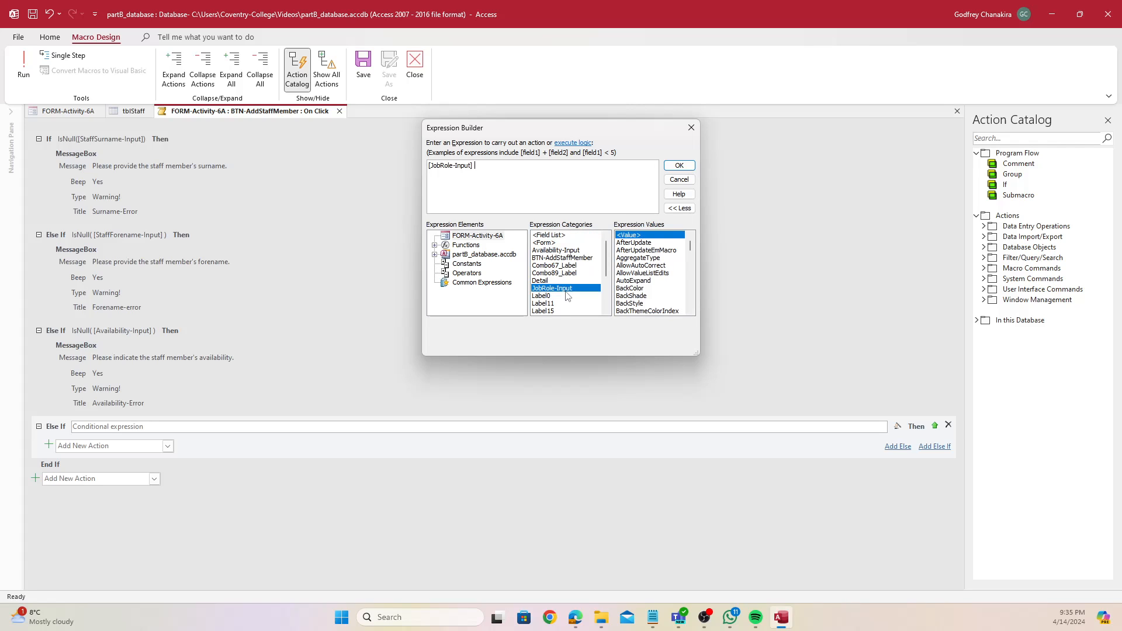
click(509, 177)
text(< 1 or)
double_click(588, 288)
click(679, 166)
Add a MessageBox action to the job role Else If block with the message "Job Role ID must be between 1 and 3"
click(167, 446)
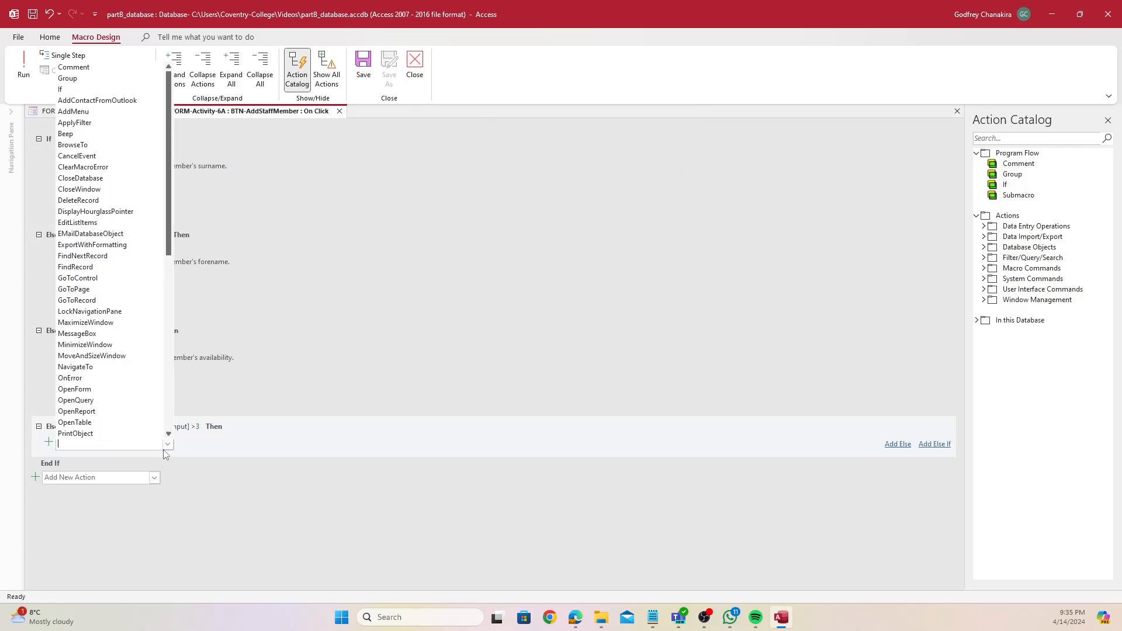
text(me)
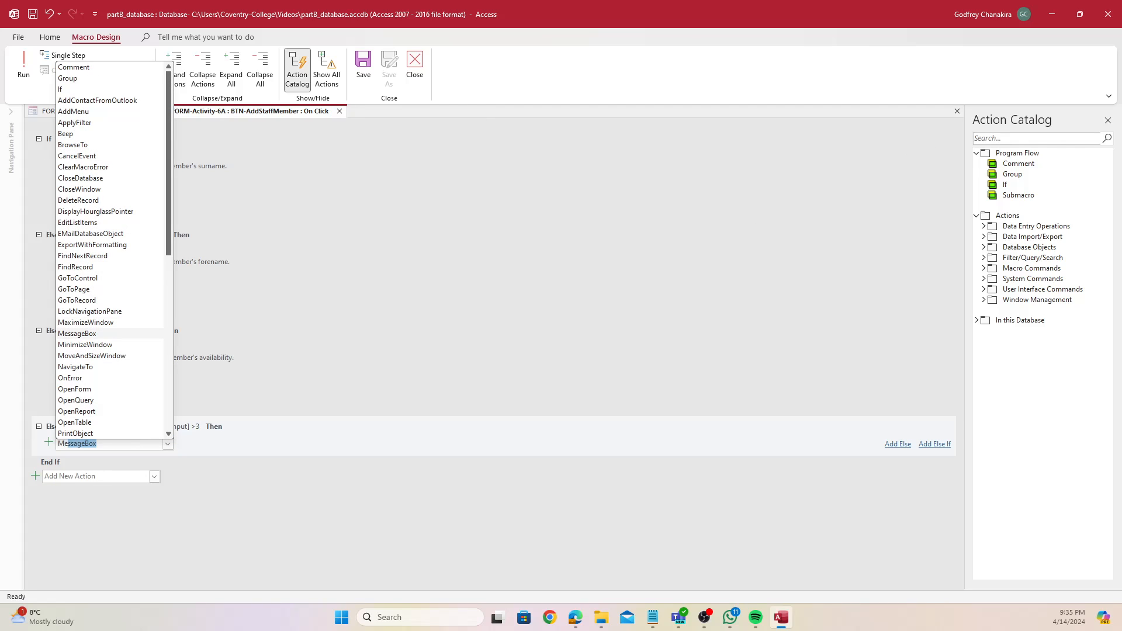
key(Return)
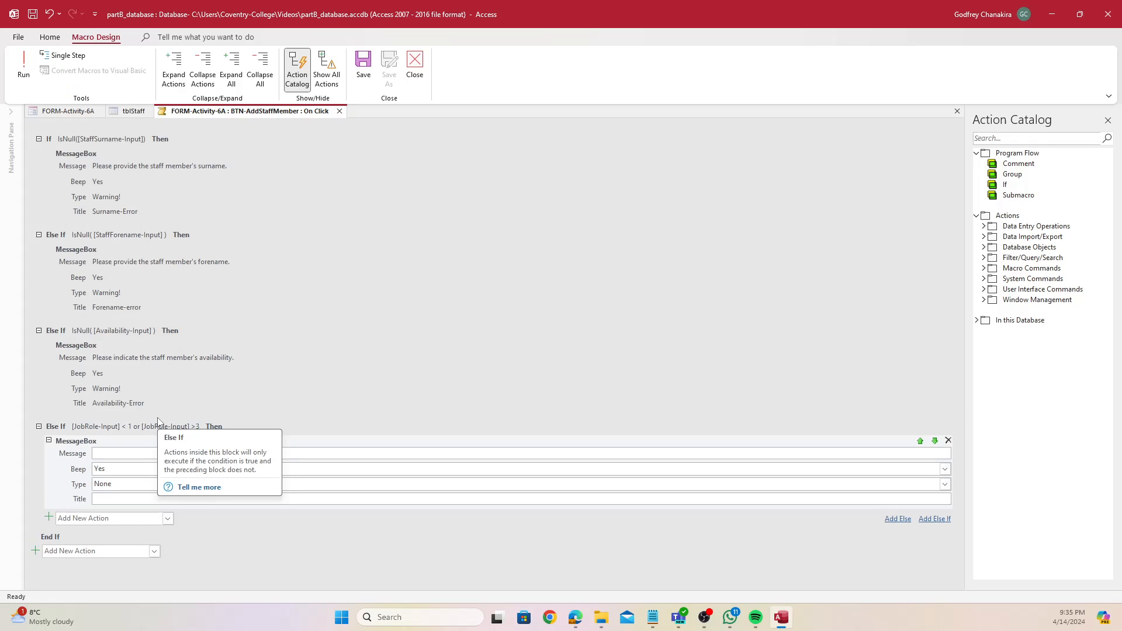
text(Job )
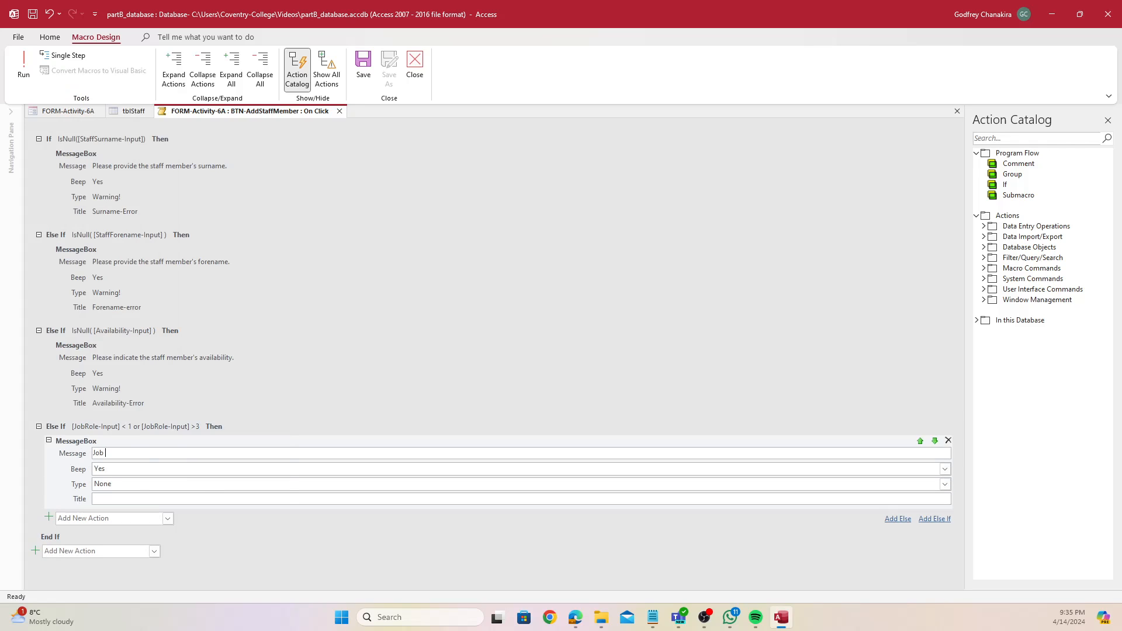
text(Role ID must be bet)
key(BackSpace)
text(etween 1 and 3)
Set the job role message box's type to Warning! and its title to JobRole-Error
click(945, 484)
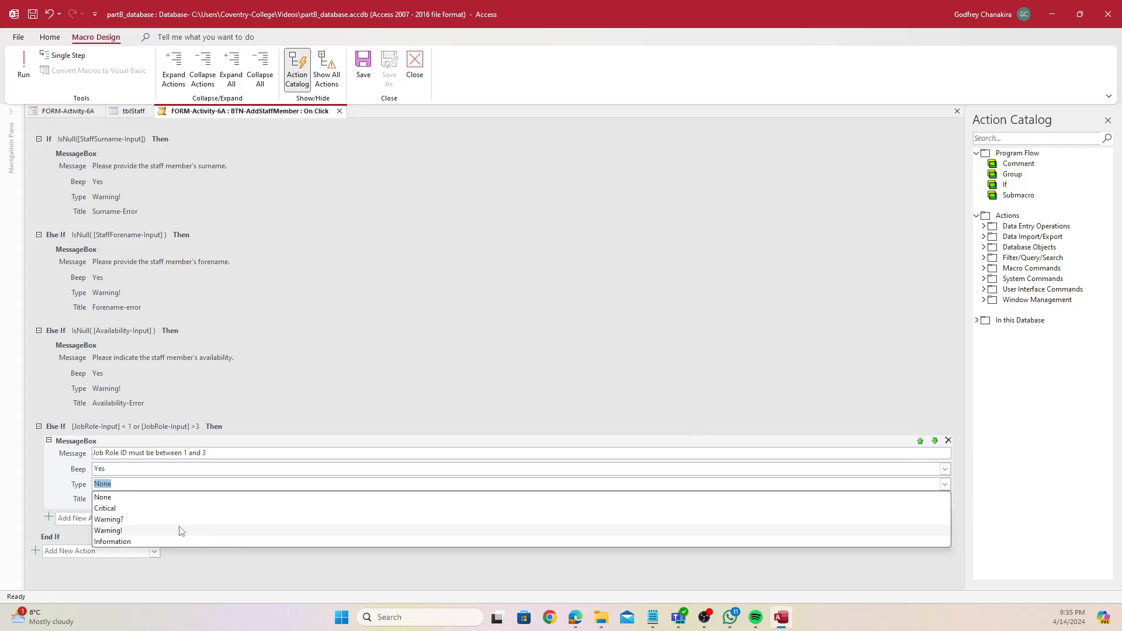
click(180, 531)
click(126, 498)
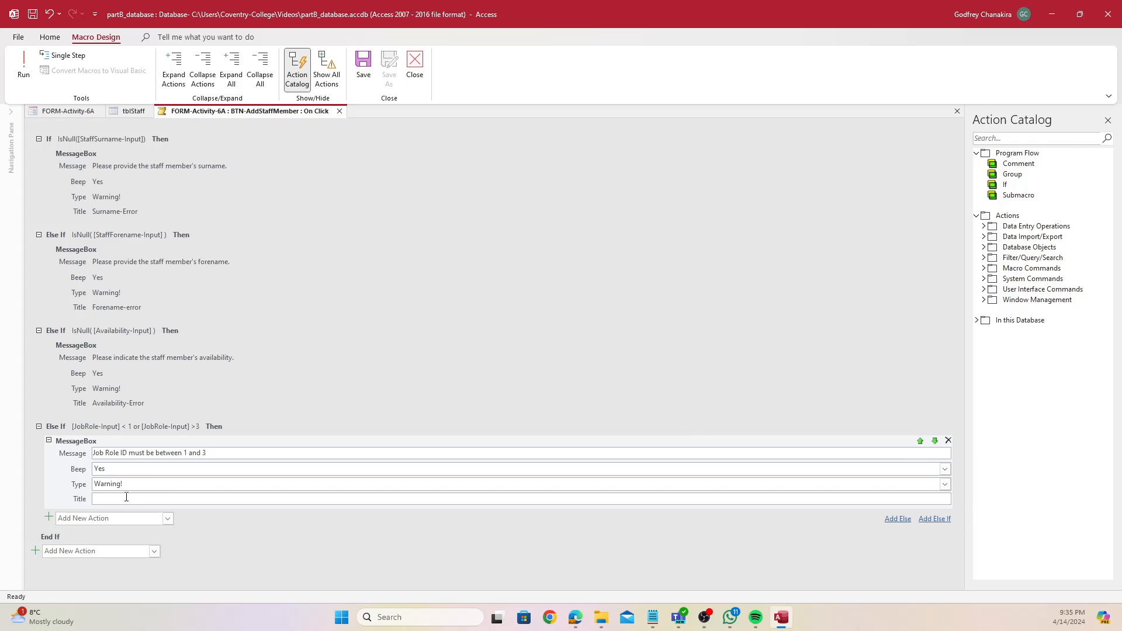
text(JobRole-Error)
click(250, 373)
click(198, 483)
Check the requirement for saving valid data in Part B June 2020.pdf in Edge, and add an Else block after the macro's job role check
click(575, 618)
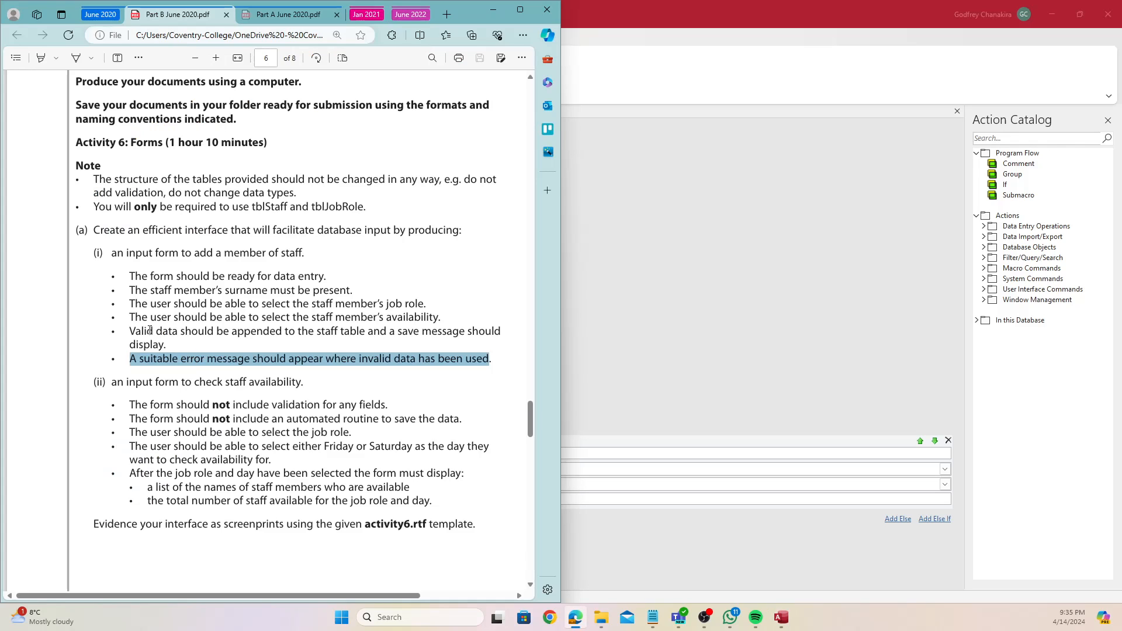
drag(134, 328, 476, 333)
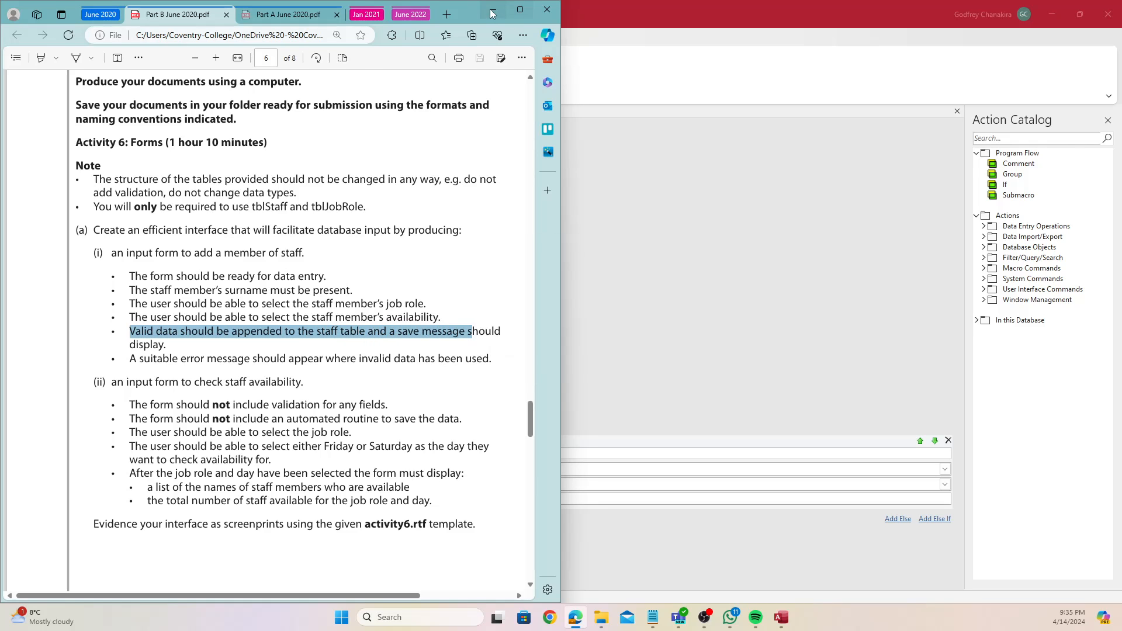
click(492, 9)
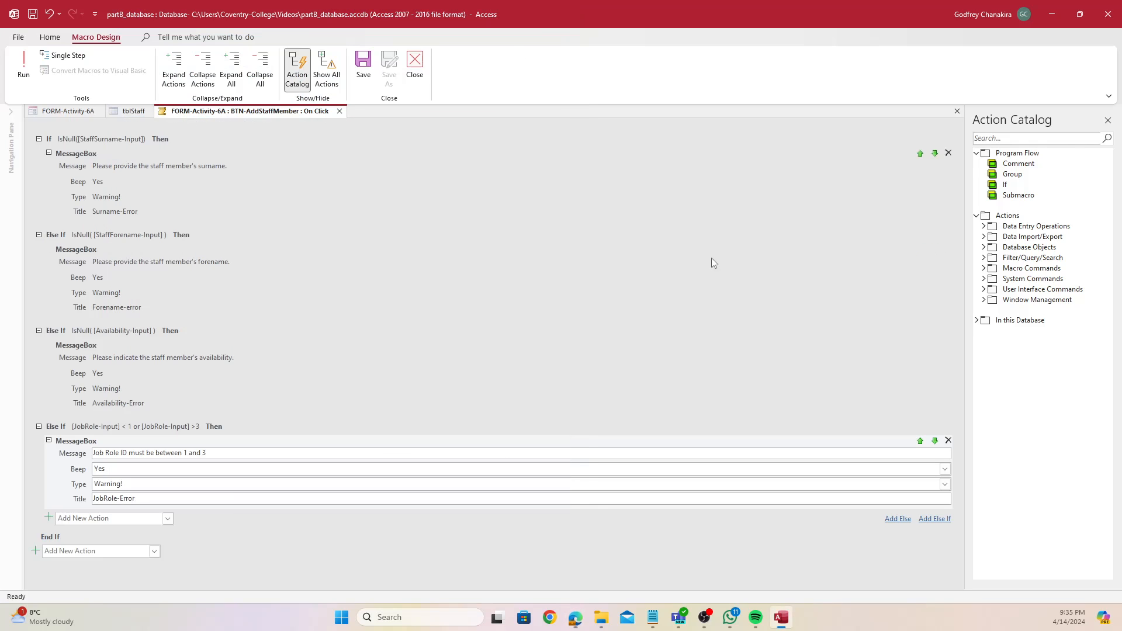
click(897, 519)
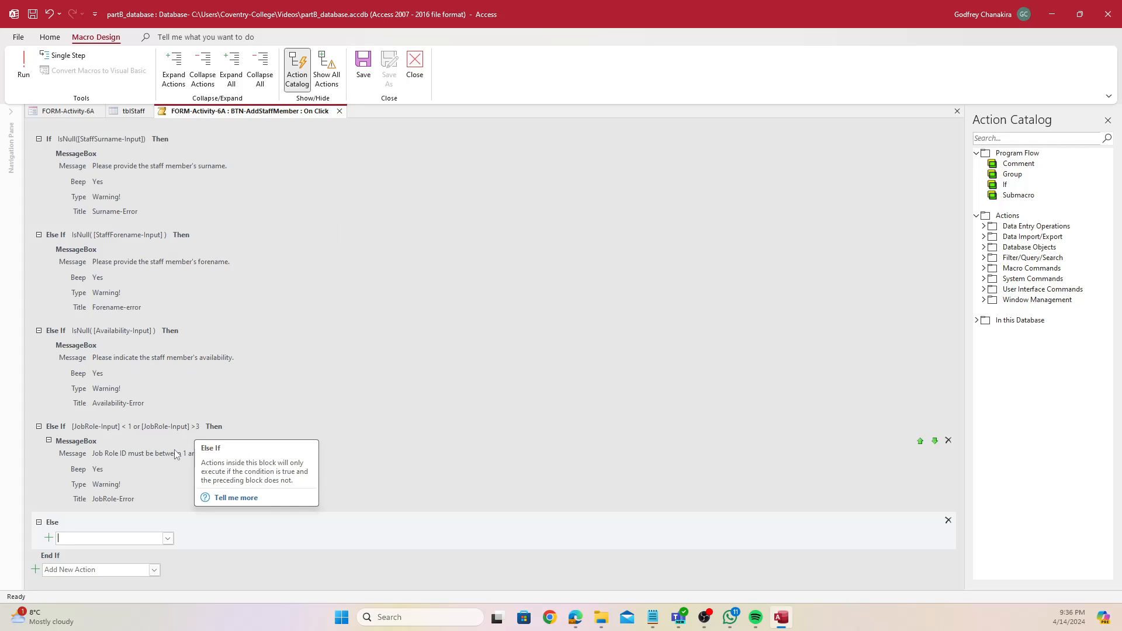
mouse_move(108, 445)
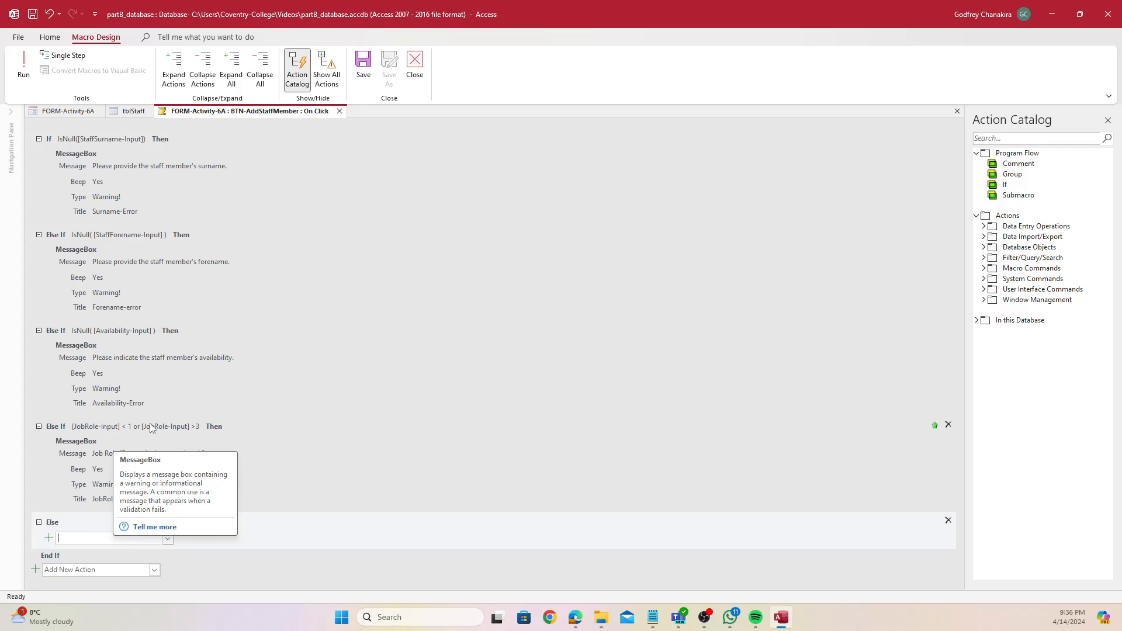
Add a MessageBox action to the Else block with the message "New staff member added successfully."
click(168, 538)
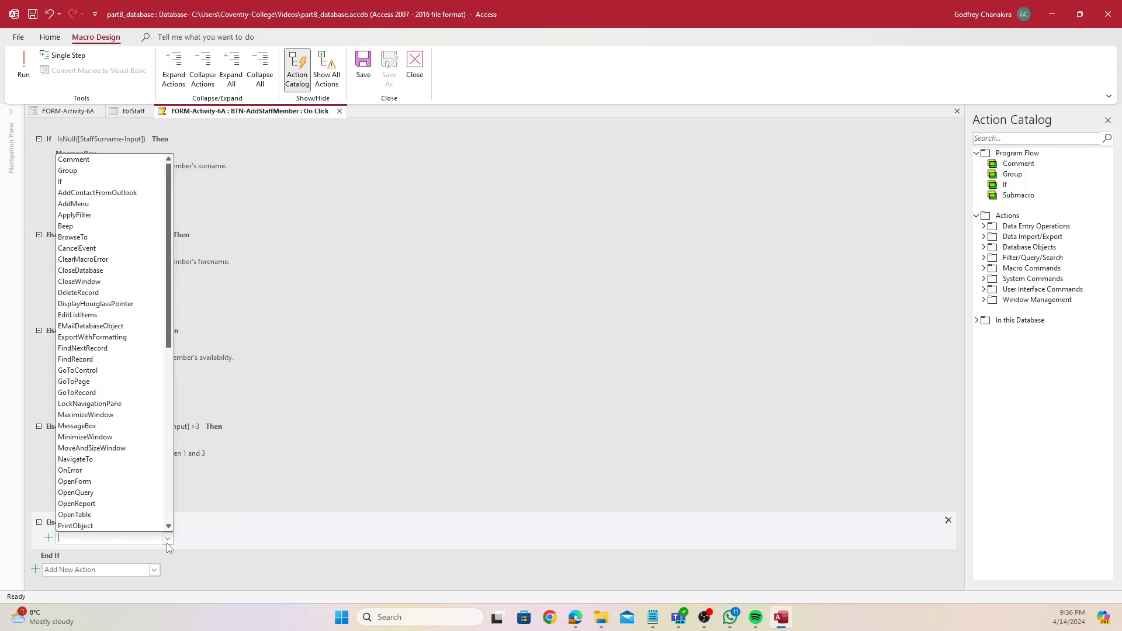
text(Me)
key(Return)
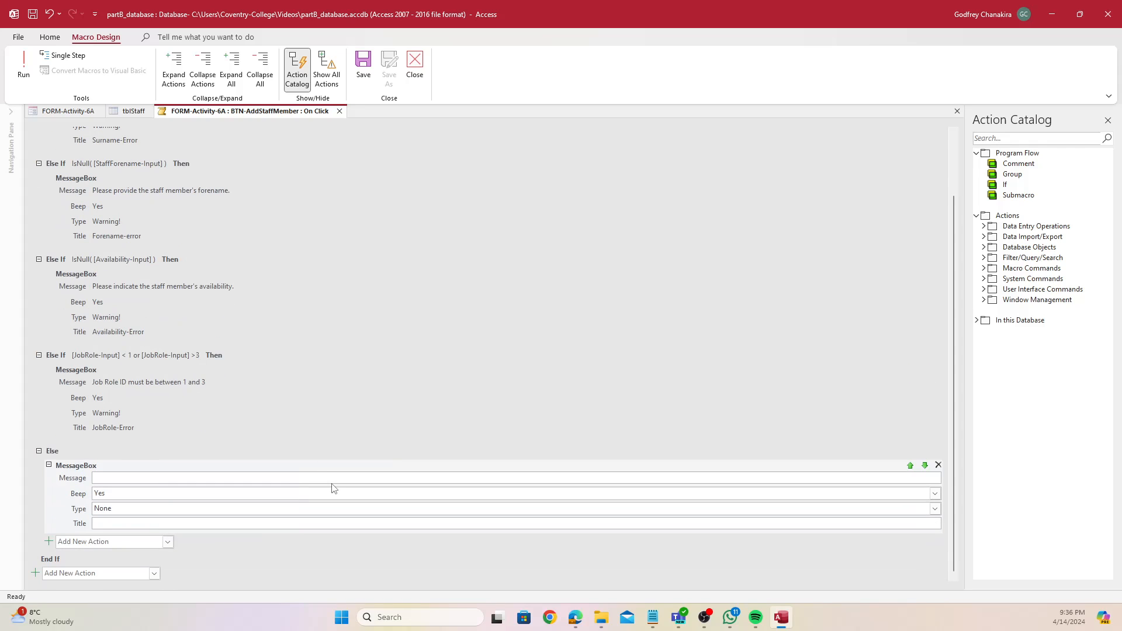
text(New staff member added successfully.)
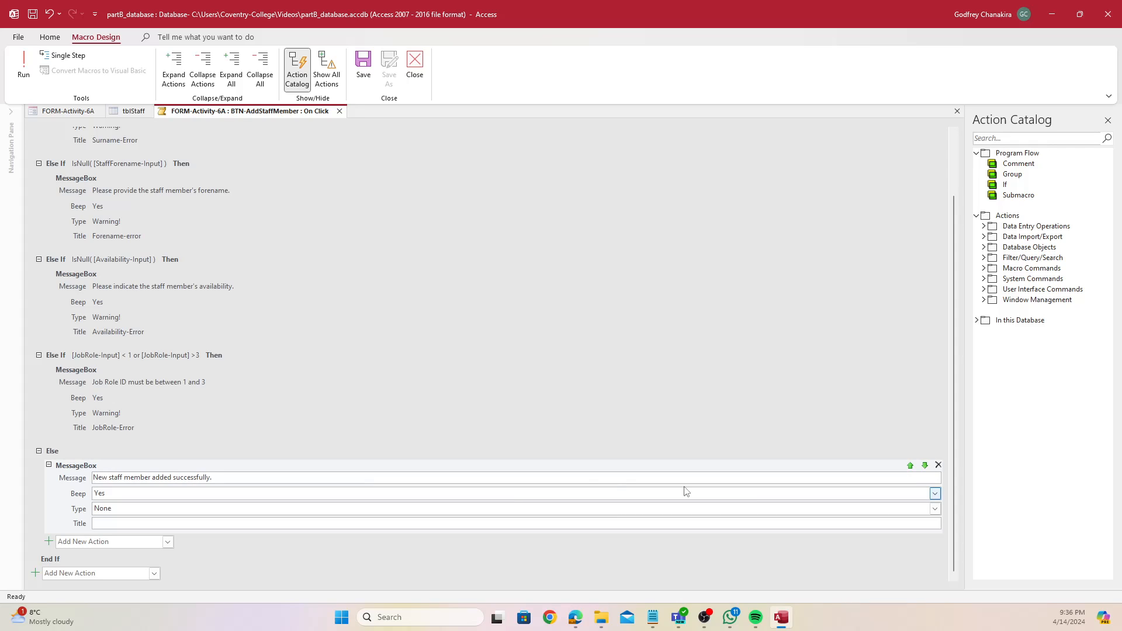
Set the success message box's type to Information and its title to Staff-Success
click(935, 510)
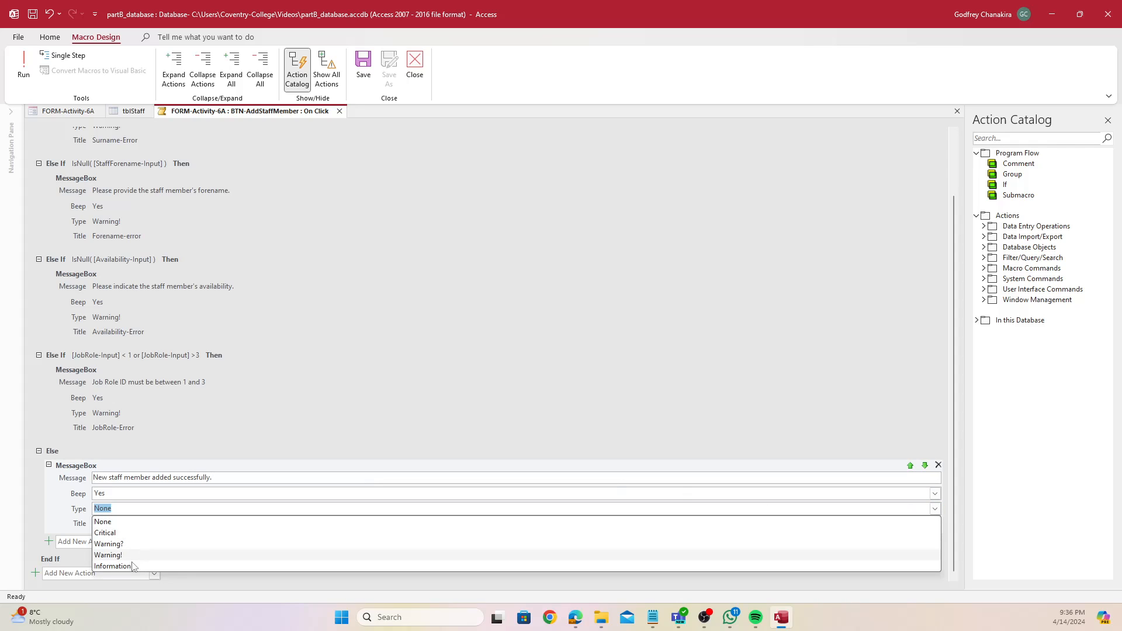
click(133, 572)
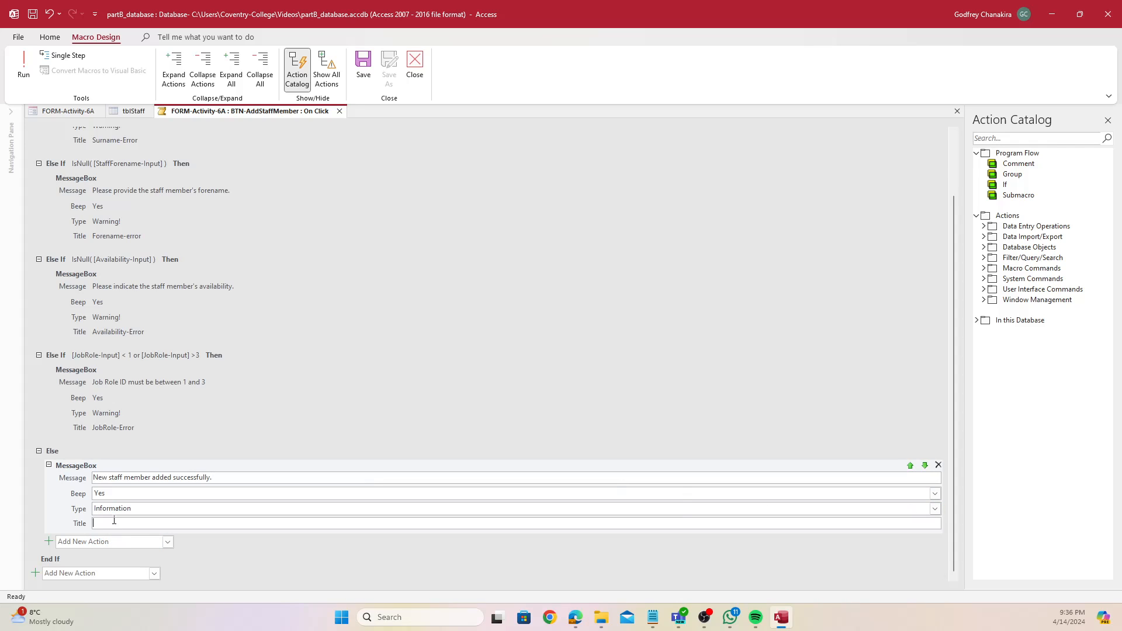
text(Staff-Success)
Add a SaveRecord action below the success message box in the Else block
click(169, 545)
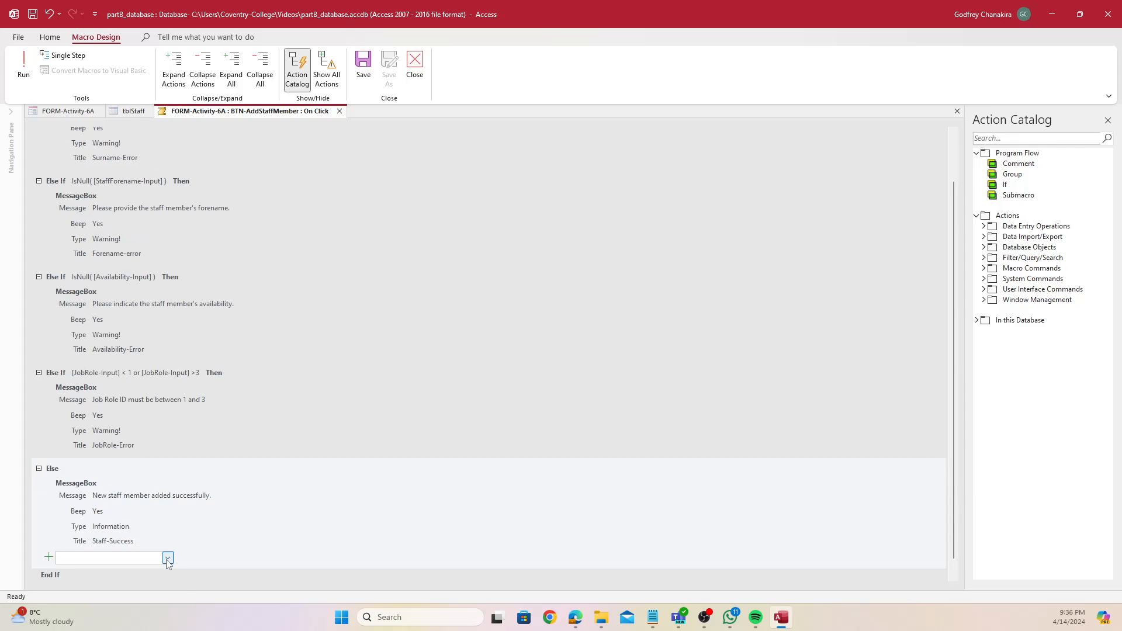
click(168, 559)
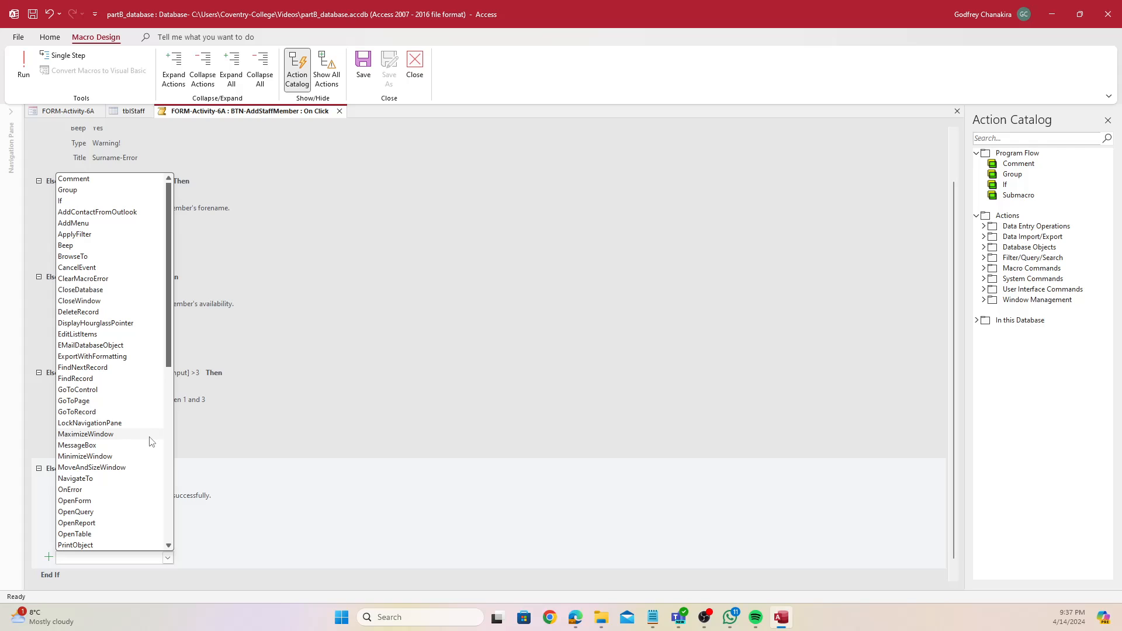
scroll(152, 442, down, 10)
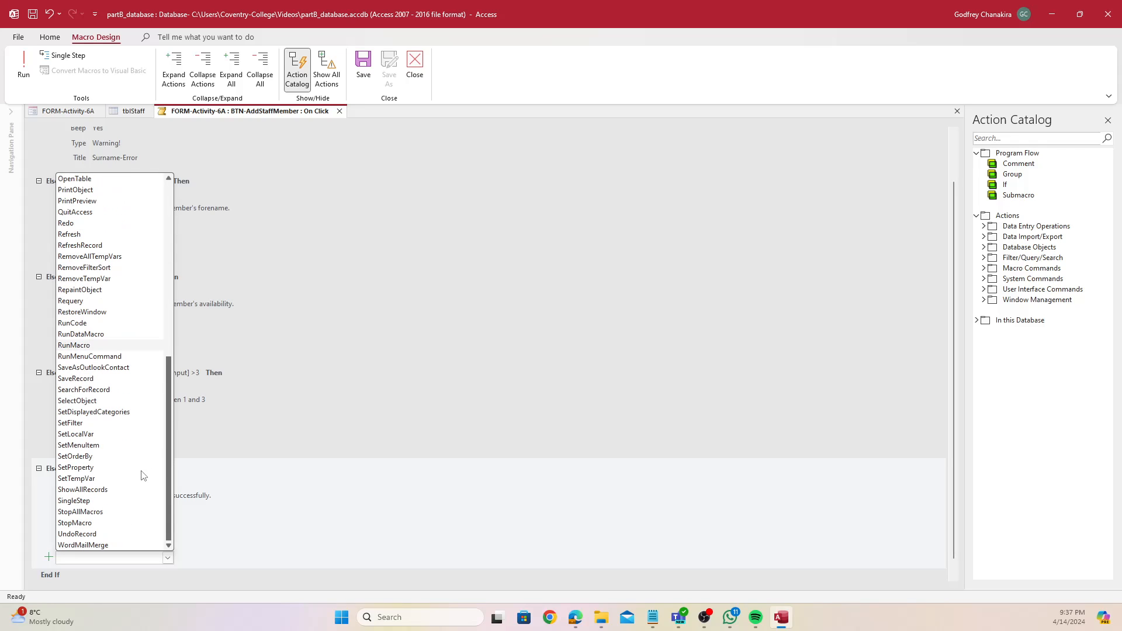
click(76, 378)
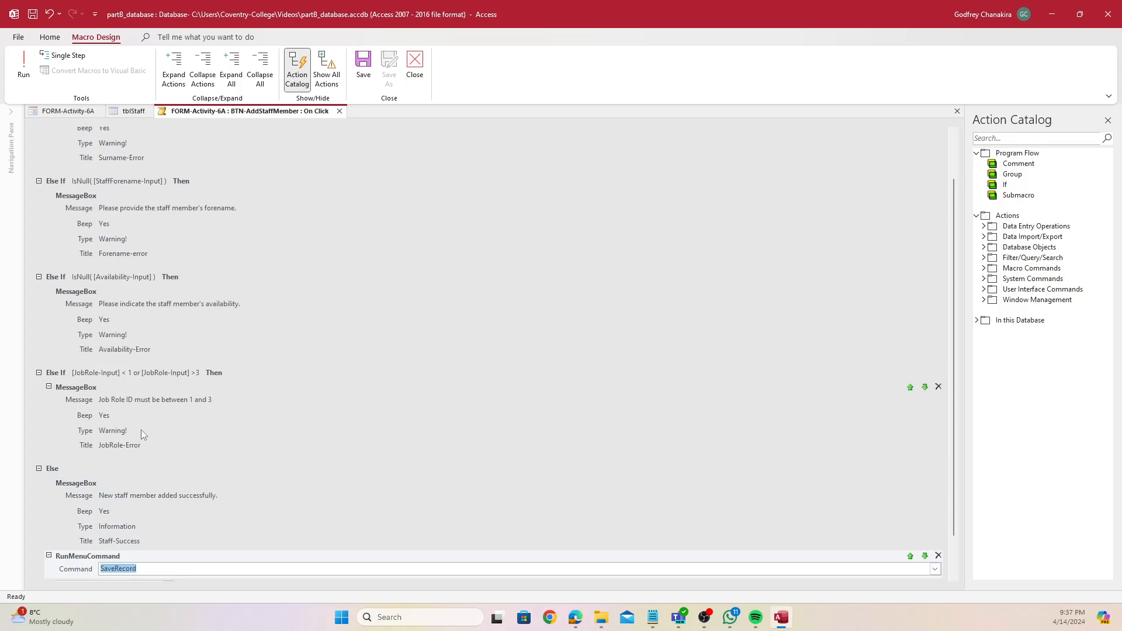
Review the Else block's success message and SaveRecord action, and save and close the Add Staff Member macro
click(162, 542)
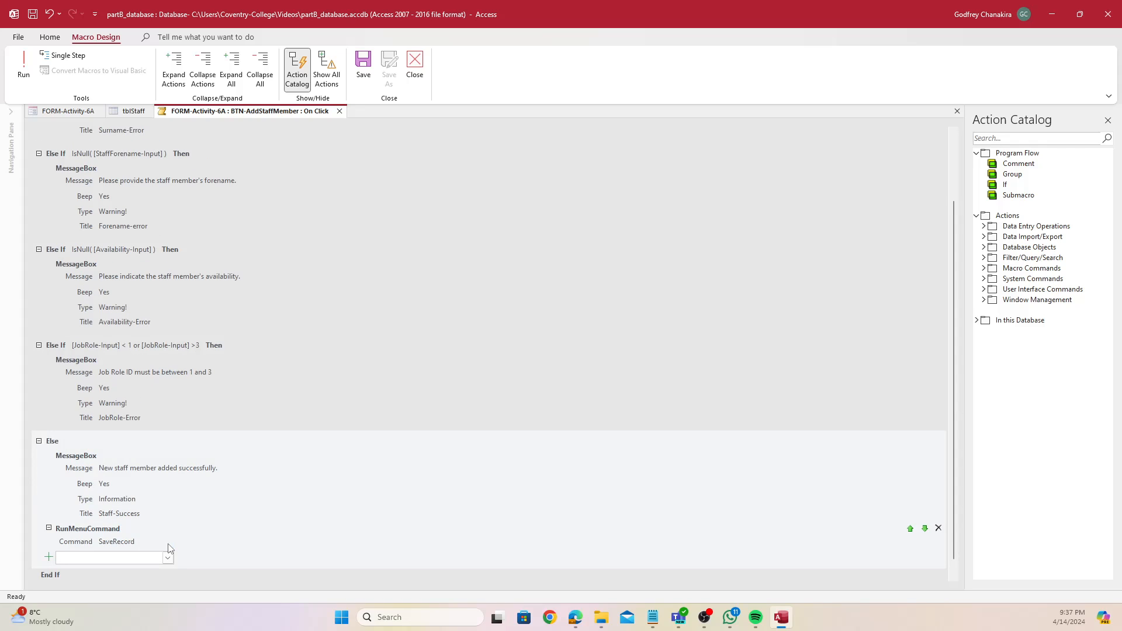
click(184, 369)
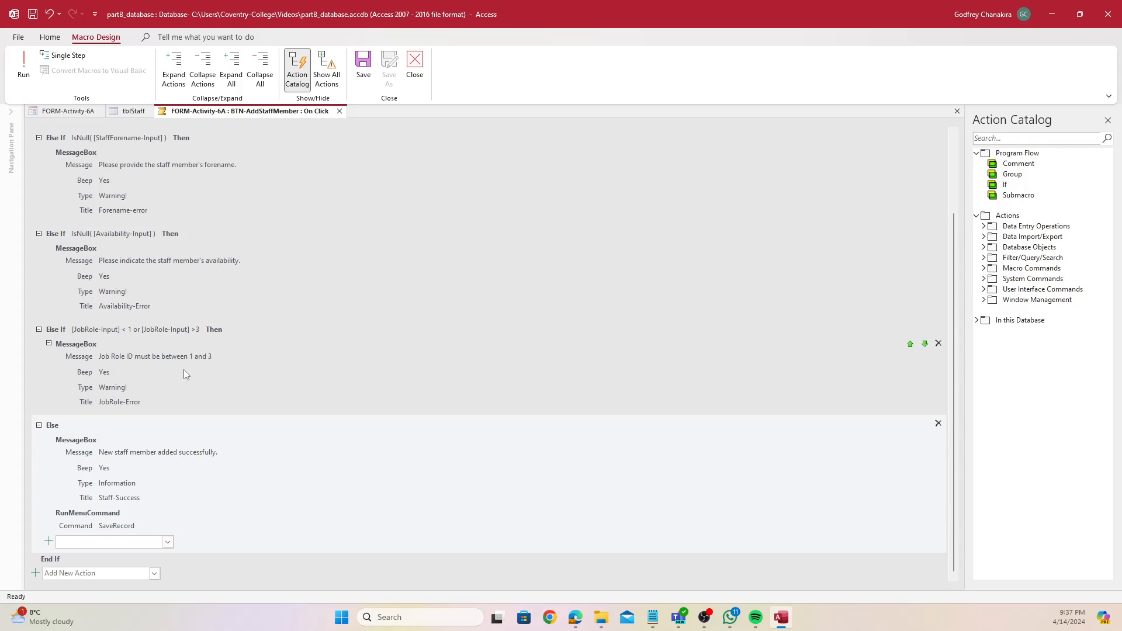
click(220, 529)
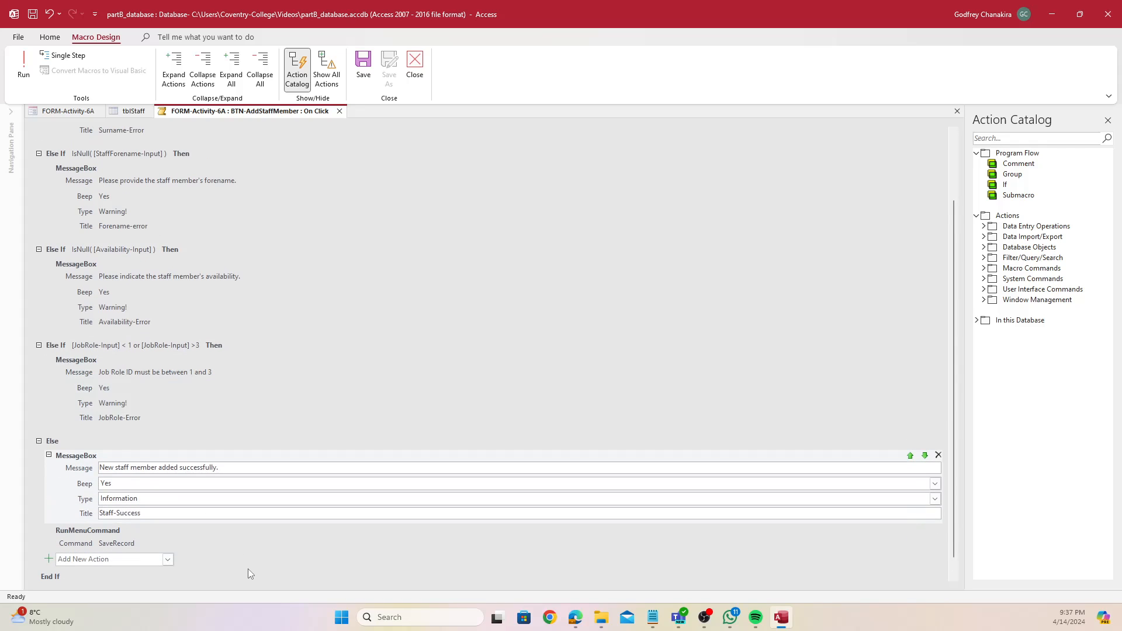
click(248, 546)
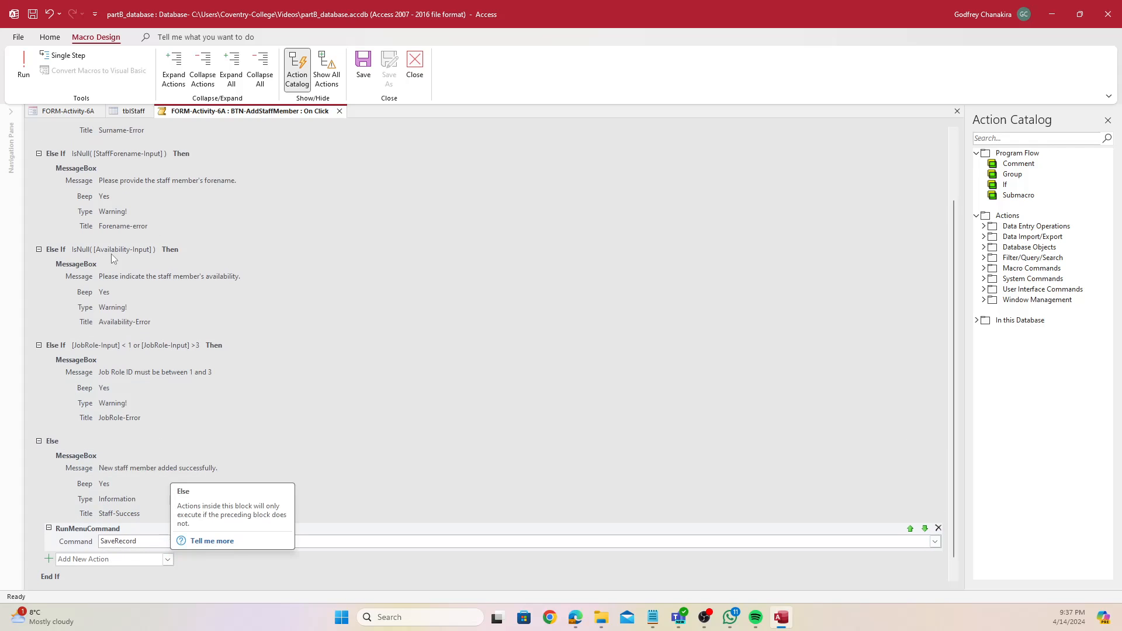
right_click(275, 111)
click(286, 117)
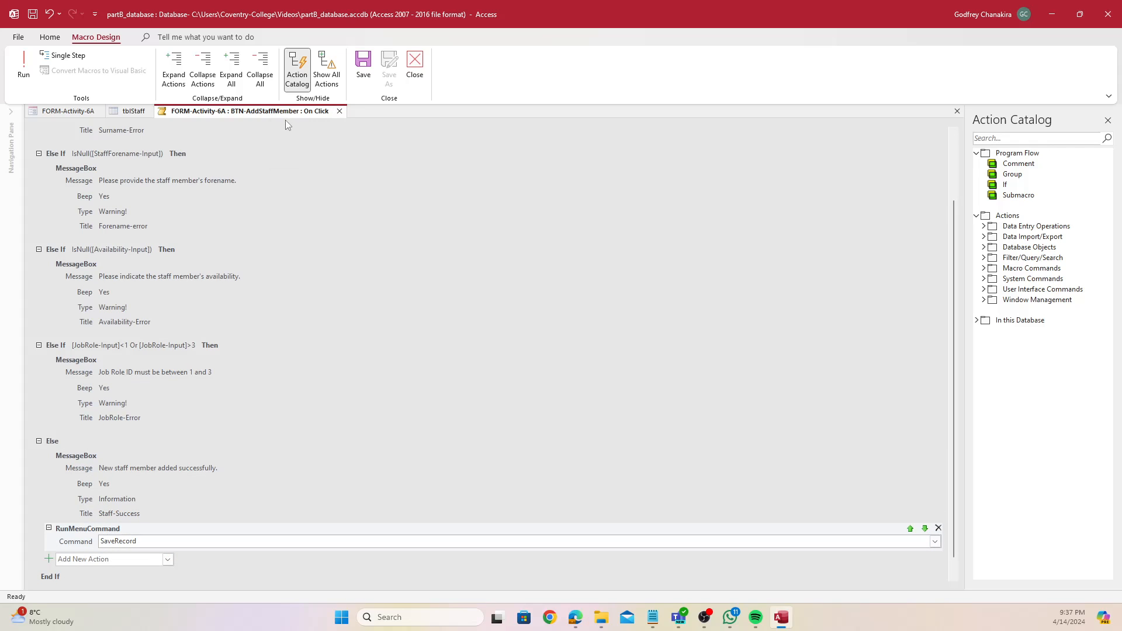
click(414, 66)
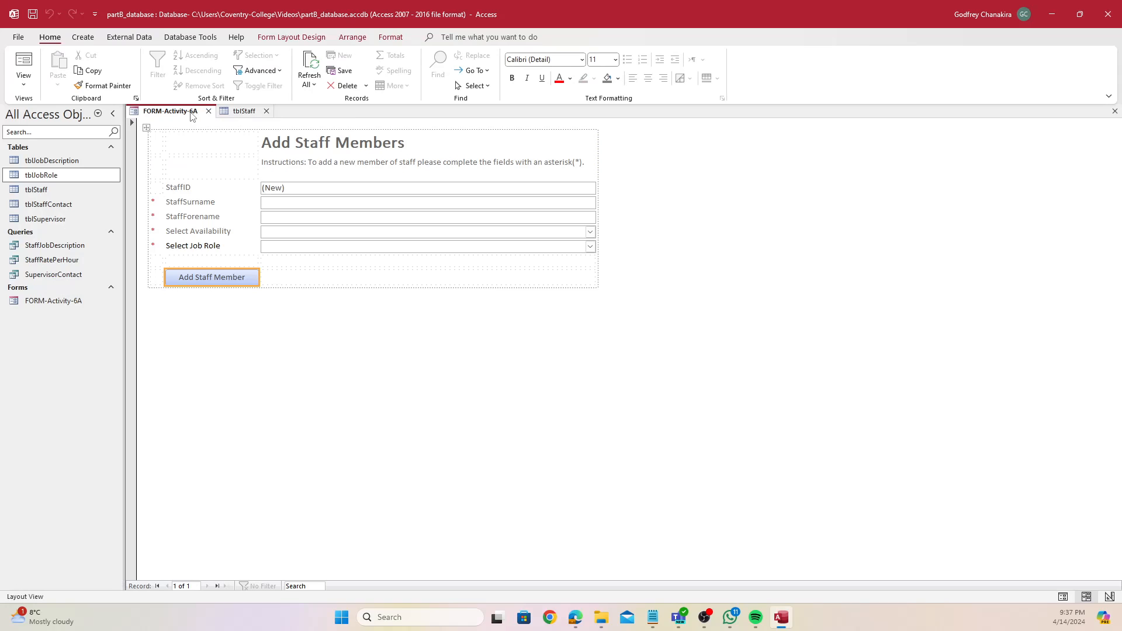
Close the tblStaff table and switch FORM-Activity-6A to Form View
click(261, 113)
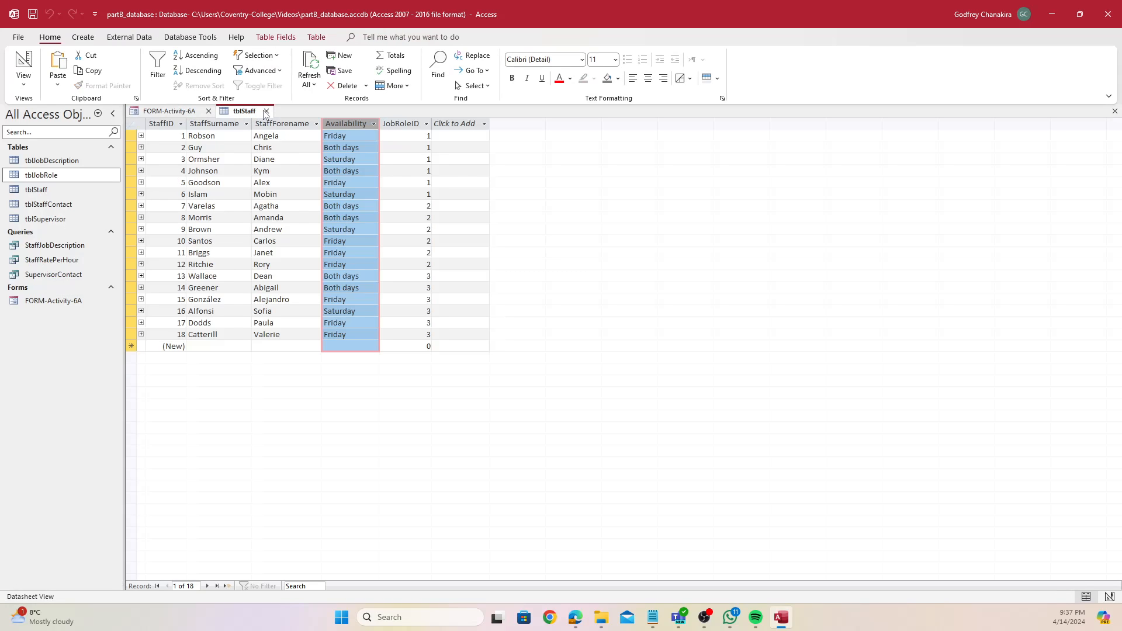
click(266, 111)
right_click(192, 112)
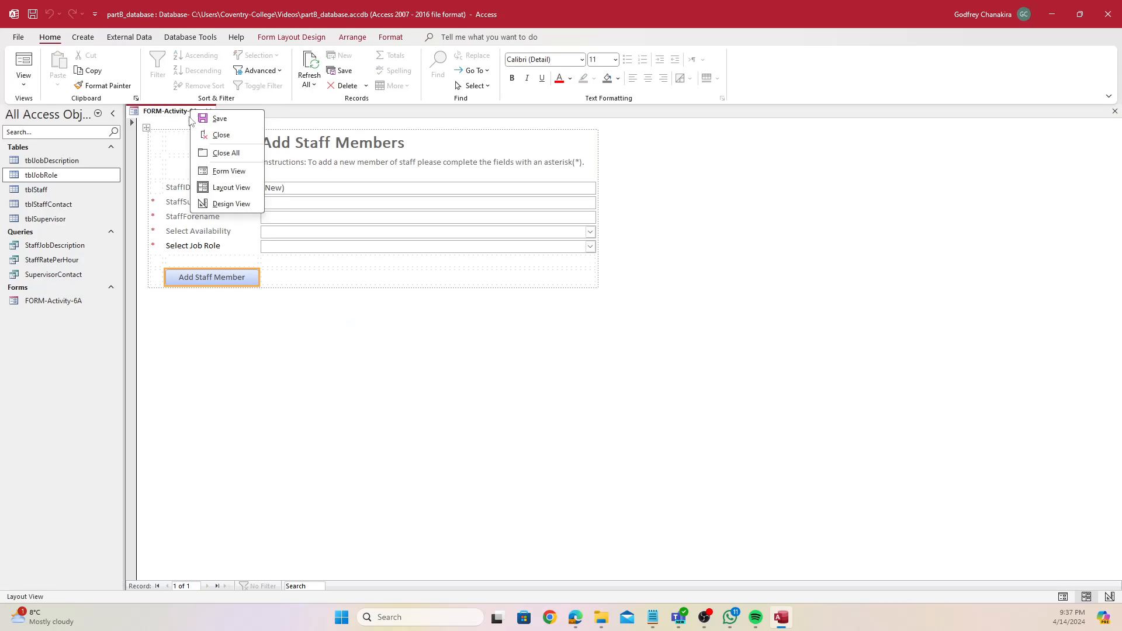
click(228, 171)
Fill in a test staff member's surname and forename, with availability Both Days and job role 3
text(Jackon)
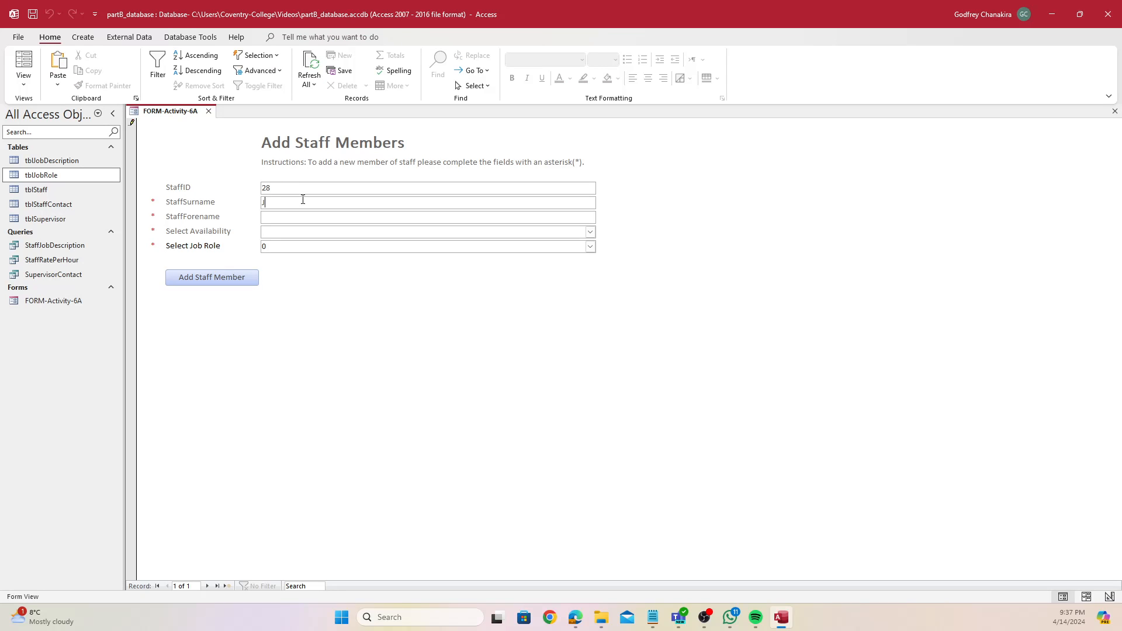
key(Tab)
text(Fred)
click(590, 232)
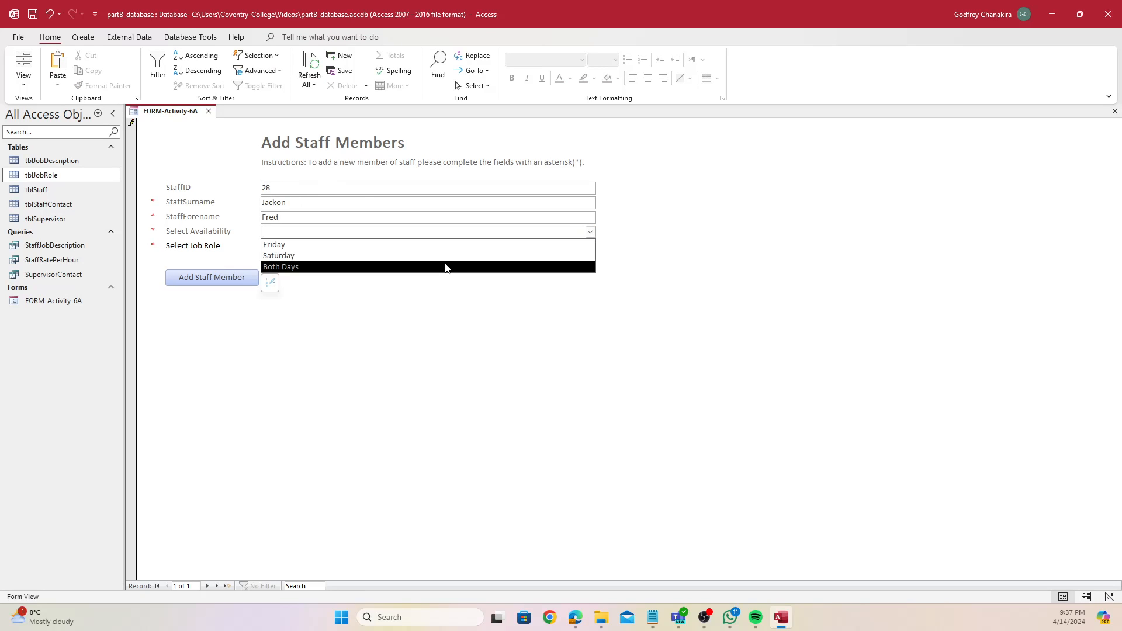
click(538, 263)
click(589, 246)
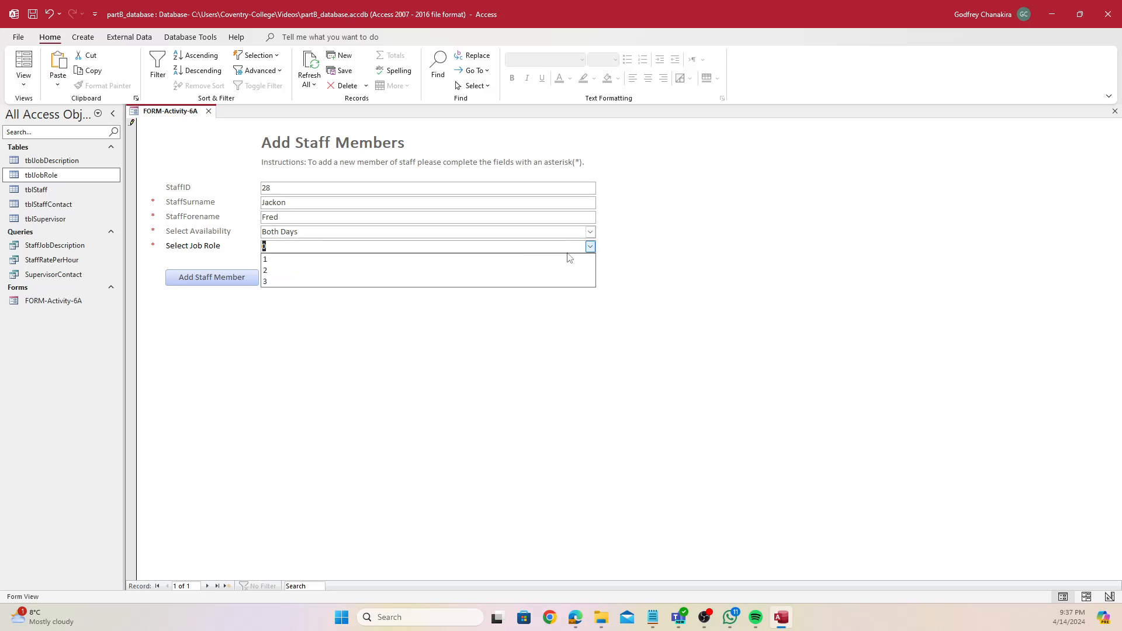
click(441, 285)
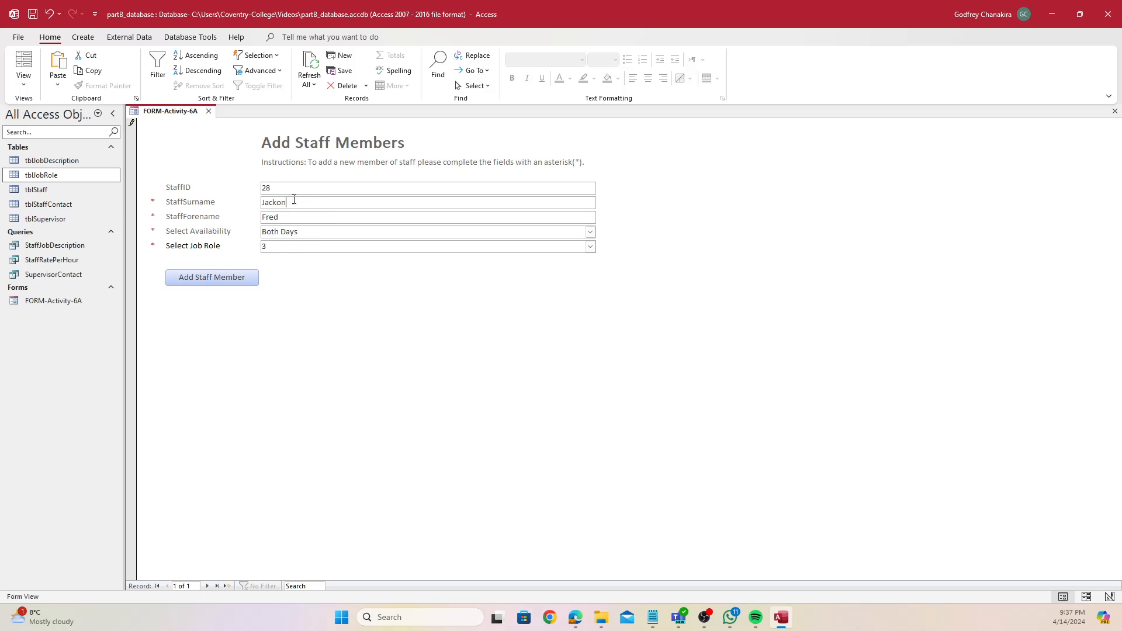
Test the missing surname check by clearing StaffSurname, running Add Staff Member and dismissing the message
drag(294, 200, 200, 200)
key(BackSpace)
click(239, 286)
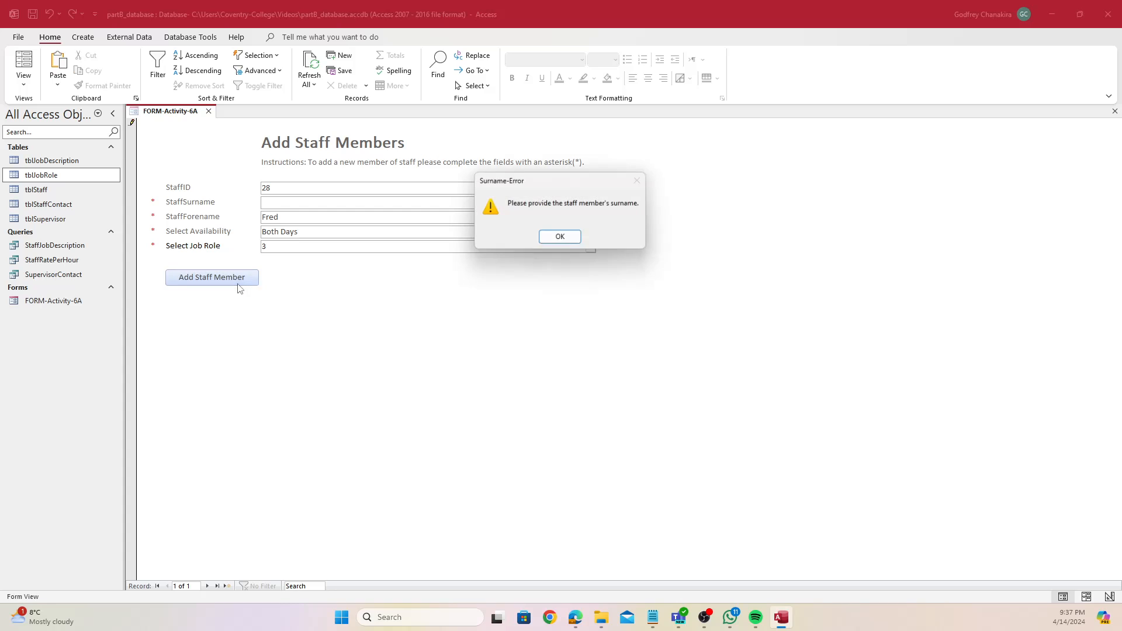
click(575, 236)
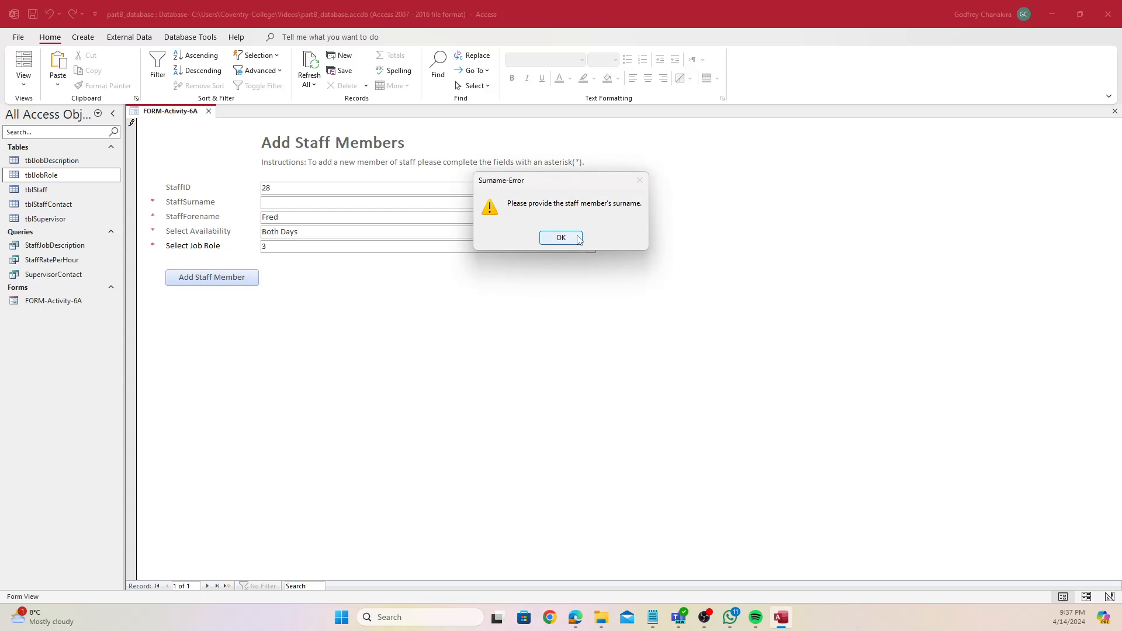
Enter the staff member's surname again and test the job role check with a job role of 5
click(410, 205)
text(Jackson)
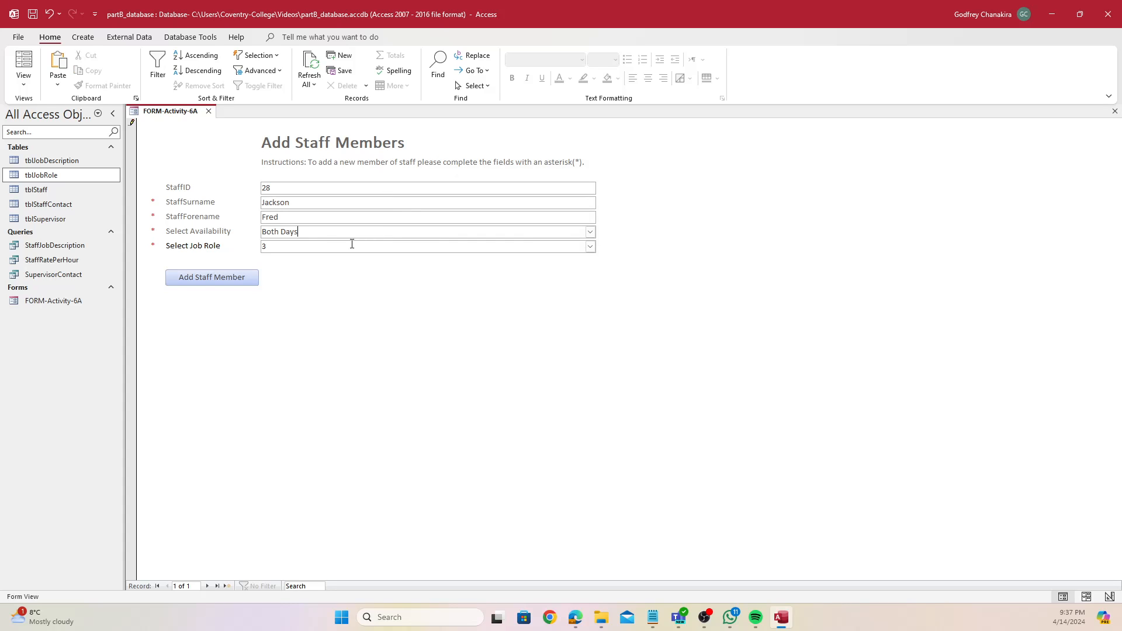
click(231, 278)
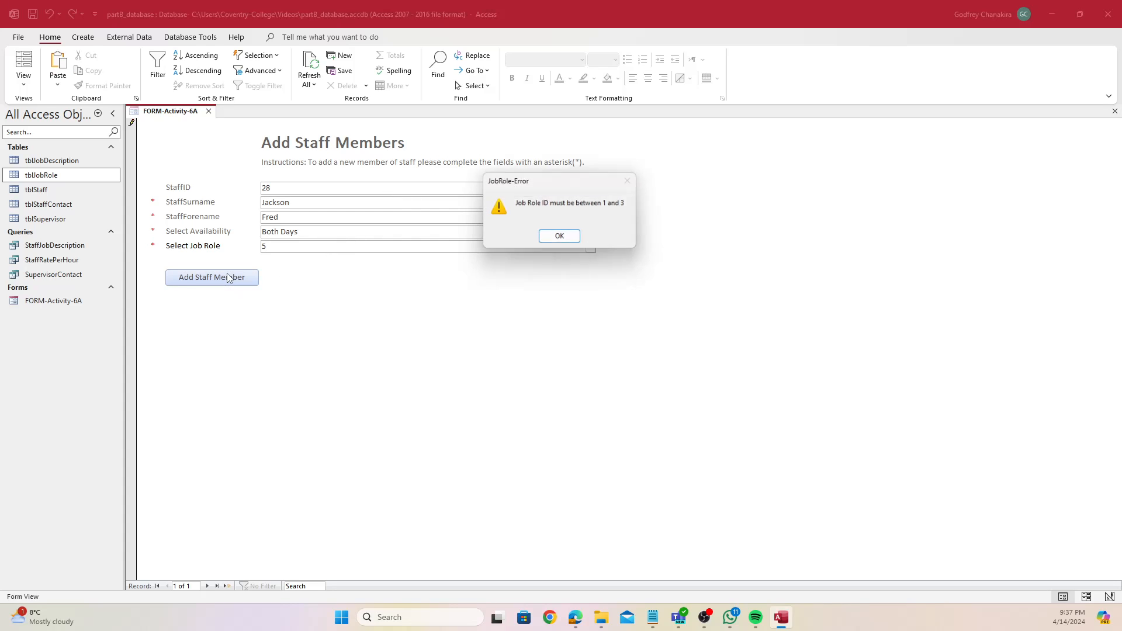
click(560, 238)
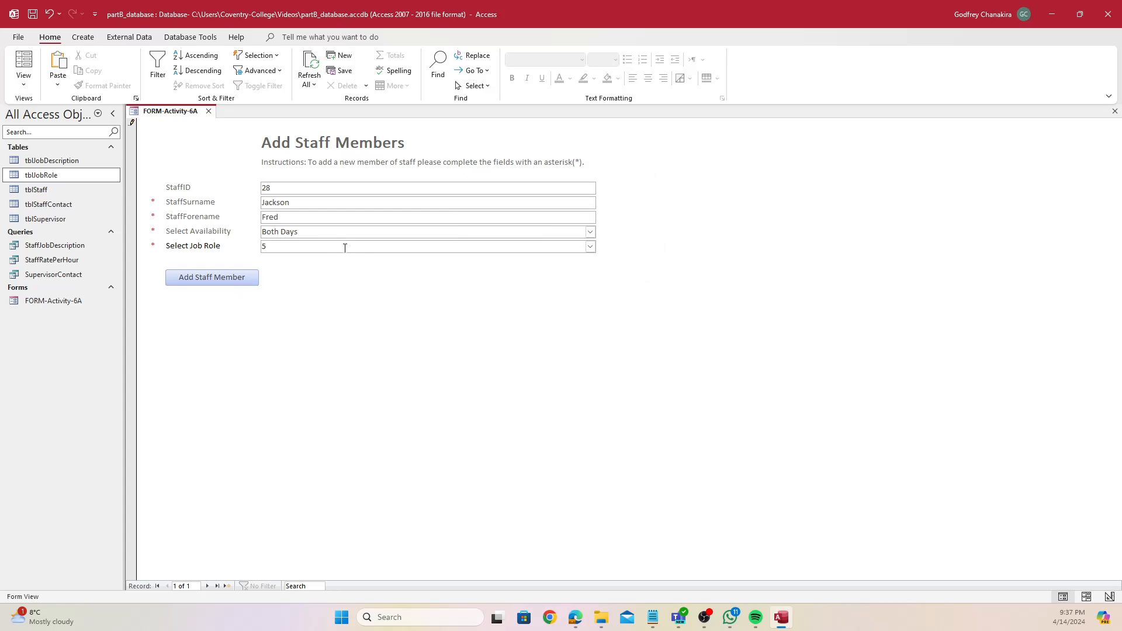
Set the job role to 3, add the staff member and dismiss the message
click(231, 278)
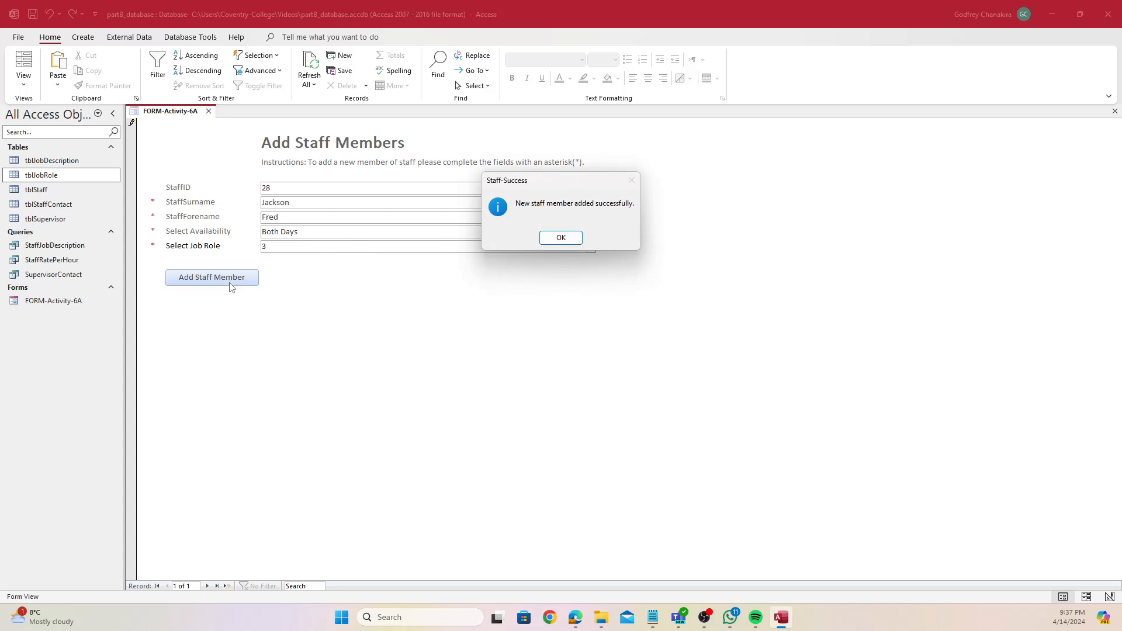
drag(526, 180, 338, 267)
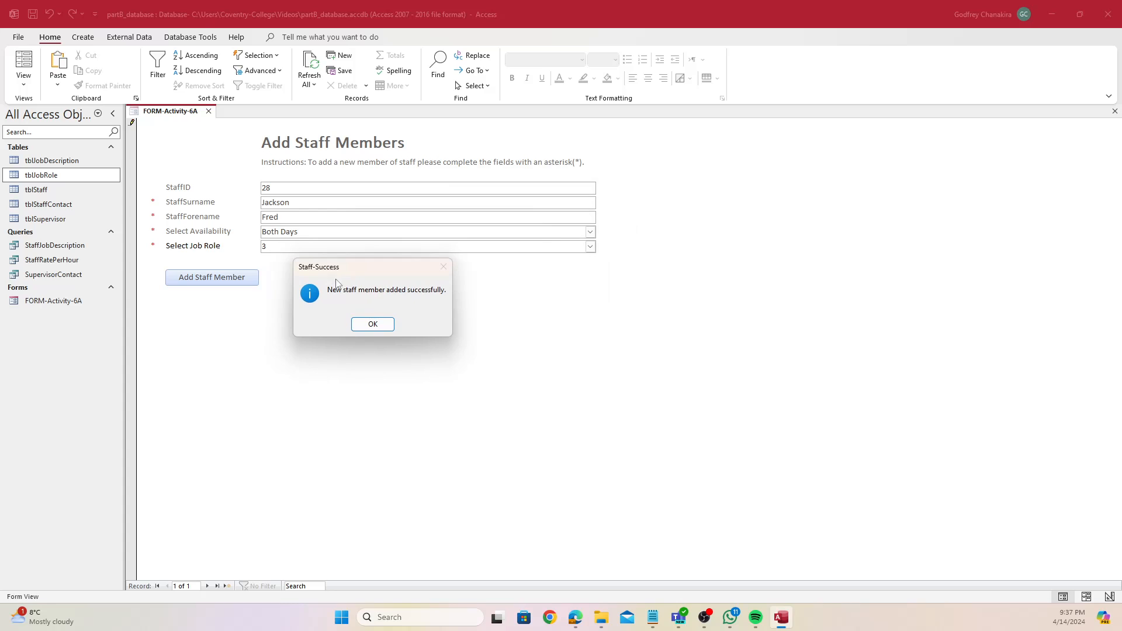
click(370, 328)
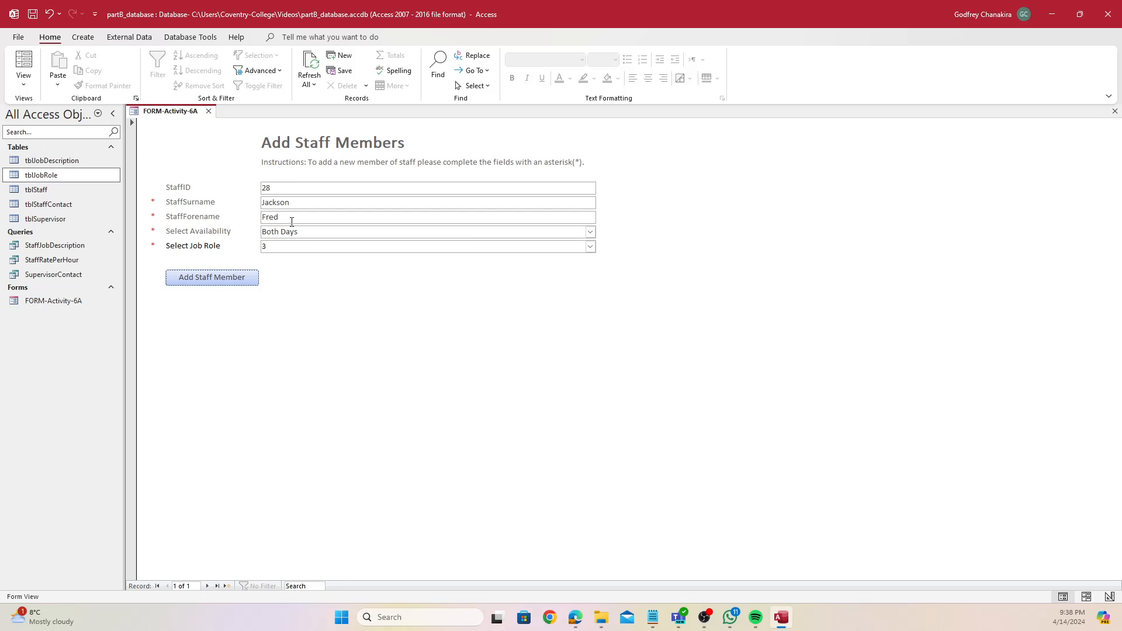
Replace the added record's surname with jghgbb and its forename with ;' in the form
key(BackSpace)
key(BackSpace)
key(BackSpace)
key(BackSpace)
key(BackSpace)
key(BackSpace)
key(BackSpace)
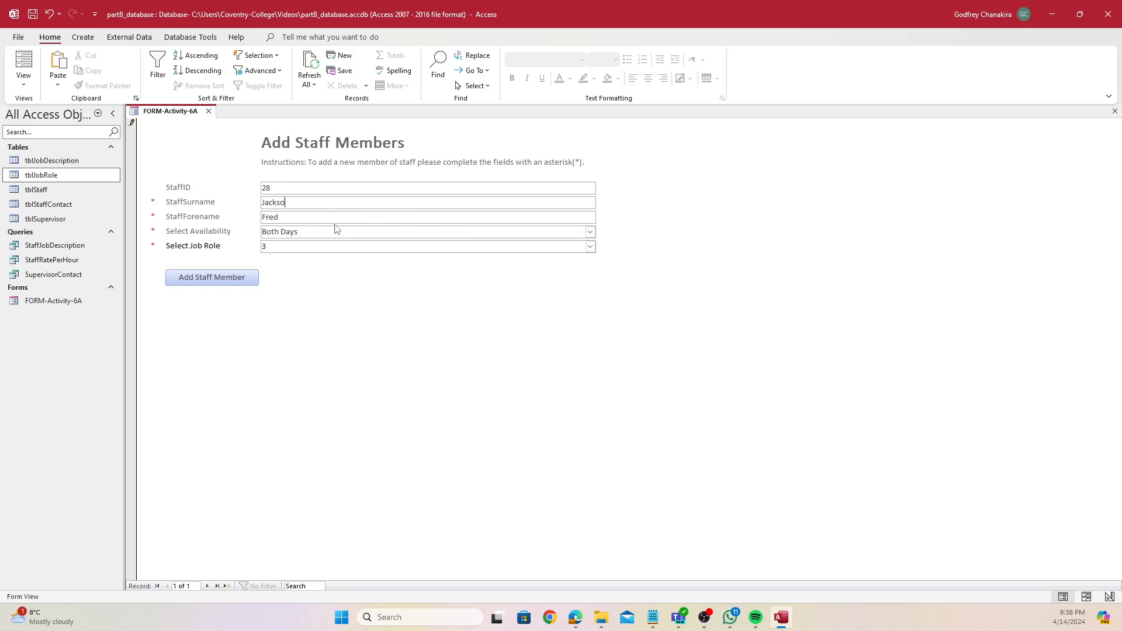
key(Tab)
key(BackSpace)
text(;')
key(Tab)
click(304, 205)
text(jghgbb)
Open tblStaff, check the last staff record, and return to FORM-Activity-6A
double_click(69, 190)
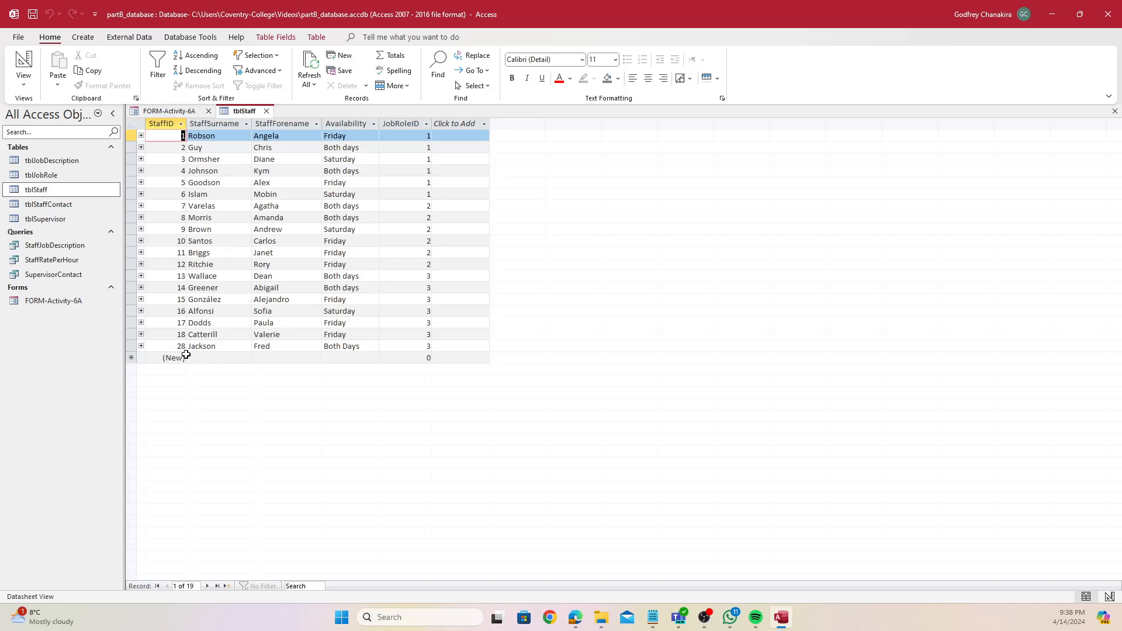
click(131, 346)
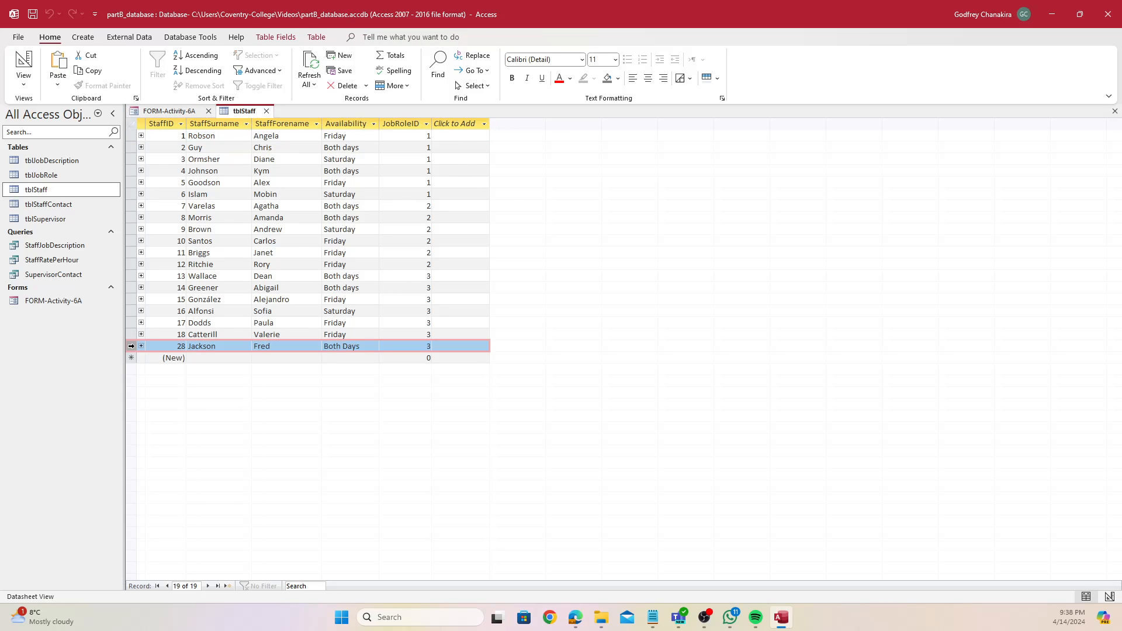
click(169, 110)
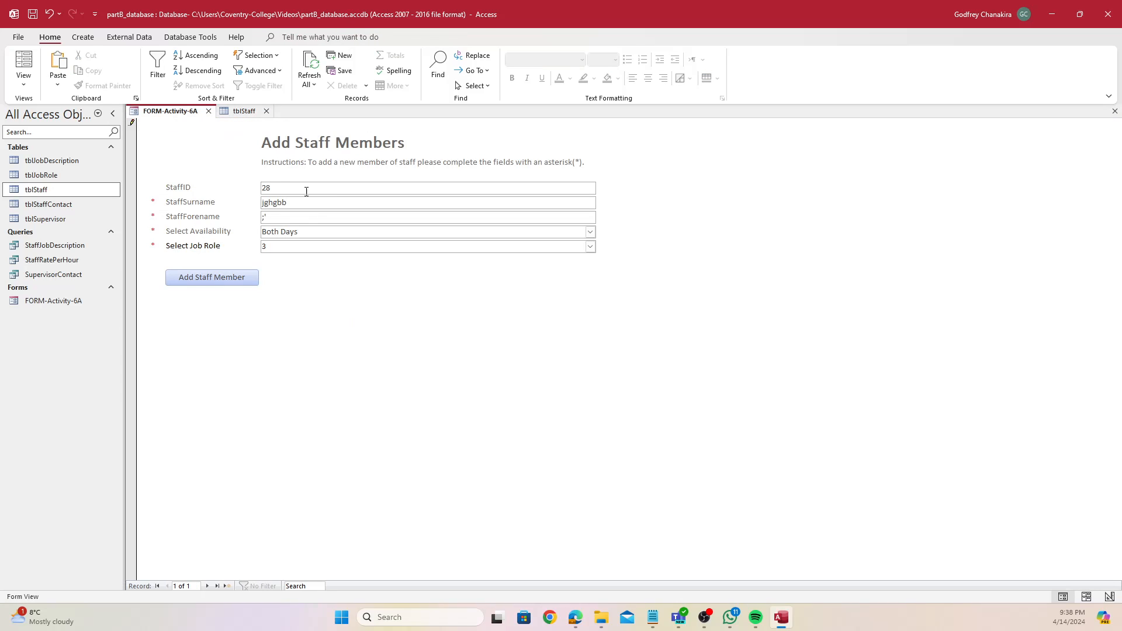
Change the record's StaffForename to kjhkhj in the form
click(307, 187)
key(BackSpace)
text(kjhkhj)
Close and reopen tblStaff to check whether the unsubmitted edits reached the table, and close it again
click(266, 110)
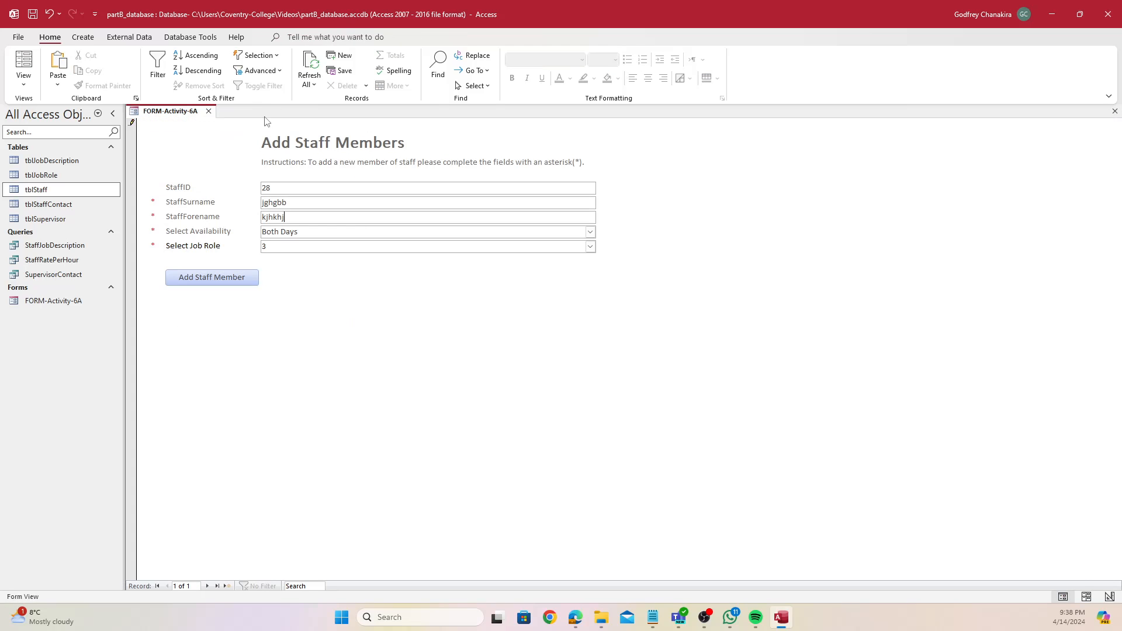
double_click(61, 190)
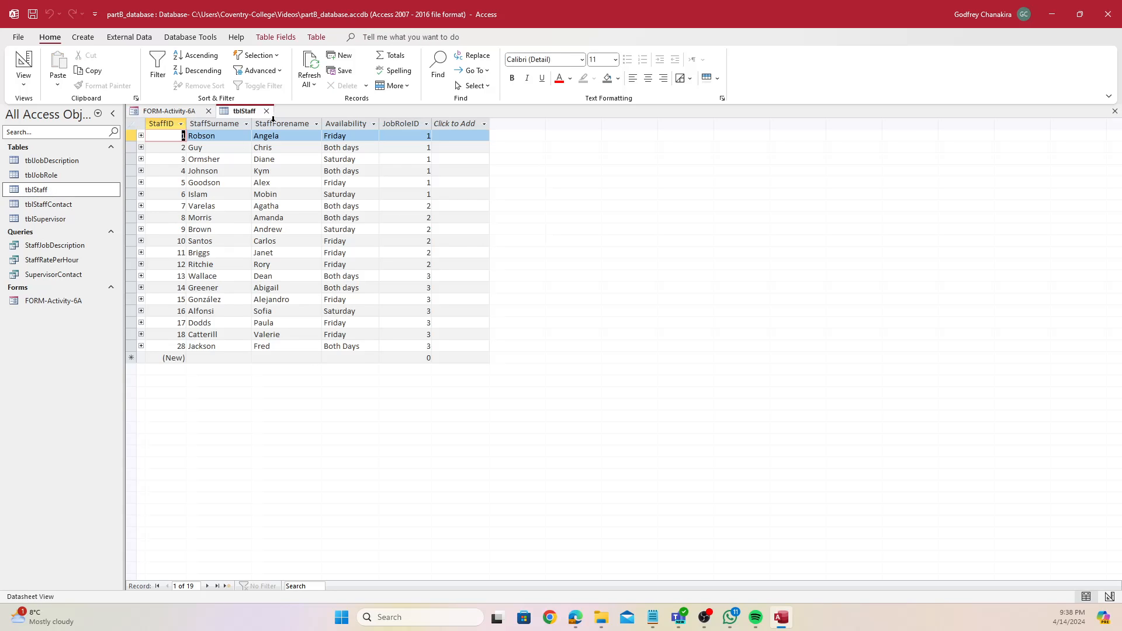
click(266, 111)
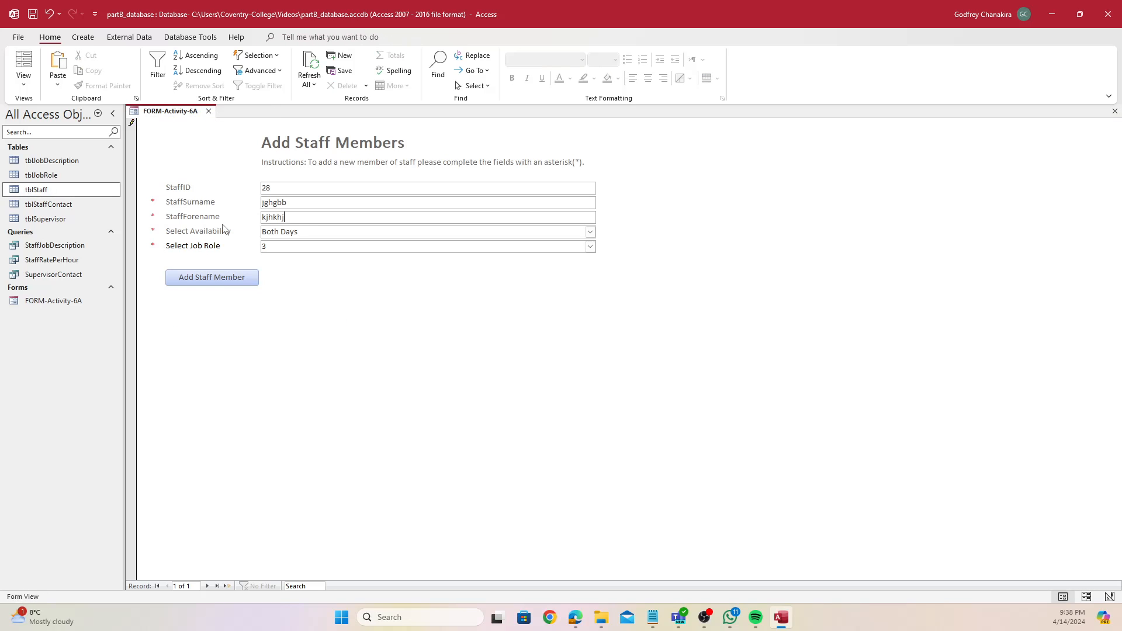
Submit the edited record with Add Staff Member, and check the last record in tblStaff before closing the table
click(228, 279)
click(559, 237)
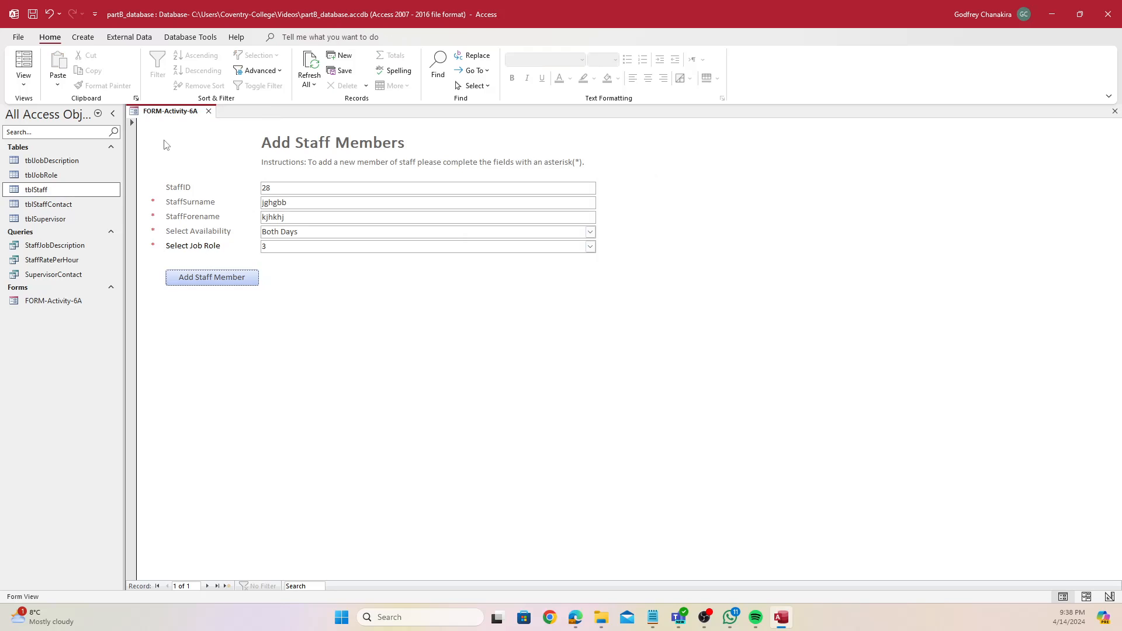
double_click(60, 193)
click(129, 345)
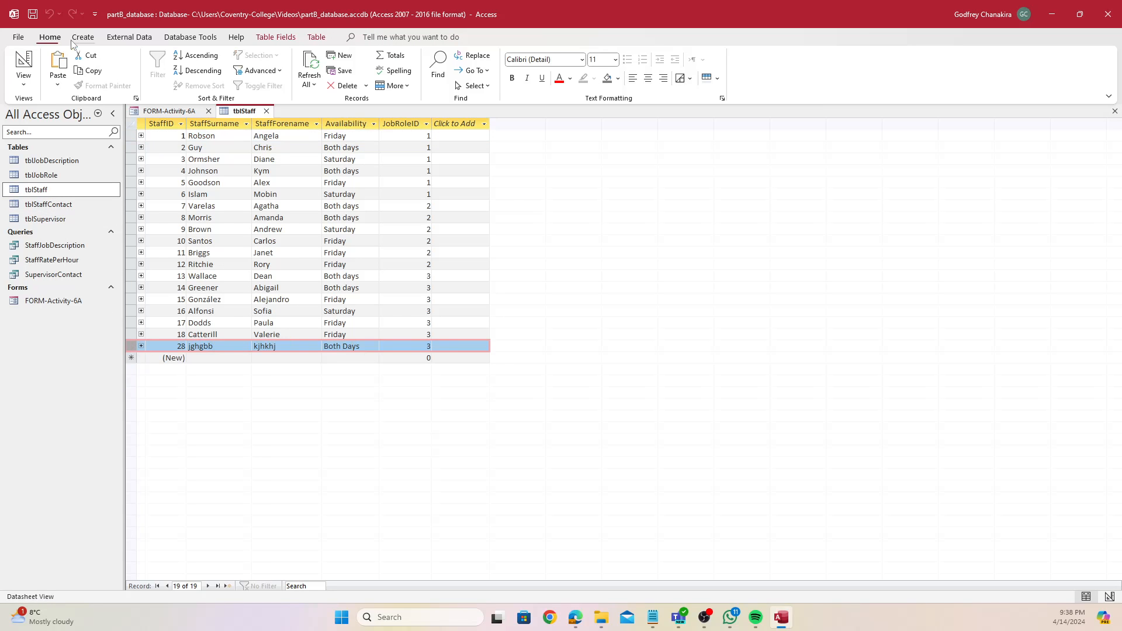
click(267, 111)
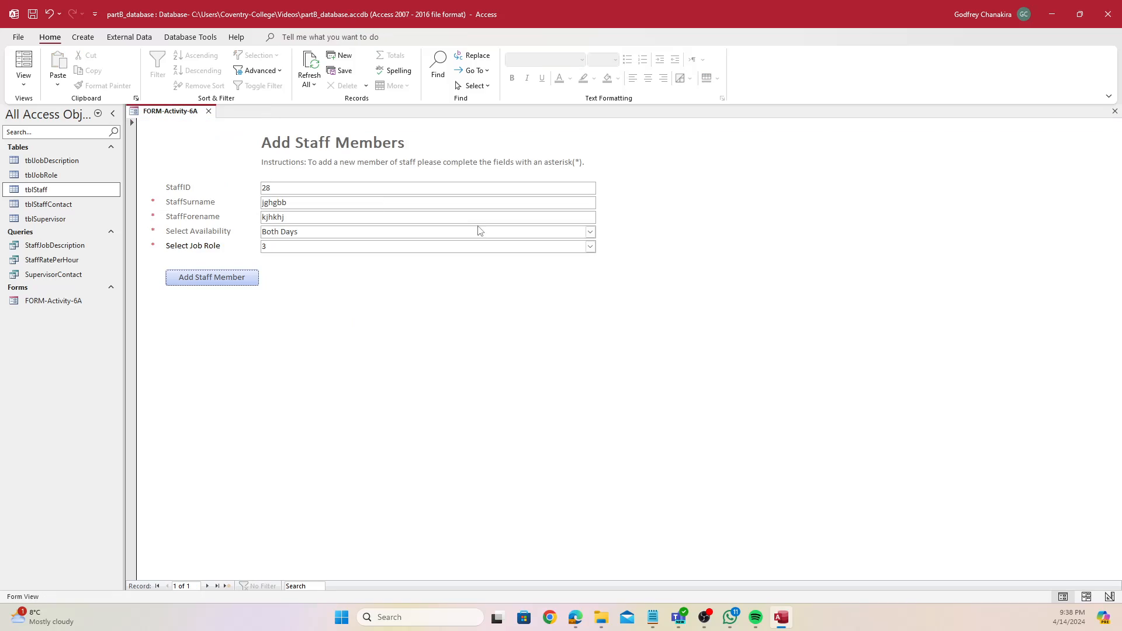
Save and close FORM-Activity-6A
right_click(178, 113)
click(201, 120)
right_click(196, 117)
click(220, 137)
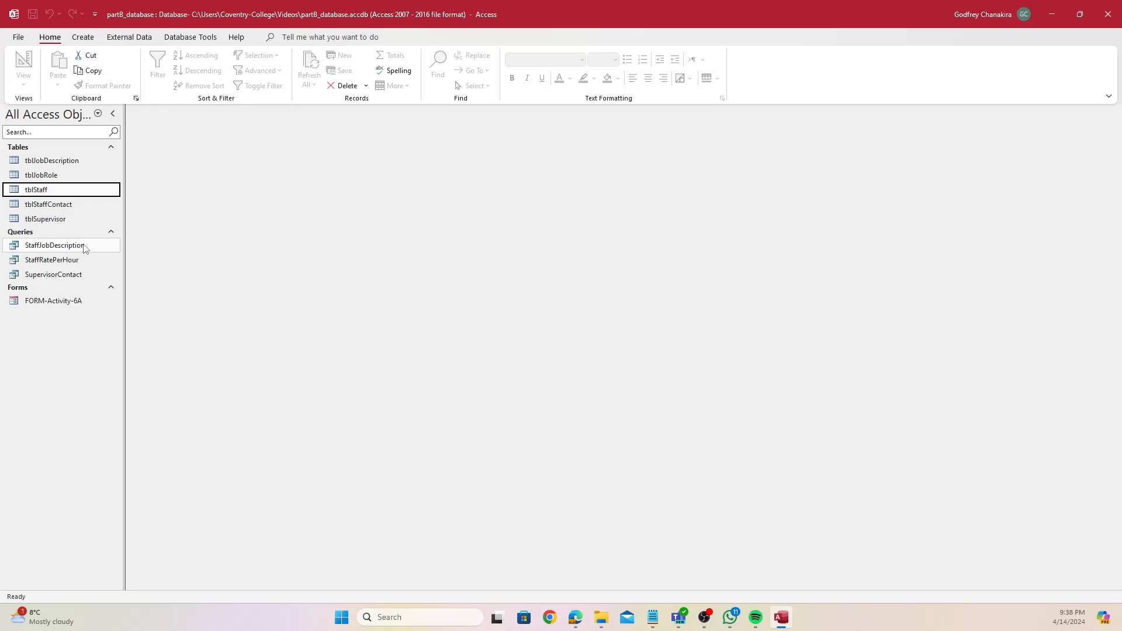
Reopen FORM-Activity-6A in Layout View and open the Add Staff Member button's On Click macro
double_click(75, 300)
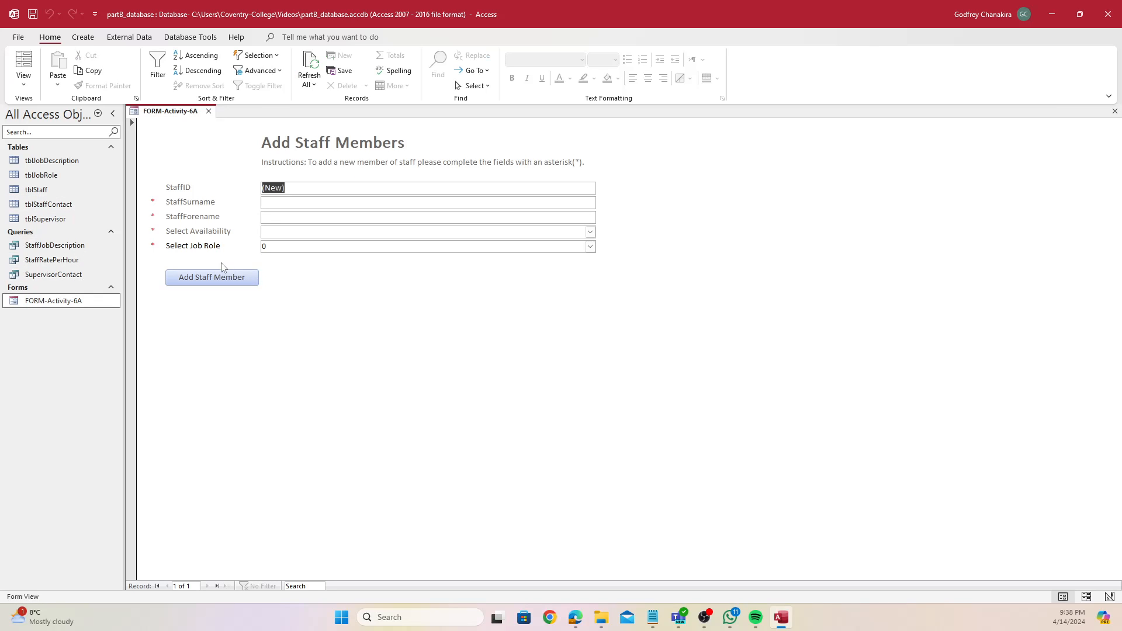
right_click(215, 278)
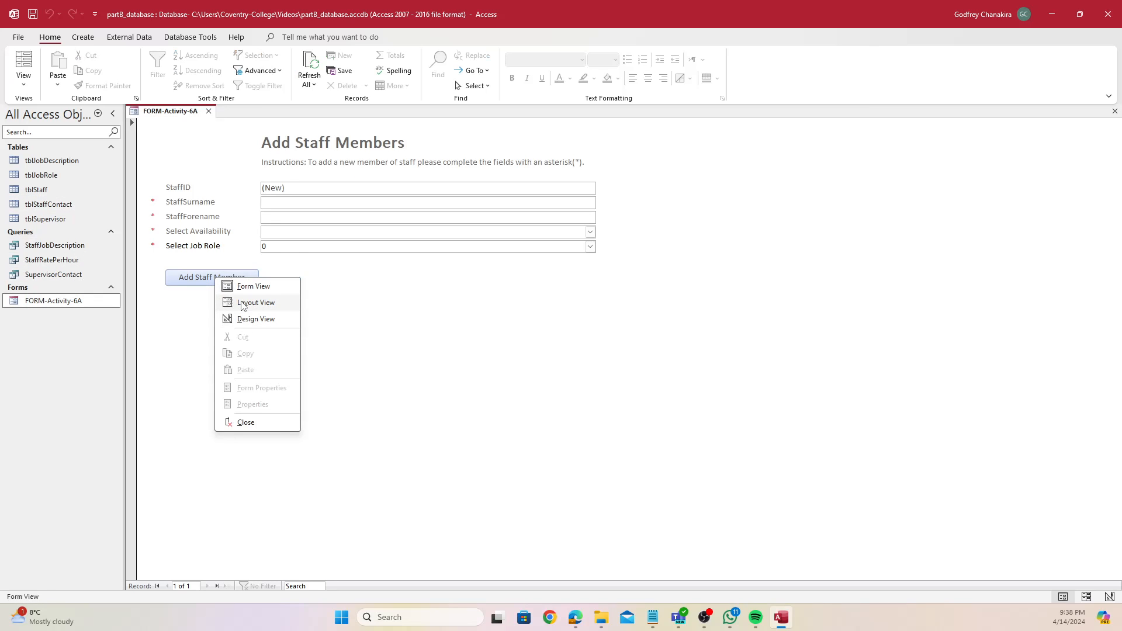
click(242, 302)
right_click(214, 277)
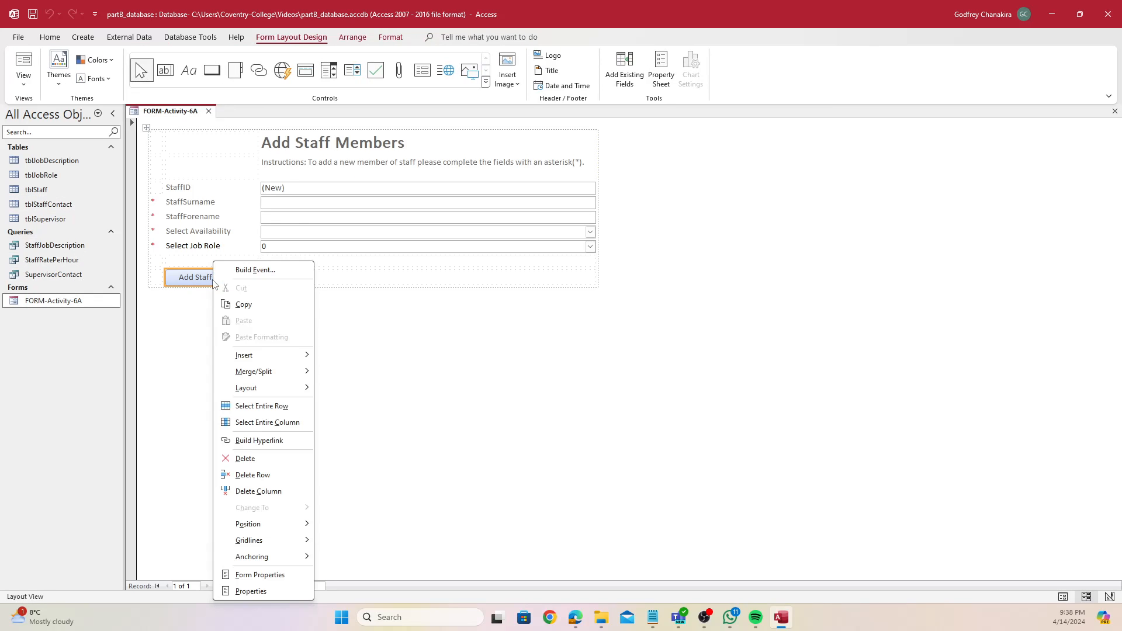
click(255, 270)
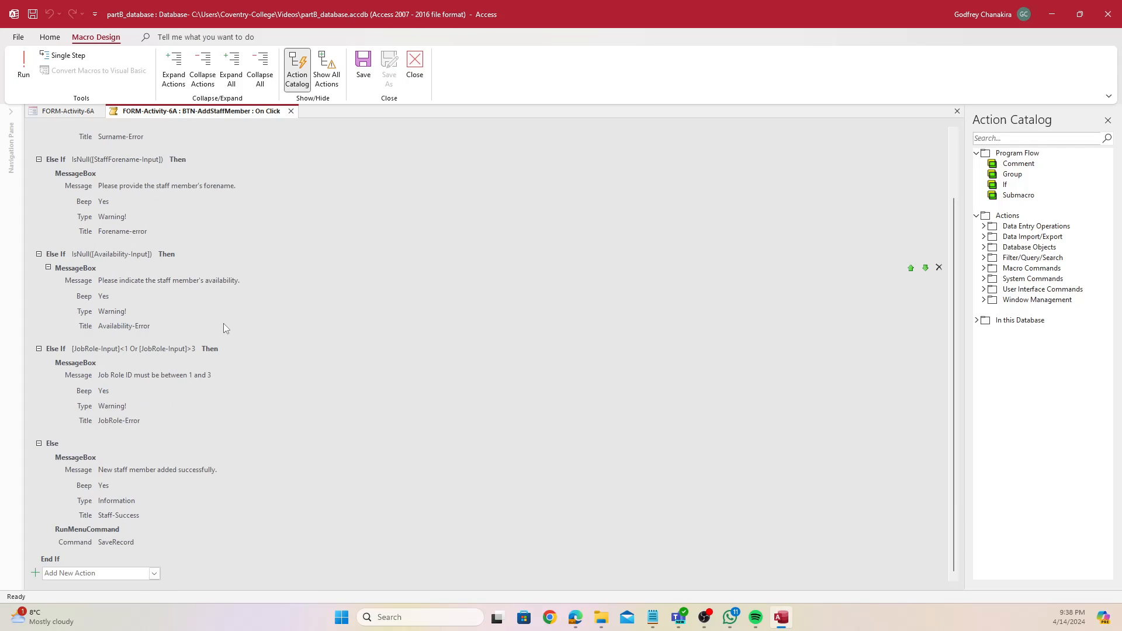
Add a GoToRecord action for the Next record after SaveRecord in the macro's Else block, and save and close the macro
click(163, 541)
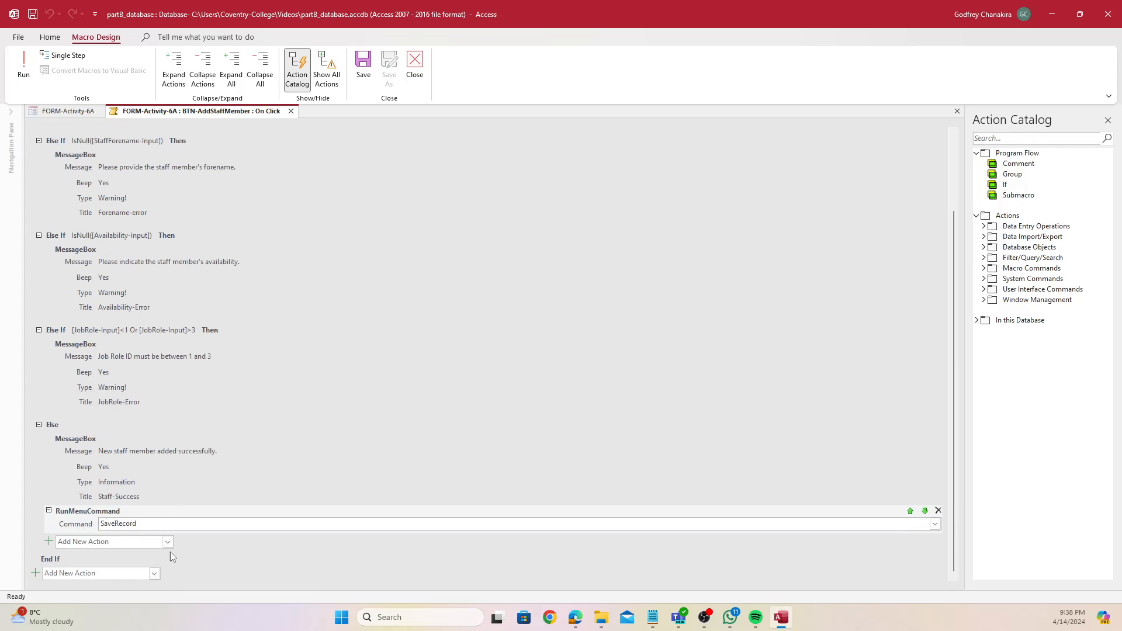
click(173, 552)
click(167, 557)
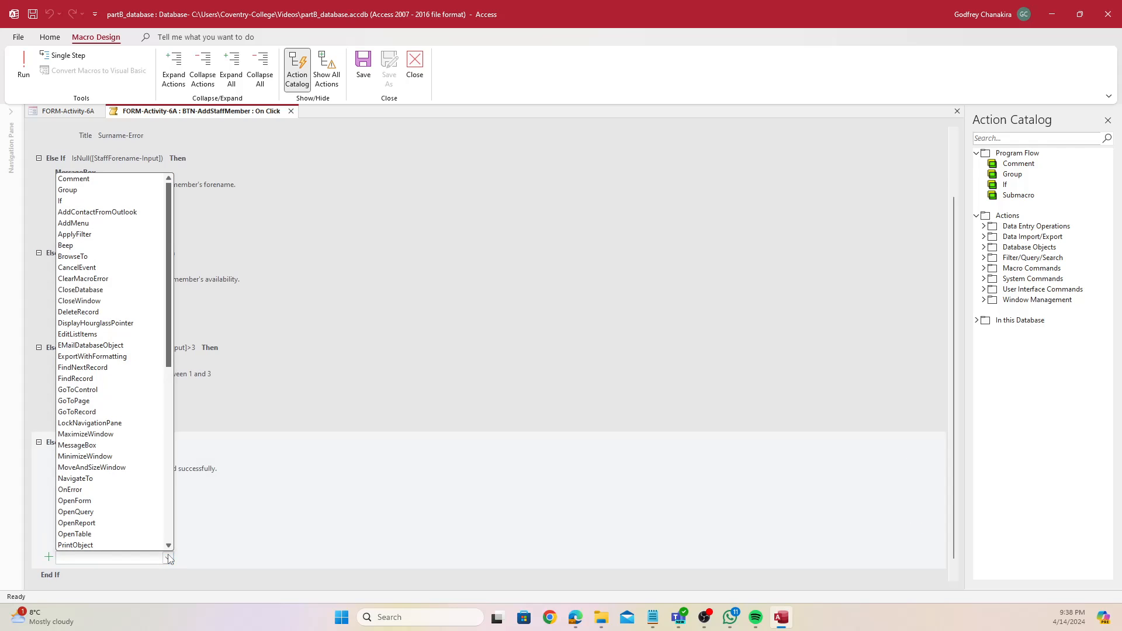
scroll(147, 429, down, 2)
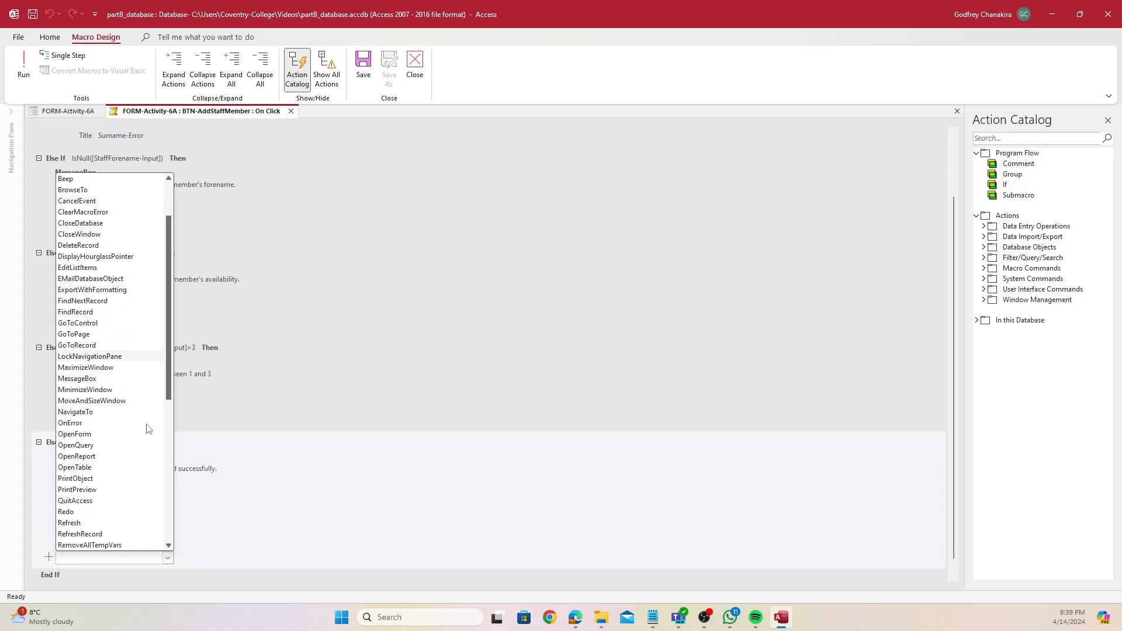
scroll(147, 429, up, 2)
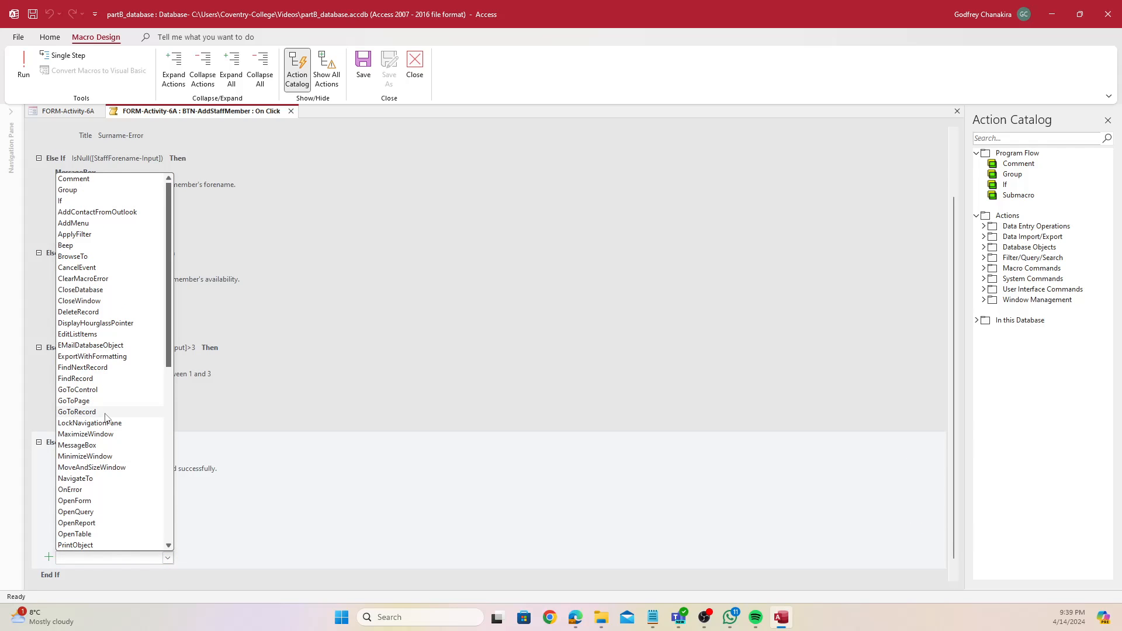
click(146, 412)
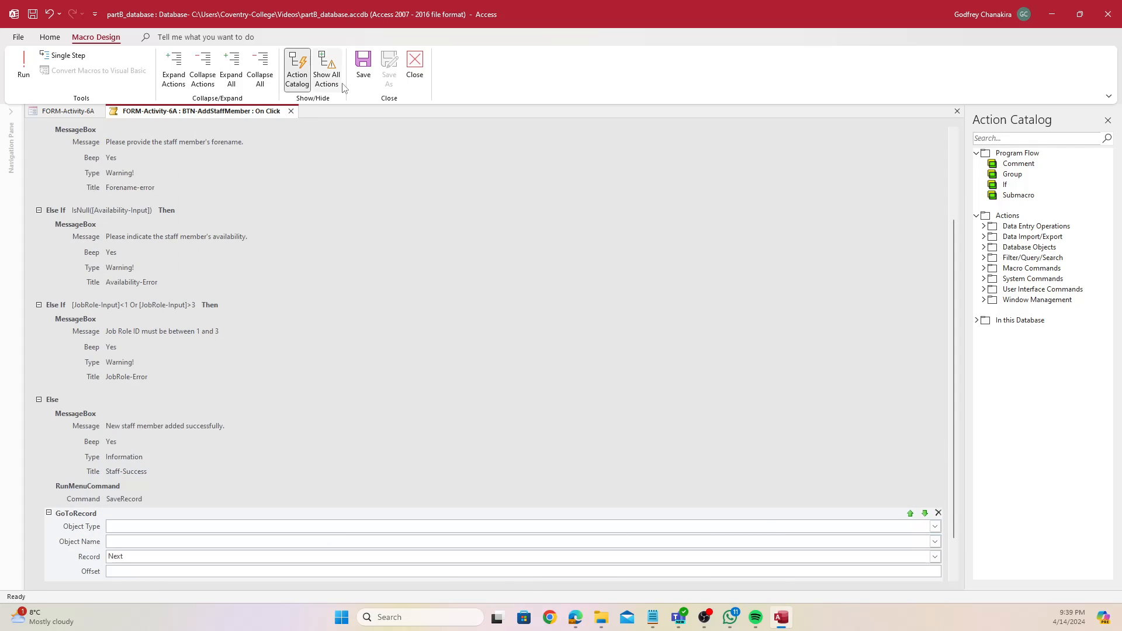
click(363, 75)
click(414, 68)
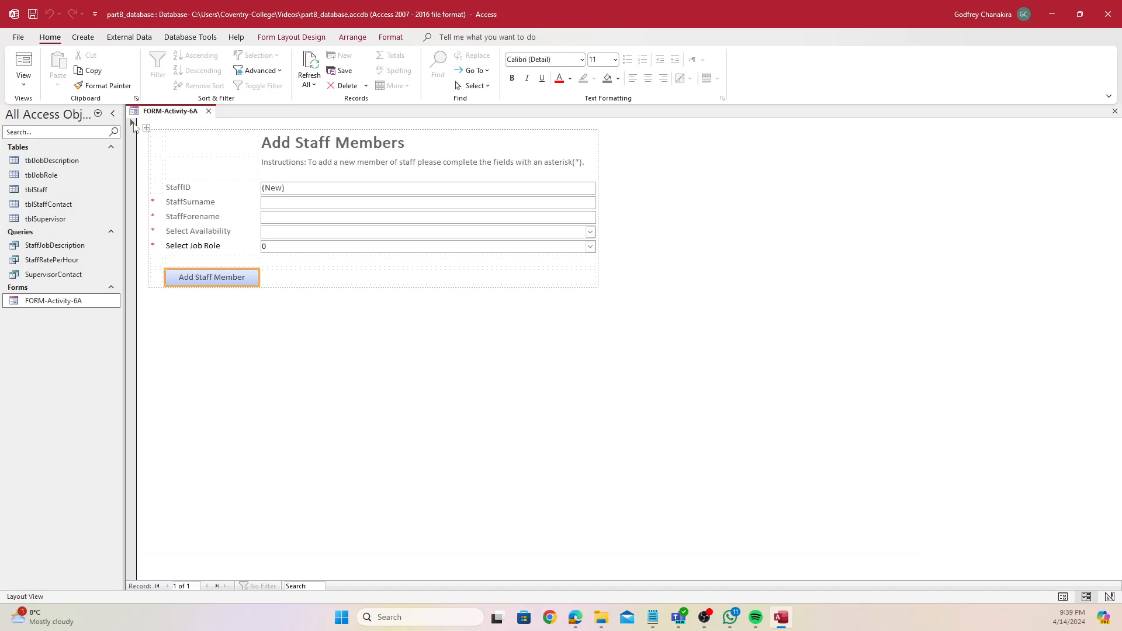
Switch FORM-Activity-6A to Form View and add a test staff member with surname, forename, availability Both Days and job role 2
right_click(163, 119)
click(208, 189)
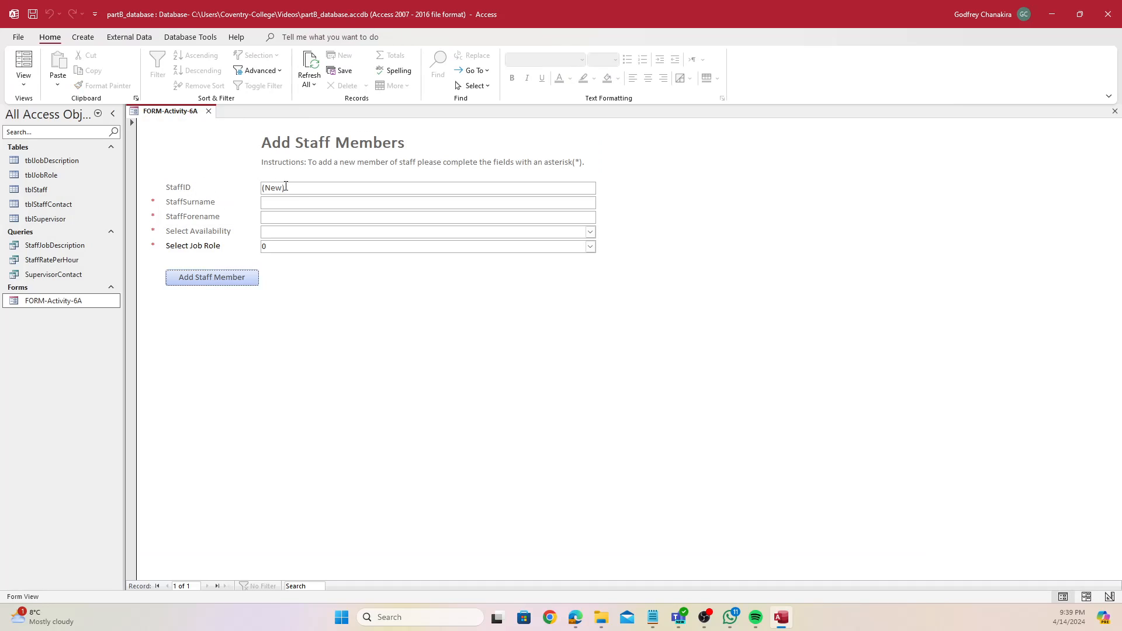
text(Jack)
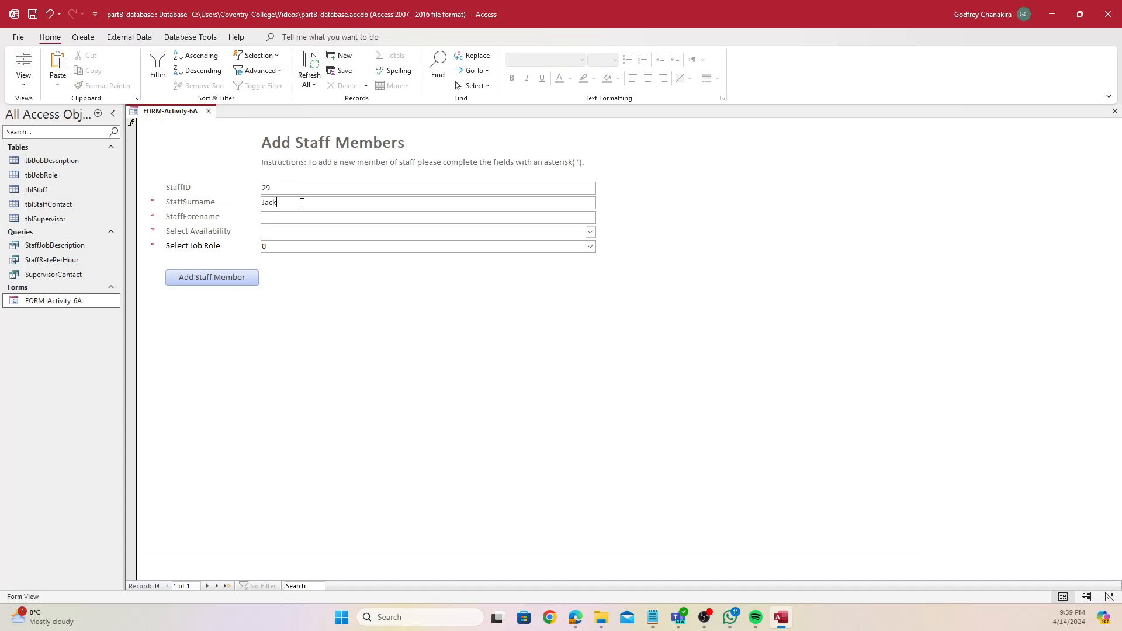
text(Fred)
click(590, 232)
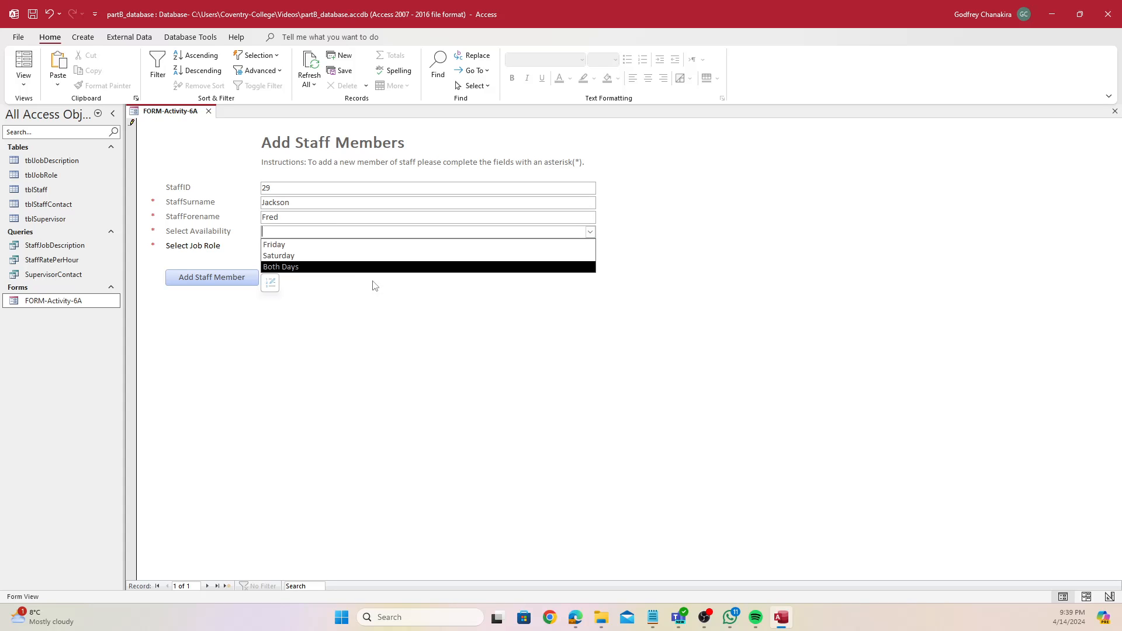
click(355, 267)
click(591, 246)
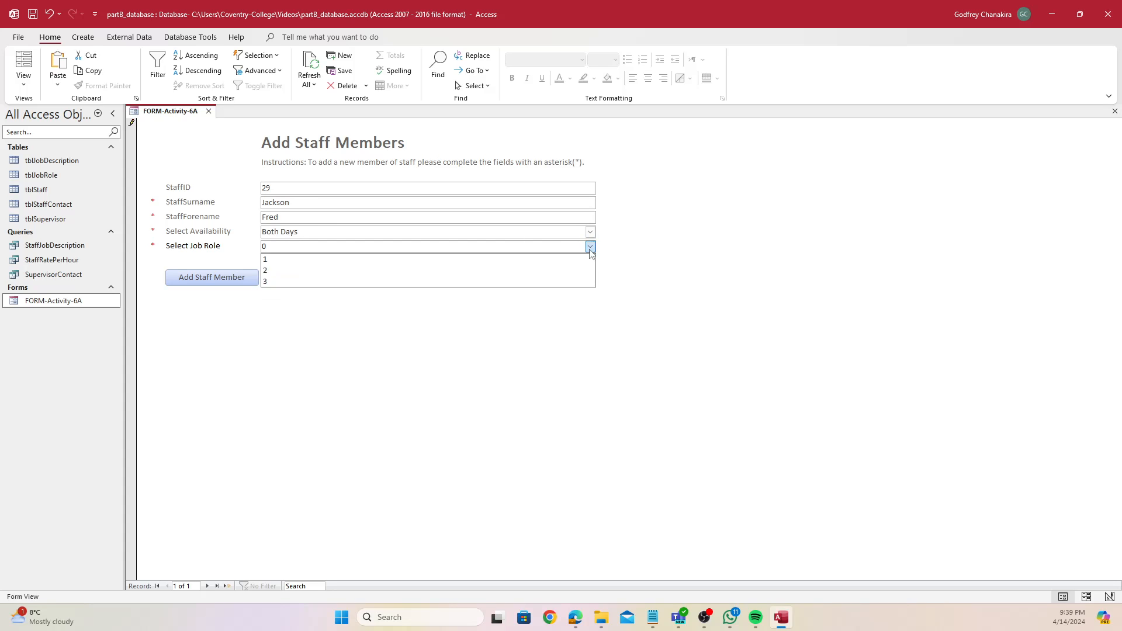
click(446, 272)
click(202, 281)
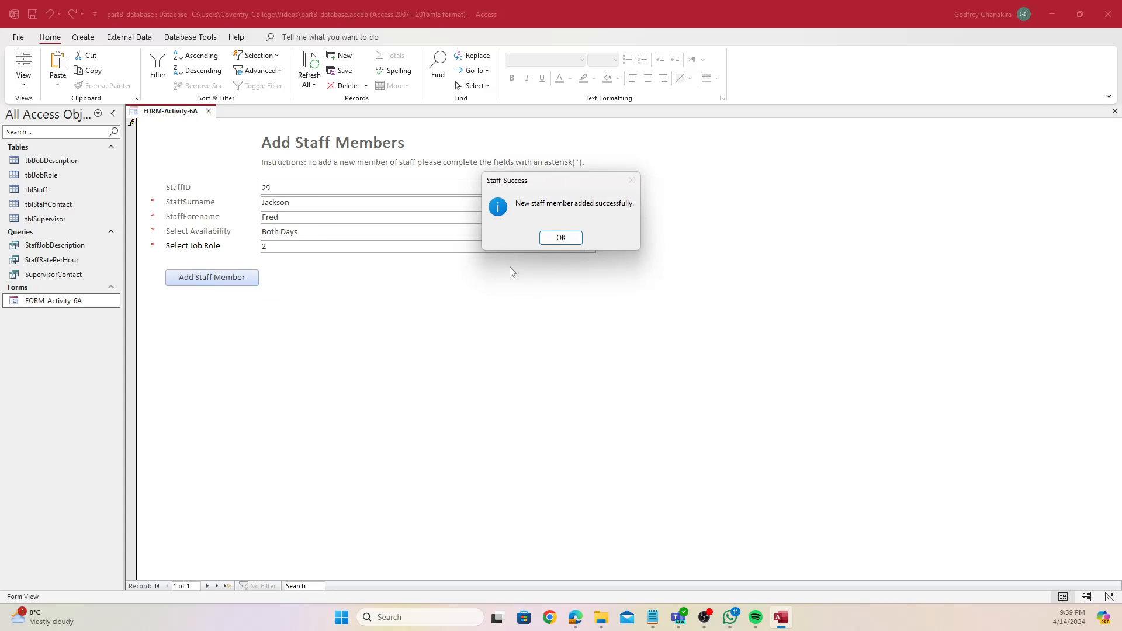
click(558, 237)
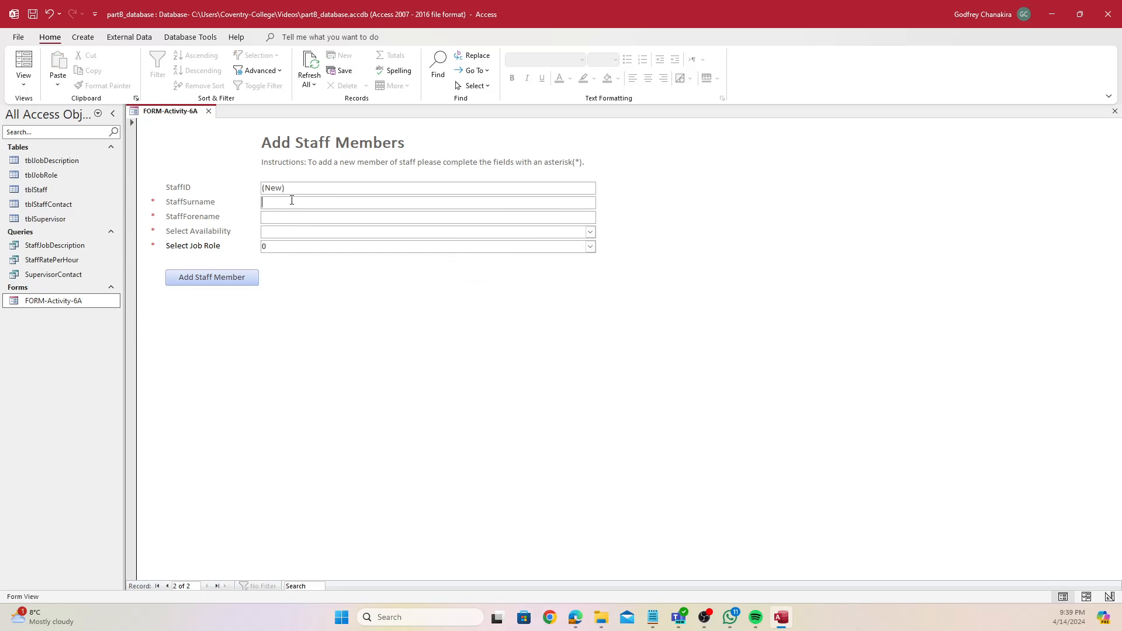
Add a second test staff member with surname, forename, availability Friday and job role 2, and dismiss the success message
text(Hayley)
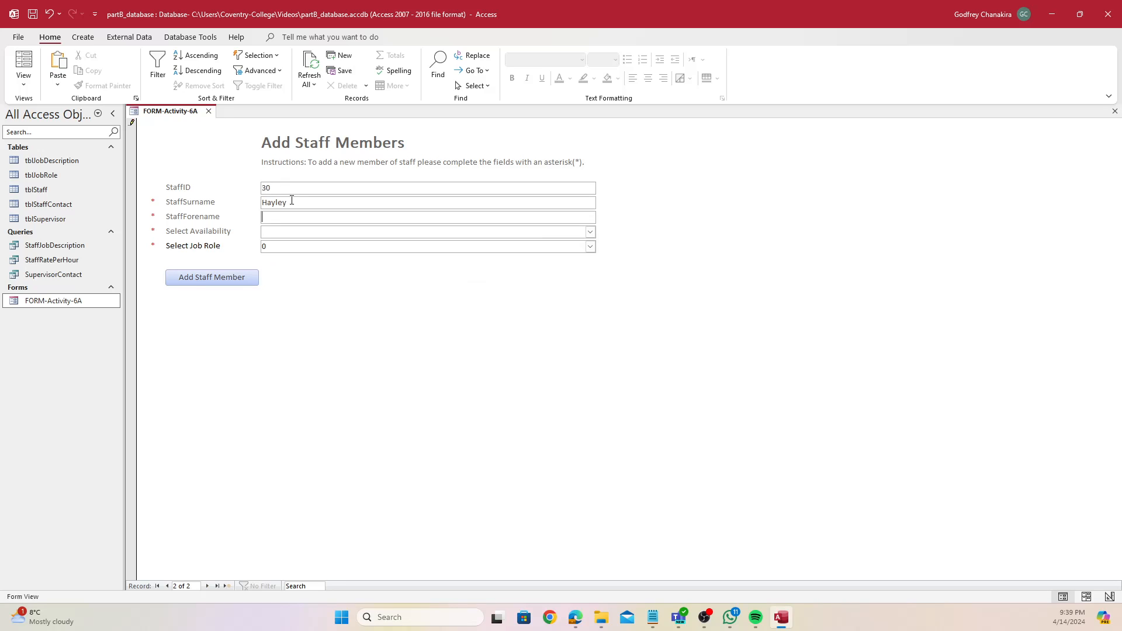
text(Jackson)
click(589, 232)
click(521, 243)
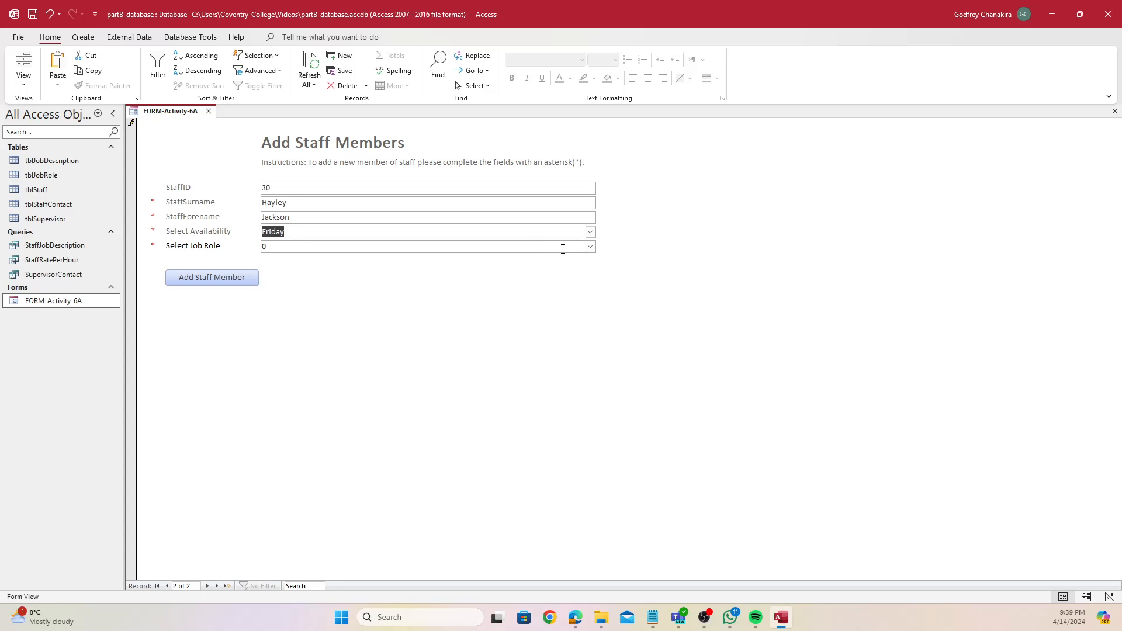
click(586, 247)
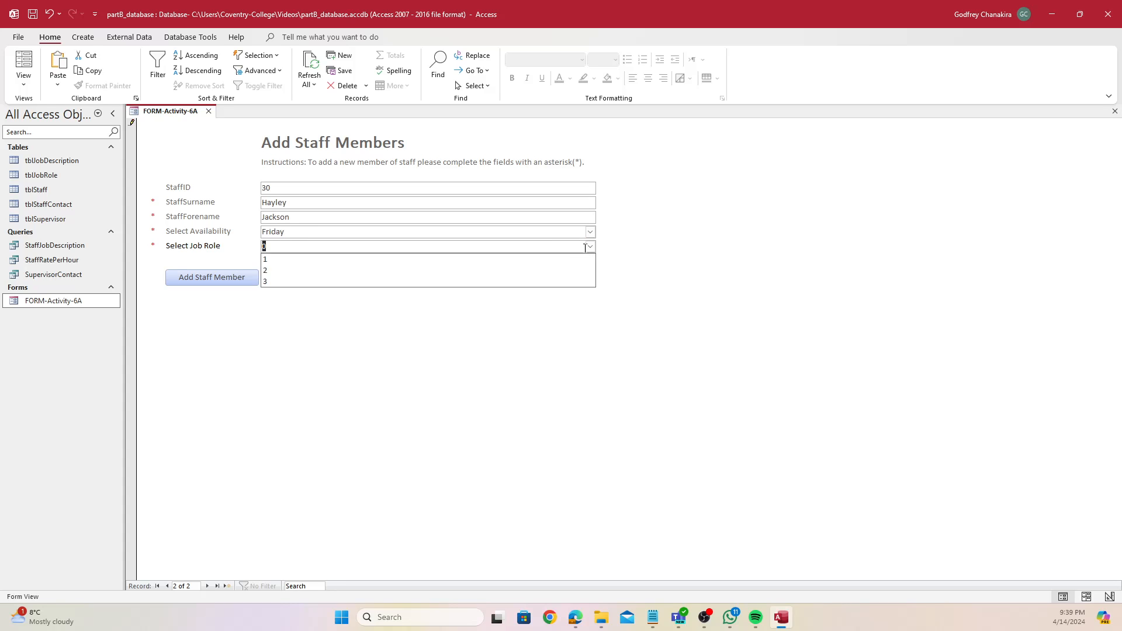
click(476, 270)
click(198, 277)
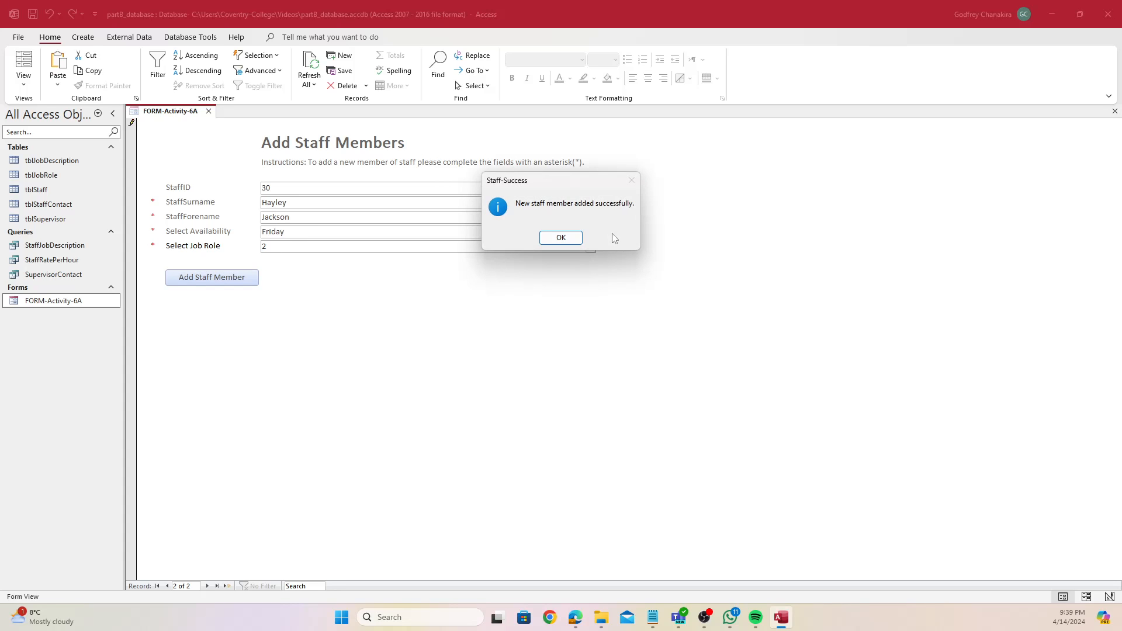
click(571, 238)
Open tblStaff to check the records for the two newly added staff members, and close the table
double_click(77, 192)
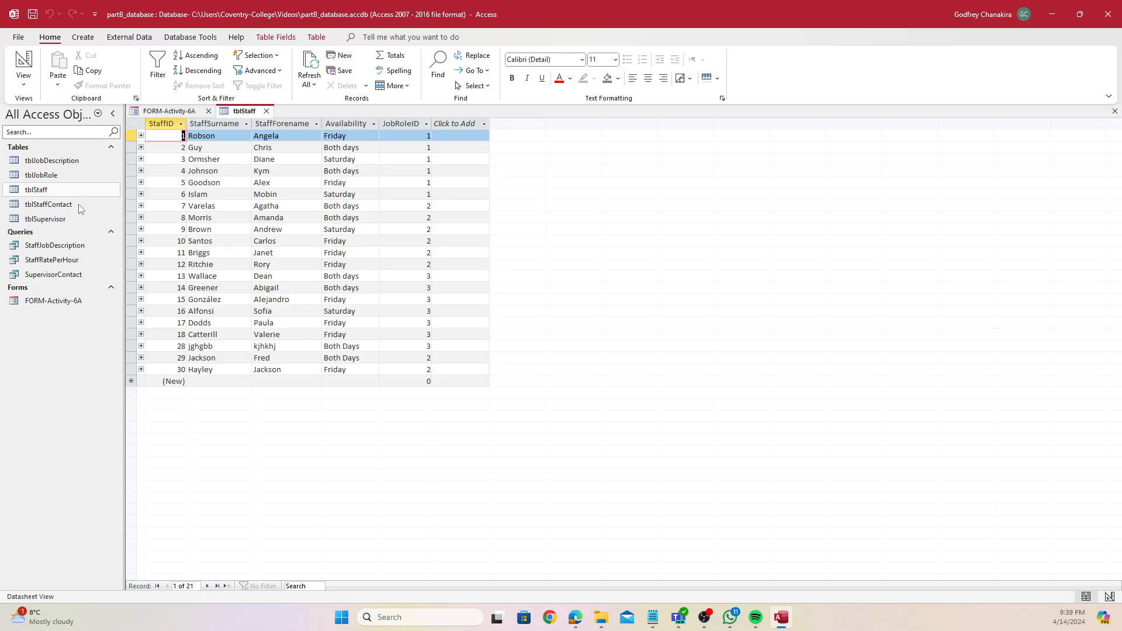
click(130, 359)
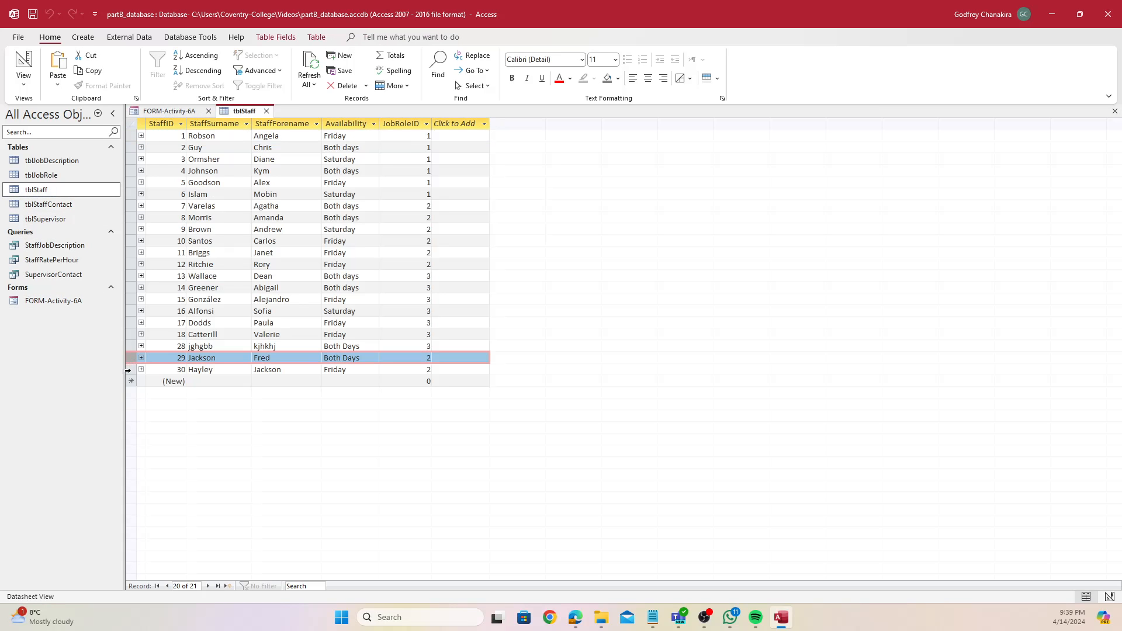
click(126, 372)
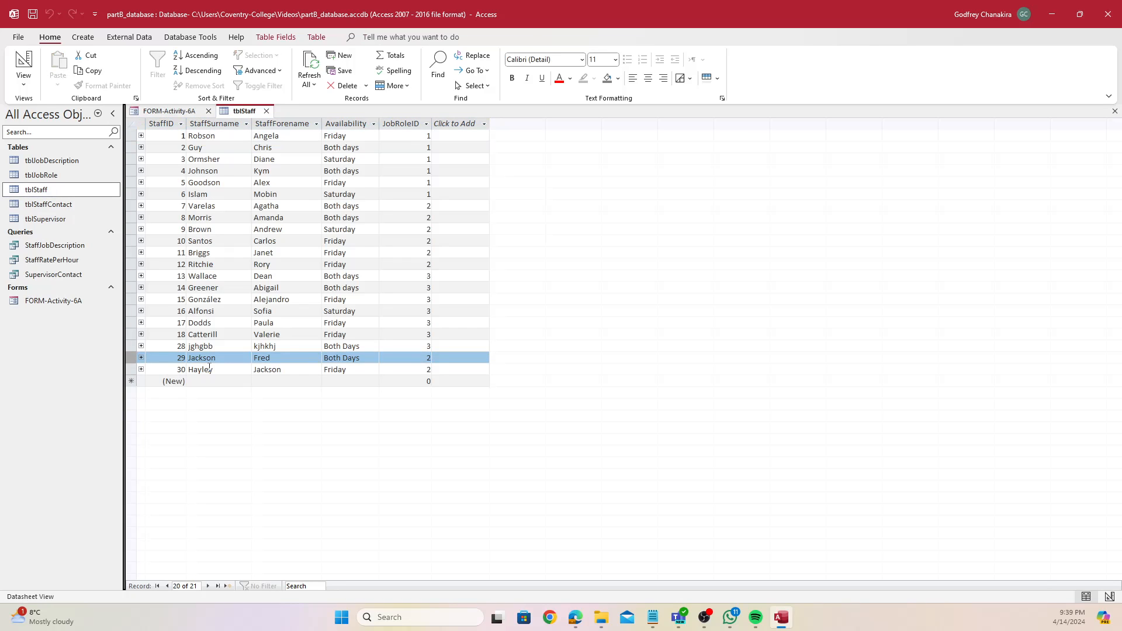
click(266, 111)
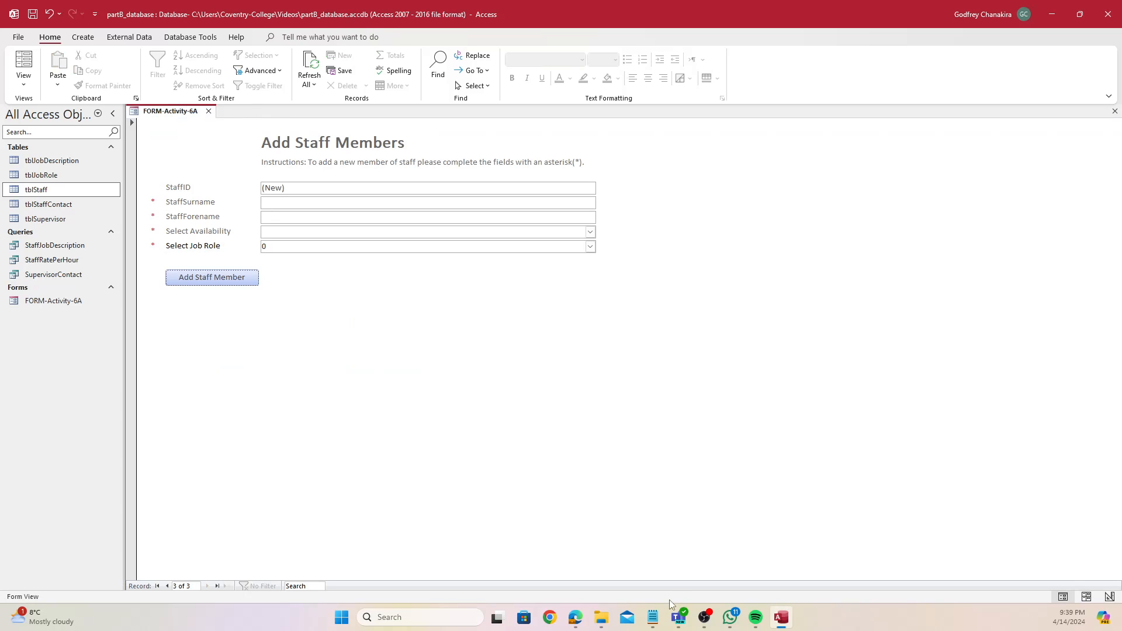
Switch to the Part B June 2020 PDF in the browser and review the Activity 6 (a)(i) requirements, highlighting the points on data entry, surname, job role and availability
click(565, 624)
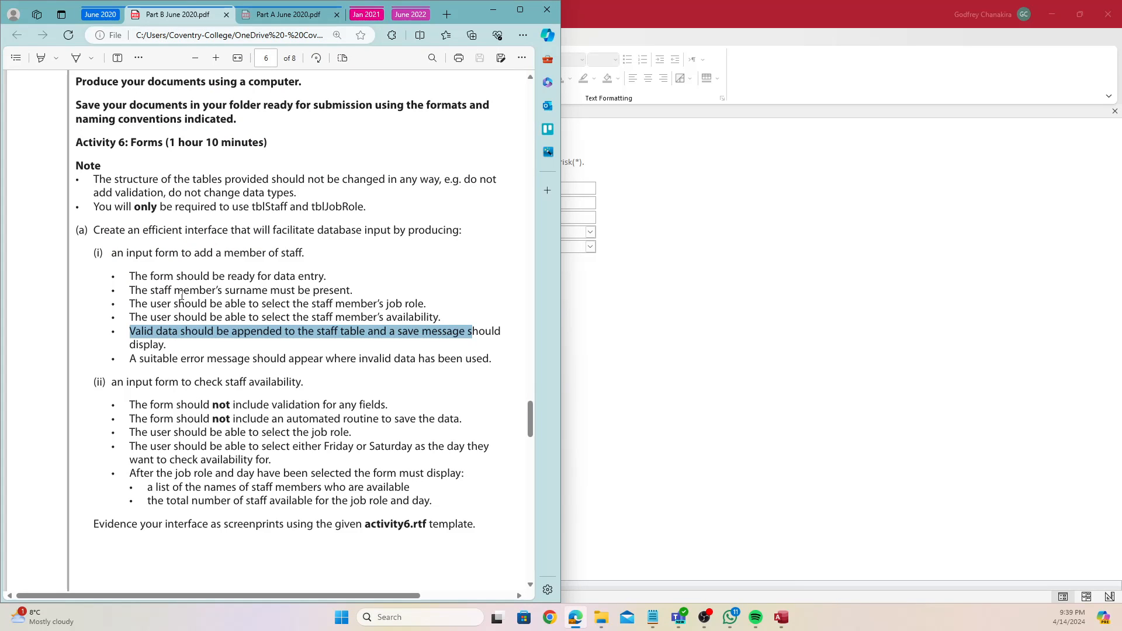
drag(149, 274, 325, 277)
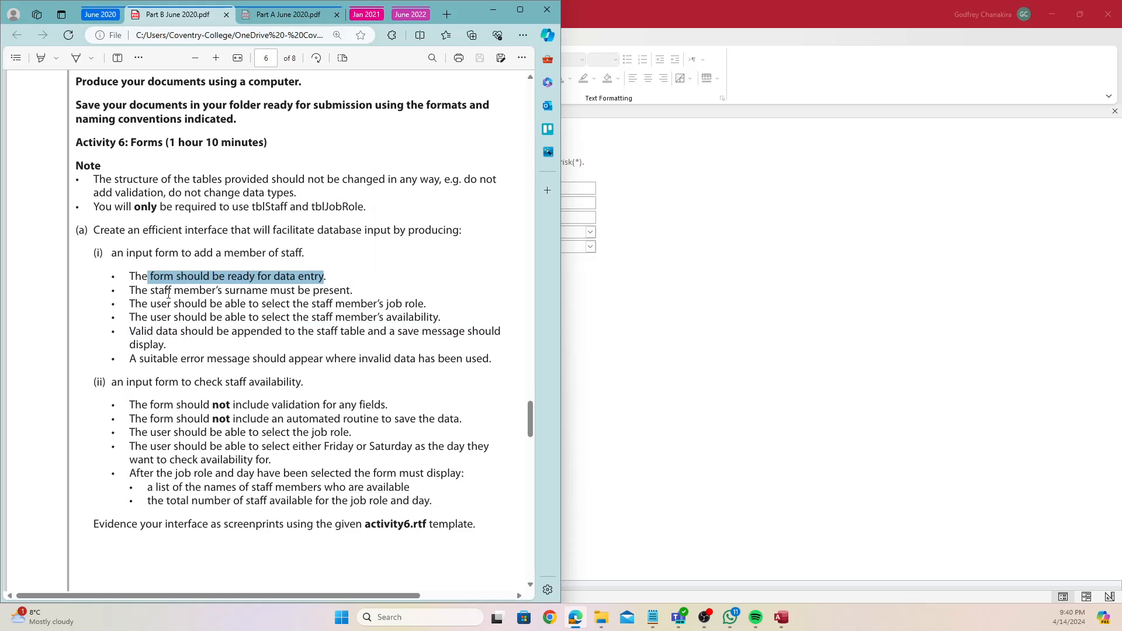
double_click(283, 251)
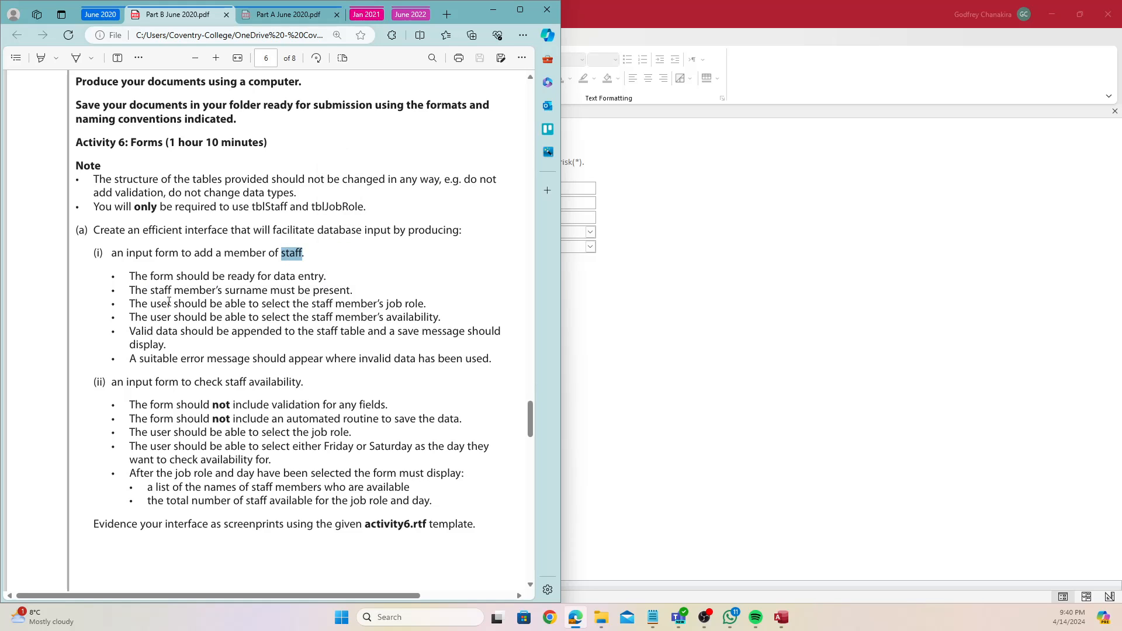
drag(145, 300, 442, 318)
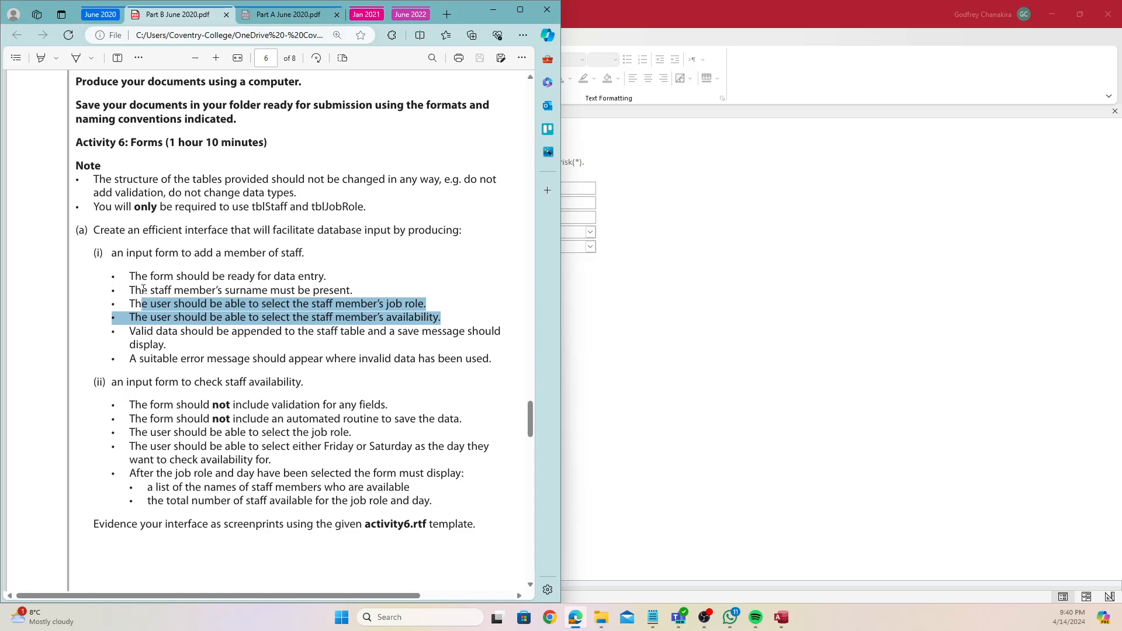
drag(143, 288, 372, 285)
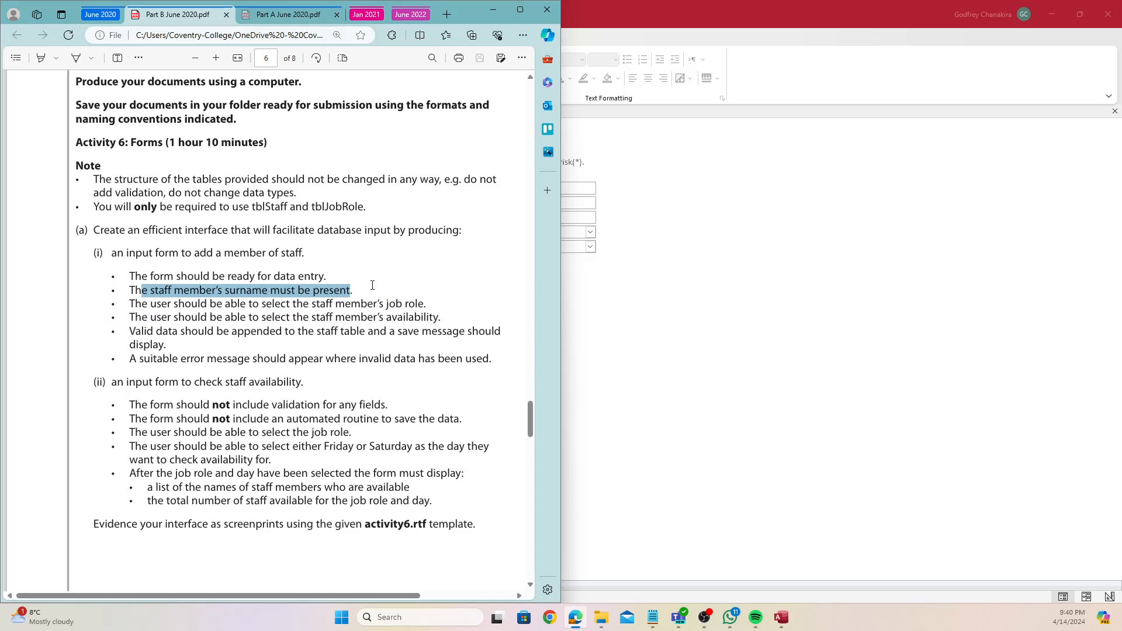